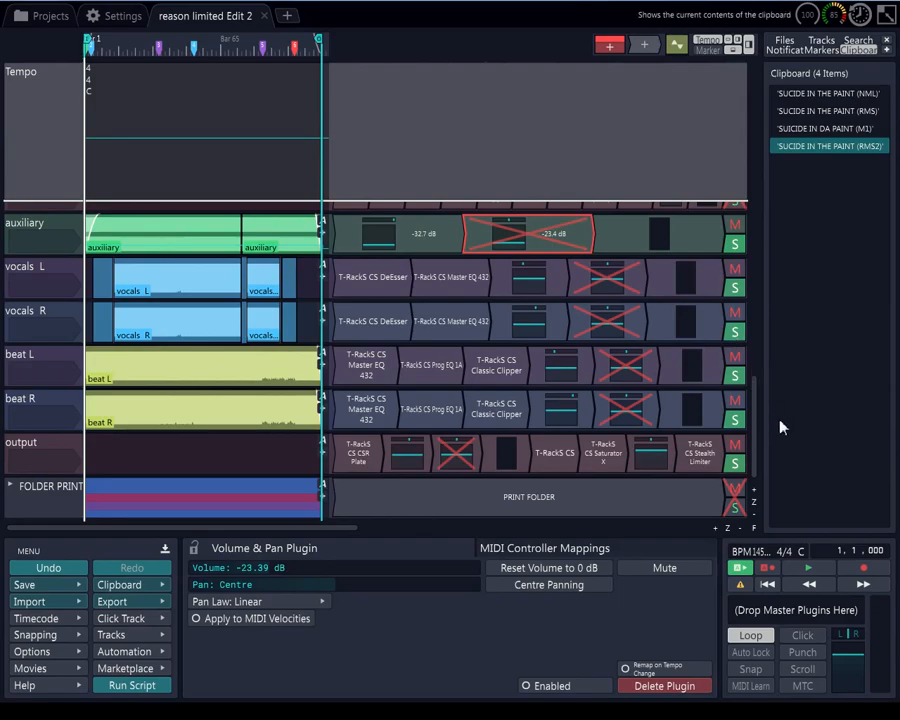
# Inspect the track properties and destinations of the AUX, VOCALS, BEAT and MASTER FADER tracks
pyautogui.moveTo(752, 462); pyautogui.dragTo(729, 404)
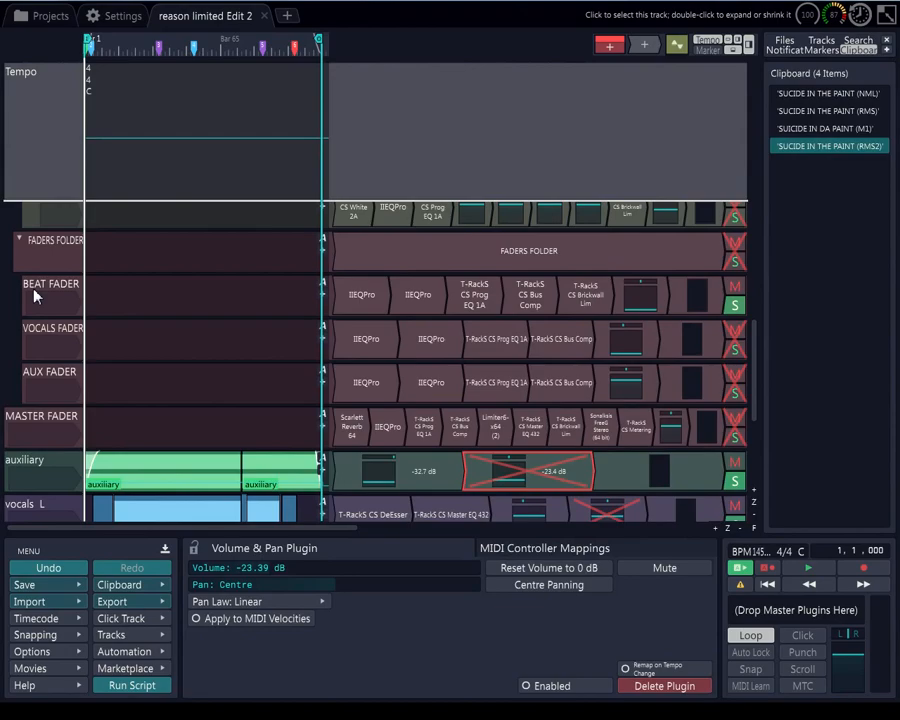
pyautogui.click(58, 376)
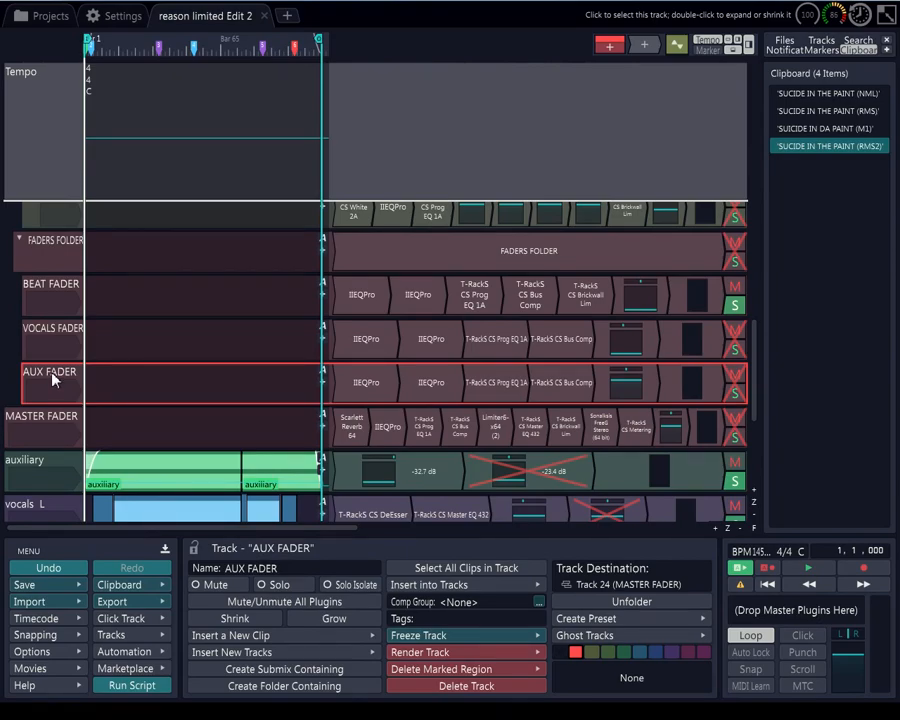
pyautogui.click(46, 335)
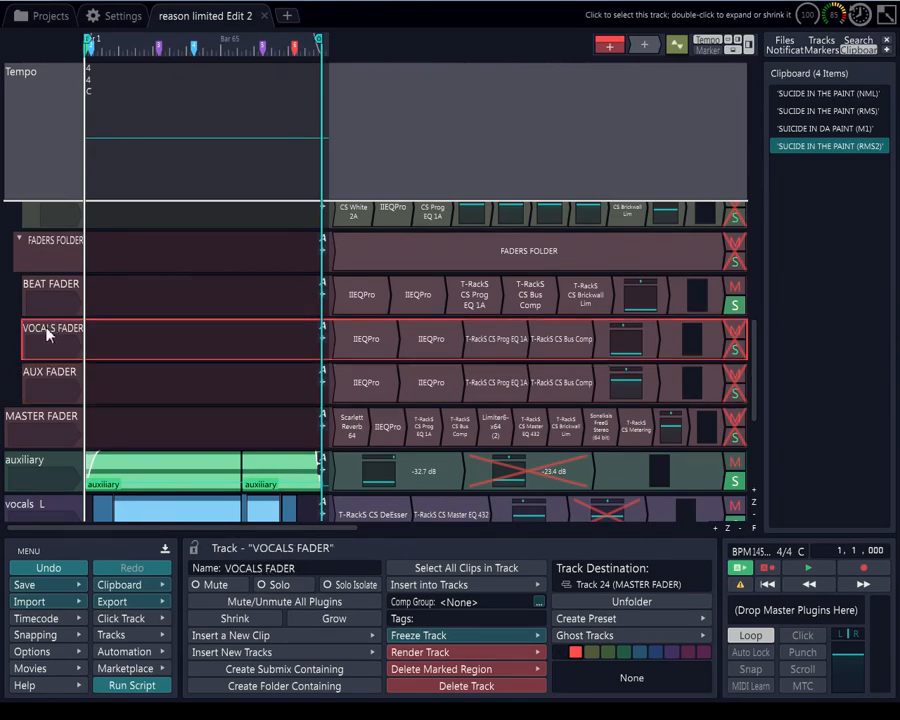
pyautogui.click(51, 310)
pyautogui.click(56, 298)
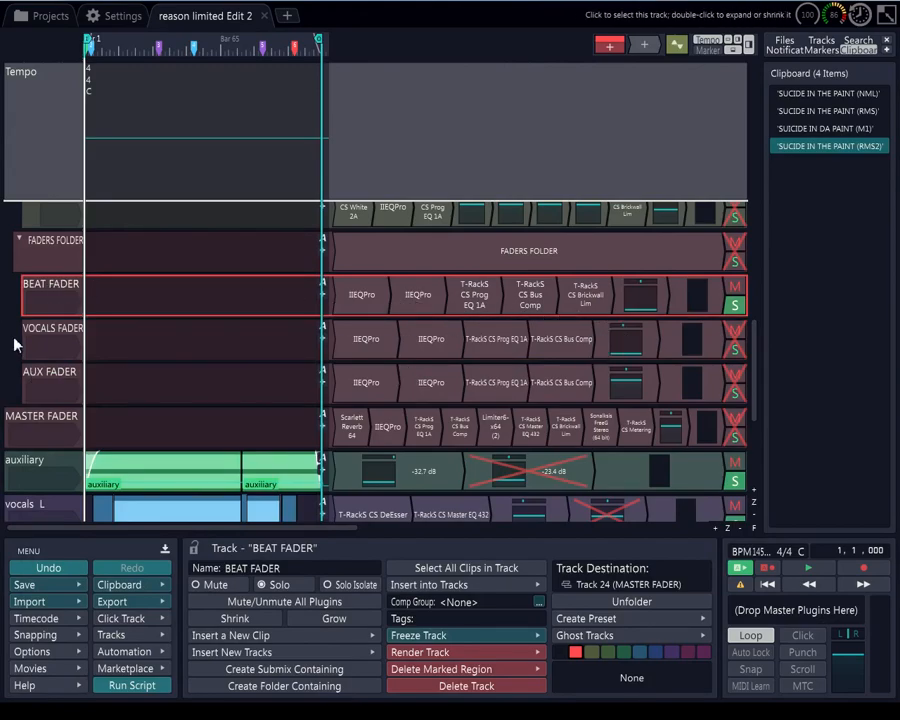
pyautogui.click(42, 418)
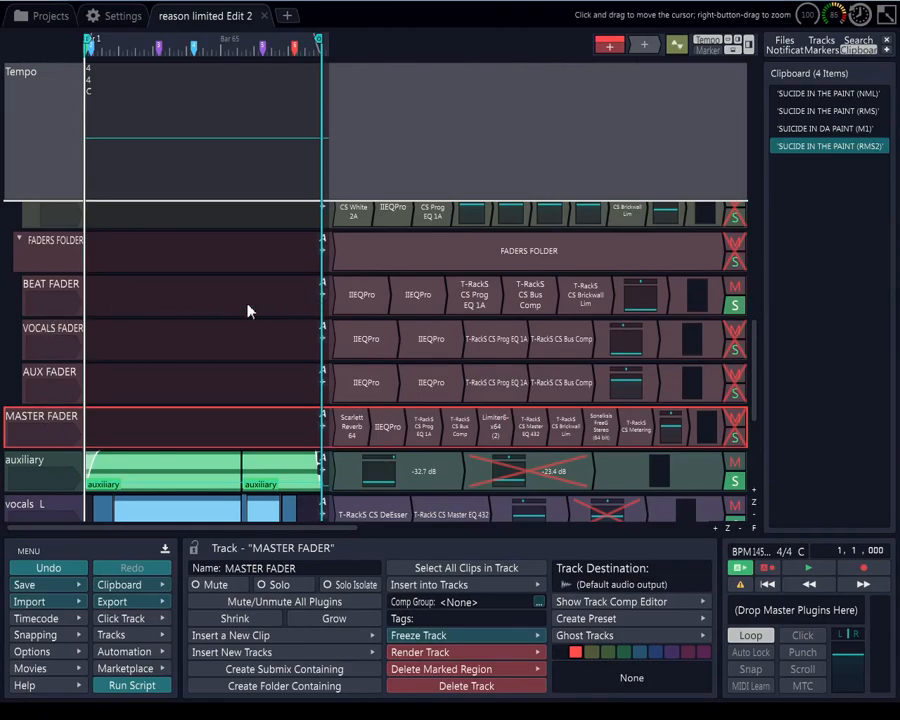
pyautogui.click(116, 286)
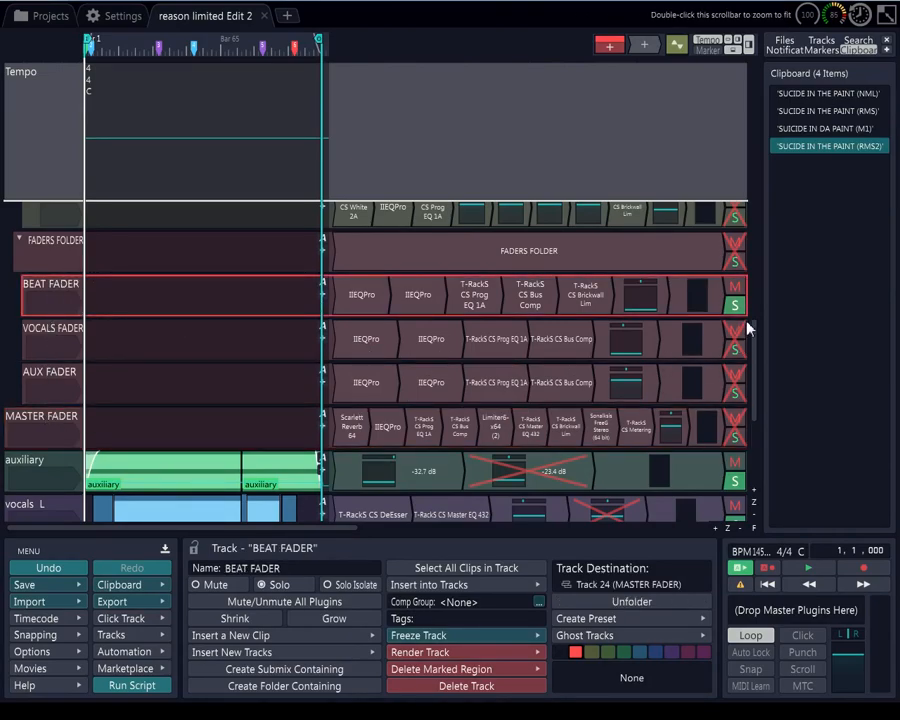
# Raise the volume of the BEAT FADER and VOCALS FADER tracks together to -5.77 dB
pyautogui.click(647, 298)
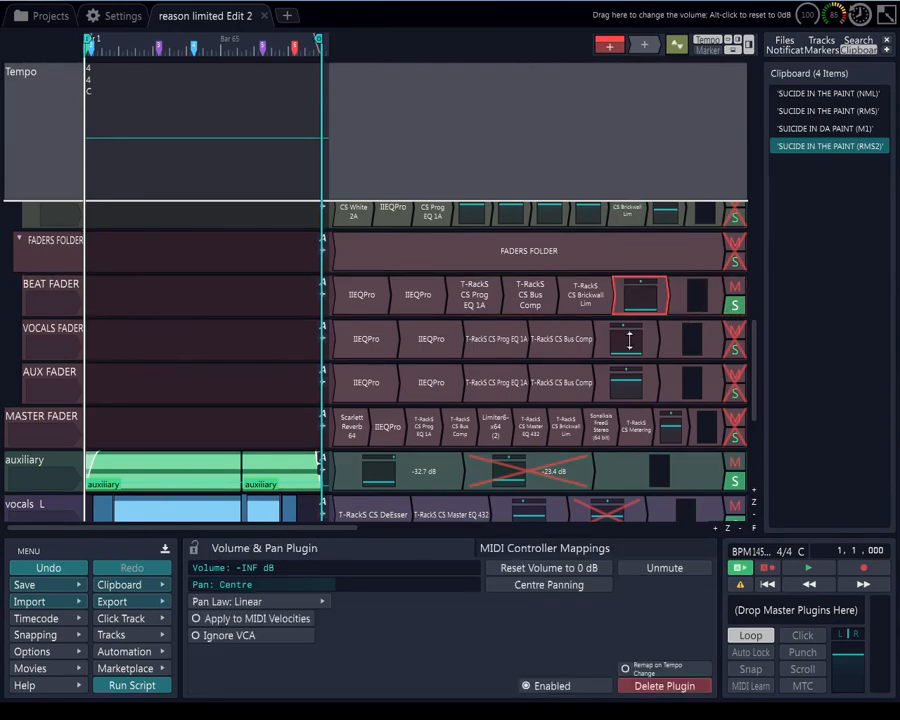
pyautogui.keyDown('ctrl'); pyautogui.click(629, 340); pyautogui.keyUp('ctrl')
pyautogui.moveTo(629, 340); pyautogui.dragTo(625, 226)
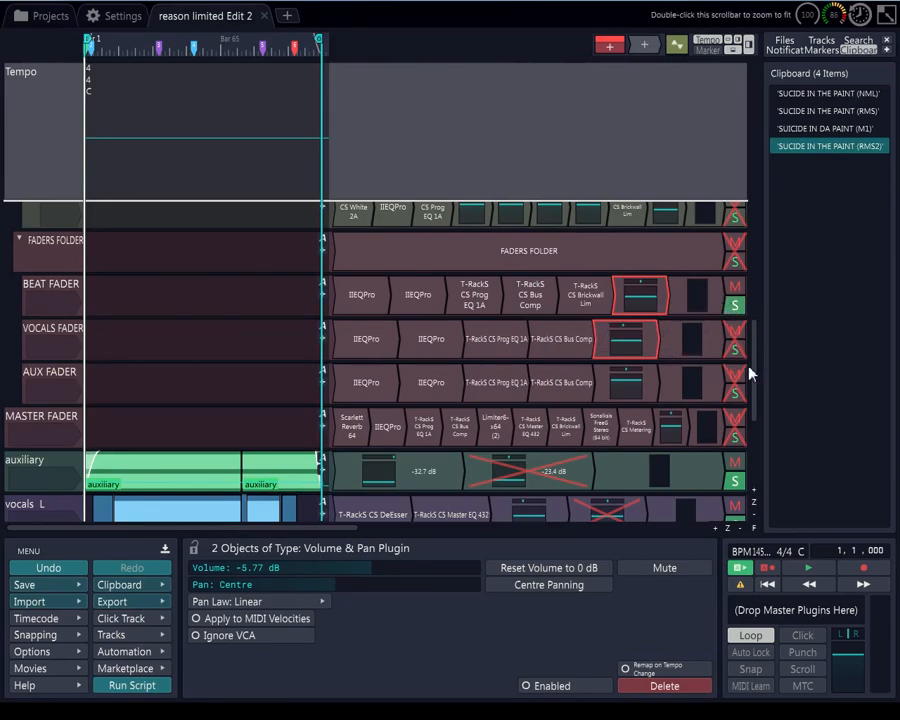
# Solo MASTER FADER, and clear the solo from all of the fader tracks, including BEAT FADER and MASTER FADER
pyautogui.click(33, 419)
pyautogui.click(734, 437)
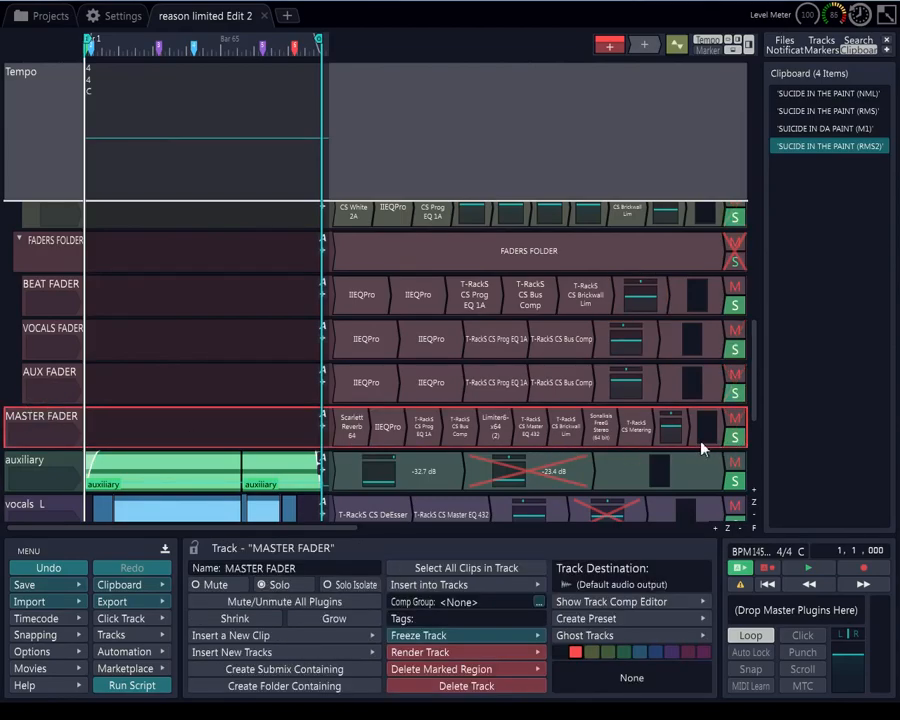
pyautogui.click(735, 350)
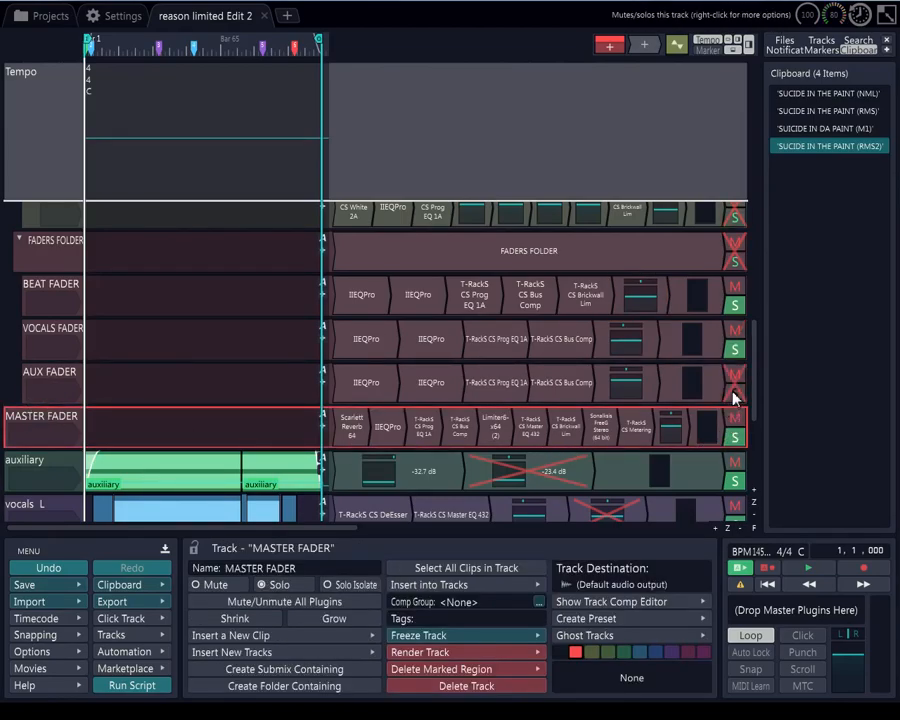
pyautogui.click(735, 353)
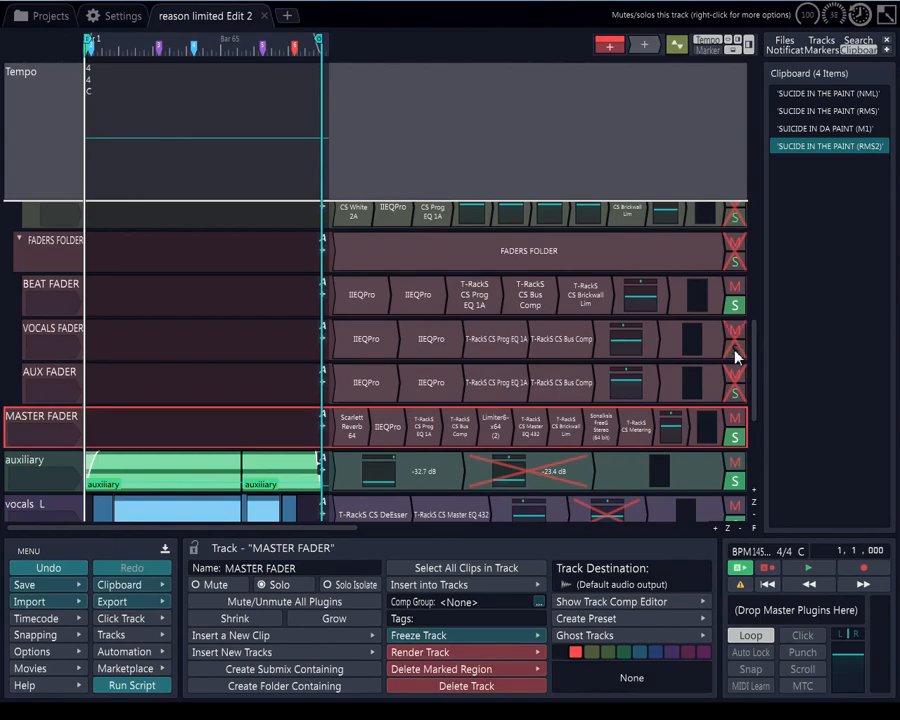
pyautogui.click(735, 437)
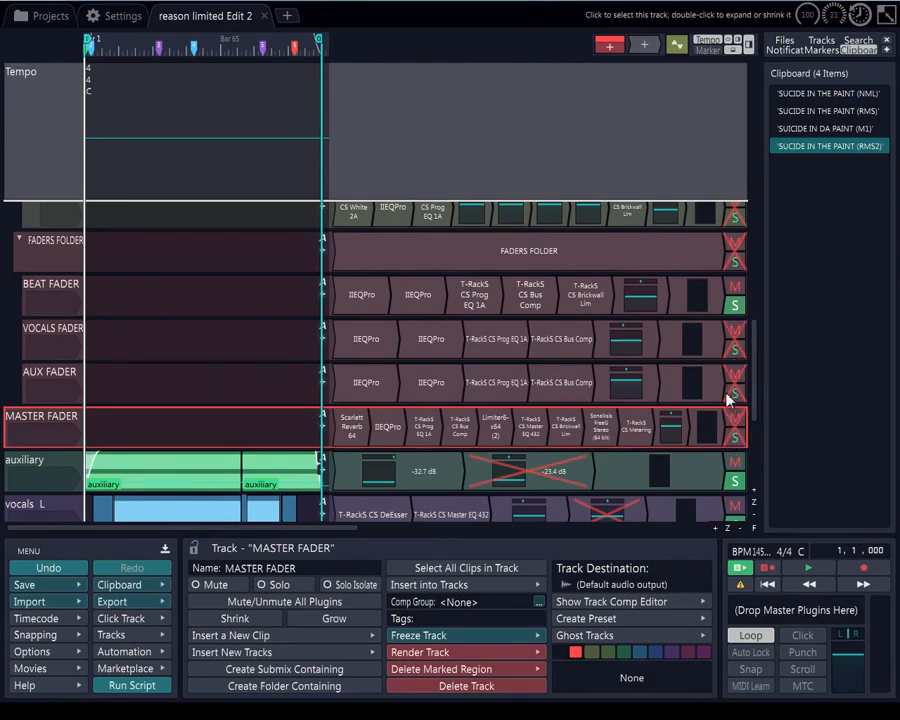
pyautogui.click(732, 309)
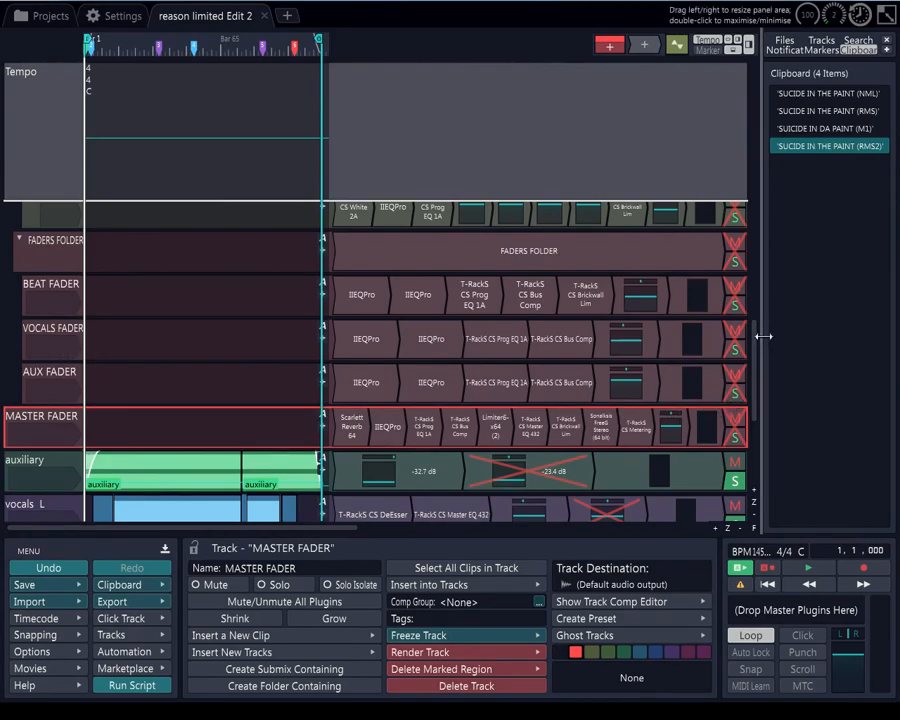
# Solo the output track above the print folder
pyautogui.moveTo(755, 358); pyautogui.dragTo(762, 426)
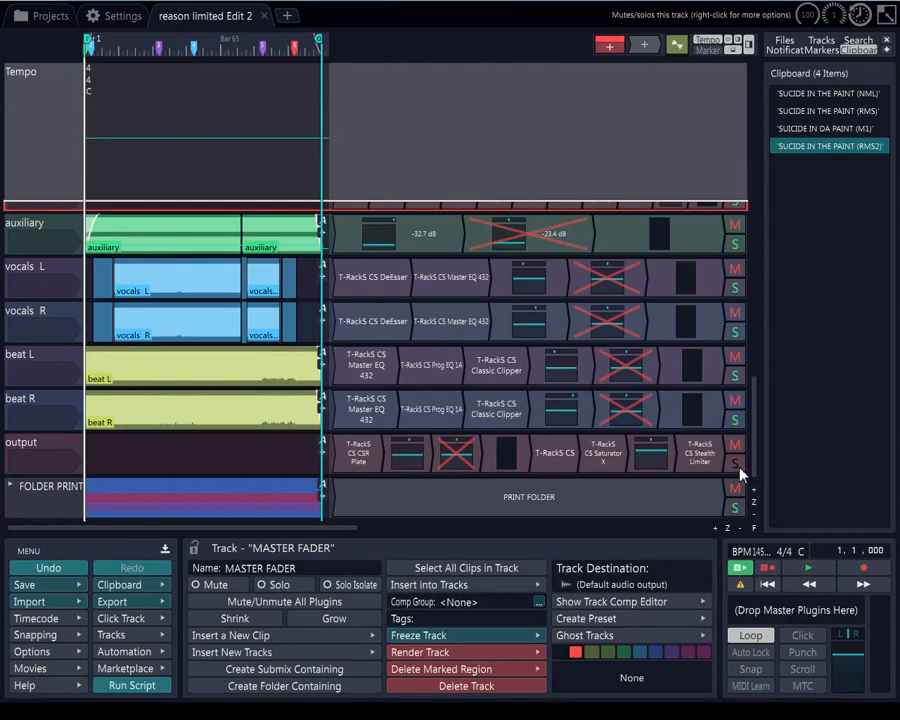
pyautogui.click(740, 465)
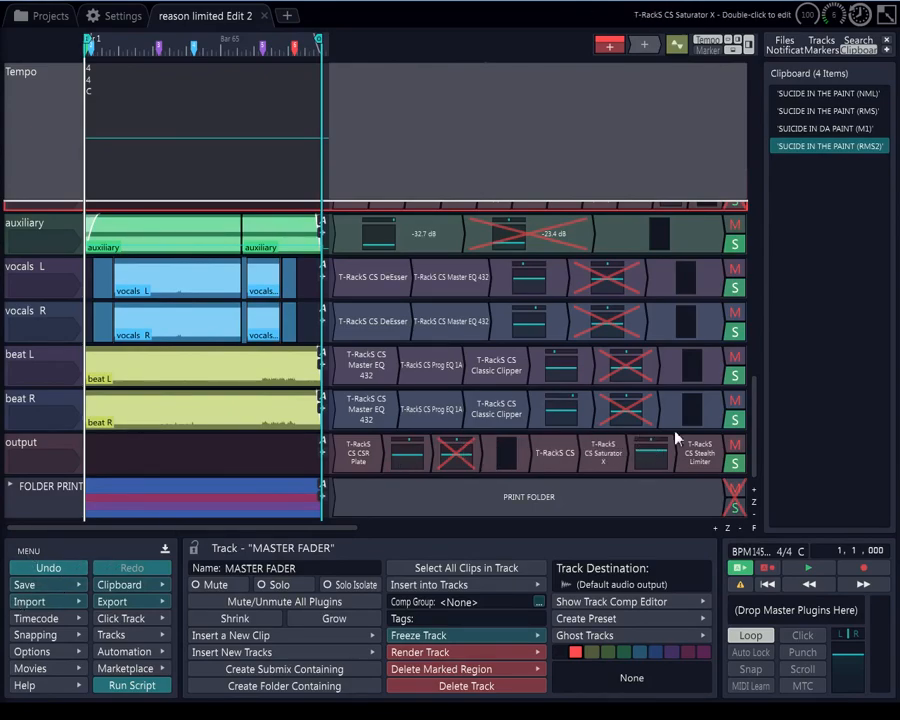
# Solo MASTER FADER and take AUX FADER and VOCALS FADER out of solo so only BEAT FADER feeds it
pyautogui.moveTo(753, 437); pyautogui.dragTo(743, 377)
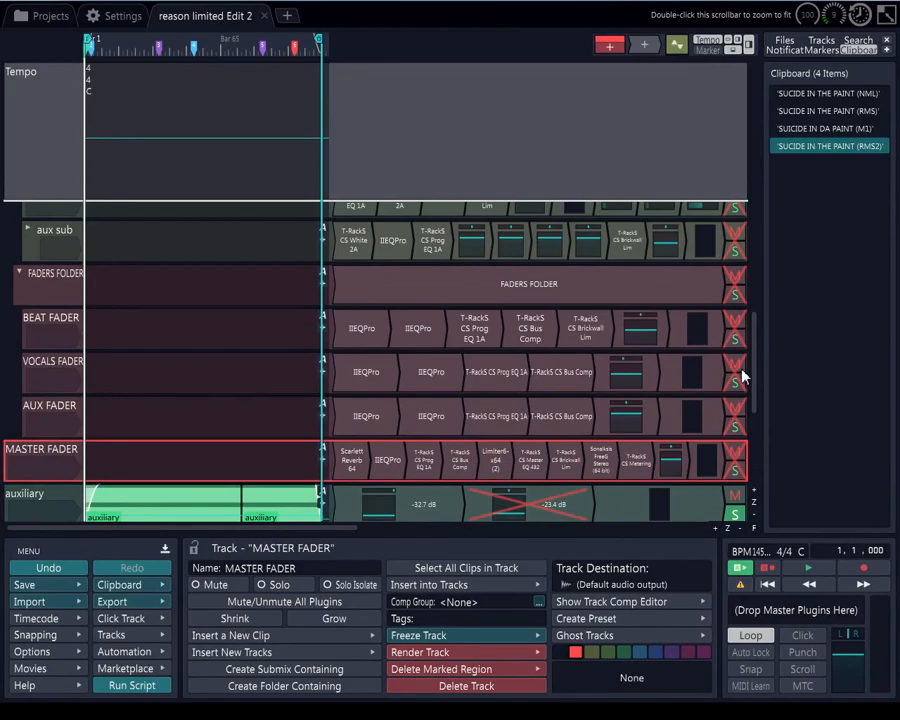
pyautogui.click(735, 467)
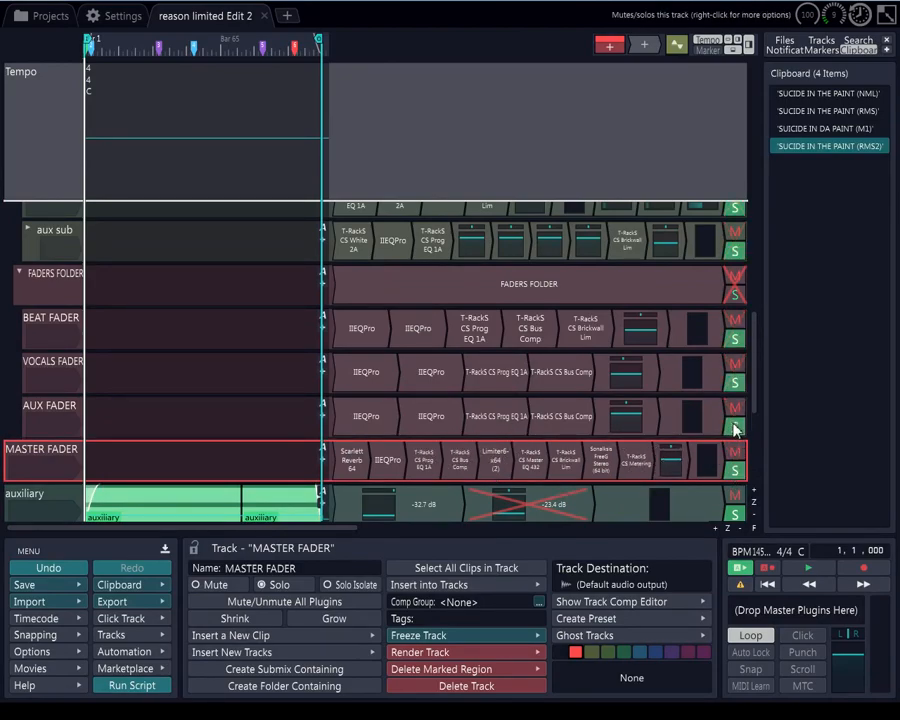
pyautogui.click(735, 426)
pyautogui.click(734, 384)
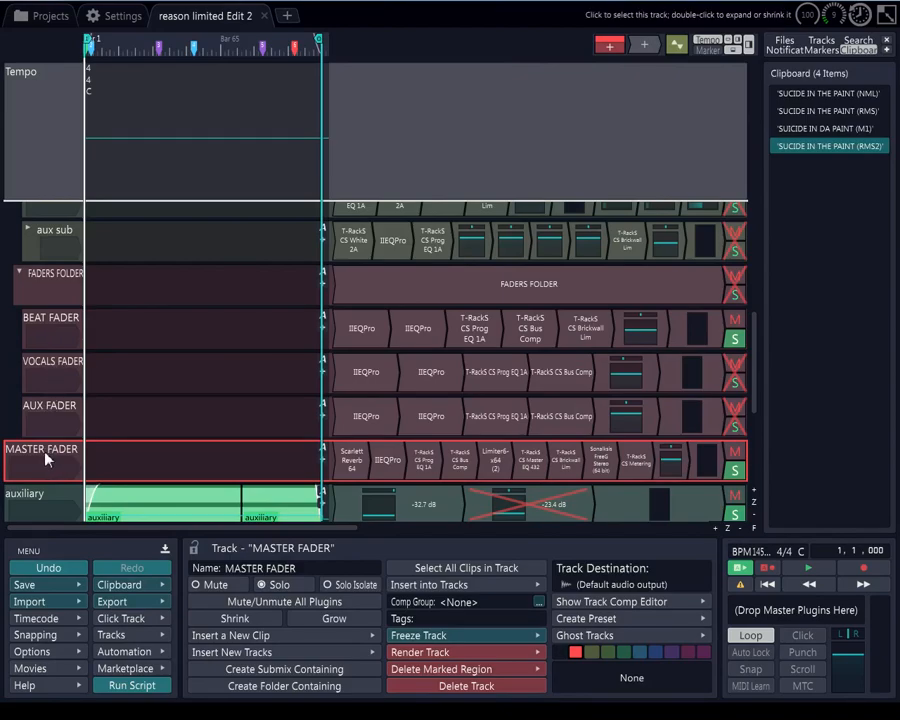
# Start rendering the MASTER FADER track, and cancel the render during export
pyautogui.click(426, 651)
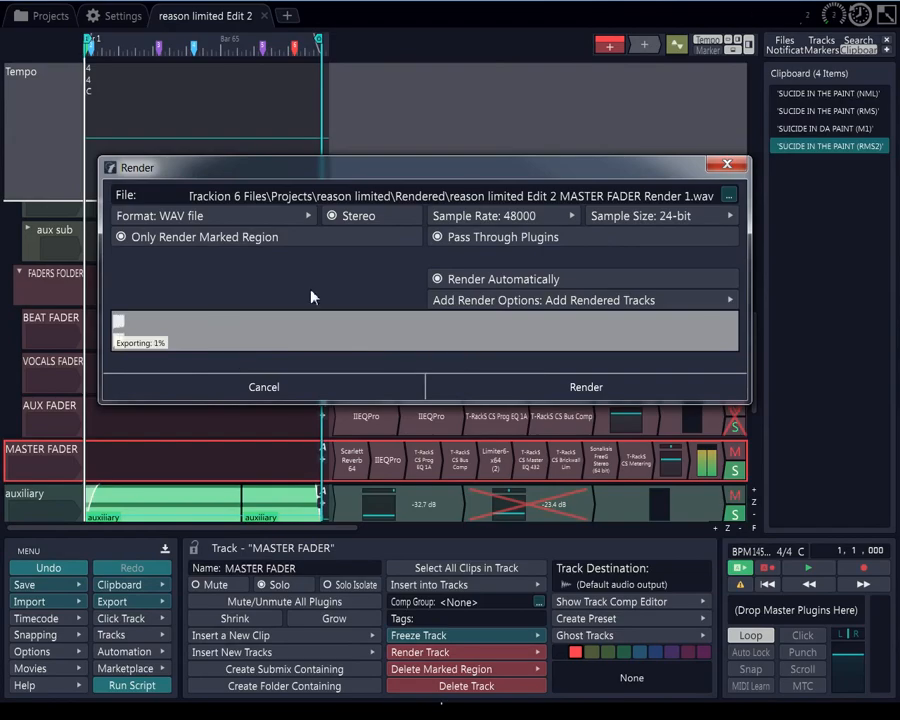
pyautogui.click(256, 384)
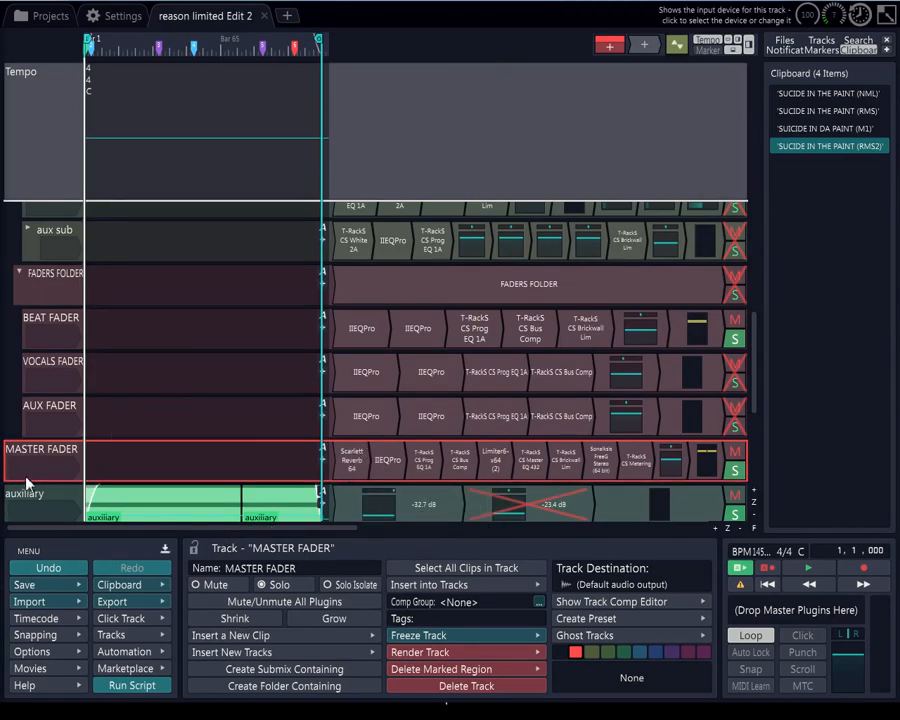
# Switch the soloed source for MASTER FADER from BEAT FADER to VOCALS FADER
pyautogui.scroll(-1, 30, 454)
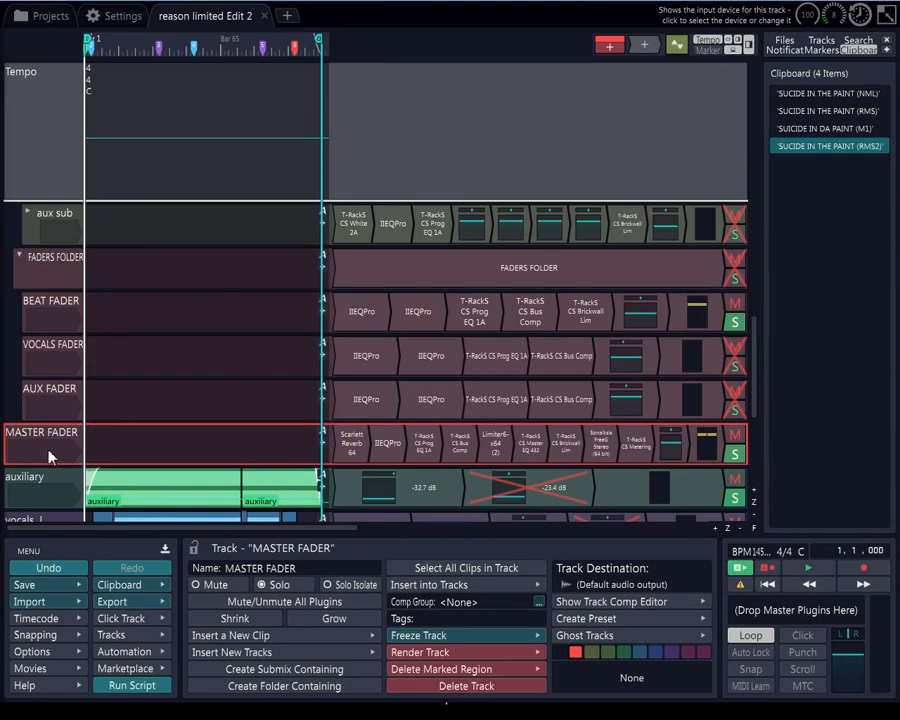
pyautogui.scroll(-2, 44, 452)
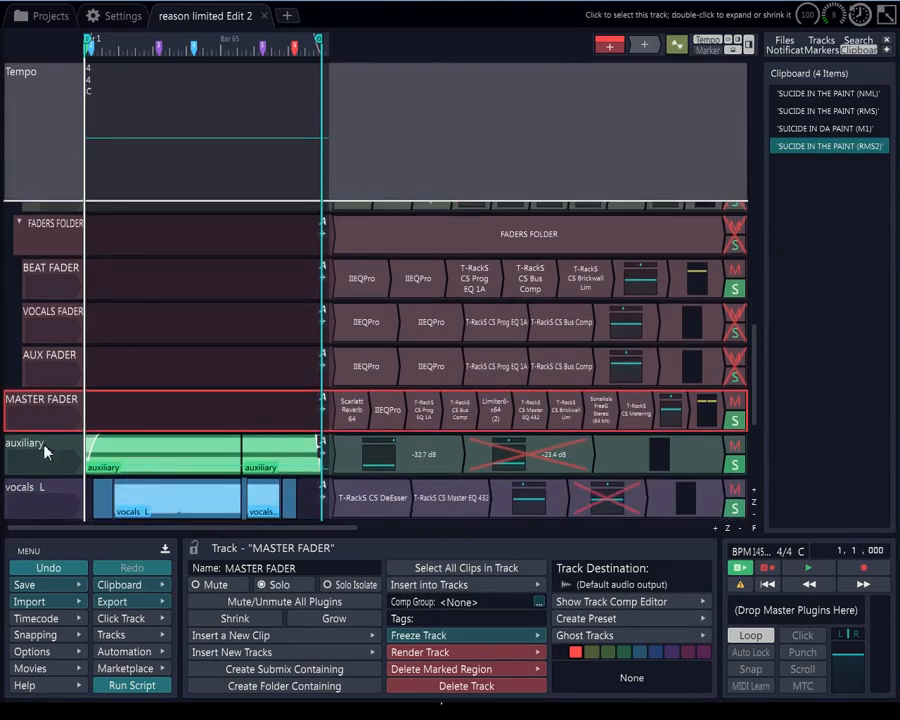
pyautogui.scroll(3, 62, 373)
pyautogui.click(80, 369)
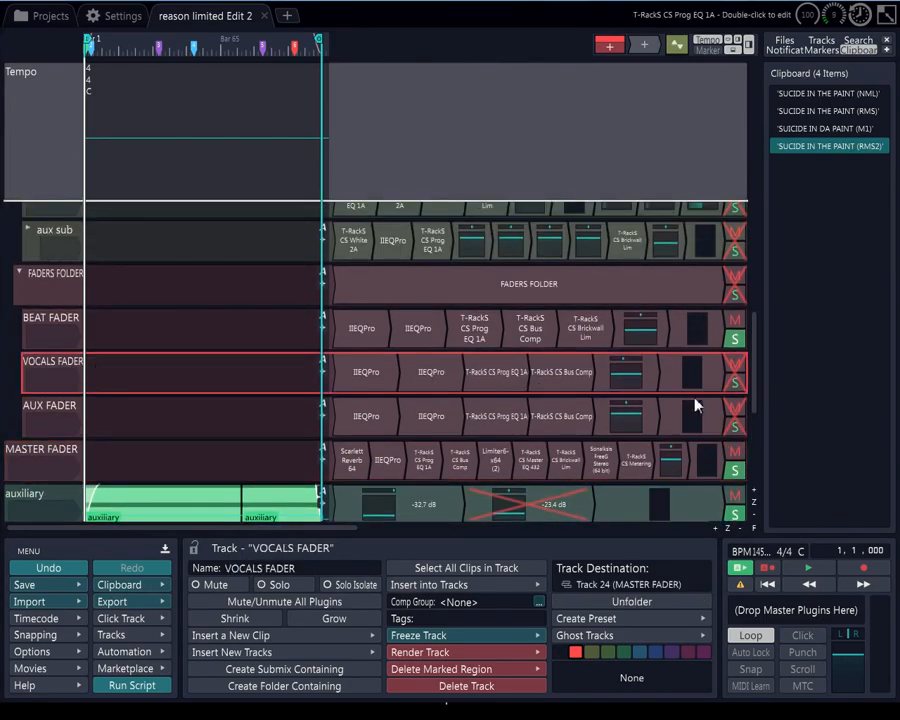
pyautogui.click(735, 384)
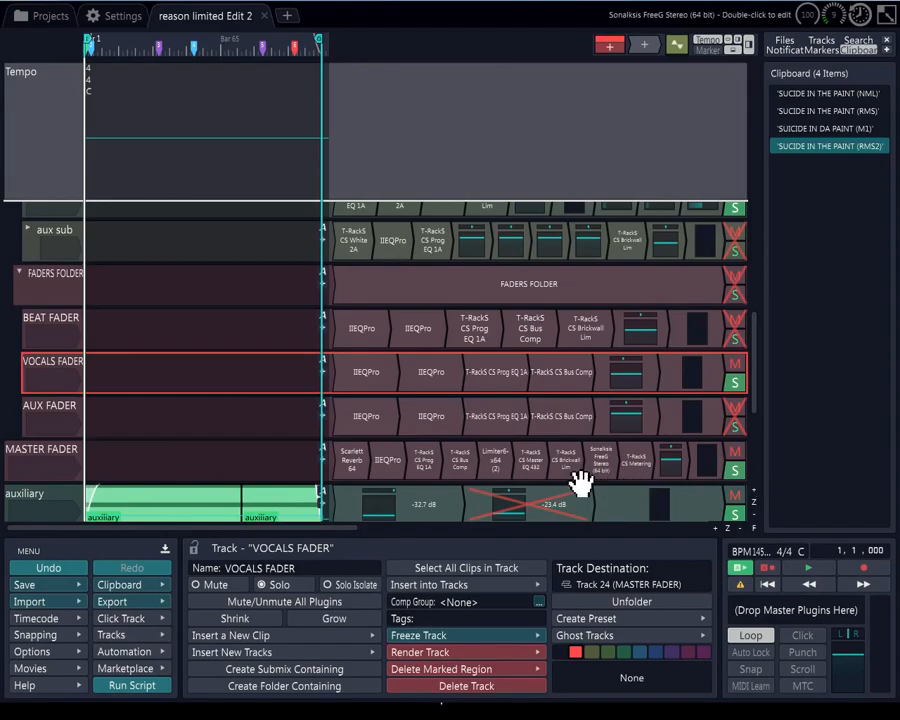
# Solo AUX FADER on its own into MASTER FADER, and add VOCALS FADER and BEAT FADER to the solo
pyautogui.click(57, 411)
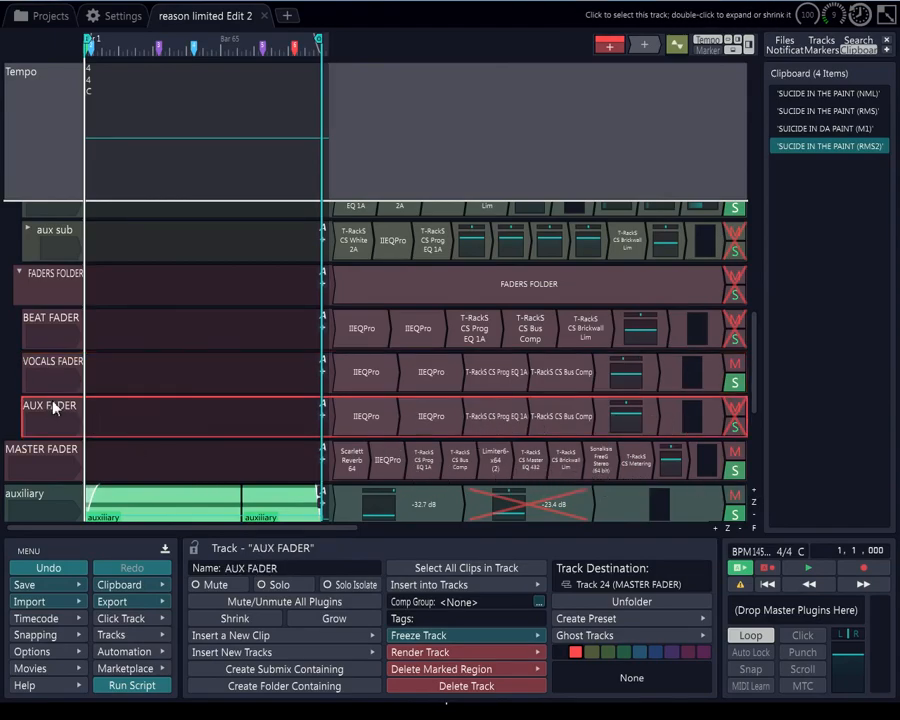
pyautogui.click(734, 428)
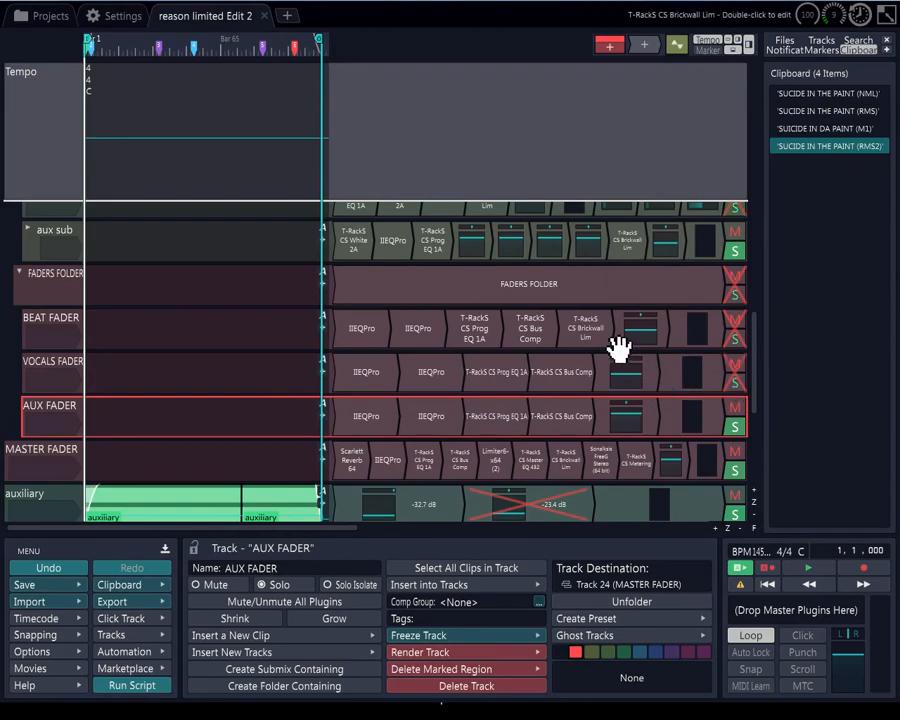
pyautogui.click(732, 384)
pyautogui.click(731, 341)
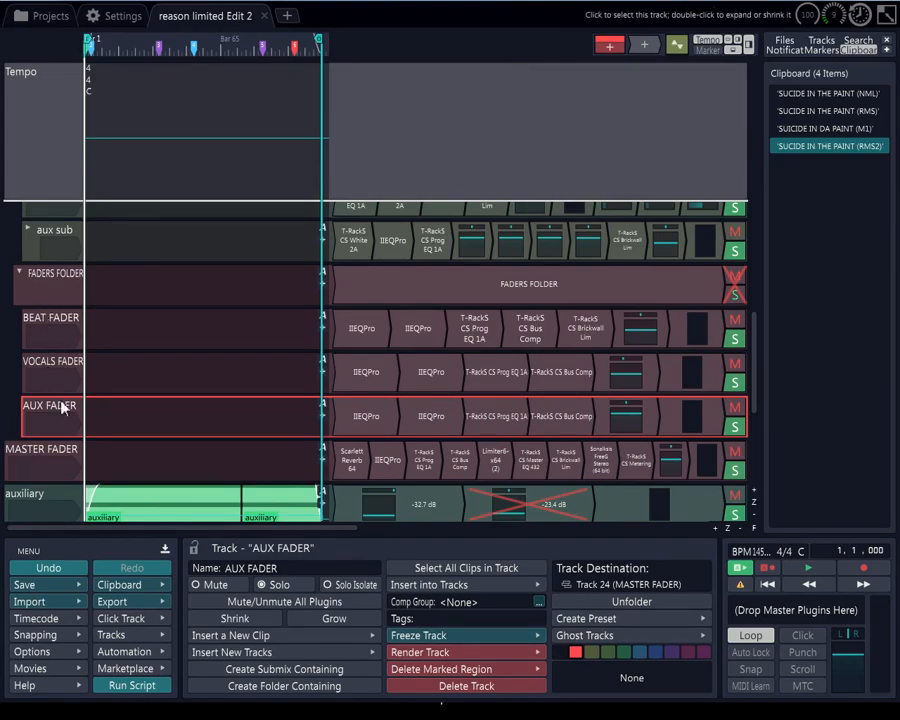
# Lower the volume of the BEAT FADER and VOCALS FADER tracks together to -INF dB
pyautogui.click(641, 342)
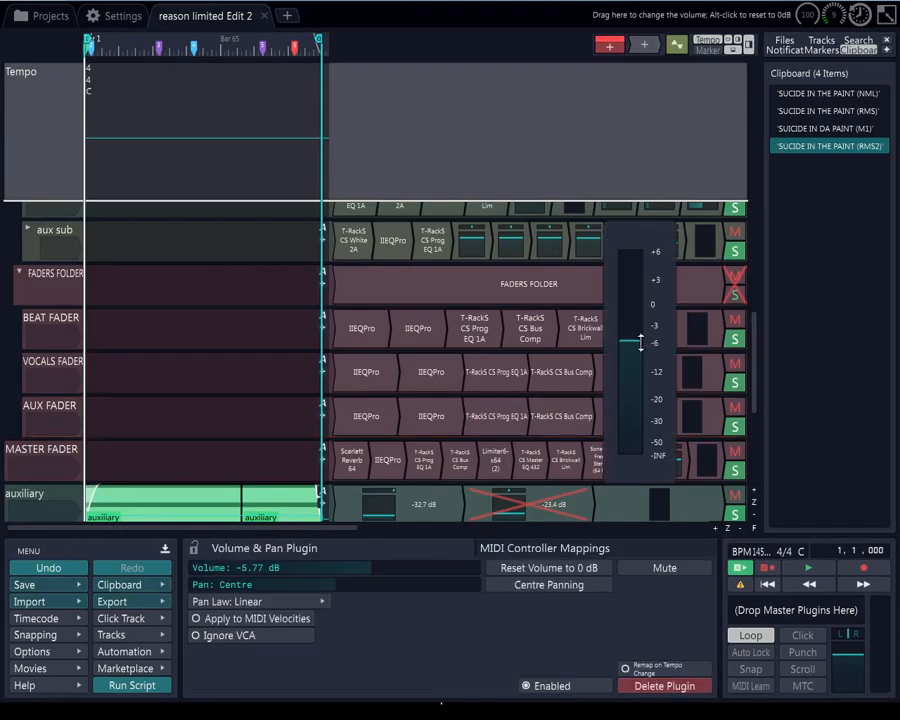
pyautogui.keyDown('ctrl'); pyautogui.click(633, 374); pyautogui.keyUp('ctrl')
pyautogui.moveTo(636, 336); pyautogui.dragTo(626, 398)
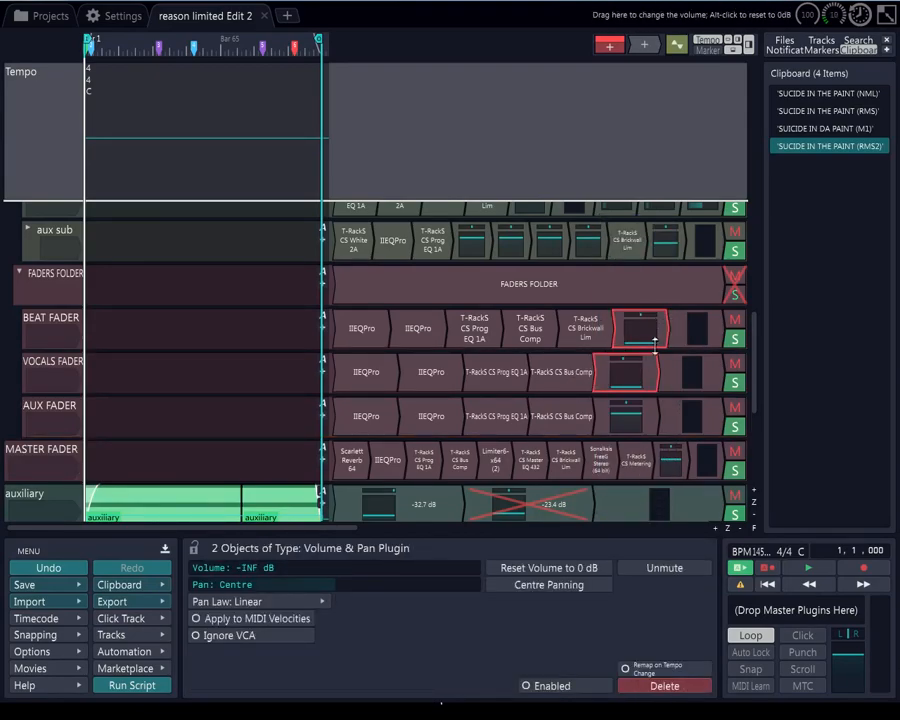
# Examine the render options of MASTER FADER, the properties of the other fader tracks, and the auxiliary, vocals, beat and output tracks
pyautogui.click(40, 410)
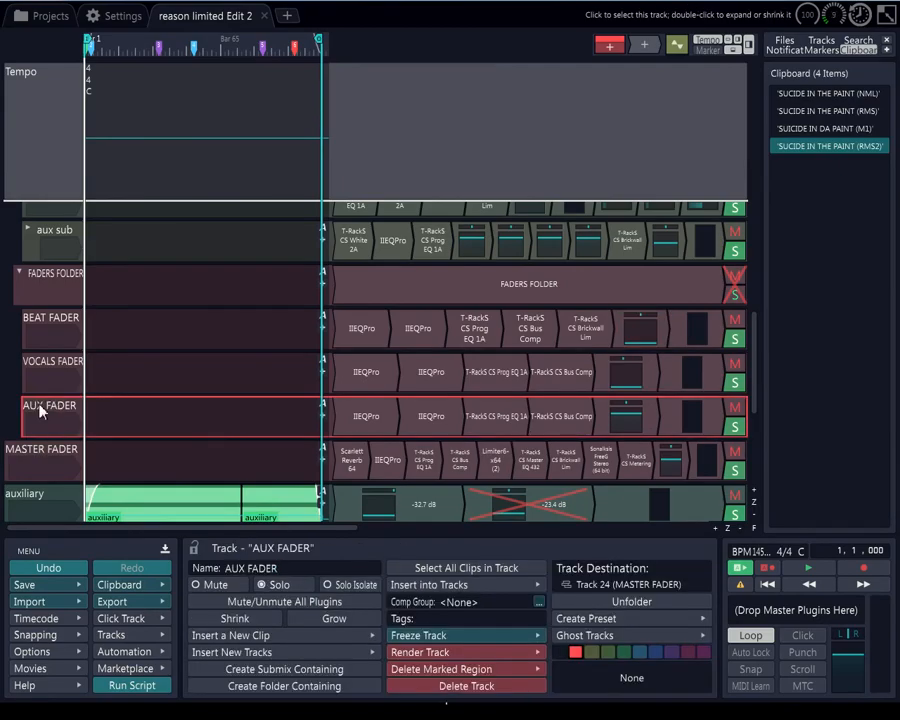
pyautogui.click(44, 456)
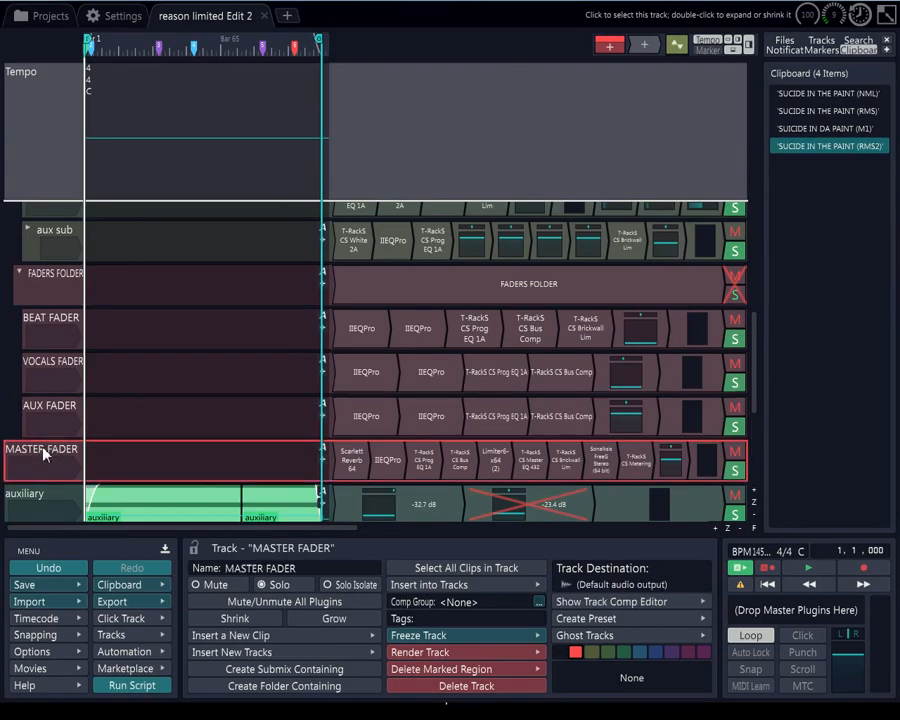
pyautogui.click(415, 658)
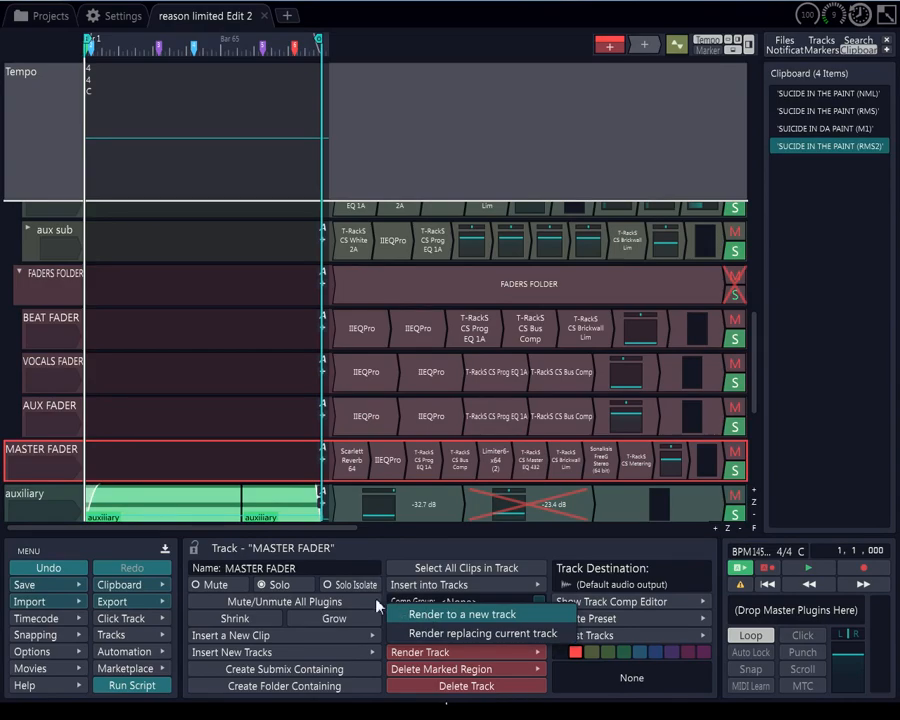
pyautogui.click(44, 321)
pyautogui.click(46, 368)
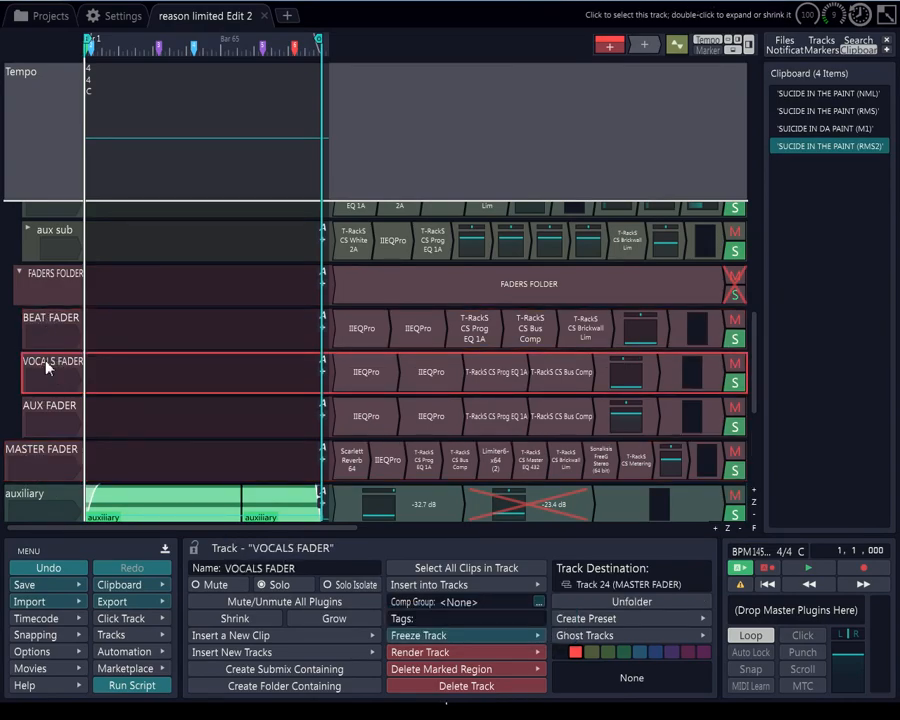
pyautogui.click(32, 407)
pyautogui.click(44, 453)
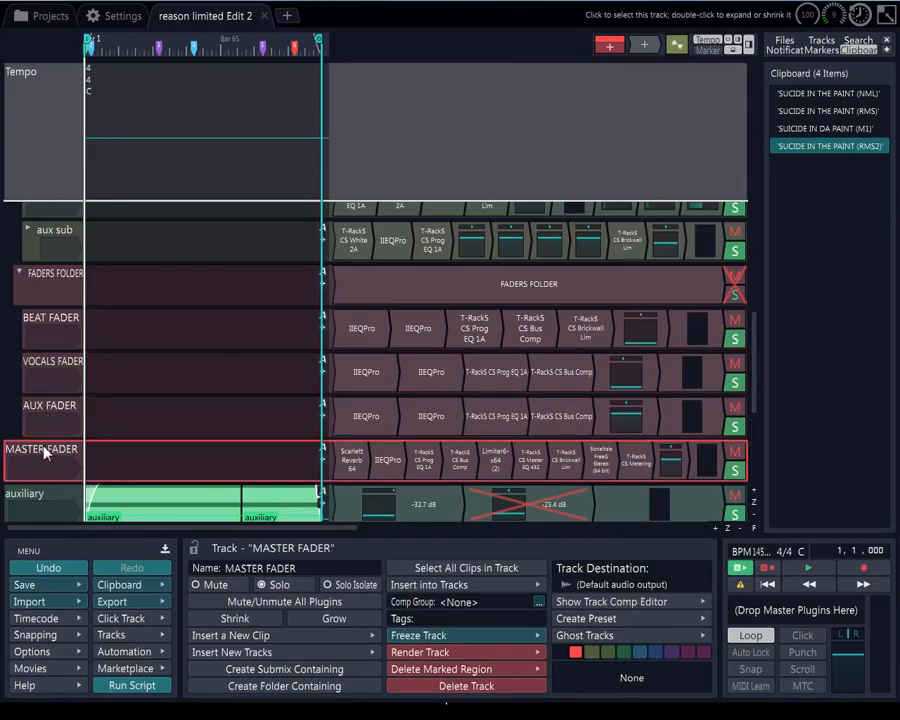
pyautogui.scroll(-4, 44, 450)
pyautogui.scroll(-2, 44, 447)
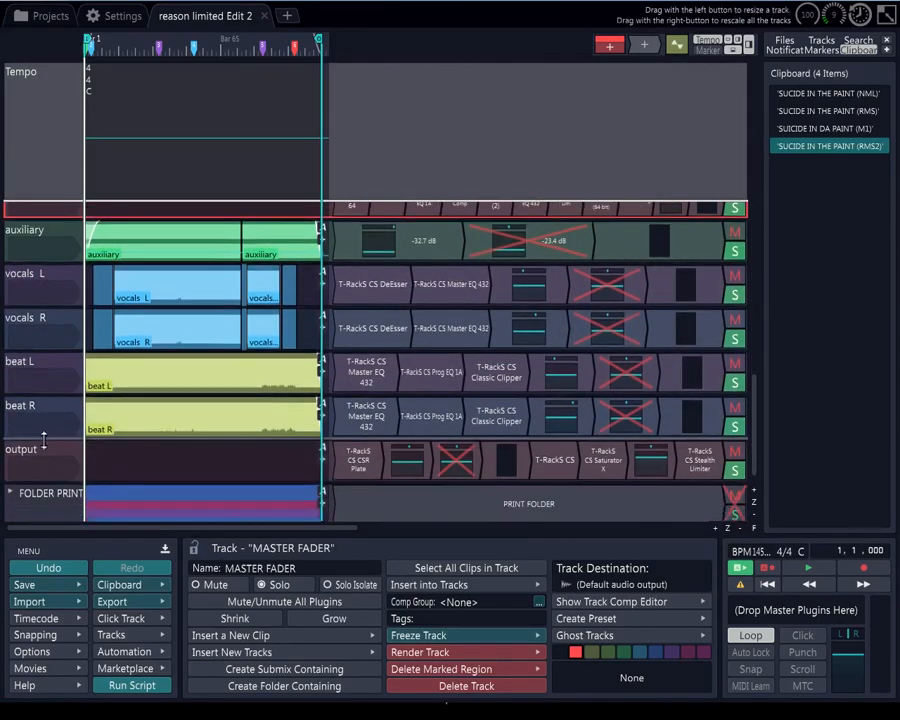
# Examine the track destinations of the vocals L, vocals R, beat L, beat R and auxiliary tracks
pyautogui.scroll(-1, 44, 440)
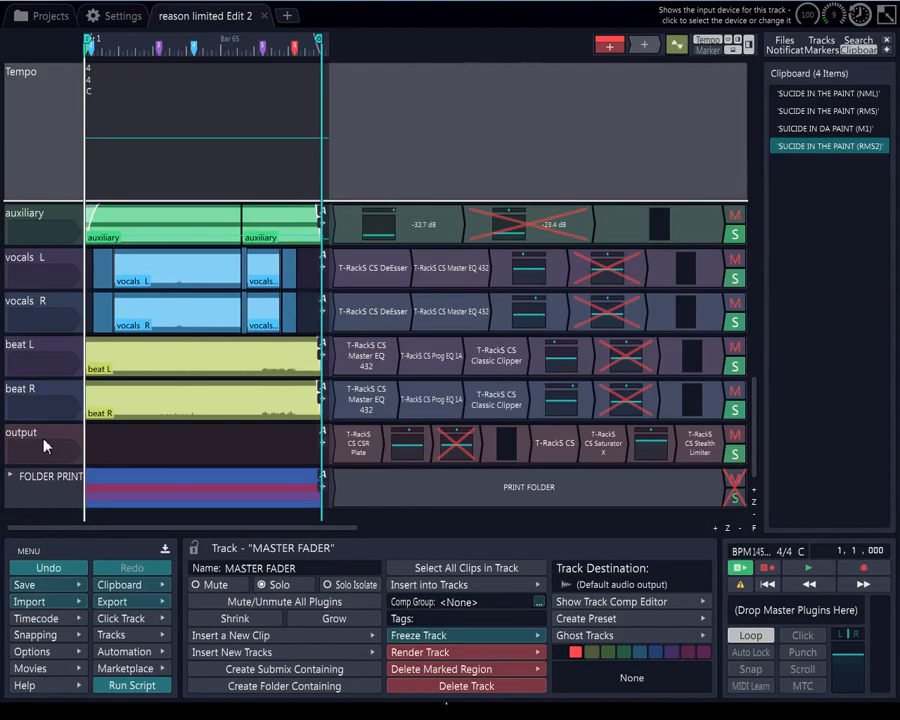
pyautogui.click(20, 260)
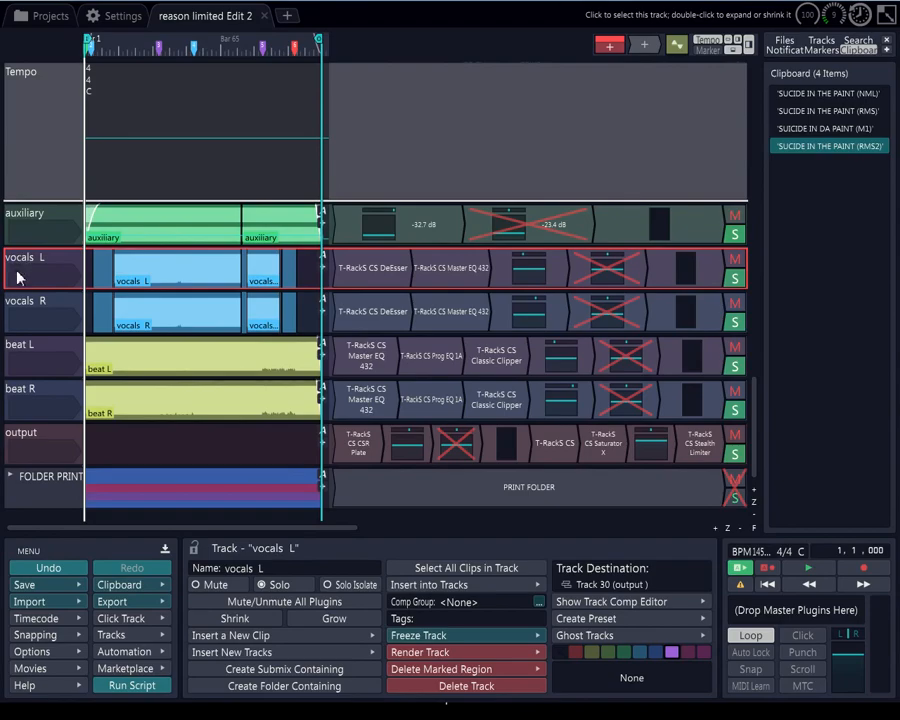
pyautogui.click(20, 308)
pyautogui.click(28, 352)
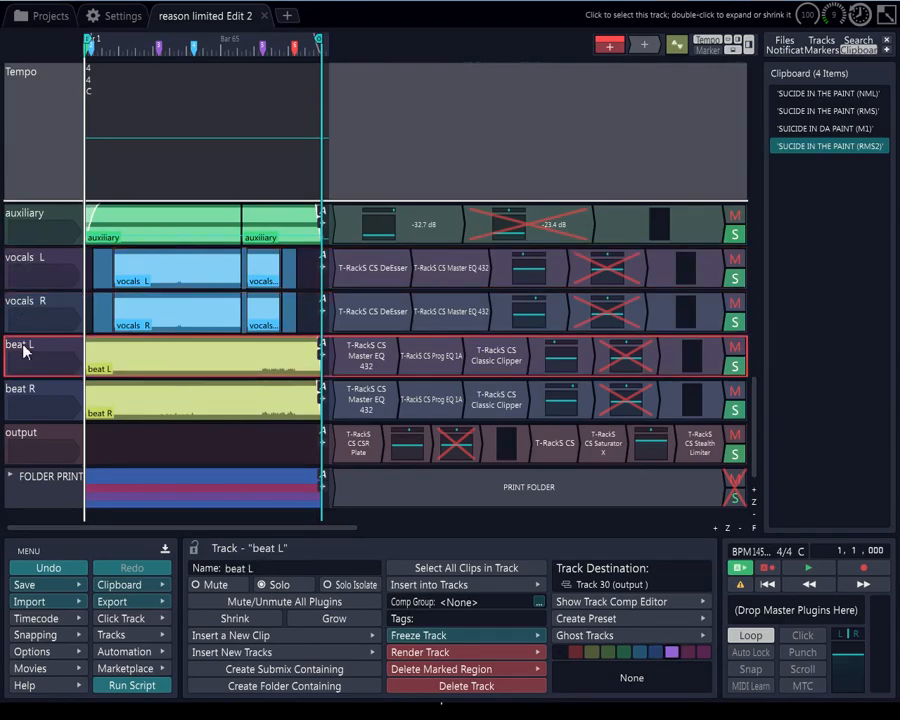
pyautogui.click(30, 392)
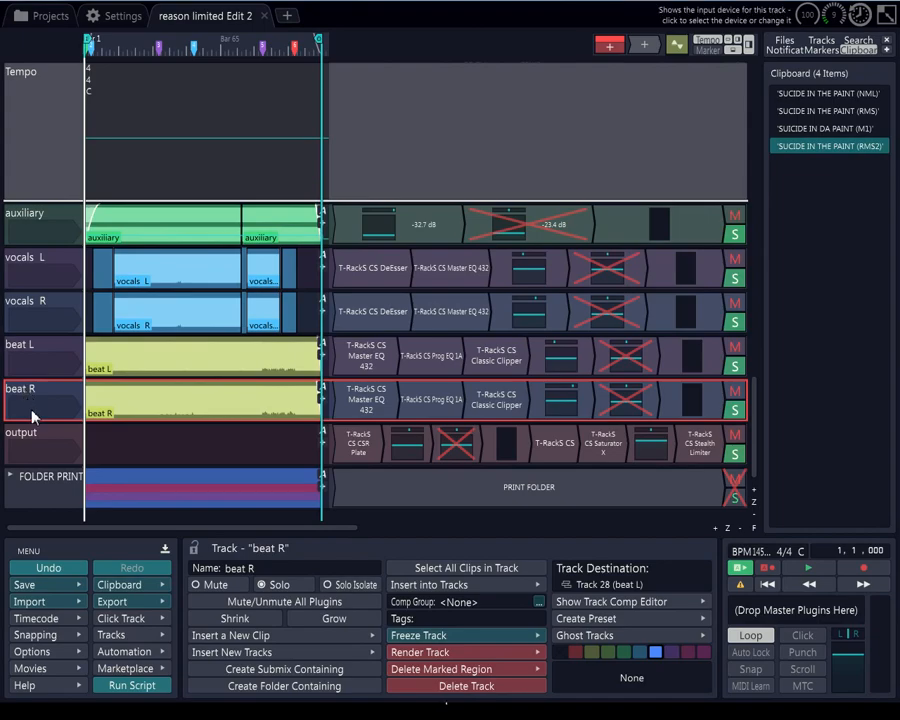
pyautogui.click(27, 219)
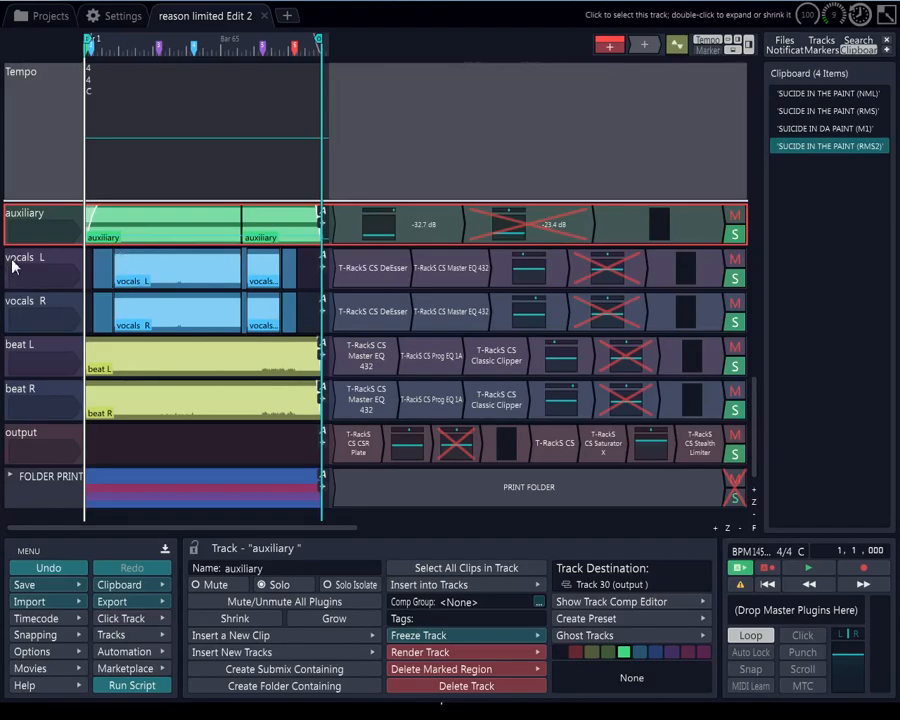
# Enable the left channel of the longest vocals L clip alongside its right channel
pyautogui.click(137, 274)
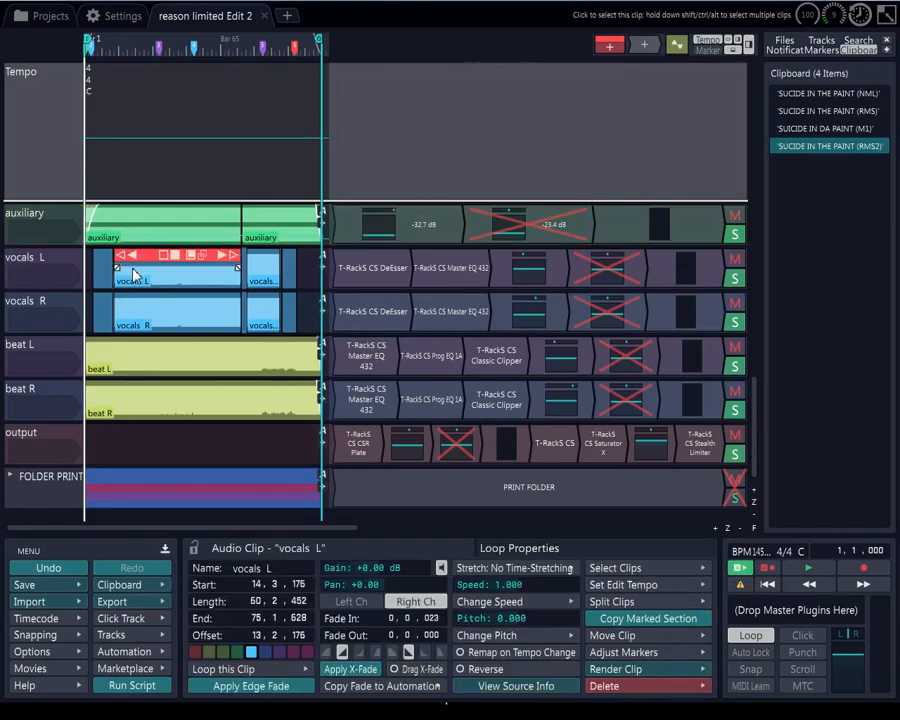
pyautogui.click(359, 604)
pyautogui.click(356, 605)
pyautogui.click(353, 606)
pyautogui.click(359, 606)
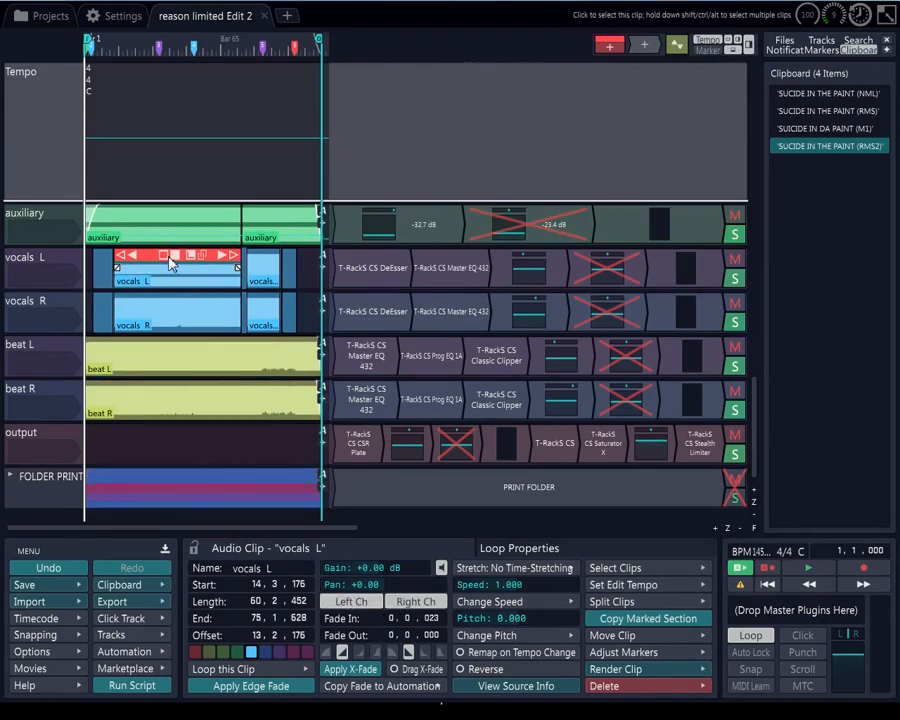
# Make the vocals L track taller and turn off the left channel of its longest clip
pyautogui.moveTo(165, 292); pyautogui.dragTo(162, 333)
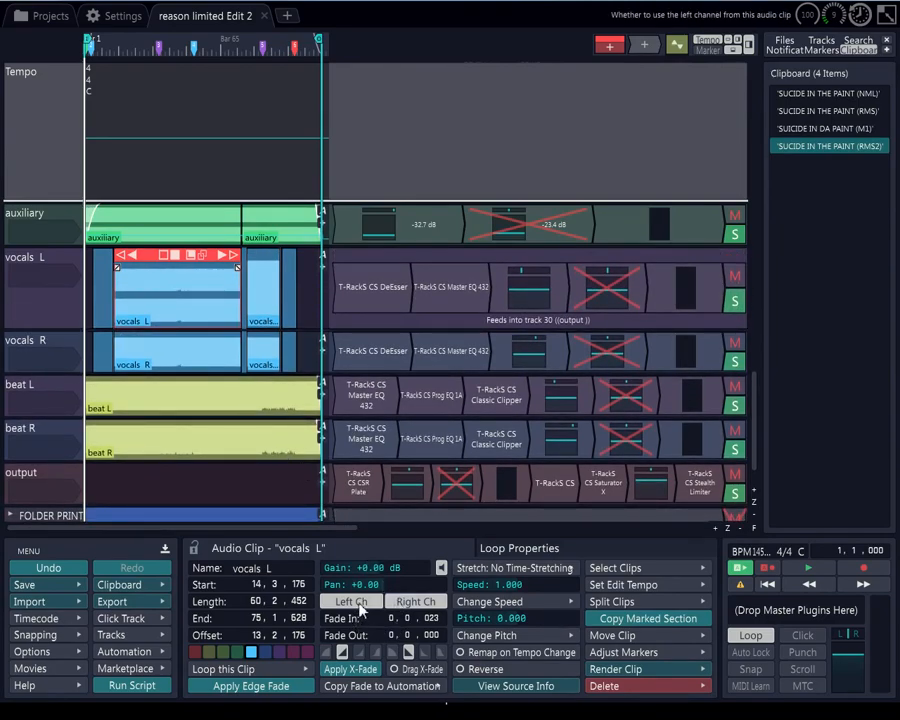
pyautogui.click(352, 603)
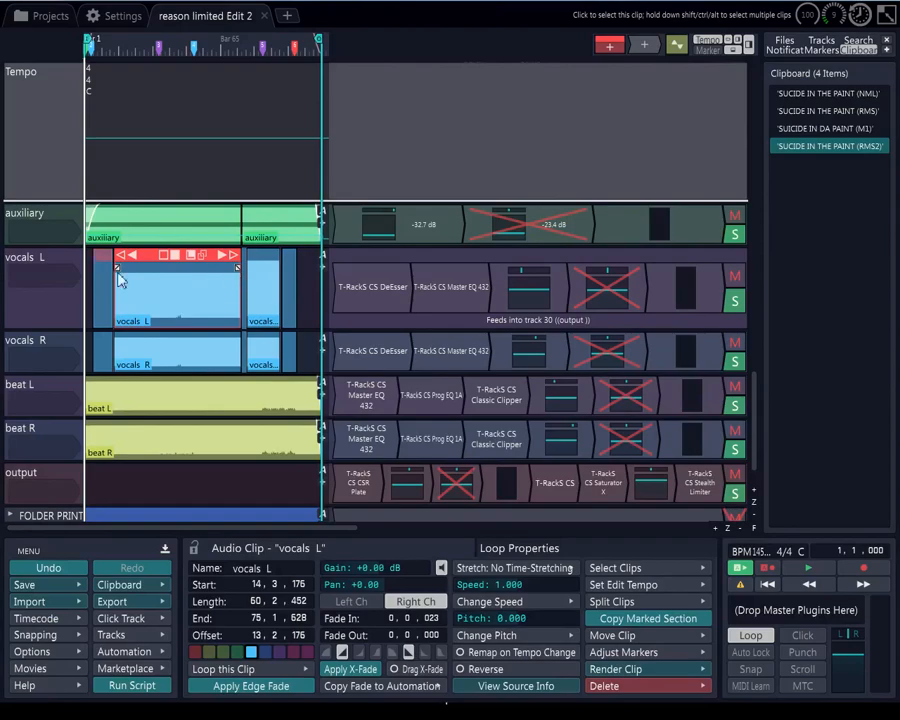
# Examine the destinations of the vocals, beat and output tracks to trace how they feed into each other
pyautogui.click(32, 258)
pyautogui.click(30, 344)
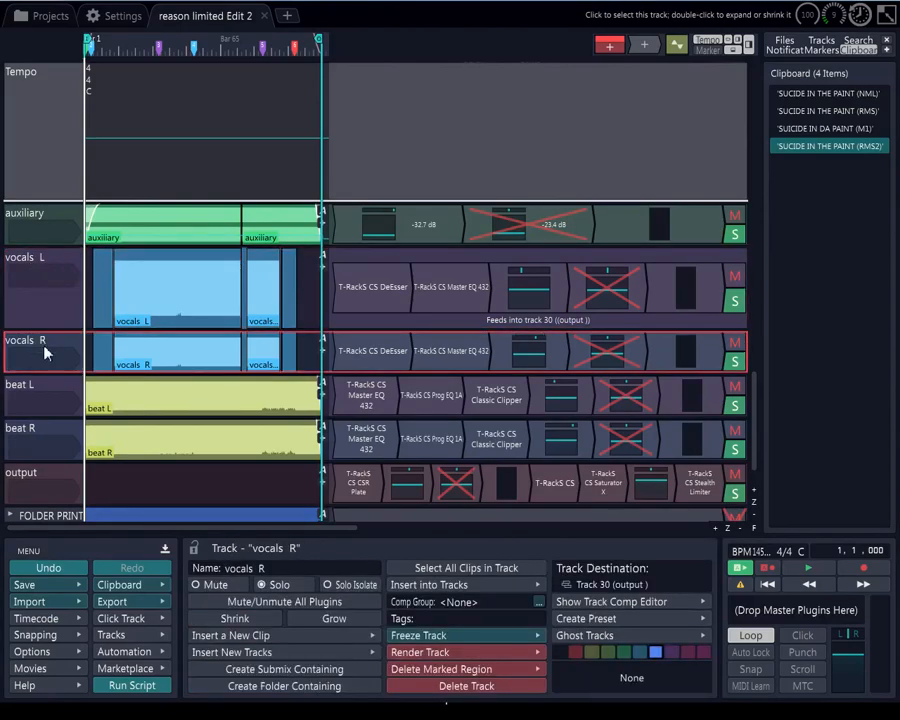
pyautogui.click(40, 402)
pyautogui.click(30, 440)
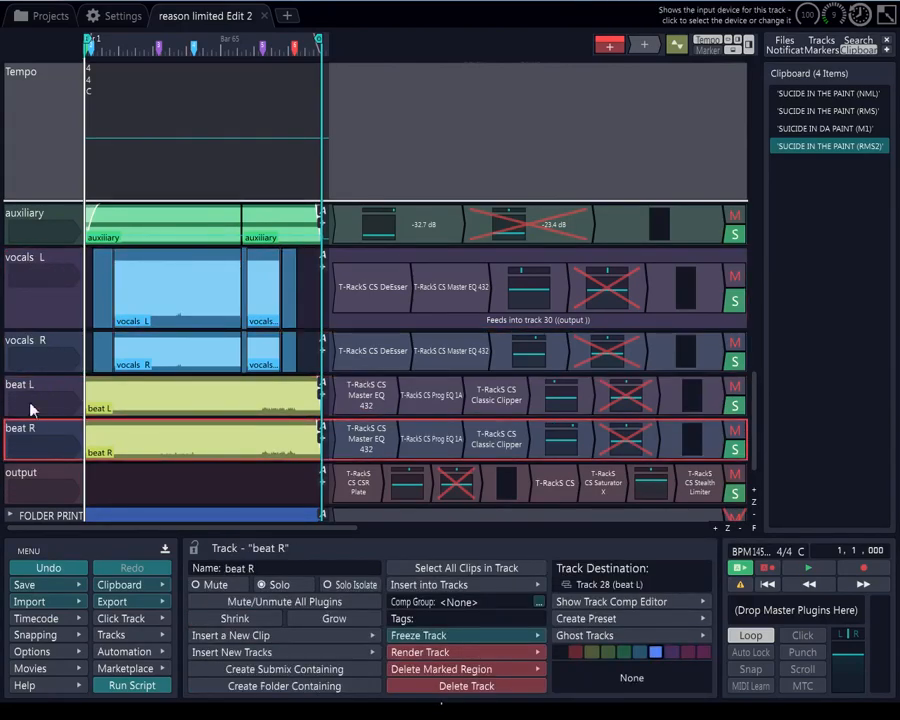
pyautogui.click(31, 404)
pyautogui.click(40, 432)
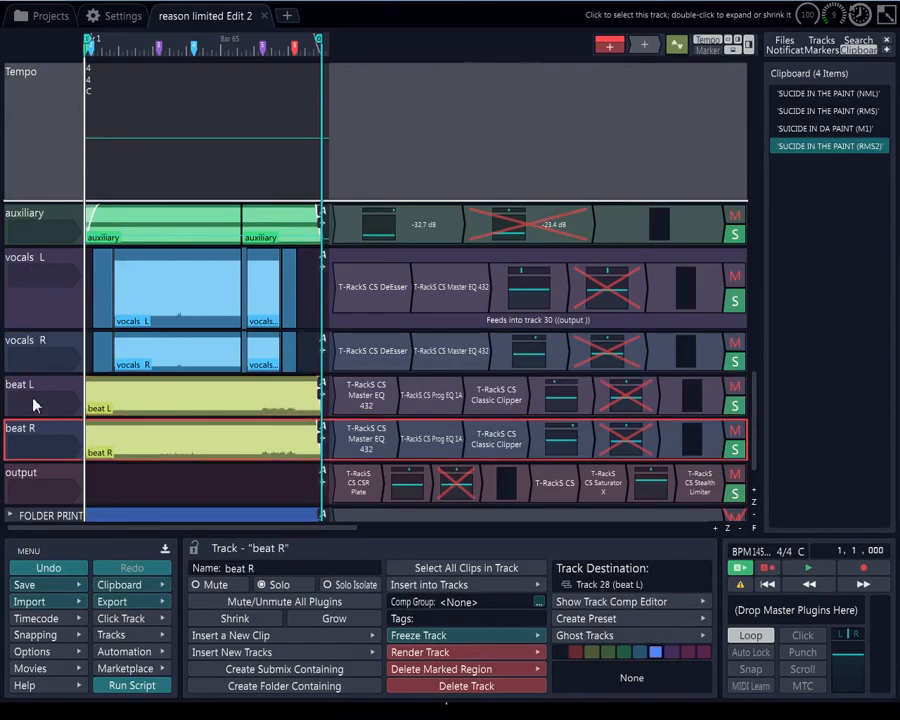
pyautogui.click(25, 390)
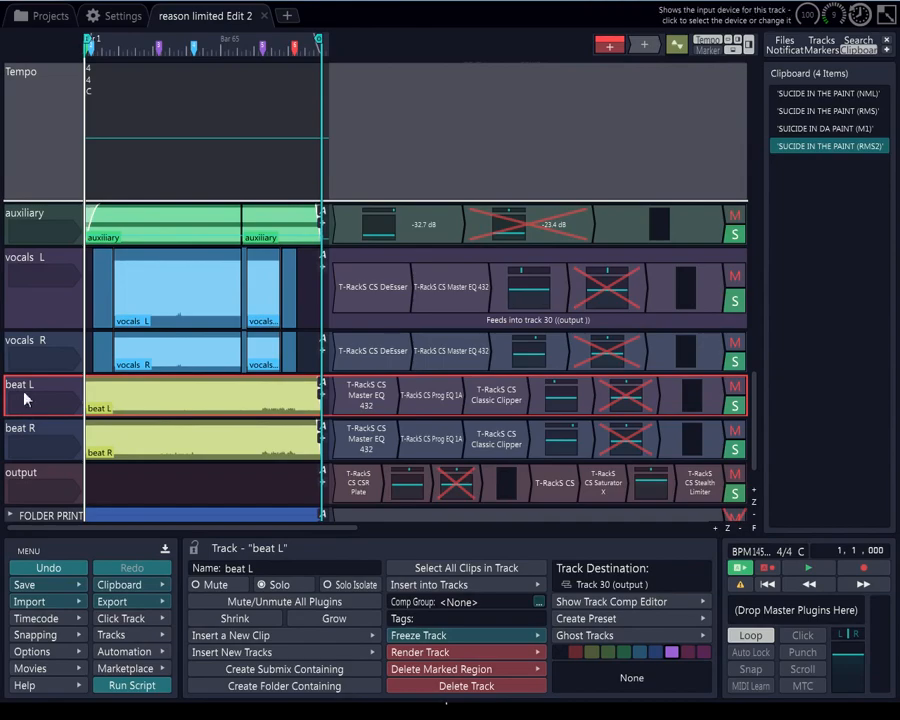
pyautogui.click(30, 475)
pyautogui.scroll(-2, 20, 410)
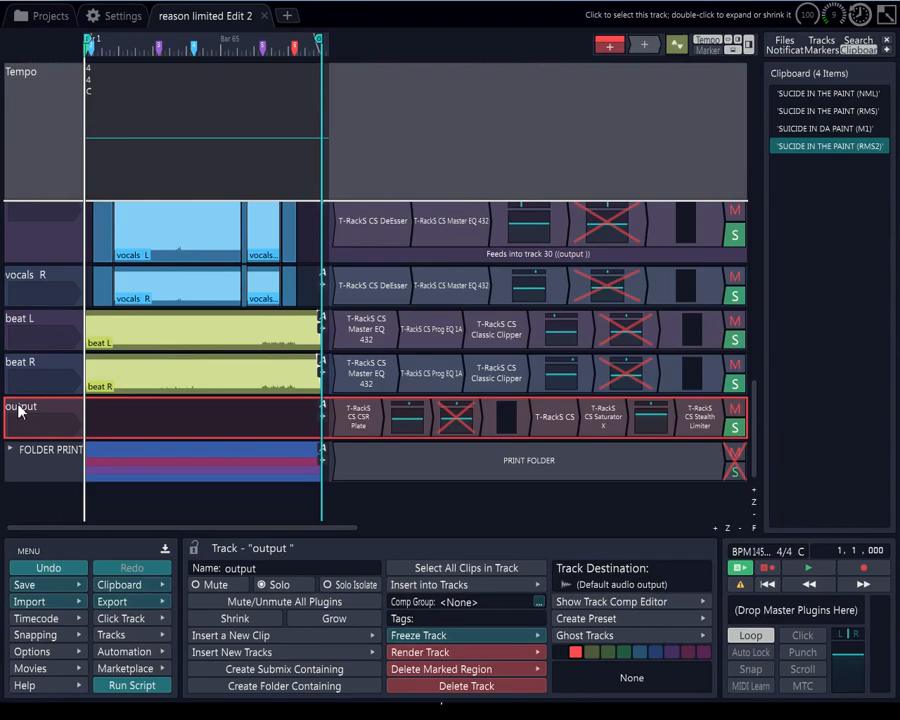
pyautogui.scroll(2, 26, 418)
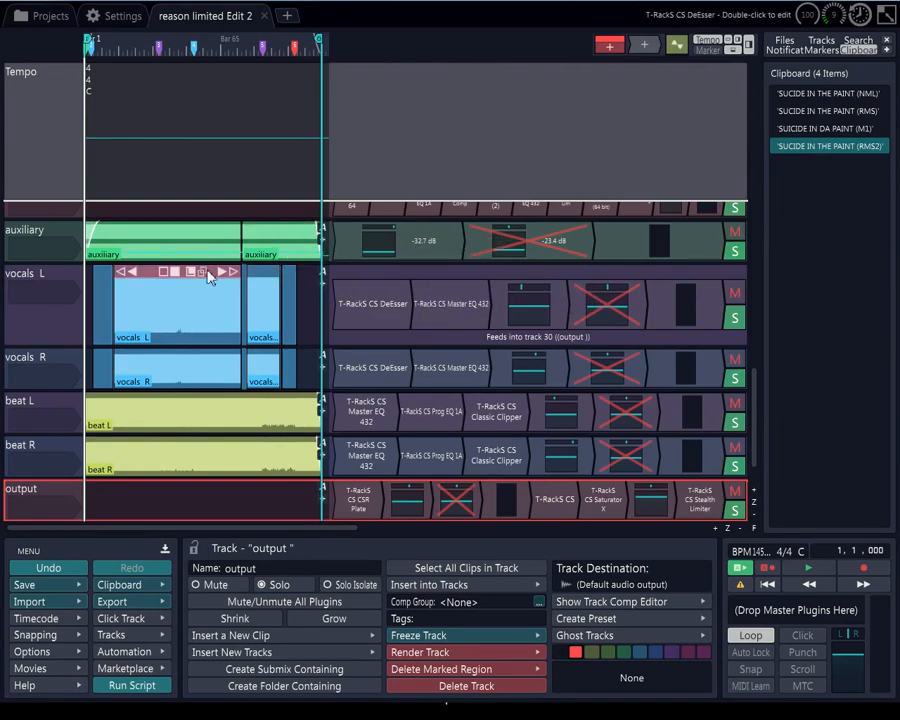
# Toggle the enabled state of all 13 Volume & Pan plugins on the auxiliary, vocals, beat and output tracks, using the On-Screen Keyboard
pyautogui.click(430, 250)
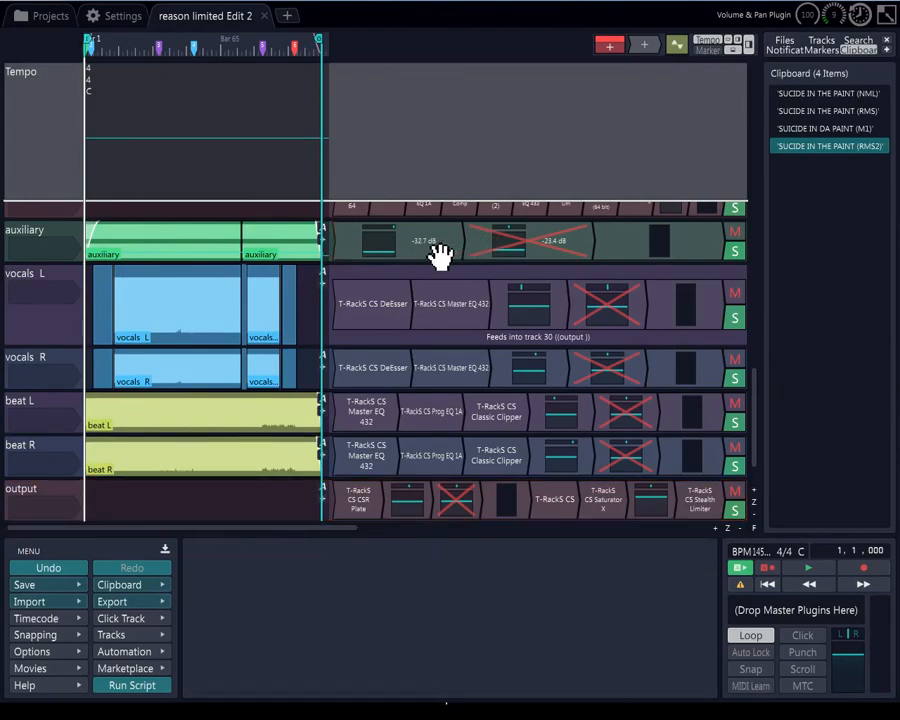
pyautogui.click(380, 238)
pyautogui.keyDown('ctrl'); pyautogui.click(502, 238); pyautogui.keyUp('ctrl')
pyautogui.keyDown('ctrl'); pyautogui.click(538, 312); pyautogui.keyUp('ctrl')
pyautogui.keyDown('ctrl'); pyautogui.click(607, 300); pyautogui.keyUp('ctrl')
pyautogui.keyDown('ctrl'); pyautogui.click(530, 368); pyautogui.keyUp('ctrl')
pyautogui.keyDown('ctrl'); pyautogui.click(606, 372); pyautogui.keyUp('ctrl')
pyautogui.keyDown('ctrl'); pyautogui.click(565, 407); pyautogui.keyUp('ctrl')
pyautogui.keyDown('ctrl'); pyautogui.click(628, 412); pyautogui.keyUp('ctrl')
pyautogui.keyDown('ctrl'); pyautogui.click(564, 453); pyautogui.keyUp('ctrl')
pyautogui.keyDown('ctrl'); pyautogui.click(628, 455); pyautogui.keyUp('ctrl')
pyautogui.keyDown('ctrl'); pyautogui.click(408, 500); pyautogui.keyUp('ctrl')
pyautogui.keyDown('ctrl'); pyautogui.click(458, 500); pyautogui.keyUp('ctrl')
pyautogui.keyDown('ctrl'); pyautogui.click(648, 500); pyautogui.keyUp('ctrl')
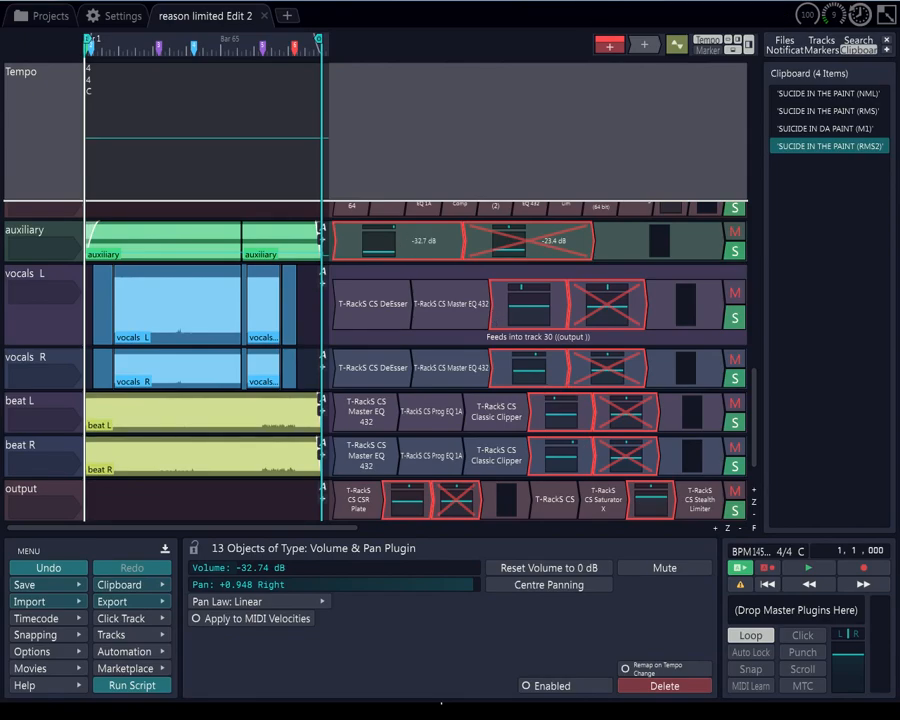
pyautogui.moveTo(372, 20); pyautogui.dragTo(316, 82)
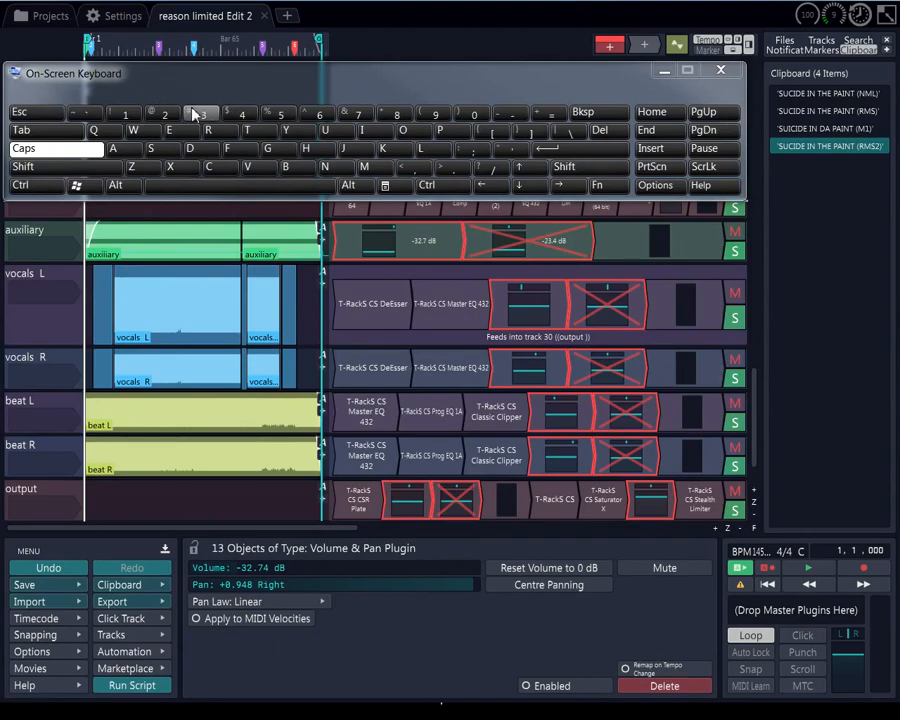
pyautogui.click(72, 154)
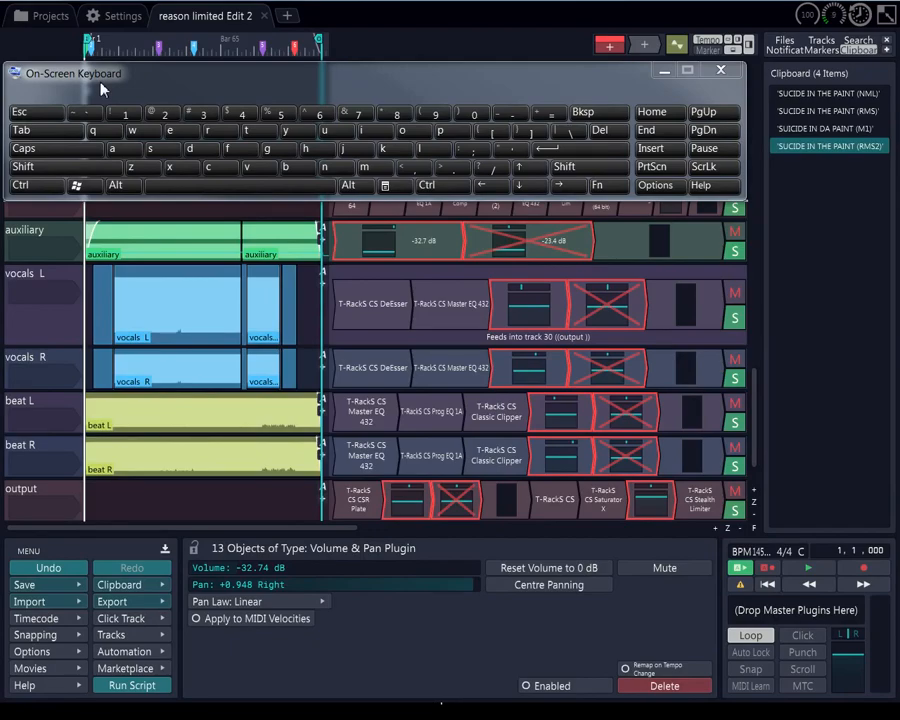
pyautogui.click(246, 153)
pyautogui.click(247, 155)
pyautogui.click(247, 150)
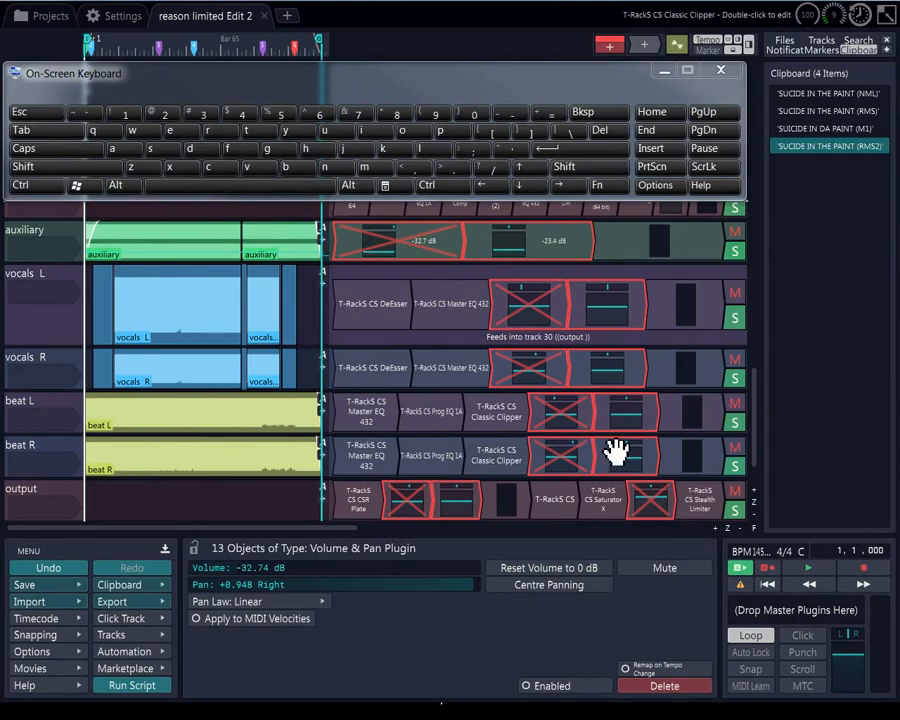
pyautogui.click(402, 306)
pyautogui.moveTo(413, 310); pyautogui.dragTo(430, 368)
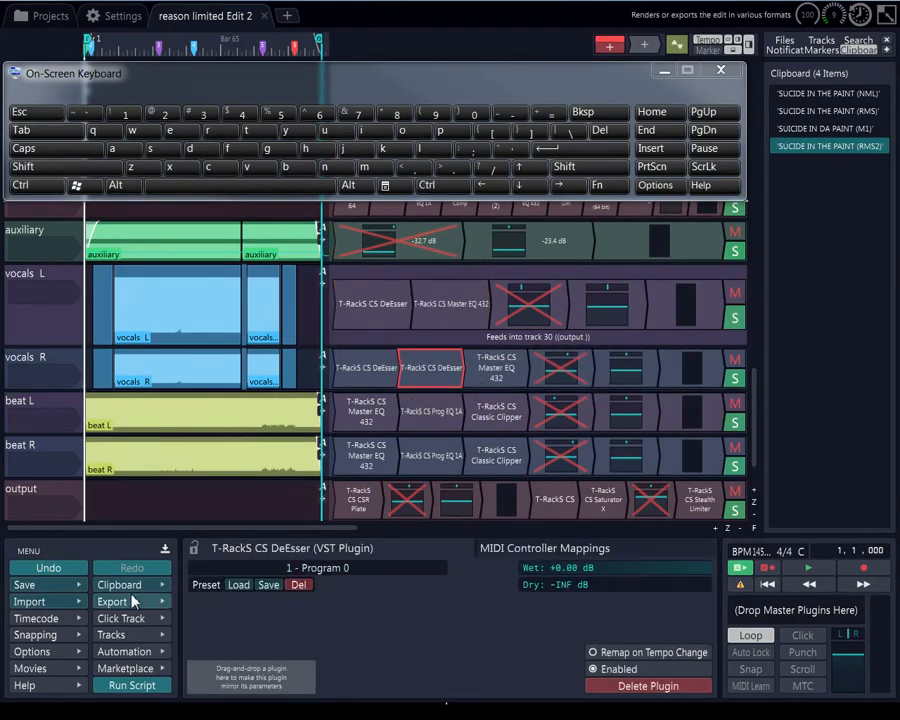
pyautogui.click(48, 567)
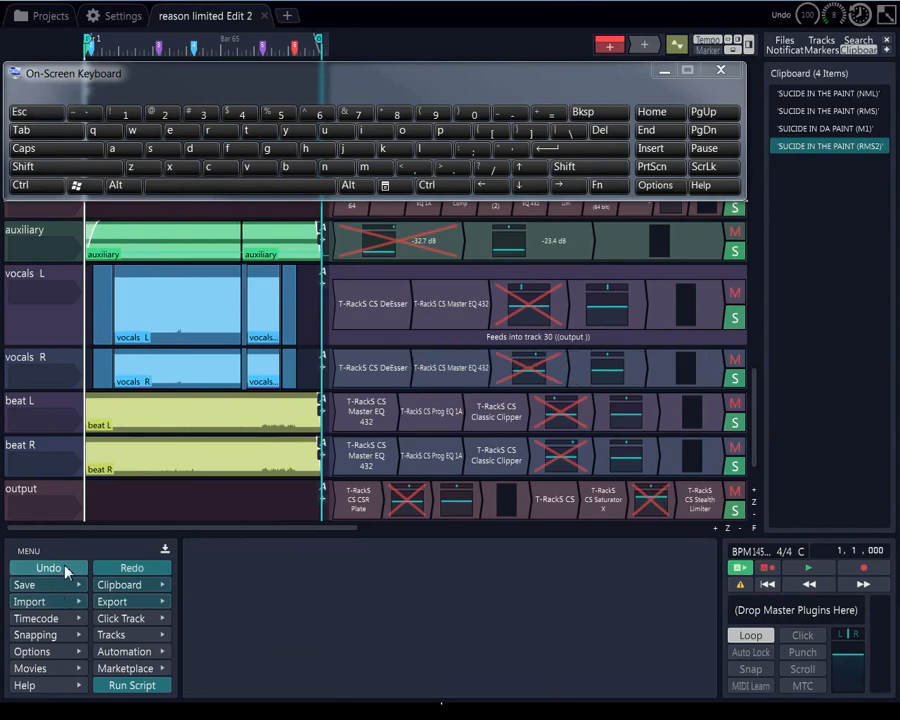
# Disable all 14 T-RackS plugins on the vocals L, vocals R, beat L, beat R and output tracks together
pyautogui.click(380, 304)
pyautogui.keyDown('ctrl'); pyautogui.click(438, 320); pyautogui.keyUp('ctrl')
pyautogui.keyDown('ctrl'); pyautogui.click(413, 365); pyautogui.keyUp('ctrl')
pyautogui.keyDown('ctrl'); pyautogui.click(432, 370); pyautogui.keyUp('ctrl')
pyautogui.keyDown('ctrl'); pyautogui.click(380, 412); pyautogui.keyUp('ctrl')
pyautogui.keyDown('ctrl'); pyautogui.click(452, 416); pyautogui.keyUp('ctrl')
pyautogui.keyDown('ctrl'); pyautogui.click(488, 414); pyautogui.keyUp('ctrl')
pyautogui.keyDown('ctrl'); pyautogui.click(386, 456); pyautogui.keyUp('ctrl')
pyautogui.keyDown('ctrl'); pyautogui.click(426, 462); pyautogui.keyUp('ctrl')
pyautogui.keyDown('ctrl'); pyautogui.click(490, 458); pyautogui.keyUp('ctrl')
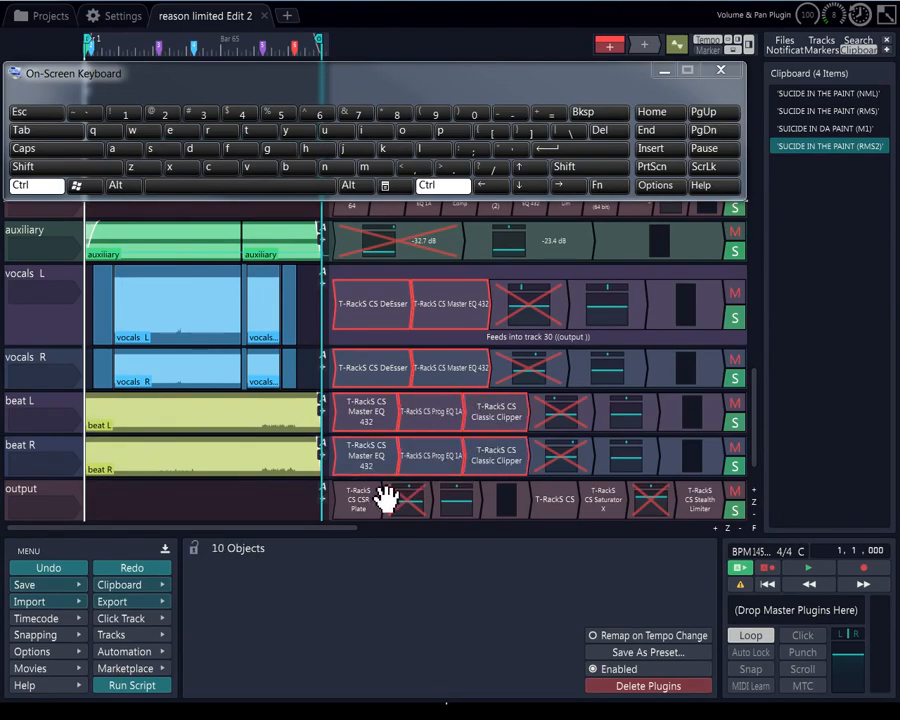
pyautogui.keyDown('ctrl'); pyautogui.click(360, 502); pyautogui.keyUp('ctrl')
pyautogui.keyDown('ctrl'); pyautogui.click(552, 500); pyautogui.keyUp('ctrl')
pyautogui.keyDown('ctrl'); pyautogui.click(598, 508); pyautogui.keyUp('ctrl')
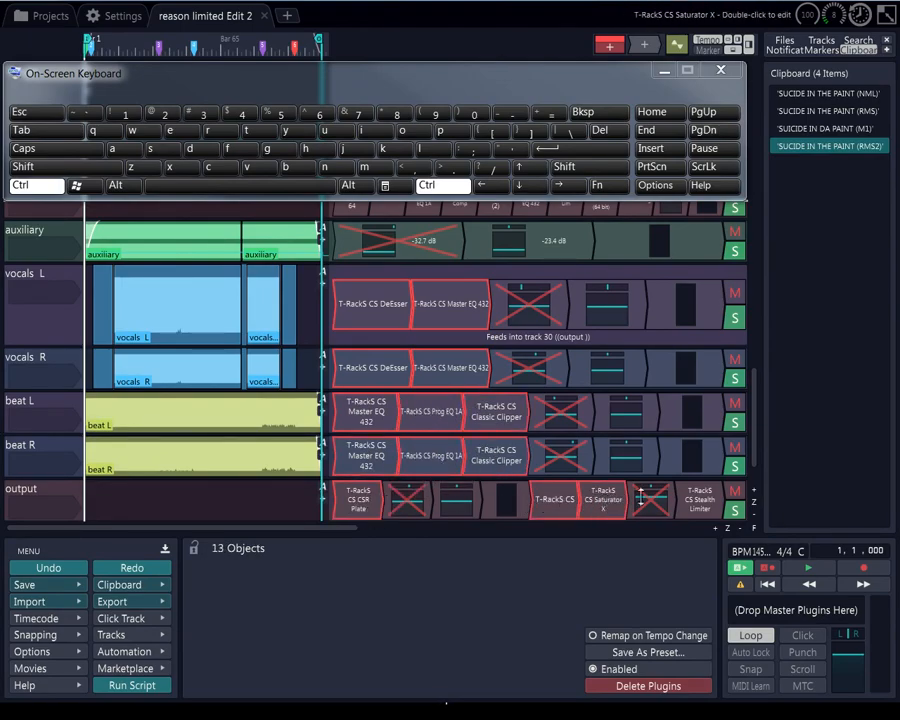
pyautogui.keyDown('ctrl'); pyautogui.click(692, 505); pyautogui.keyUp('ctrl')
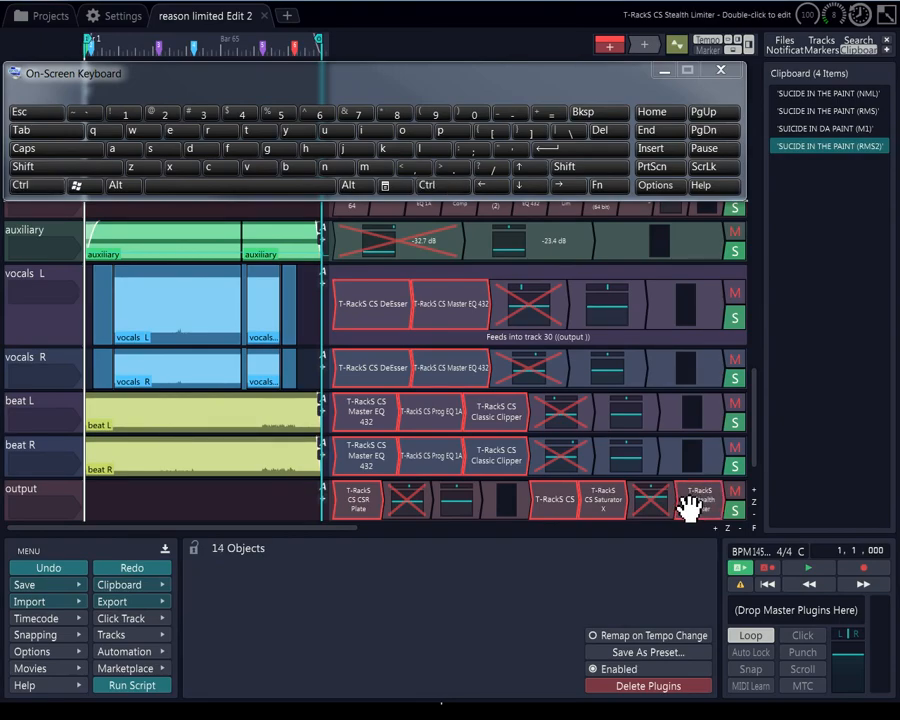
pyautogui.click(242, 152)
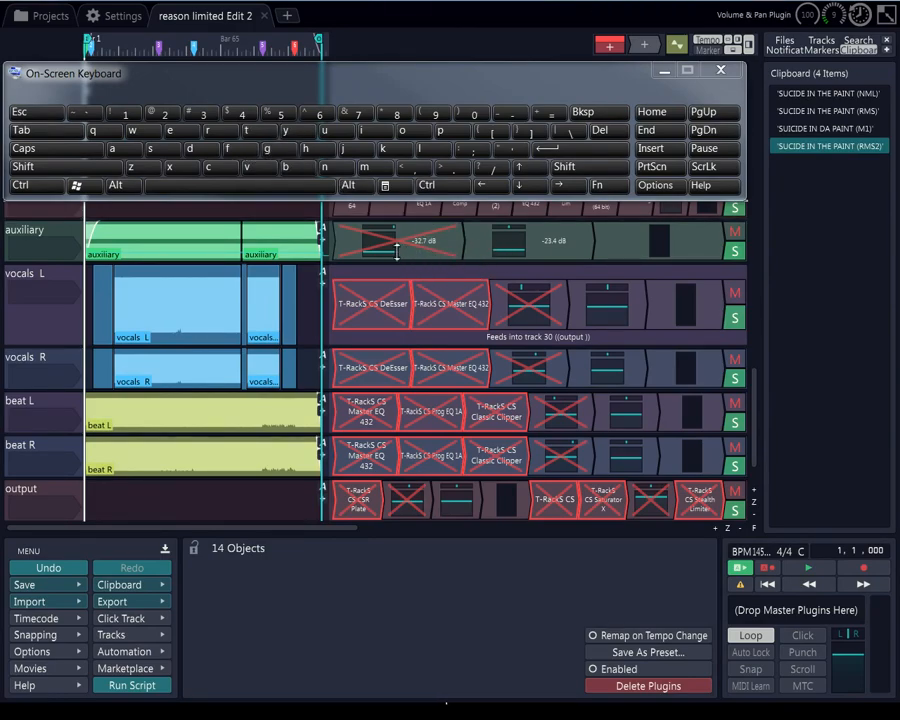
# Select all 13 Volume & Pan plugins, enabled and disabled, on the auxiliary, vocals, beat and output tracks
pyautogui.click(405, 258)
pyautogui.keyDown('ctrl'); pyautogui.click(494, 243); pyautogui.keyUp('ctrl')
pyautogui.keyDown('ctrl'); pyautogui.click(528, 300); pyautogui.keyUp('ctrl')
pyautogui.keyDown('ctrl'); pyautogui.click(607, 300); pyautogui.keyUp('ctrl')
pyautogui.keyDown('ctrl'); pyautogui.click(607, 368); pyautogui.keyUp('ctrl')
pyautogui.keyDown('ctrl'); pyautogui.click(528, 368); pyautogui.keyUp('ctrl')
pyautogui.keyDown('ctrl'); pyautogui.click(560, 410); pyautogui.keyUp('ctrl')
pyautogui.keyDown('ctrl'); pyautogui.click(625, 410); pyautogui.keyUp('ctrl')
pyautogui.keyDown('ctrl'); pyautogui.click(610, 458); pyautogui.keyUp('ctrl')
pyautogui.keyDown('ctrl'); pyautogui.click(560, 455); pyautogui.keyUp('ctrl')
pyautogui.keyDown('ctrl'); pyautogui.click(399, 502); pyautogui.keyUp('ctrl')
pyautogui.keyDown('ctrl'); pyautogui.click(456, 500); pyautogui.keyUp('ctrl')
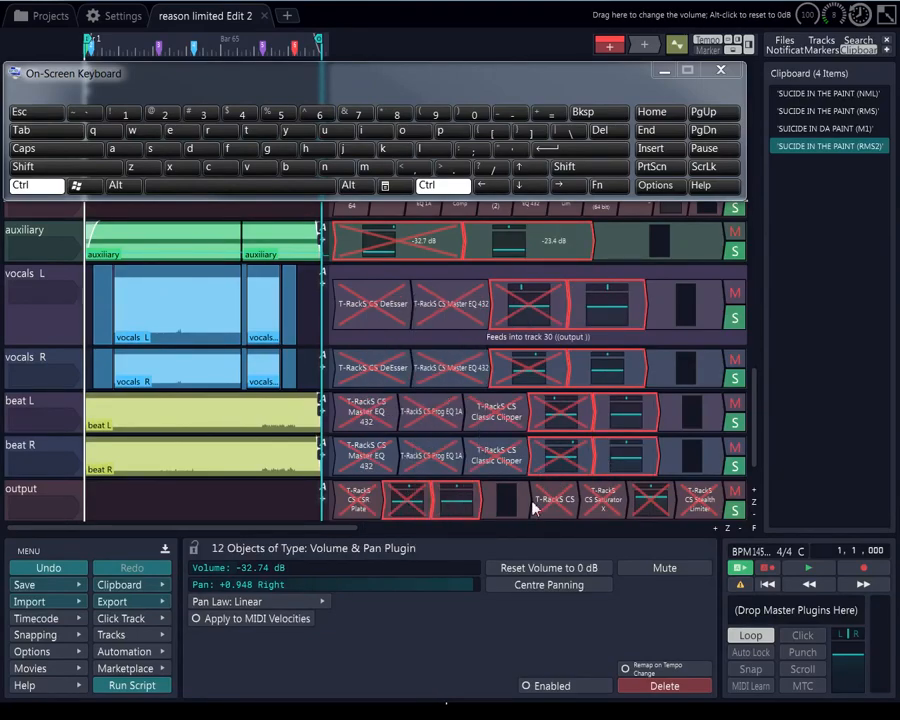
pyautogui.keyDown('ctrl'); pyautogui.click(654, 501); pyautogui.keyUp('ctrl')
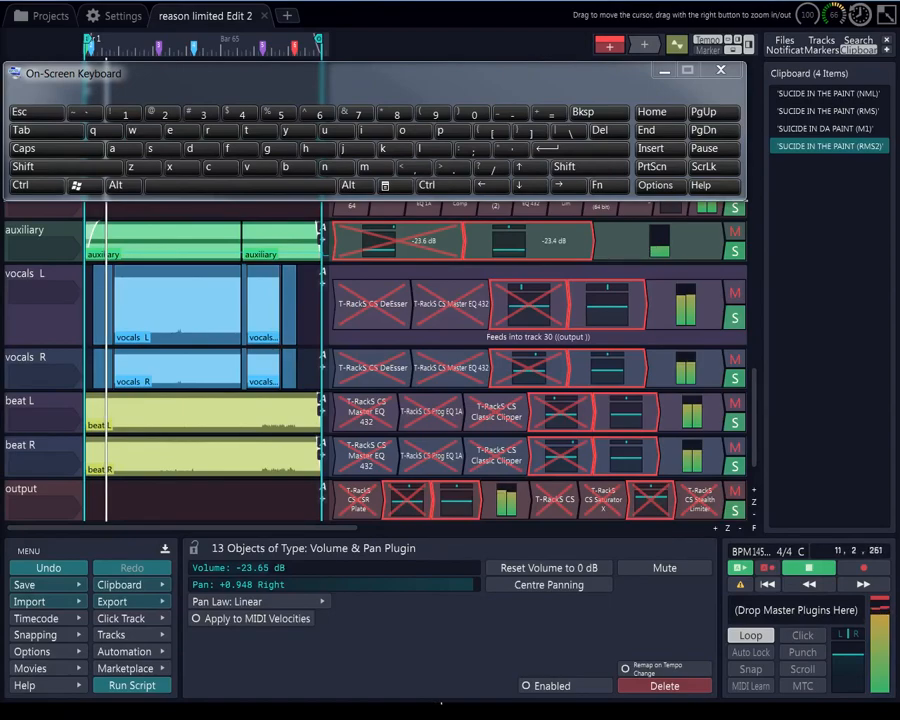
# Take MASTER FADER, AUX FADER, VOCALS FADER and BEAT FADER out of solo, leaving the auxiliary, vocals and beat tracks soloed
pyautogui.scroll(2, 755, 425)
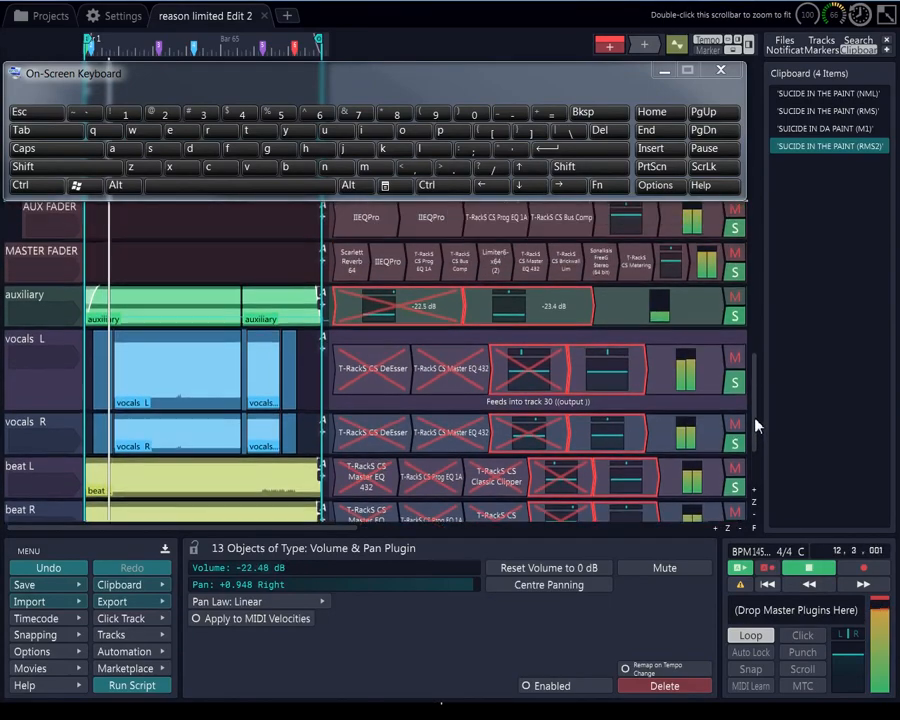
pyautogui.scroll(1, 755, 425)
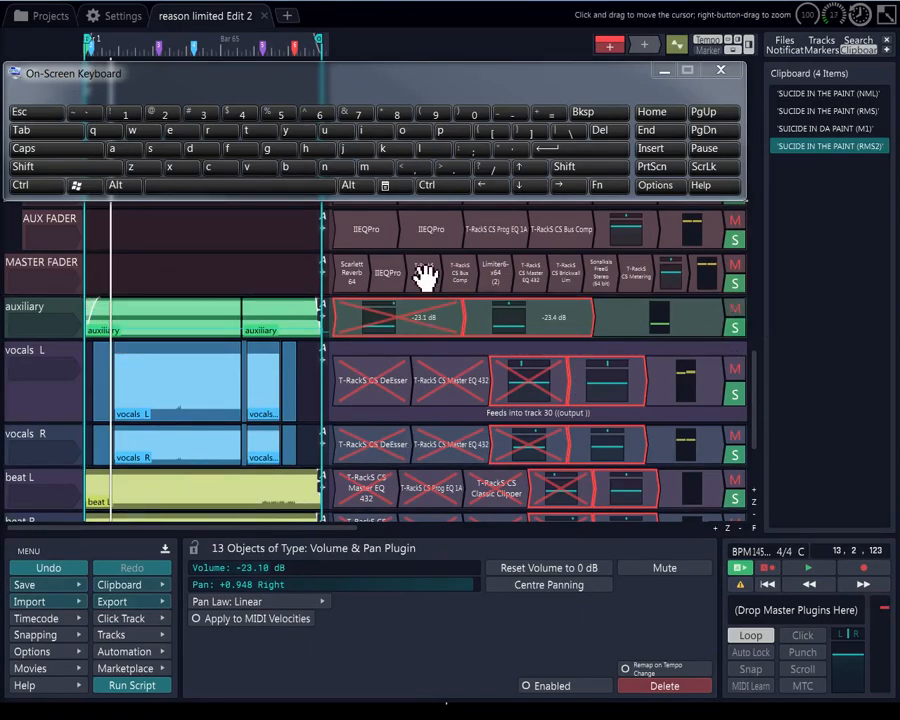
pyautogui.click(732, 284)
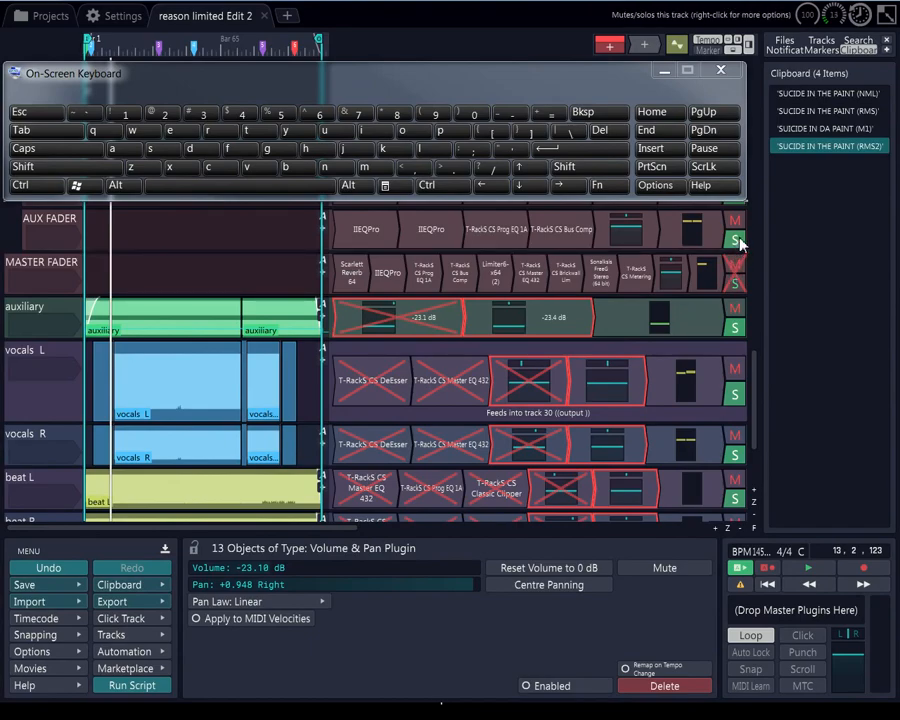
pyautogui.moveTo(752, 362)
pyautogui.mouseDown()
pyautogui.moveTo(752, 320)
pyautogui.moveTo(758, 348)
pyautogui.mouseUp()
pyautogui.click(736, 290)
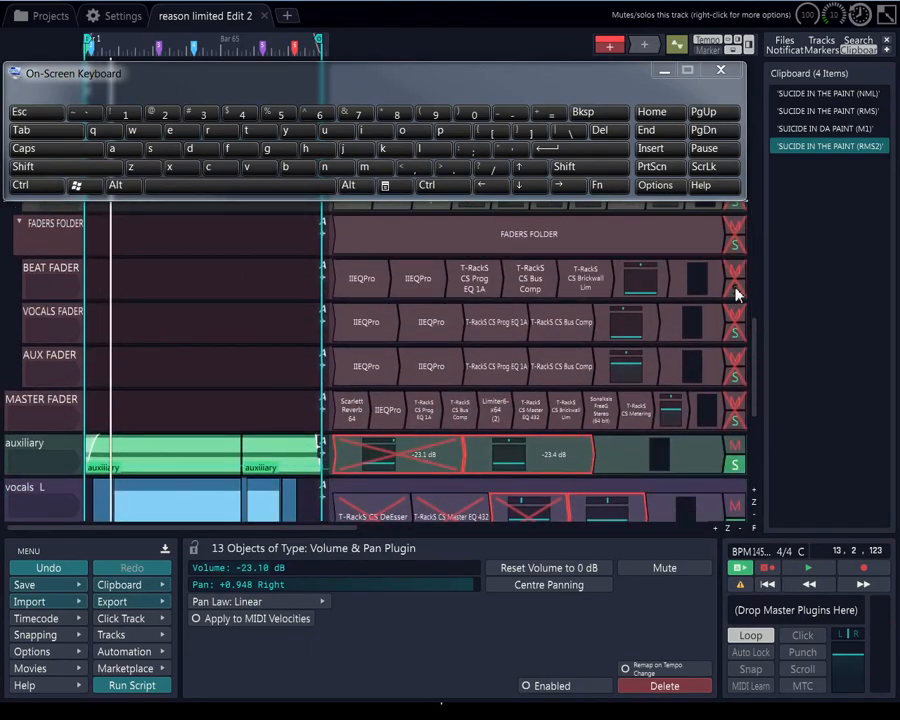
# Play the edit from the beginning to listen to the soloed auxiliary, vocals and beat tracks
pyautogui.moveTo(755, 412); pyautogui.dragTo(757, 432)
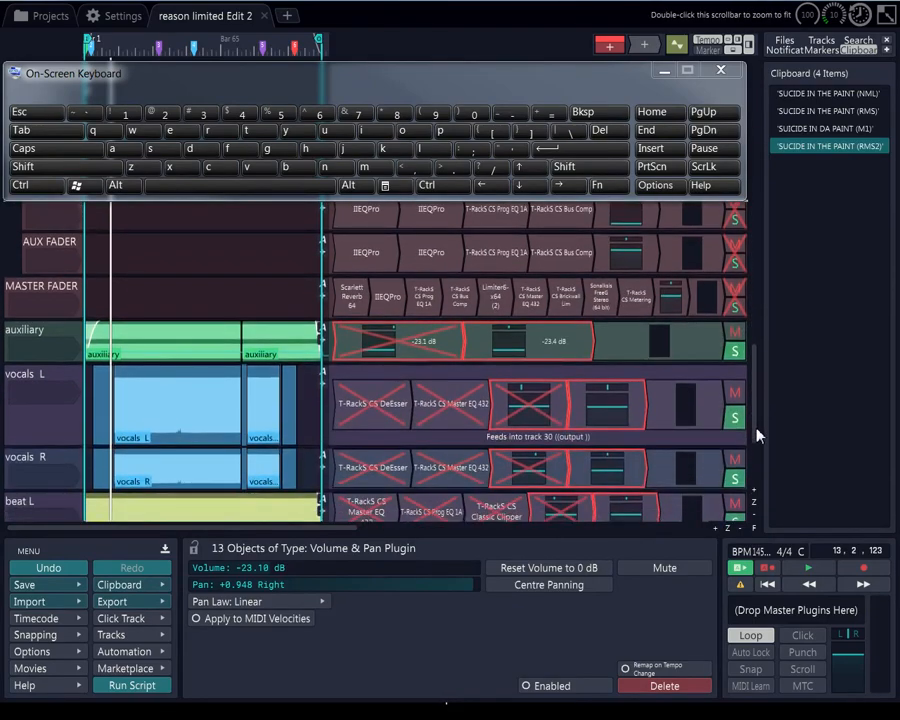
pyautogui.click(767, 584)
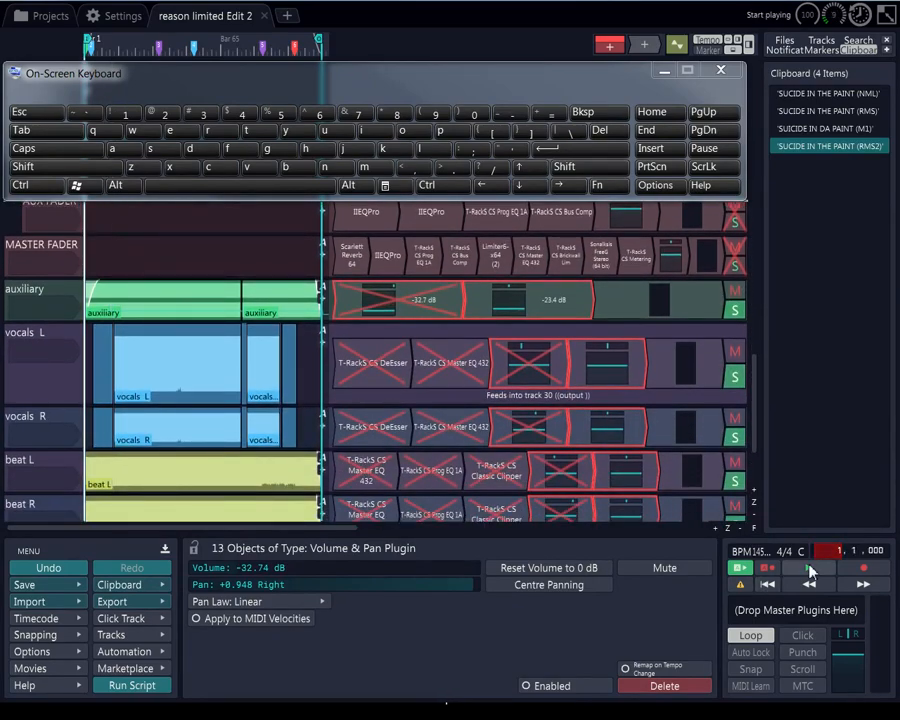
pyautogui.click(808, 567)
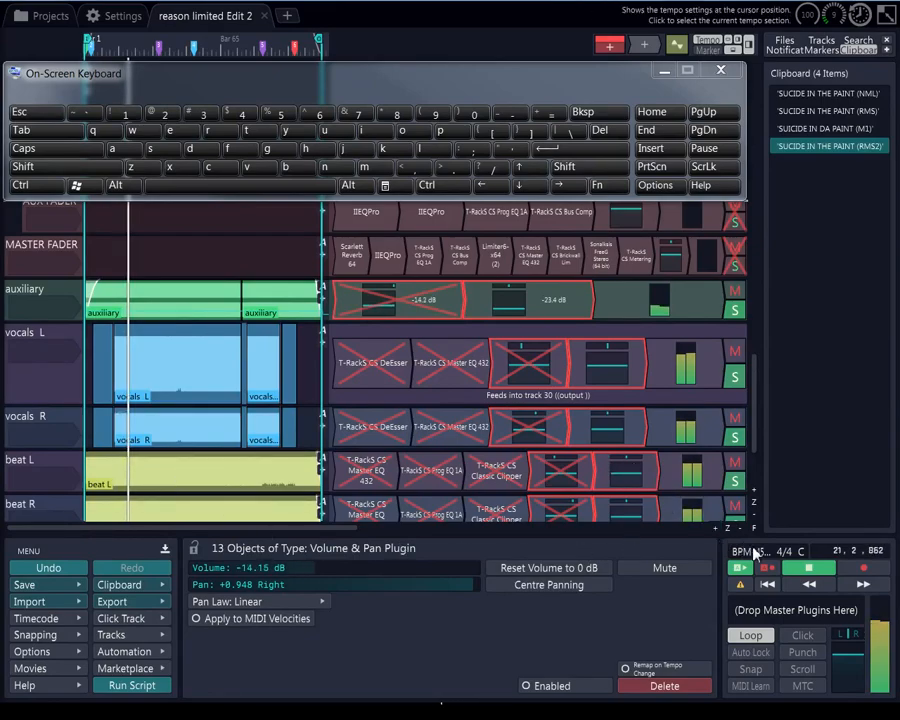
# Stop playback and show the auxiliary track's volume automation curve from its other Volume & Pan plugin
pyautogui.click(806, 570)
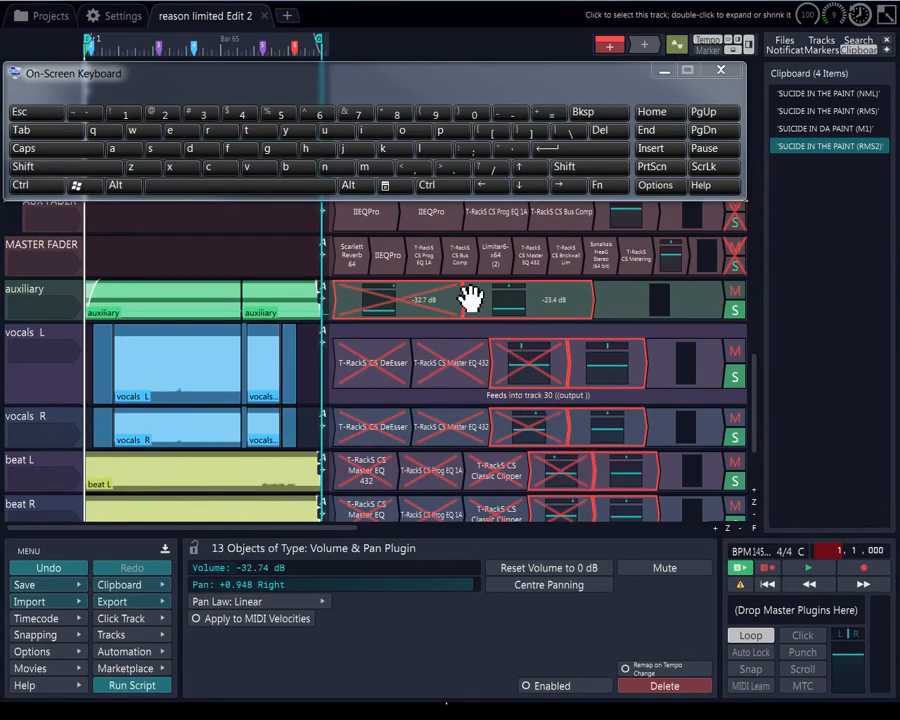
pyautogui.click(323, 288)
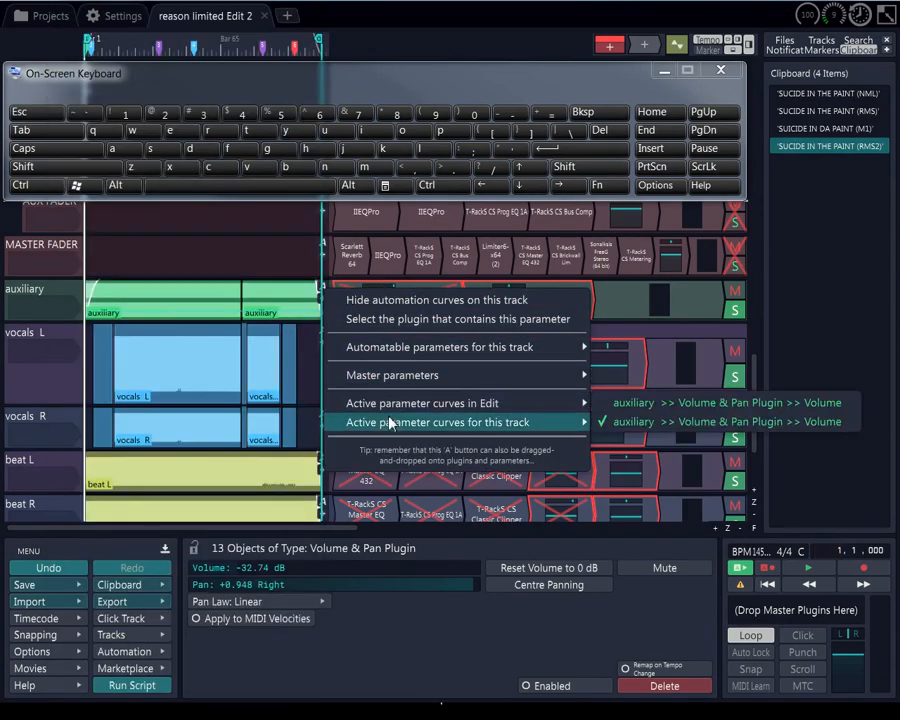
pyautogui.moveTo(540, 427)
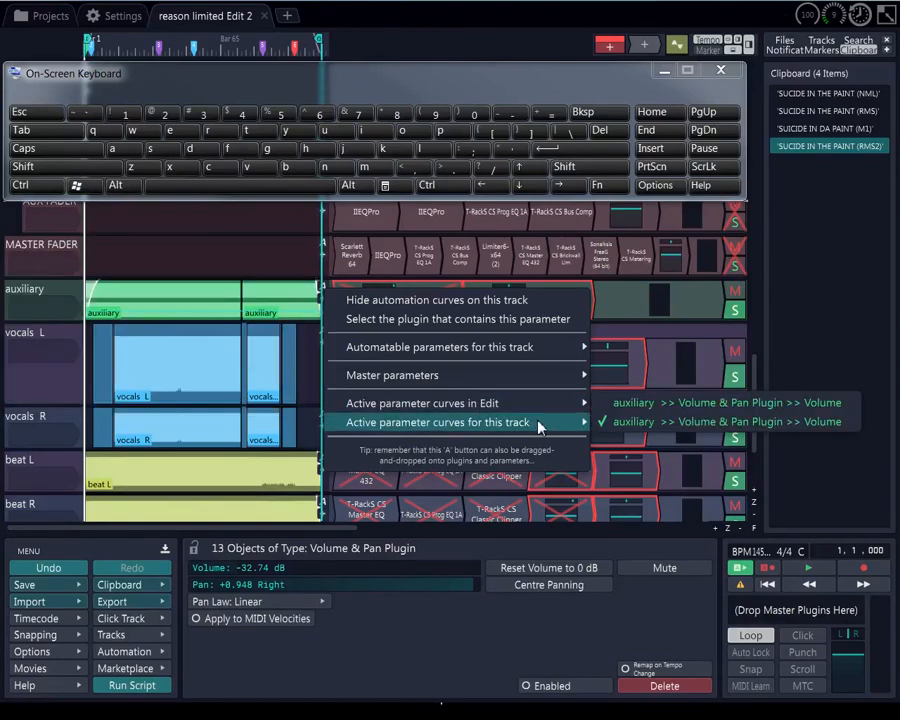
pyautogui.click(640, 402)
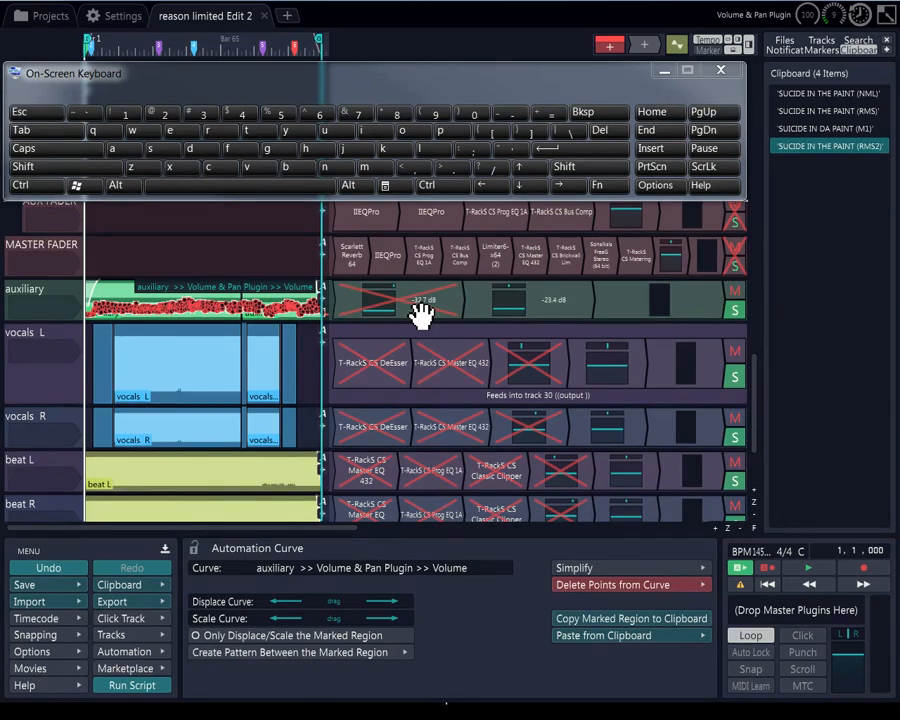
# Select all 13 Volume & Pan plugins together on the auxiliary, vocals L, vocals R, beat L, beat R and output tracks
pyautogui.keyDown('ctrl'); pyautogui.click(387, 303); pyautogui.keyUp('ctrl')
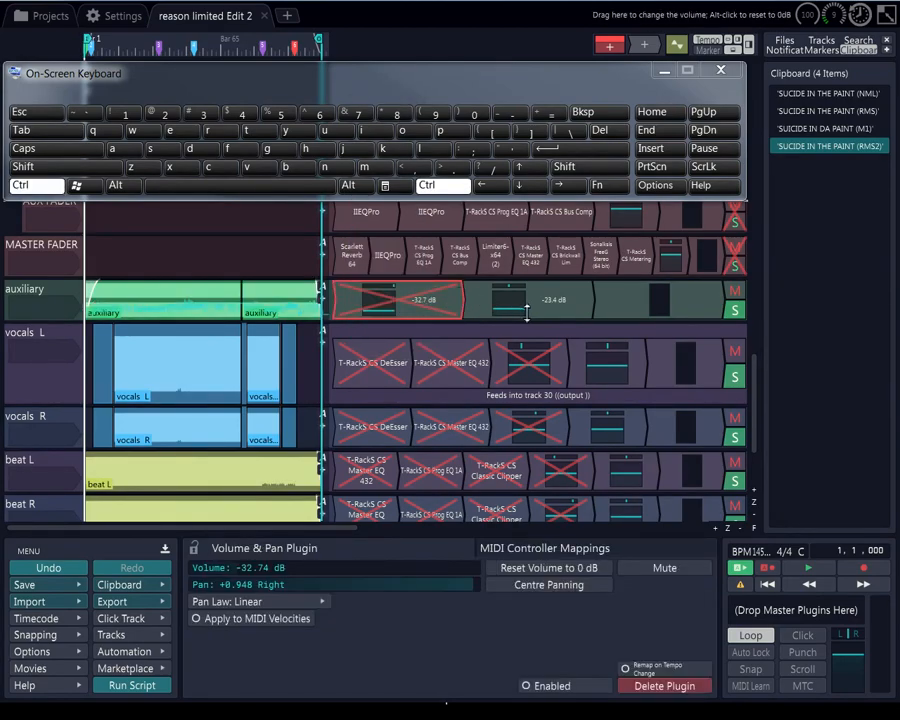
pyautogui.keyDown('ctrl'); pyautogui.click(526, 305); pyautogui.keyUp('ctrl')
pyautogui.keyDown('ctrl'); pyautogui.click(527, 365); pyautogui.keyUp('ctrl')
pyautogui.keyDown('ctrl'); pyautogui.click(619, 375); pyautogui.keyUp('ctrl')
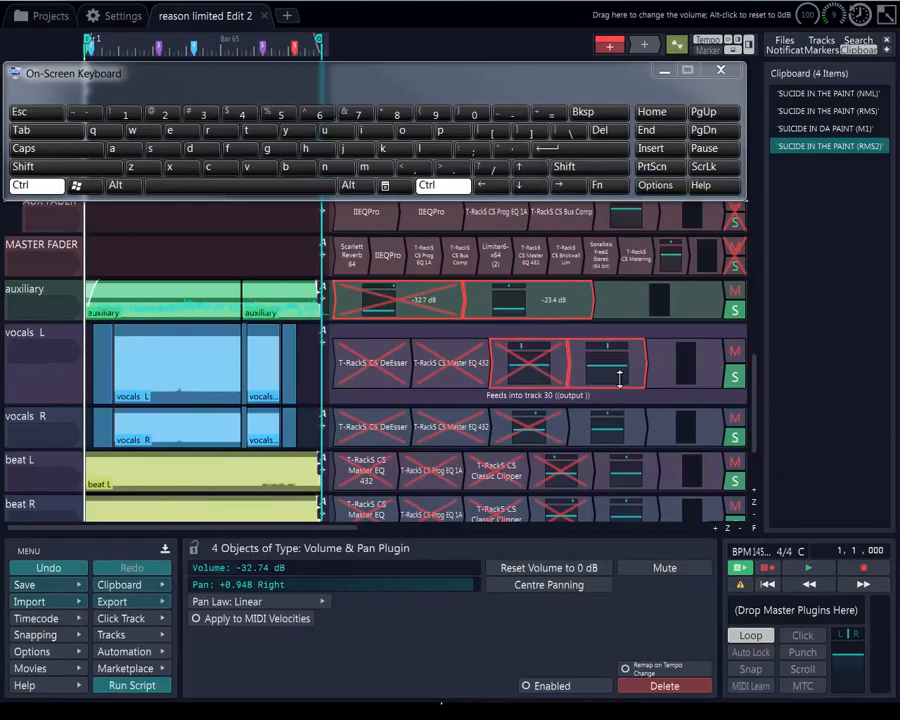
pyautogui.keyDown('ctrl'); pyautogui.click(532, 427); pyautogui.keyUp('ctrl')
pyautogui.keyDown('ctrl'); pyautogui.click(607, 427); pyautogui.keyUp('ctrl')
pyautogui.keyDown('ctrl'); pyautogui.click(585, 470); pyautogui.keyUp('ctrl')
pyautogui.keyDown('ctrl'); pyautogui.click(620, 470); pyautogui.keyUp('ctrl')
pyautogui.keyDown('ctrl'); pyautogui.click(565, 508); pyautogui.keyUp('ctrl')
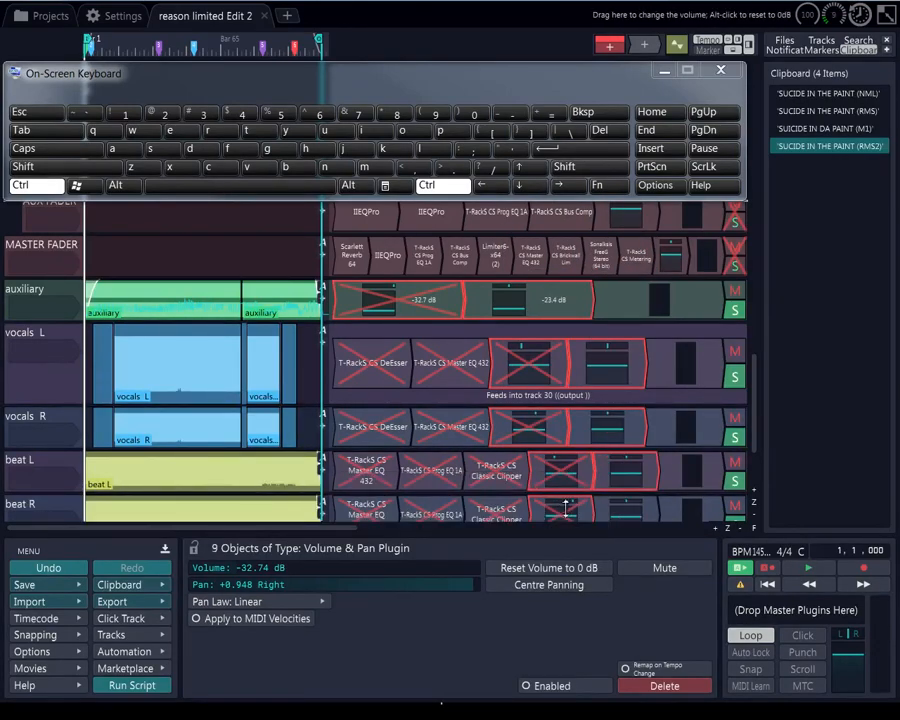
pyautogui.keyDown('ctrl'); pyautogui.click(623, 508); pyautogui.keyUp('ctrl')
pyautogui.moveTo(747, 432); pyautogui.dragTo(755, 447)
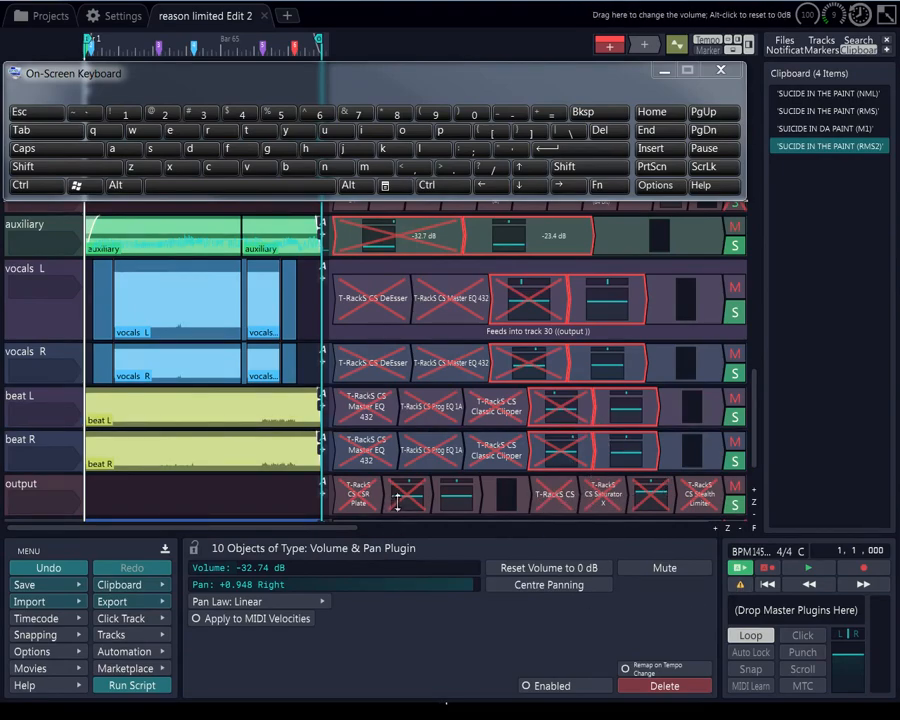
pyautogui.press('ctrl')
pyautogui.keyDown('ctrl'); pyautogui.click(655, 502); pyautogui.keyUp('ctrl')
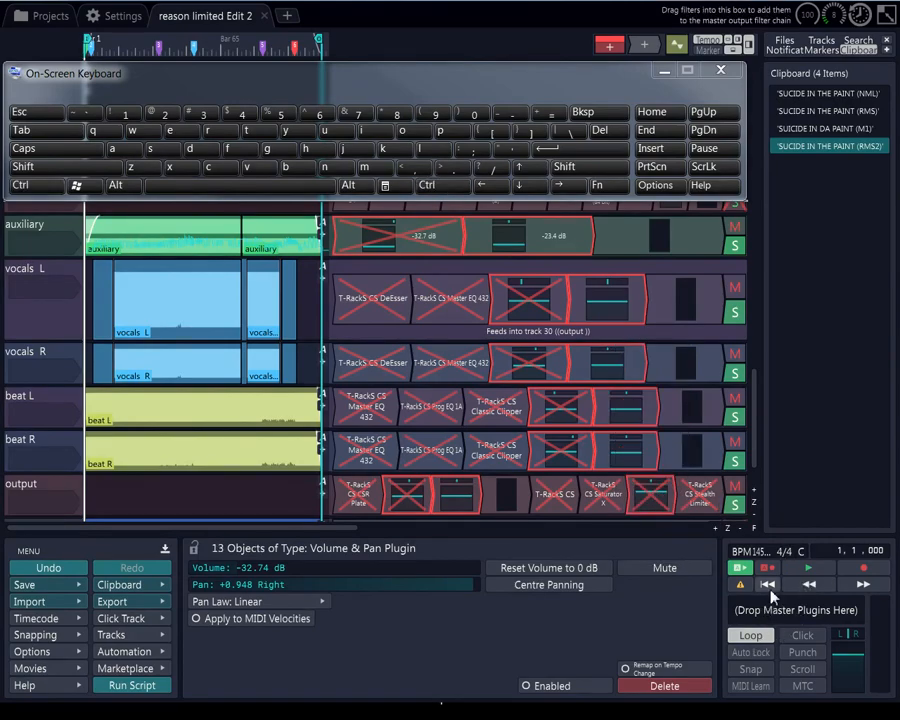
# Play the edit and toggle the 13 selected Volume & Pan plugins between enabled and disabled three times to compare the mixes
pyautogui.click(805, 576)
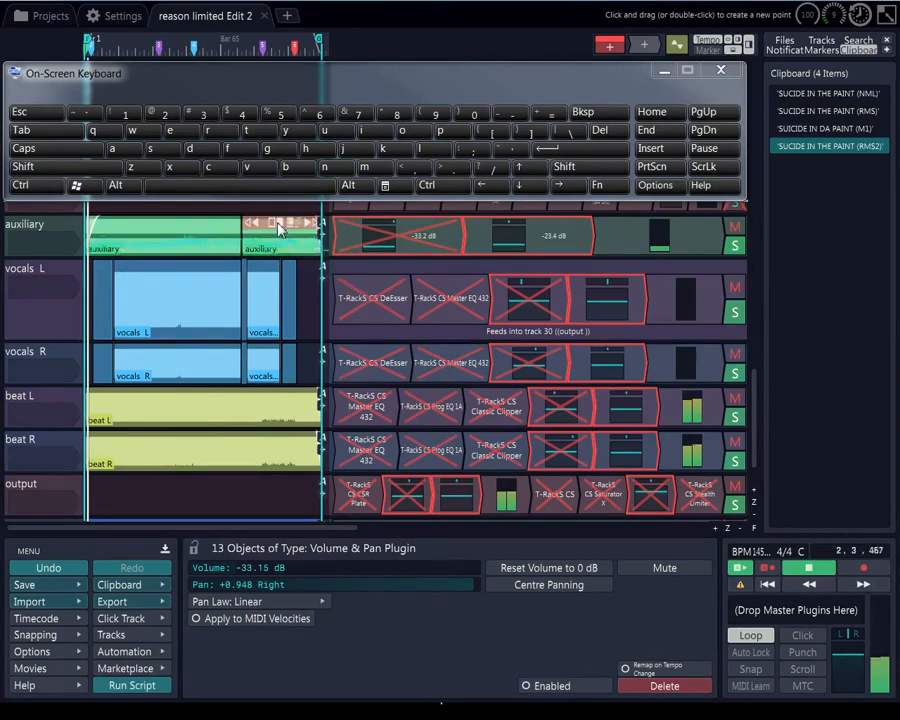
pyautogui.click(238, 152)
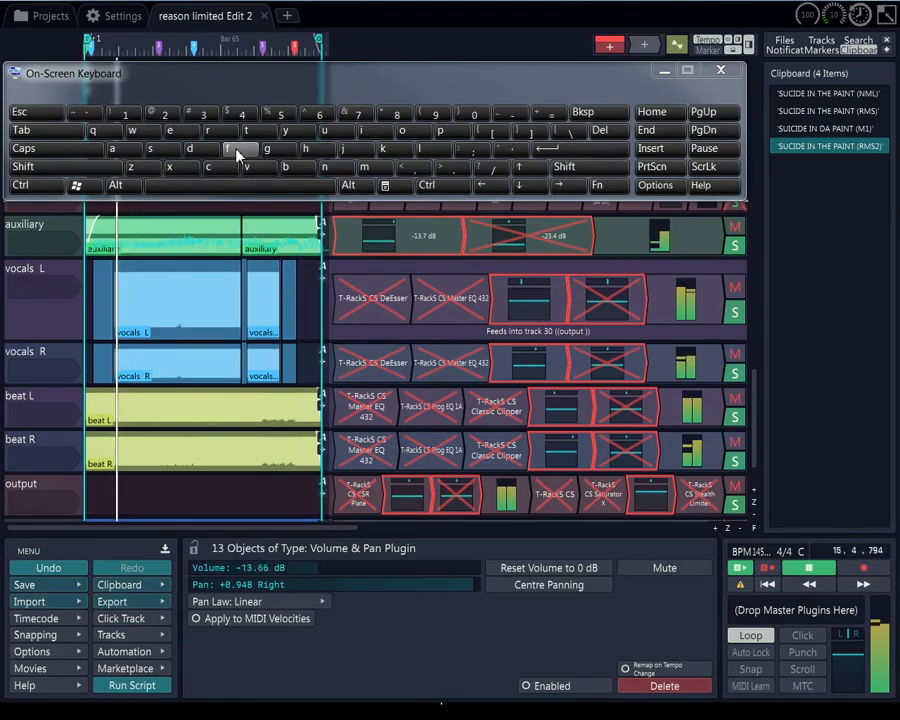
pyautogui.click(237, 149)
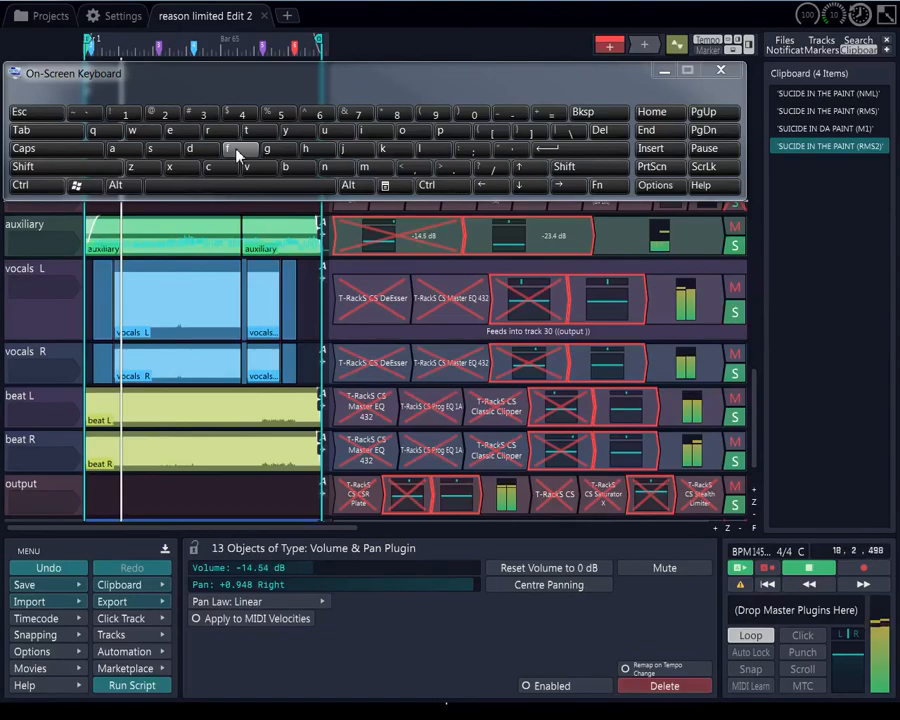
pyautogui.click(237, 150)
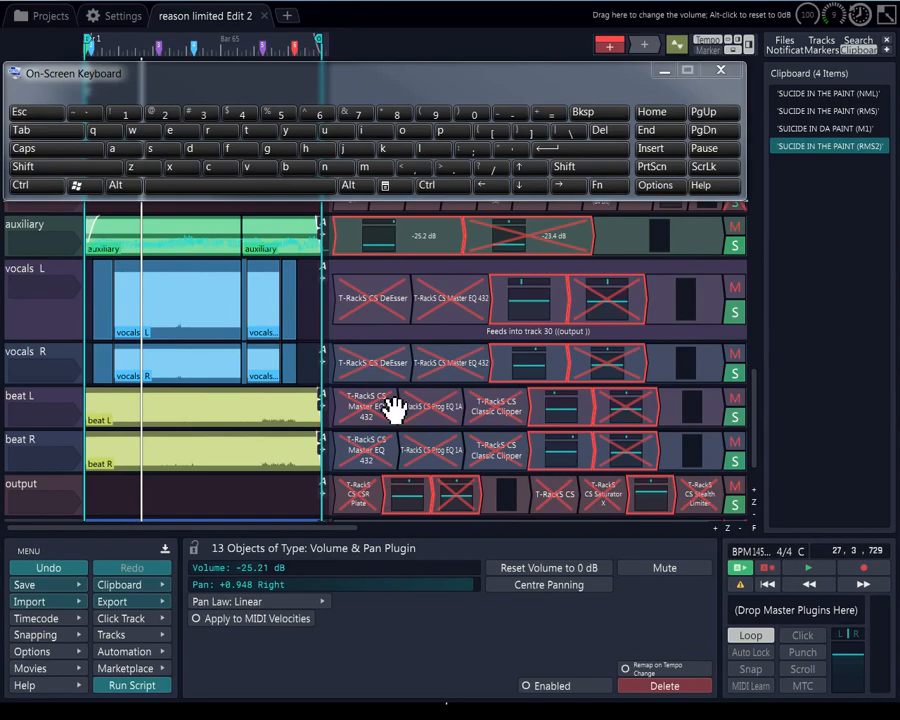
# Review the auxiliary, vocals L and beat L tracks in turn, including the auxiliary track's first Volume & Pan plugin
pyautogui.click(35, 229)
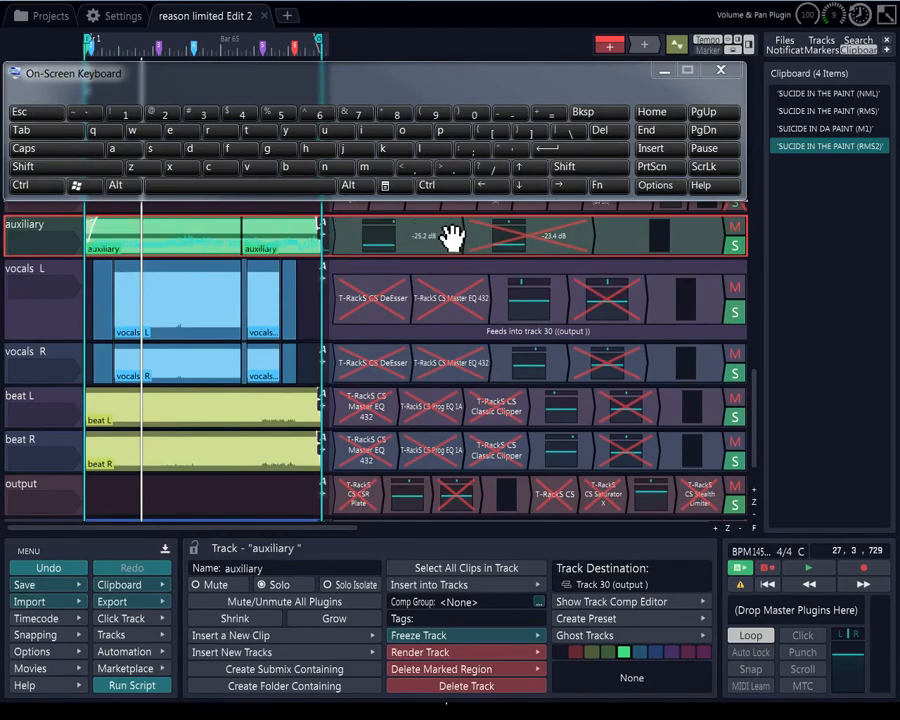
pyautogui.click(368, 242)
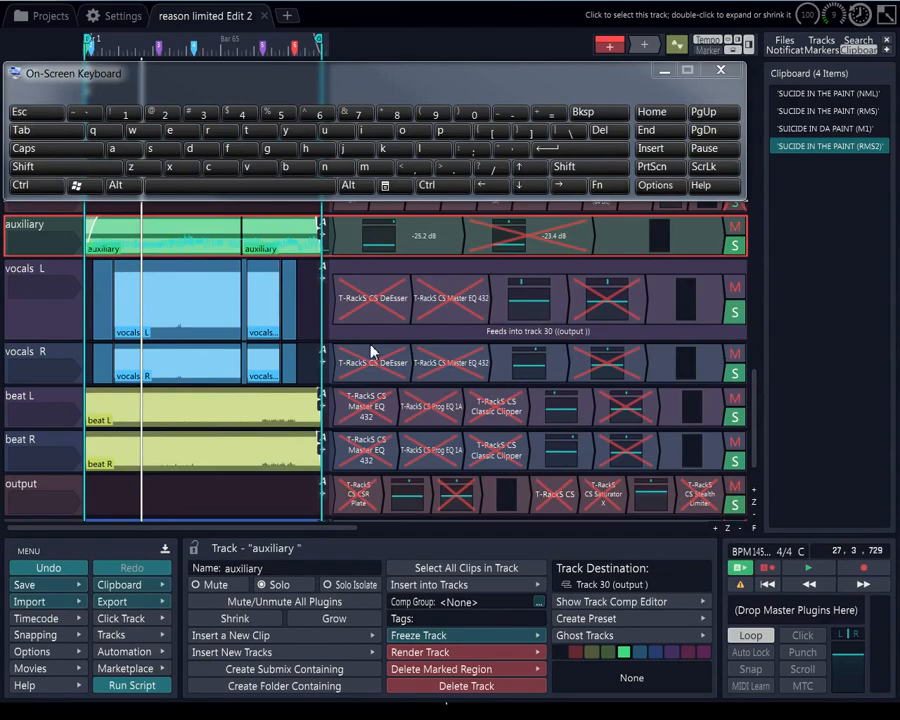
pyautogui.click(33, 279)
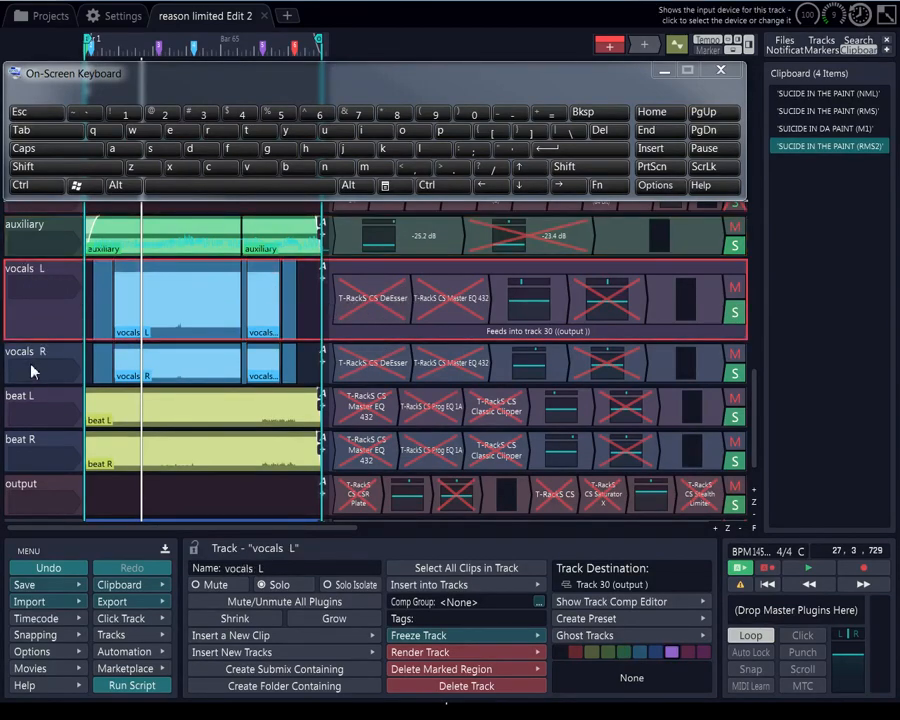
pyautogui.click(33, 402)
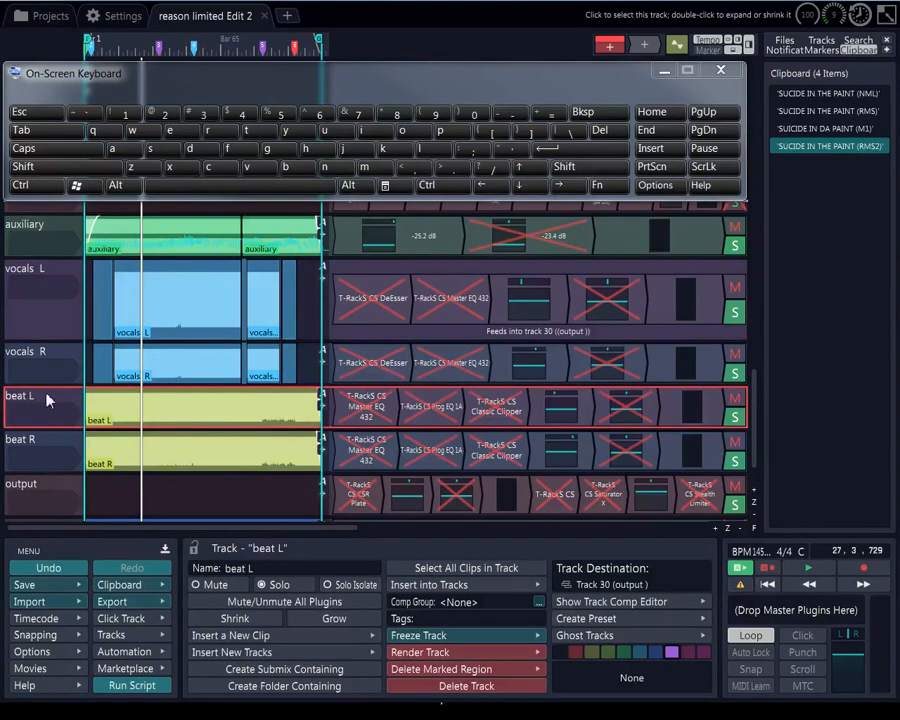
# Look at the T-RackS Master EQ 432 and Prog EQ 1A on beat L and the Prog EQ 1A on beat R
pyautogui.click(383, 414)
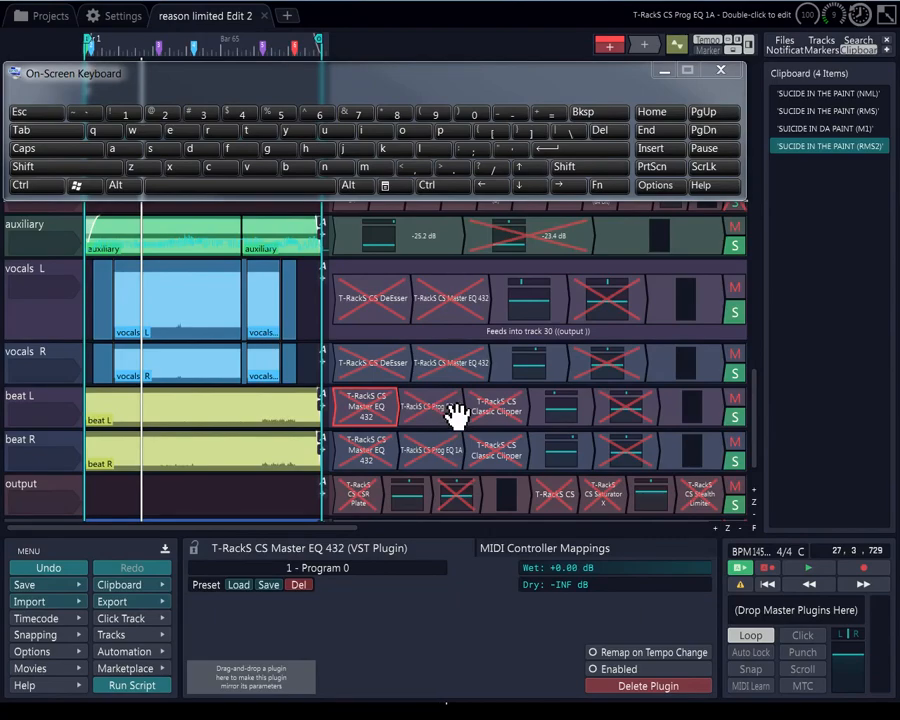
pyautogui.click(436, 412)
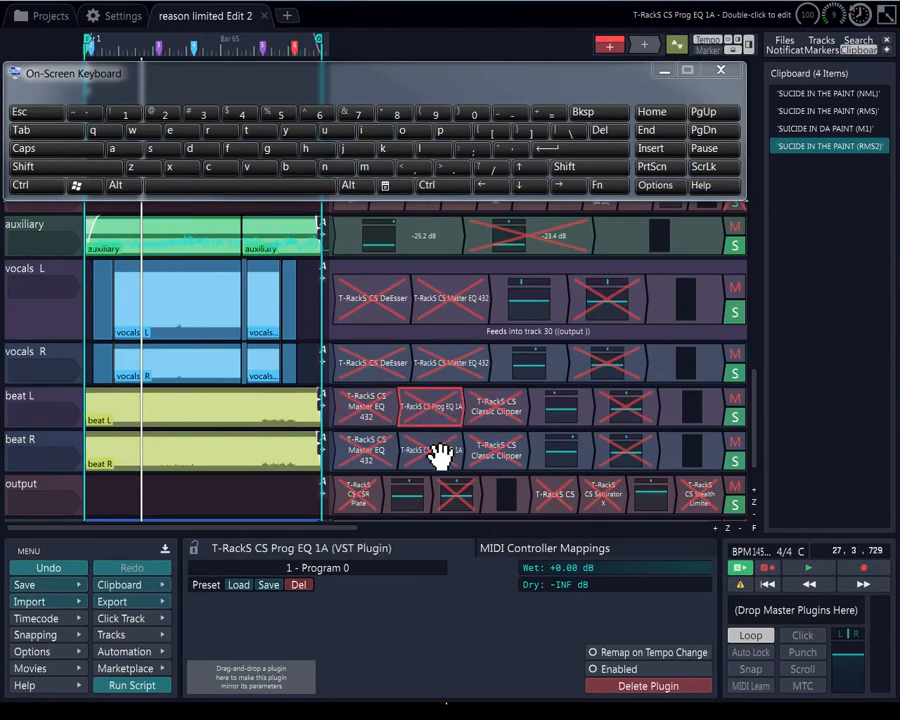
pyautogui.click(443, 450)
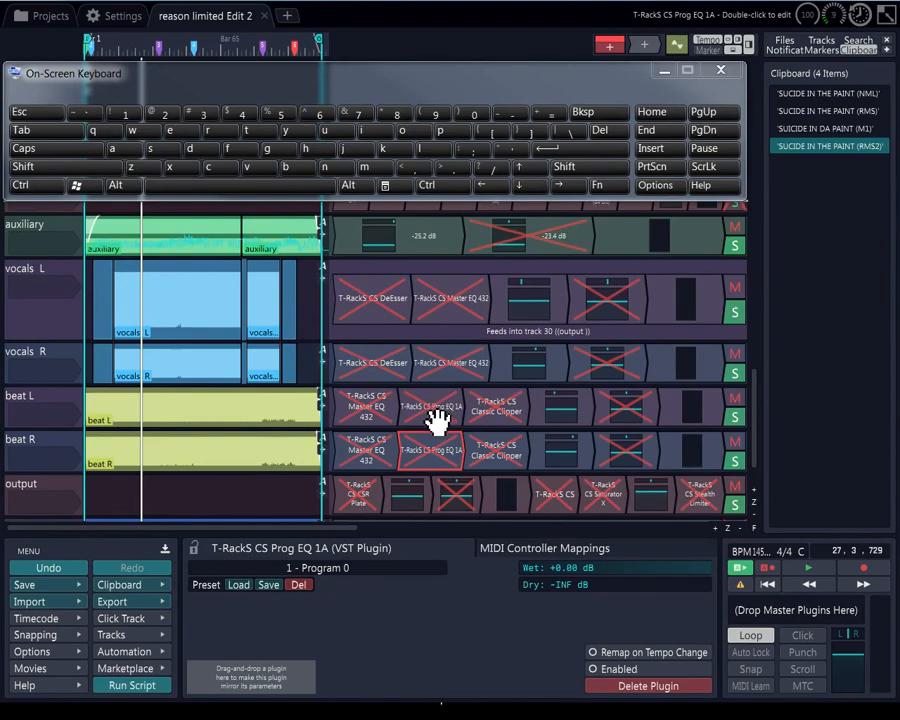
pyautogui.click(433, 416)
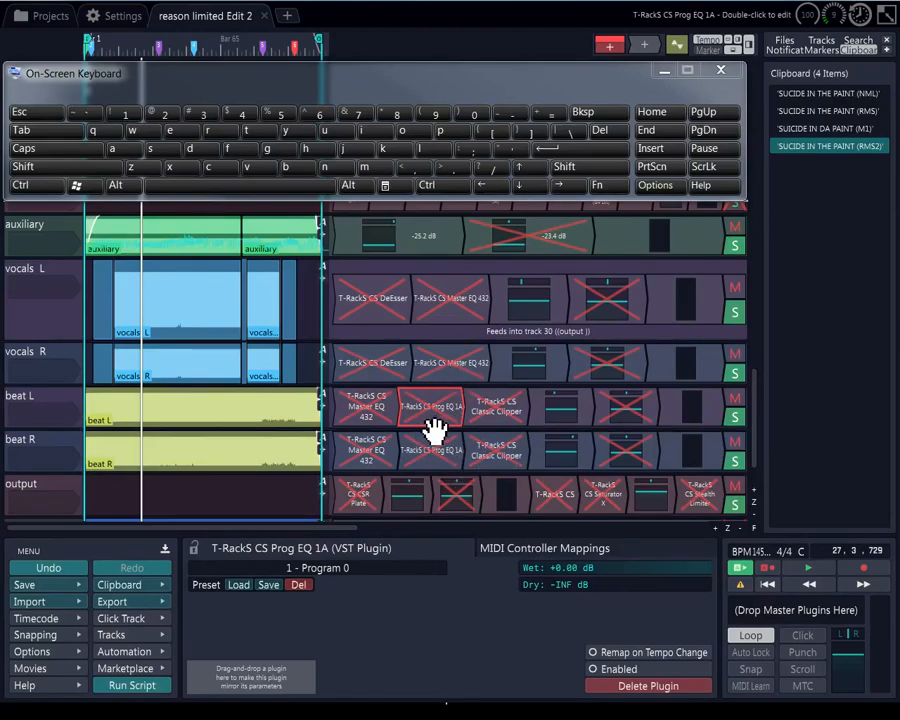
# Inspect the T-RackS CS DeEsser settings on the vocals L and vocals R tracks, closing each plugin window after viewing it
pyautogui.click(16, 360)
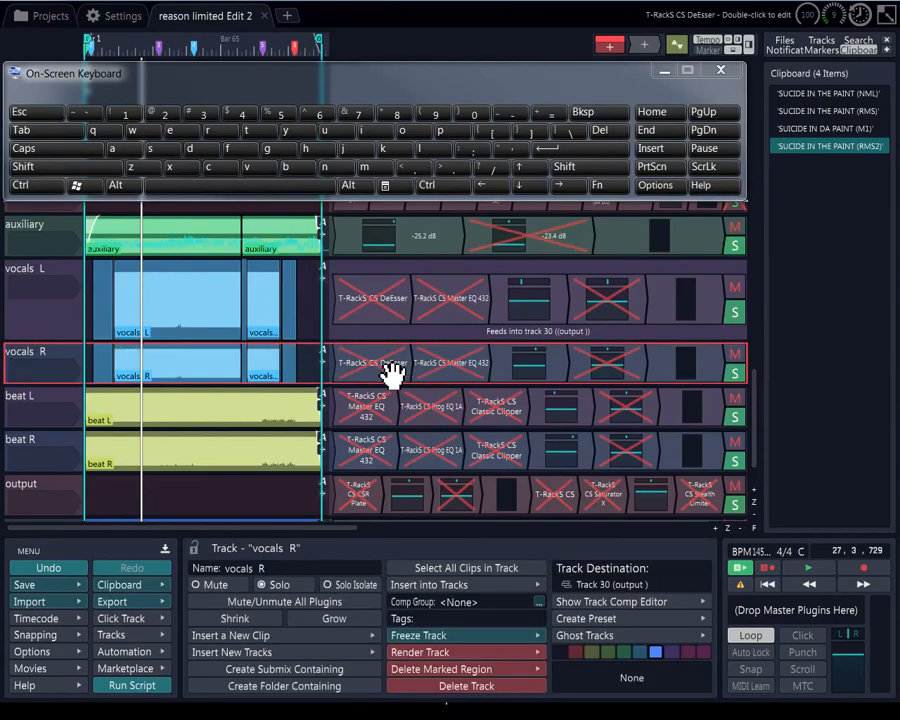
pyautogui.click(381, 308)
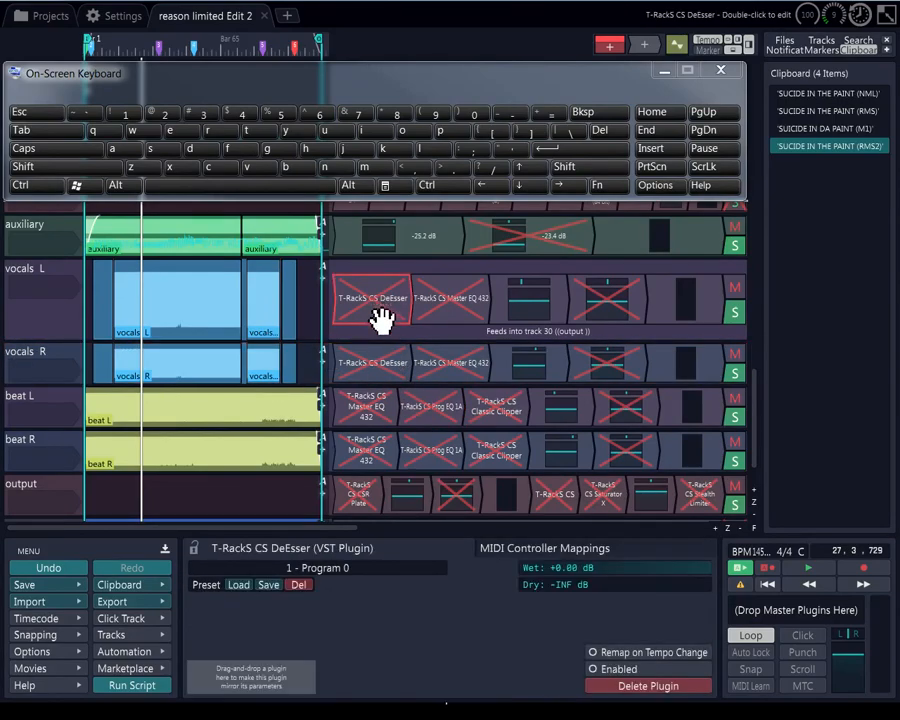
pyautogui.doubleClick(381, 308)
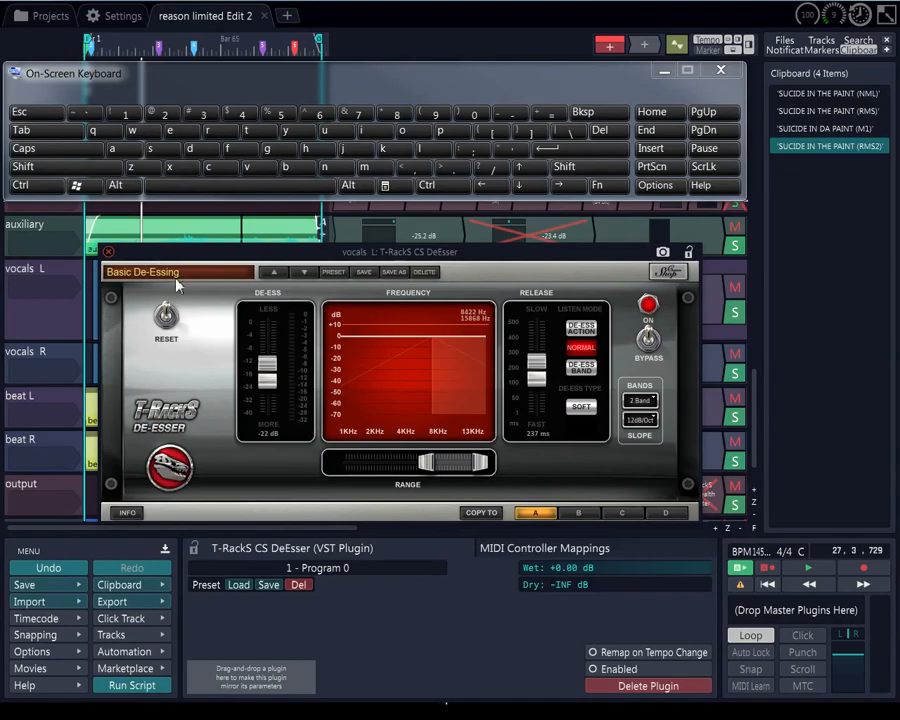
pyautogui.click(107, 252)
pyautogui.click(383, 364)
pyautogui.doubleClick(383, 364)
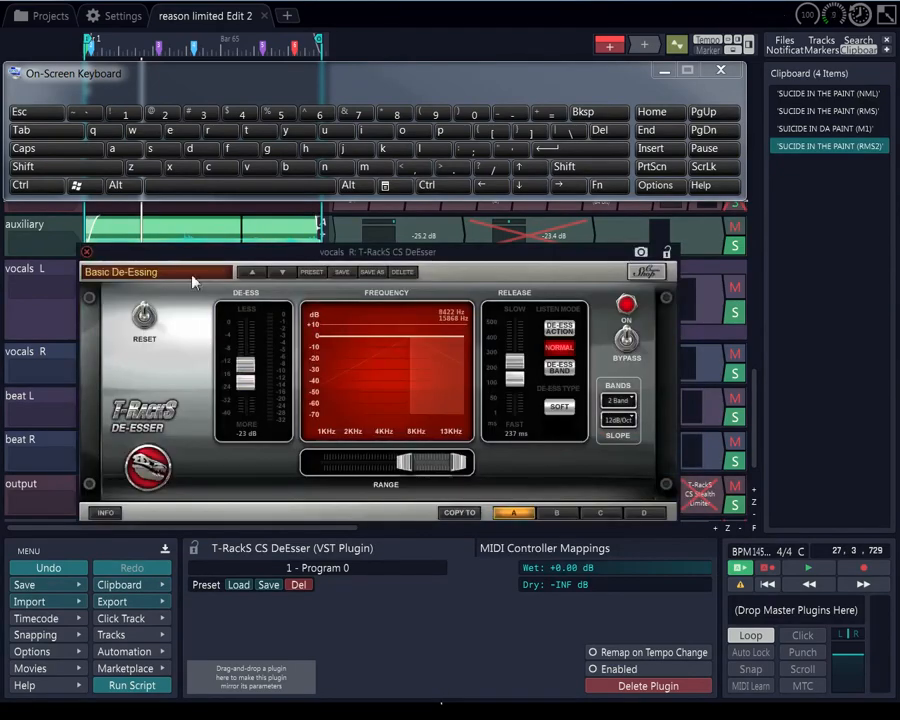
pyautogui.click(88, 251)
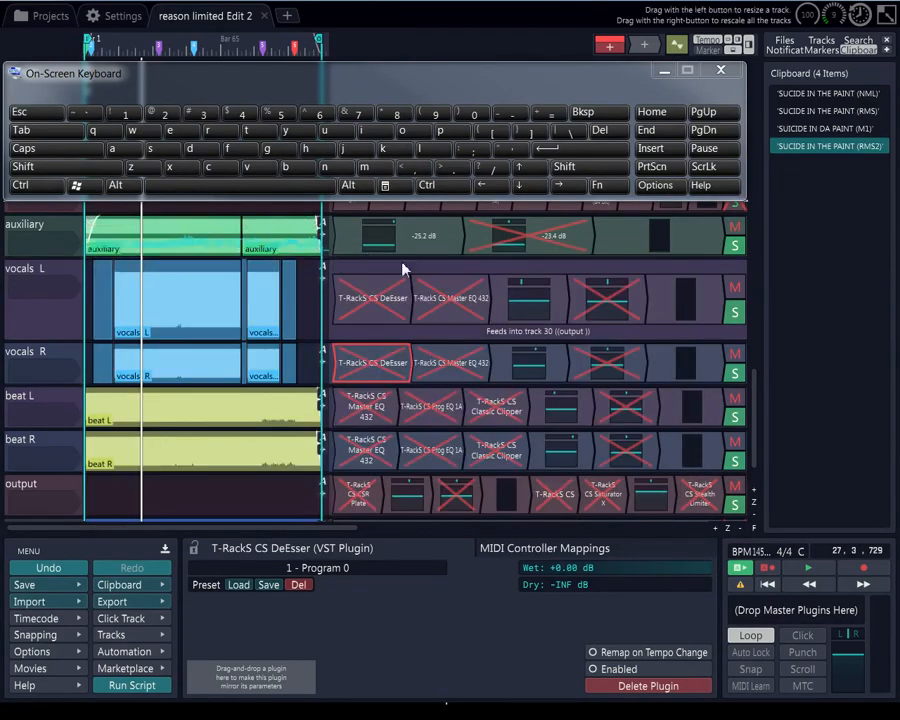
# Examine the low, mid and high band settings of the T-RackS CS Master EQ 432 on vocals L, and close its window
pyautogui.click(449, 299)
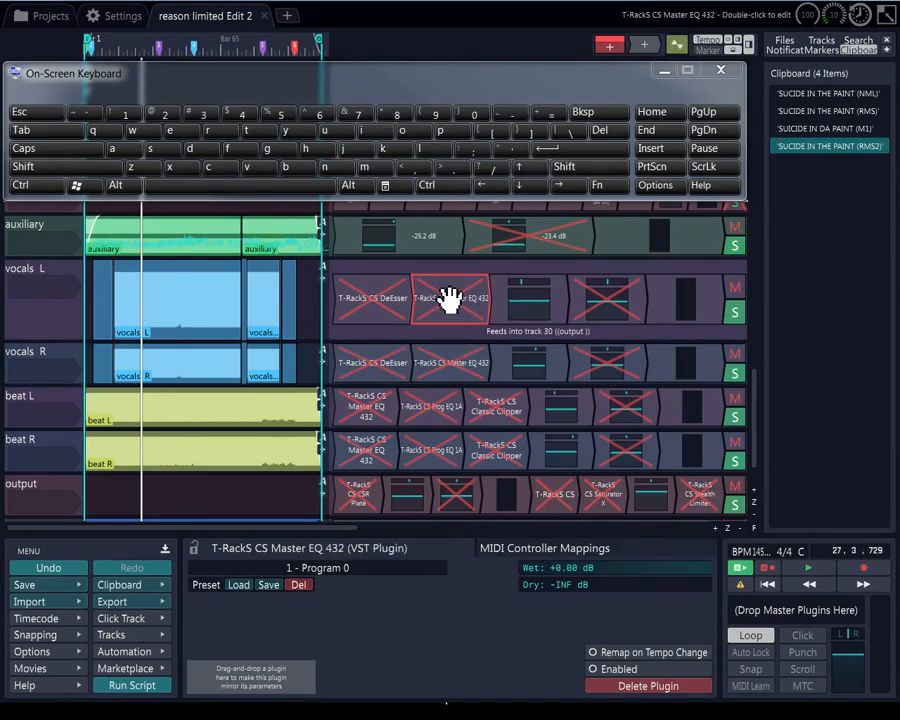
pyautogui.doubleClick(449, 299)
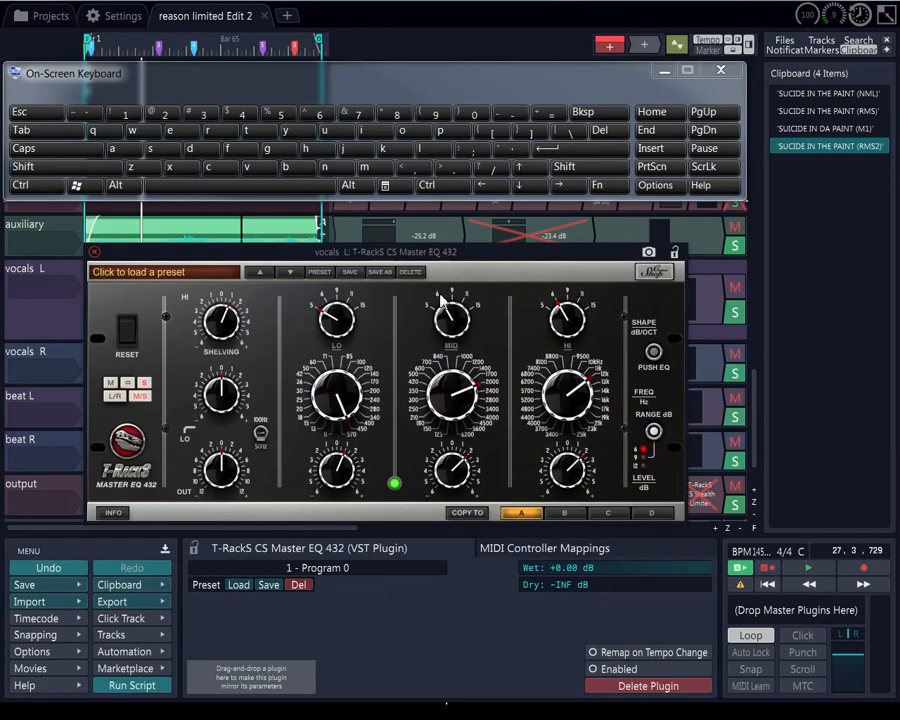
pyautogui.moveTo(390, 254); pyautogui.dragTo(383, 219)
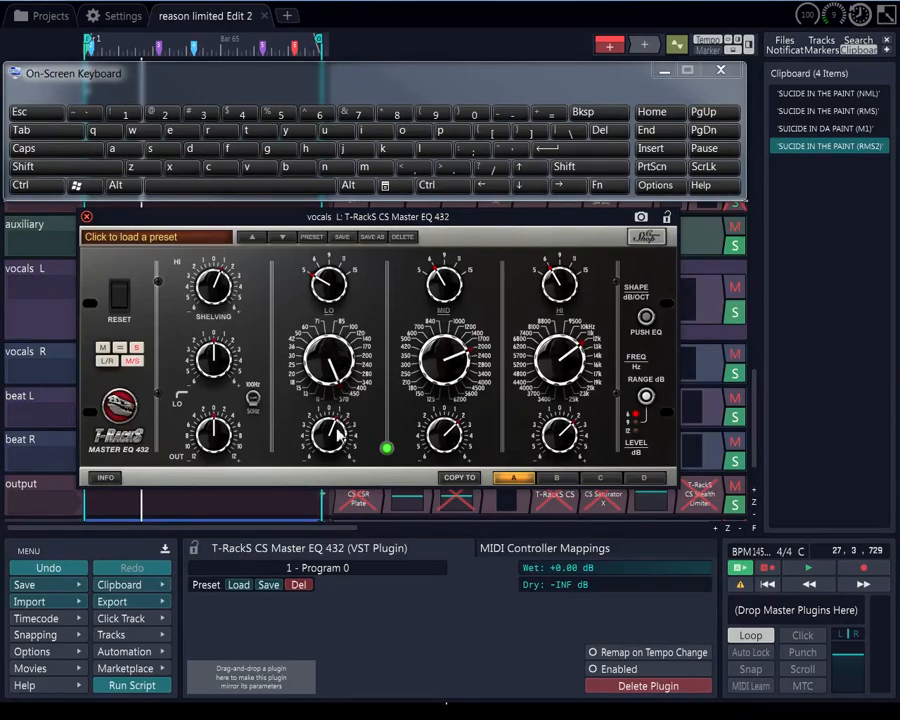
pyautogui.moveTo(343, 420); pyautogui.dragTo(343, 400)
pyautogui.click(86, 216)
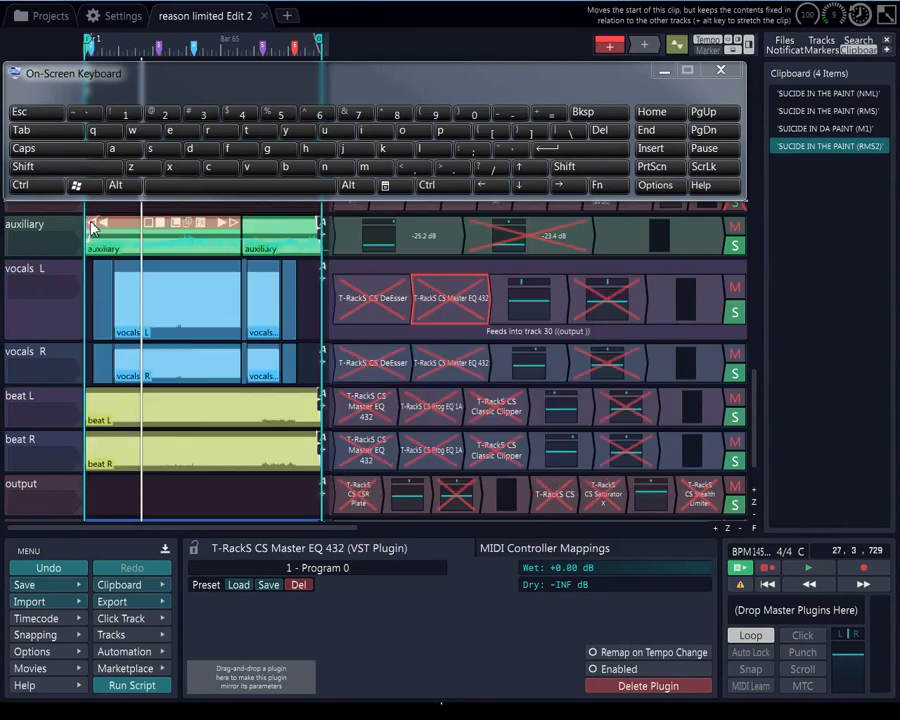
# Examine the side and mid channel settings of the T-RackS CS Master EQ 432 on vocals R, and close its window
pyautogui.doubleClick(446, 366)
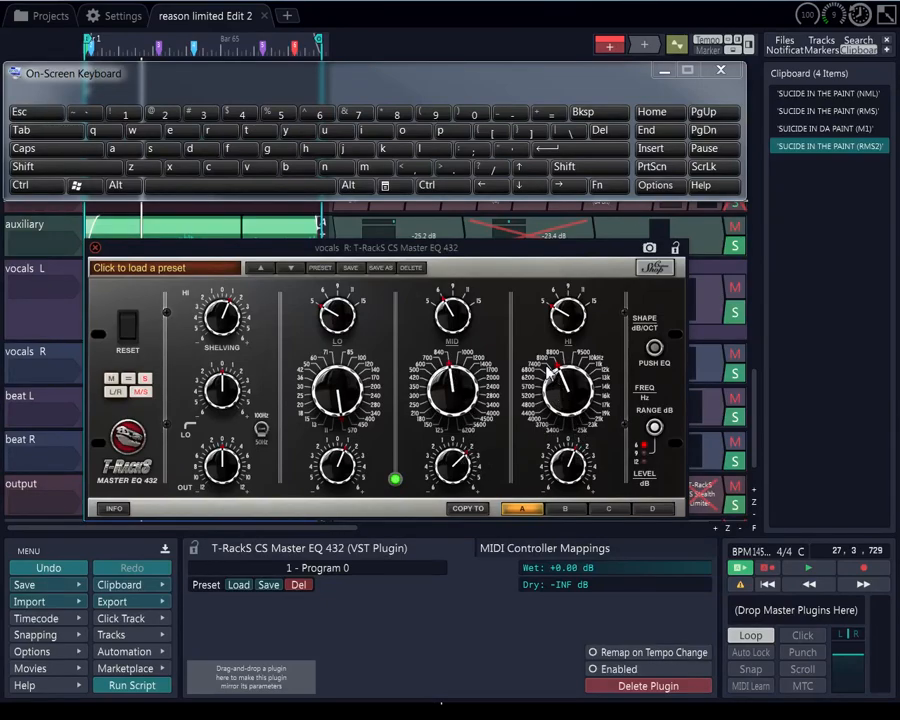
pyautogui.click(96, 249)
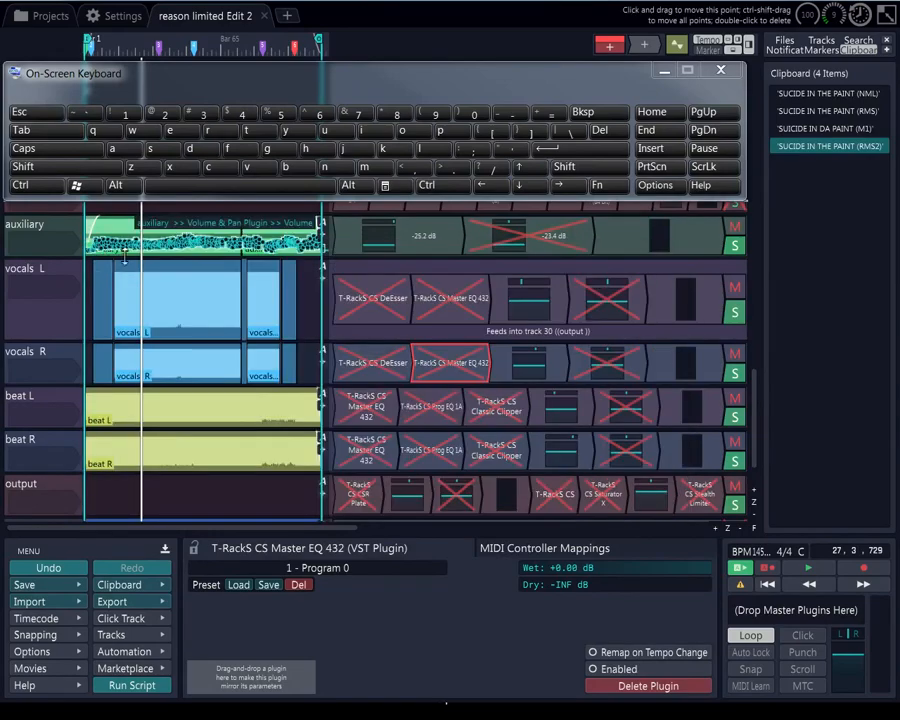
pyautogui.doubleClick(443, 372)
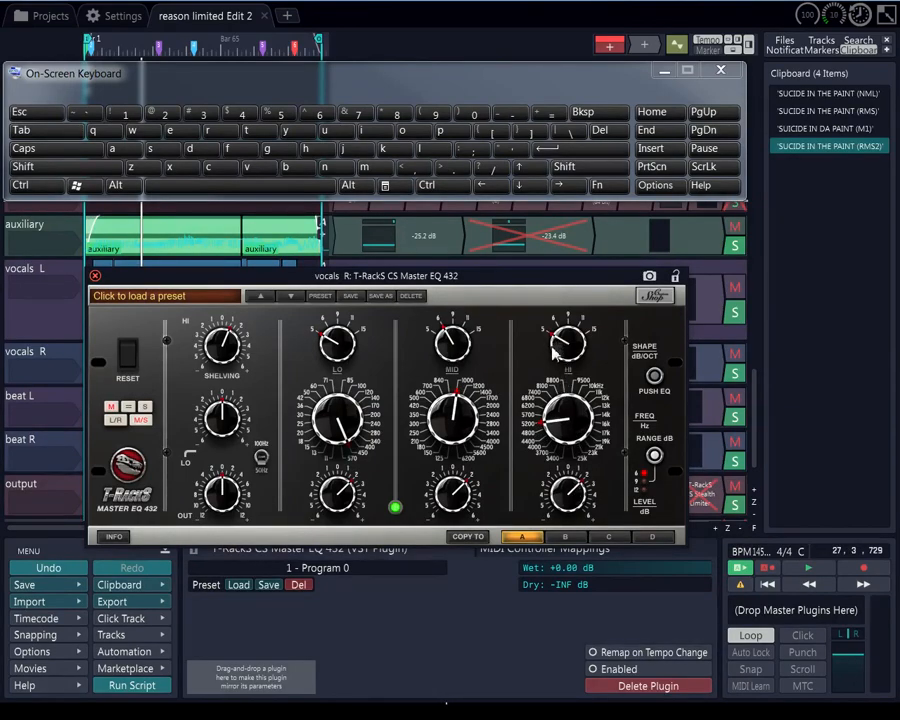
pyautogui.click(96, 276)
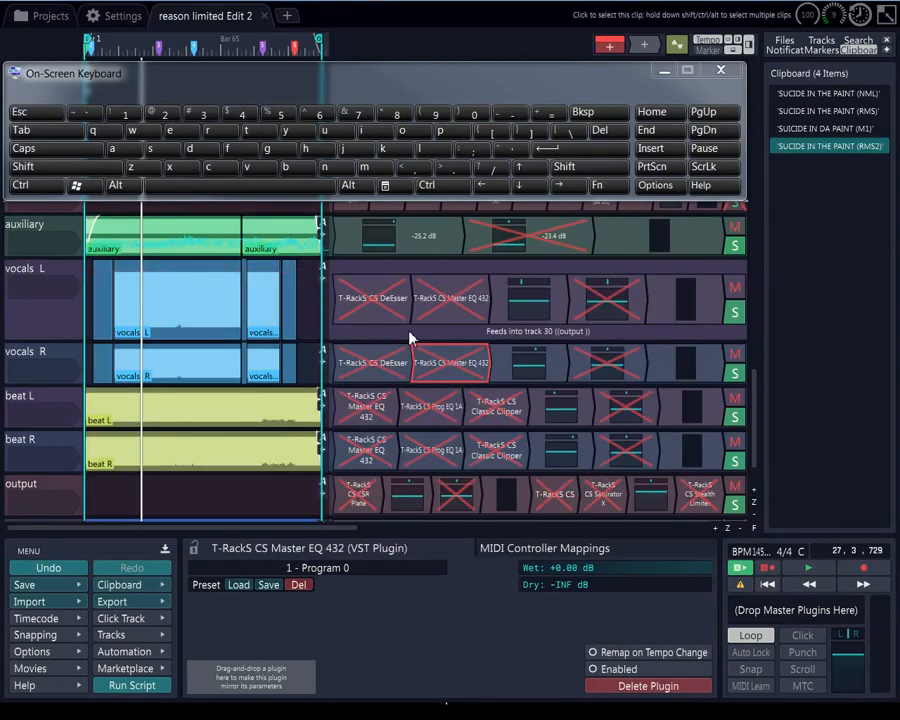
# Review the side and mid channel settings of the T-RackS CS Master EQ 432 on vocals L, and close its window
pyautogui.doubleClick(462, 298)
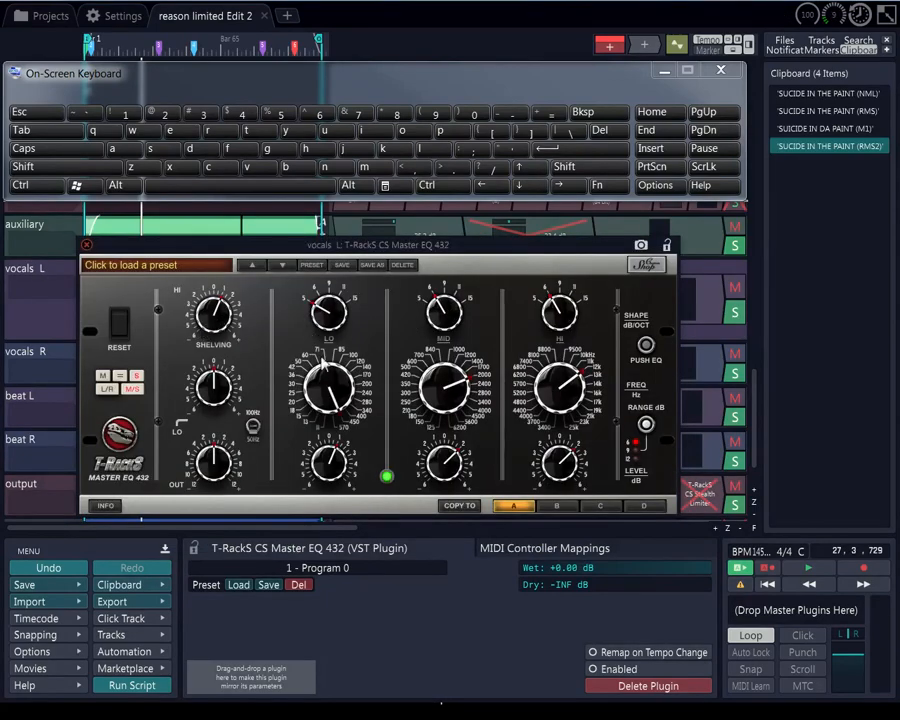
pyautogui.click(103, 376)
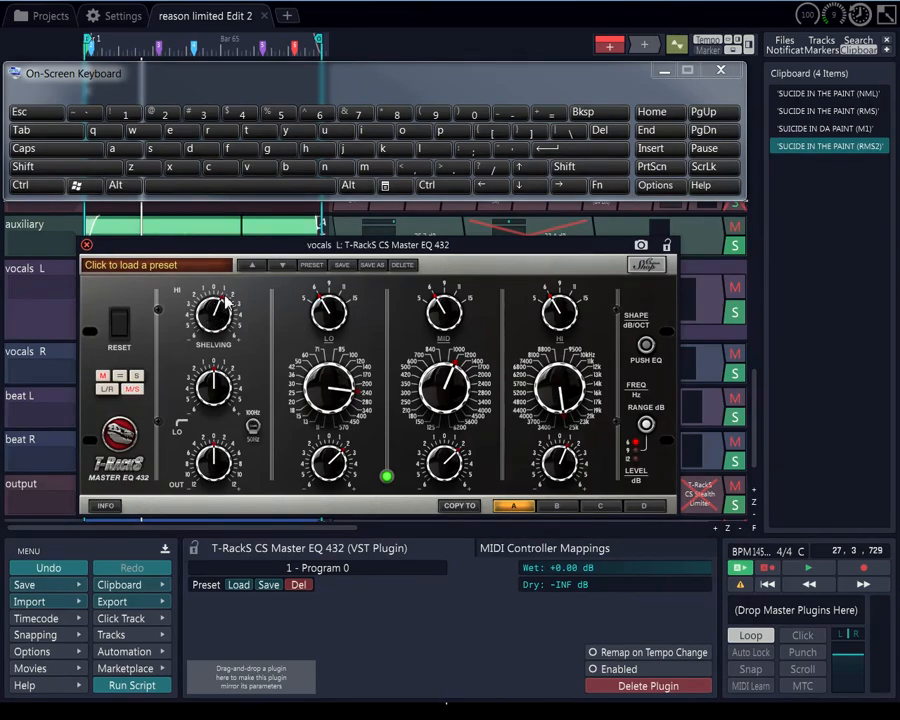
pyautogui.click(87, 246)
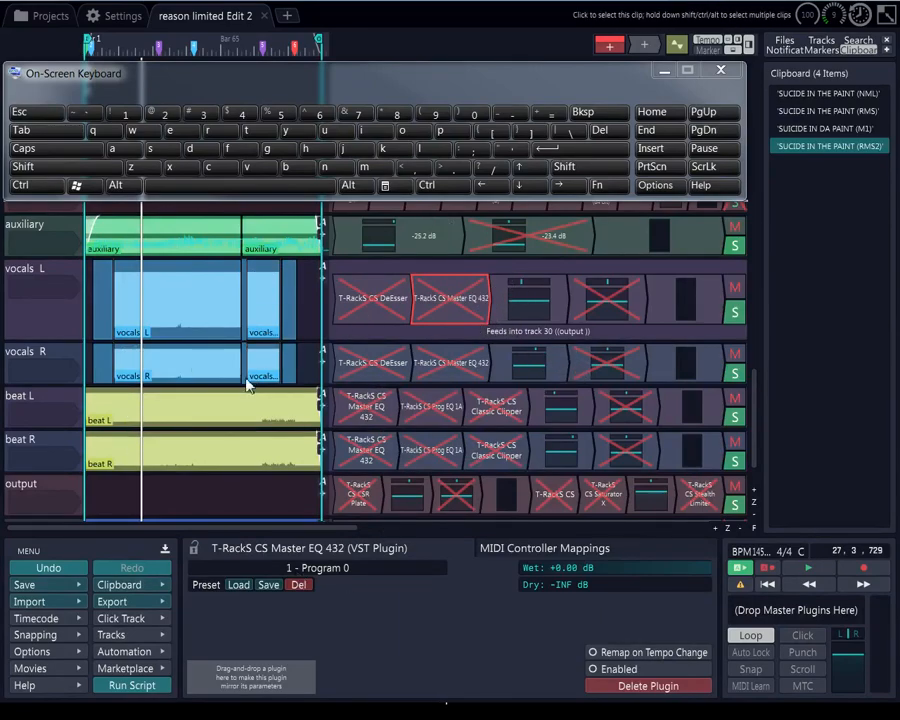
# Review the side and mid channel settings of the T-RackS CS Master EQ 432 on beat L, and close its window
pyautogui.doubleClick(380, 415)
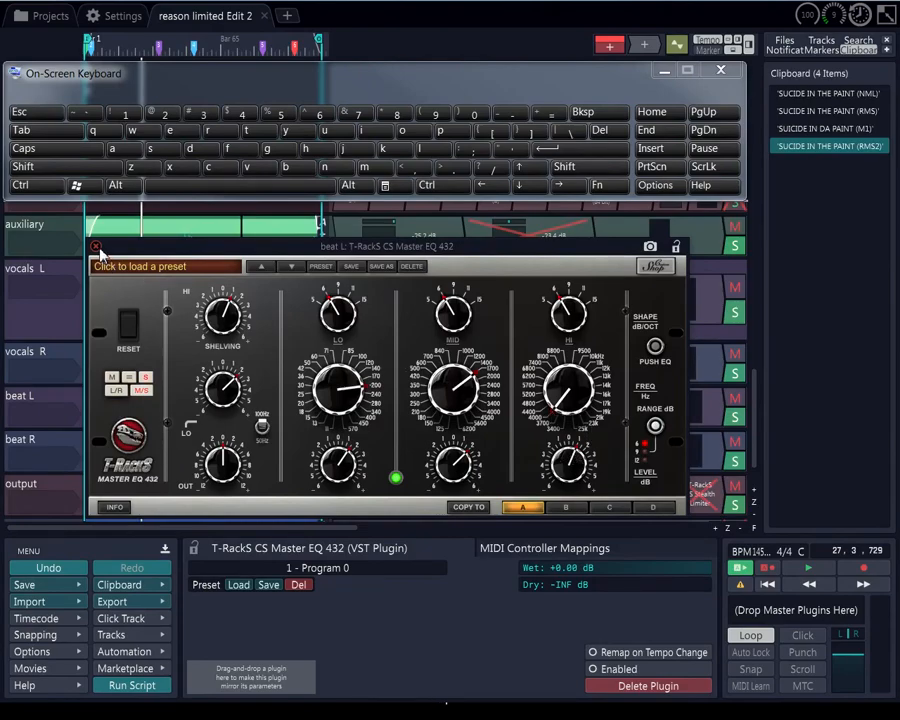
pyautogui.click(112, 377)
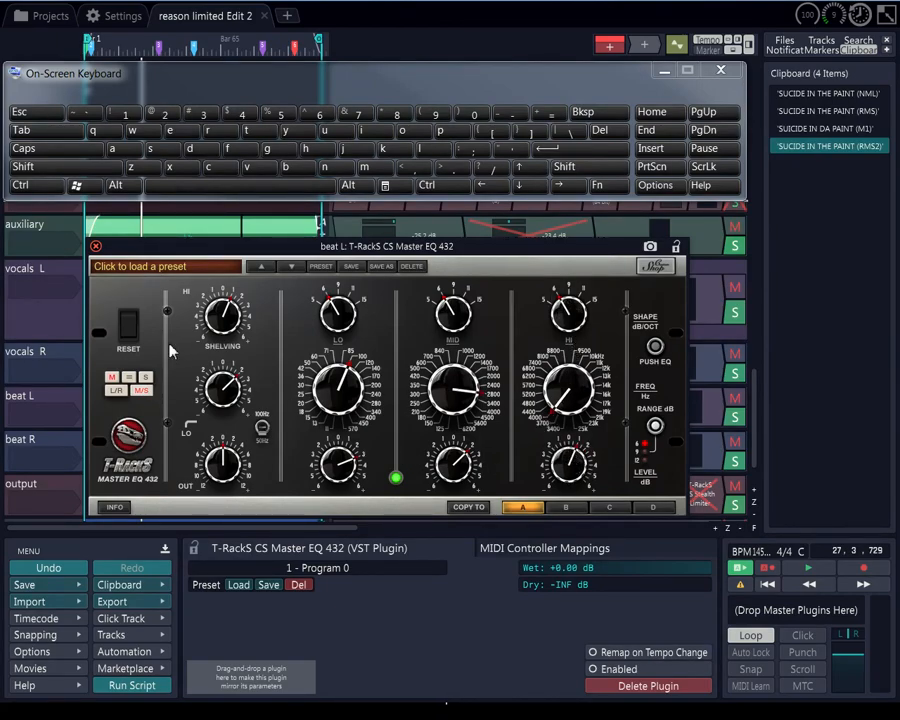
pyautogui.click(95, 245)
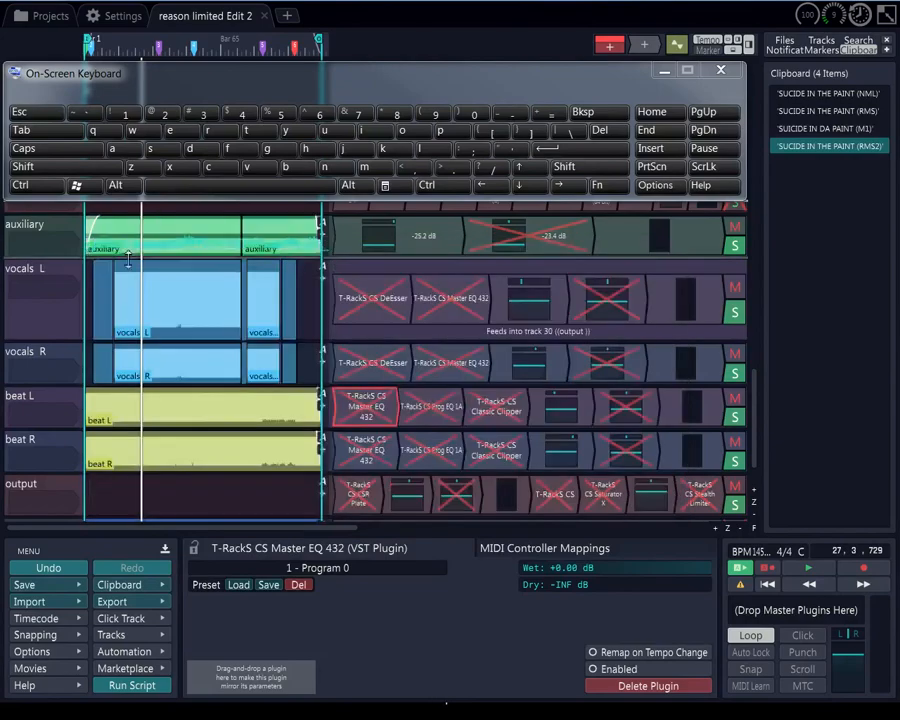
# Review the mid and side channel settings of the T-RackS CS Master EQ 432 on beat R, and close its window
pyautogui.doubleClick(381, 456)
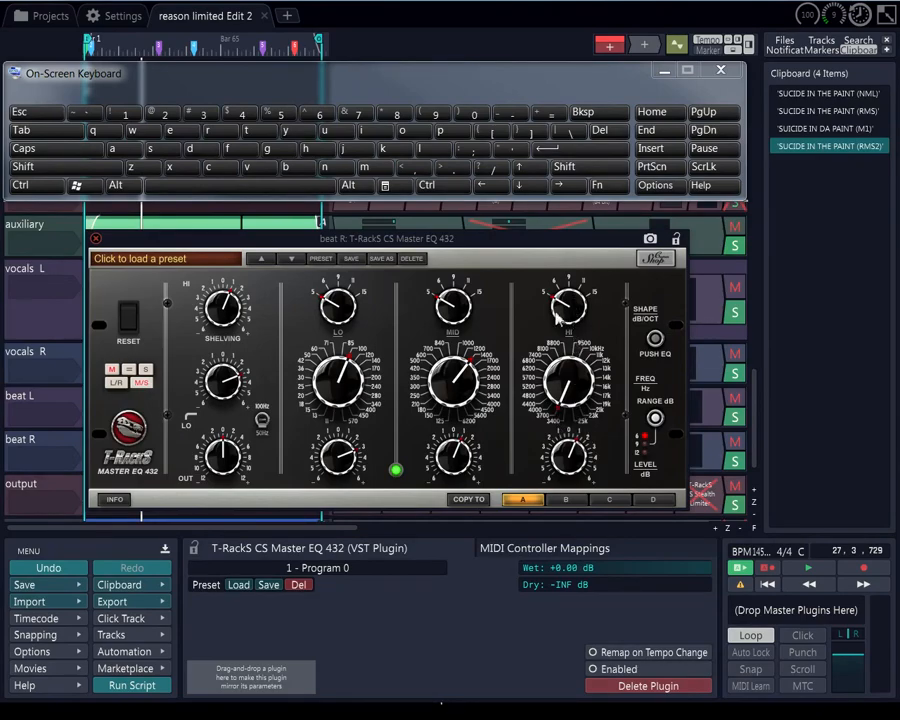
pyautogui.click(148, 369)
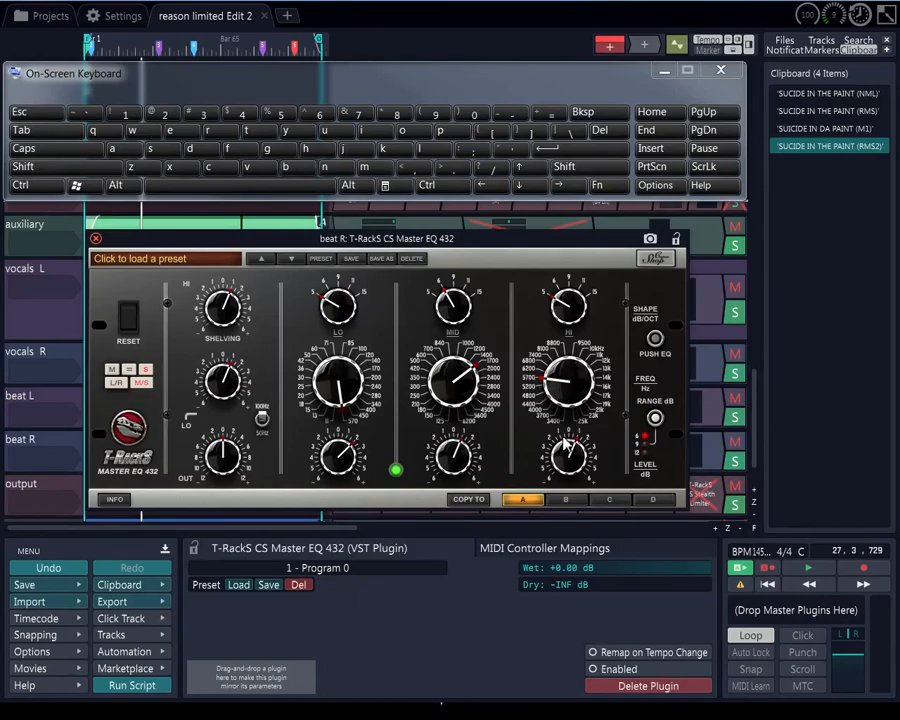
pyautogui.click(95, 238)
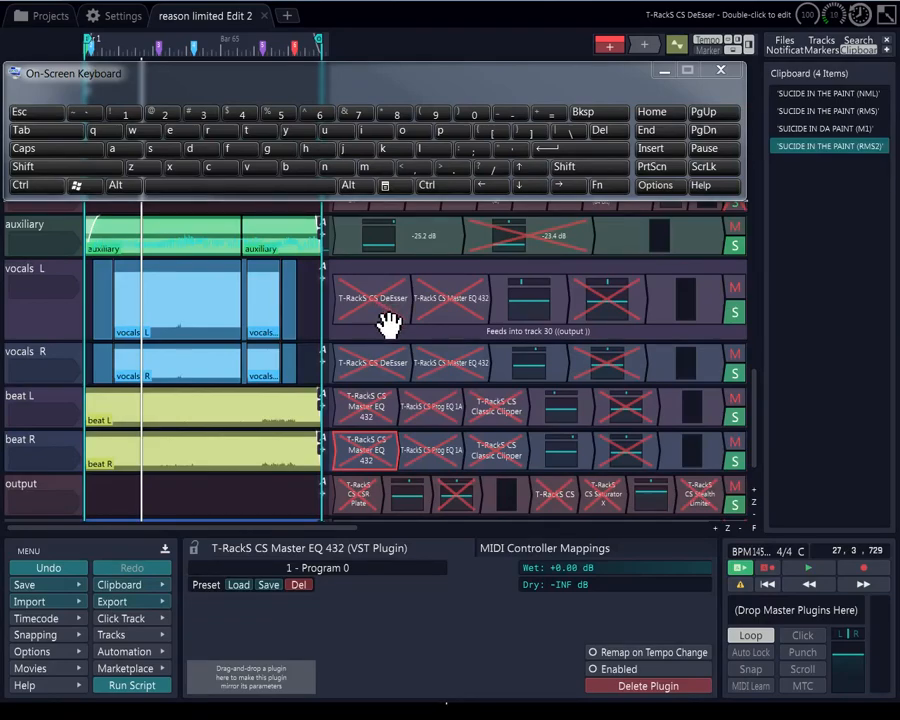
# Select all ten T-RackS plugins together across the vocals L, vocals R, beat L and beat R tracks
pyautogui.press('ctrl')
pyautogui.press('ctrl')
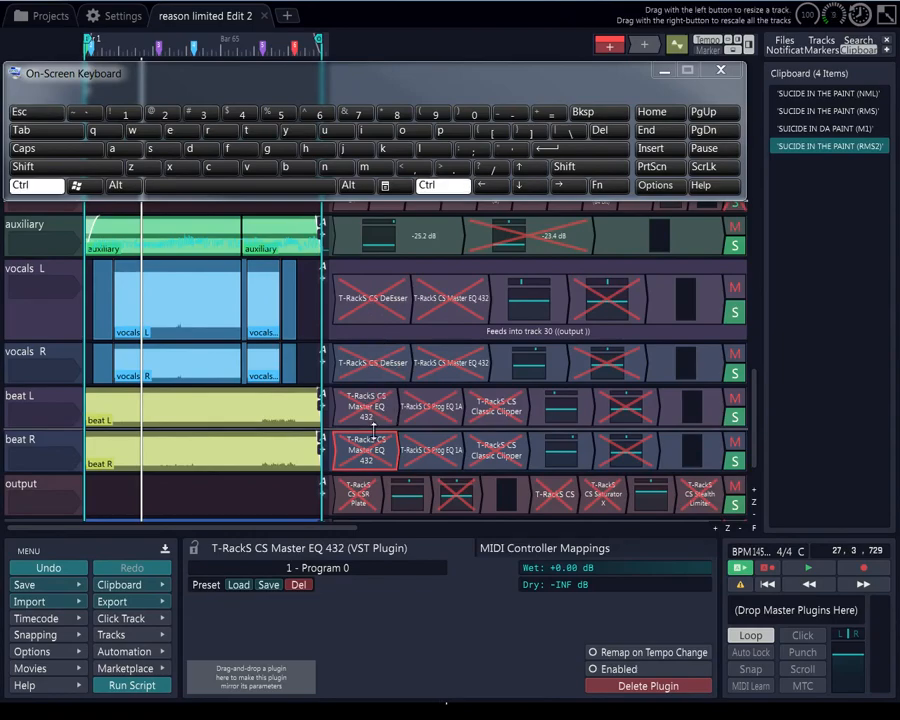
pyautogui.keyDown('ctrl'); pyautogui.click(378, 303); pyautogui.keyUp('ctrl')
pyautogui.keyDown('ctrl'); pyautogui.click(428, 312); pyautogui.keyUp('ctrl')
pyautogui.keyDown('ctrl'); pyautogui.click(454, 370); pyautogui.keyUp('ctrl')
pyautogui.keyDown('ctrl'); pyautogui.click(400, 370); pyautogui.keyUp('ctrl')
pyautogui.keyDown('ctrl'); pyautogui.click(388, 407); pyautogui.keyUp('ctrl')
pyautogui.keyDown('ctrl'); pyautogui.click(440, 416); pyautogui.keyUp('ctrl')
pyautogui.keyDown('ctrl'); pyautogui.click(478, 420); pyautogui.keyUp('ctrl')
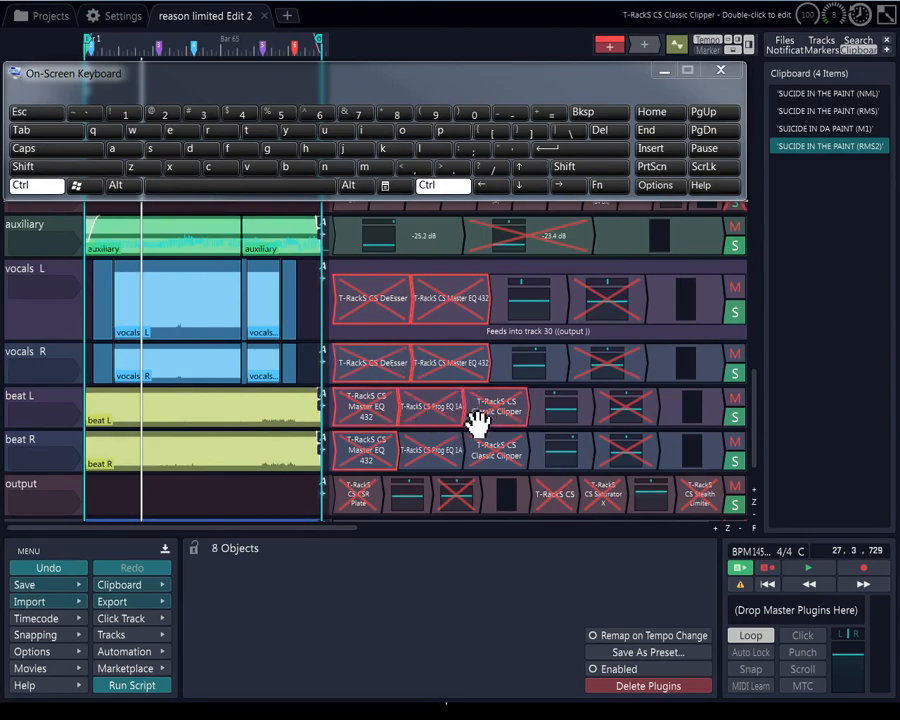
pyautogui.keyDown('ctrl'); pyautogui.click(434, 456); pyautogui.keyUp('ctrl')
pyautogui.keyDown('ctrl'); pyautogui.click(492, 464); pyautogui.keyUp('ctrl')
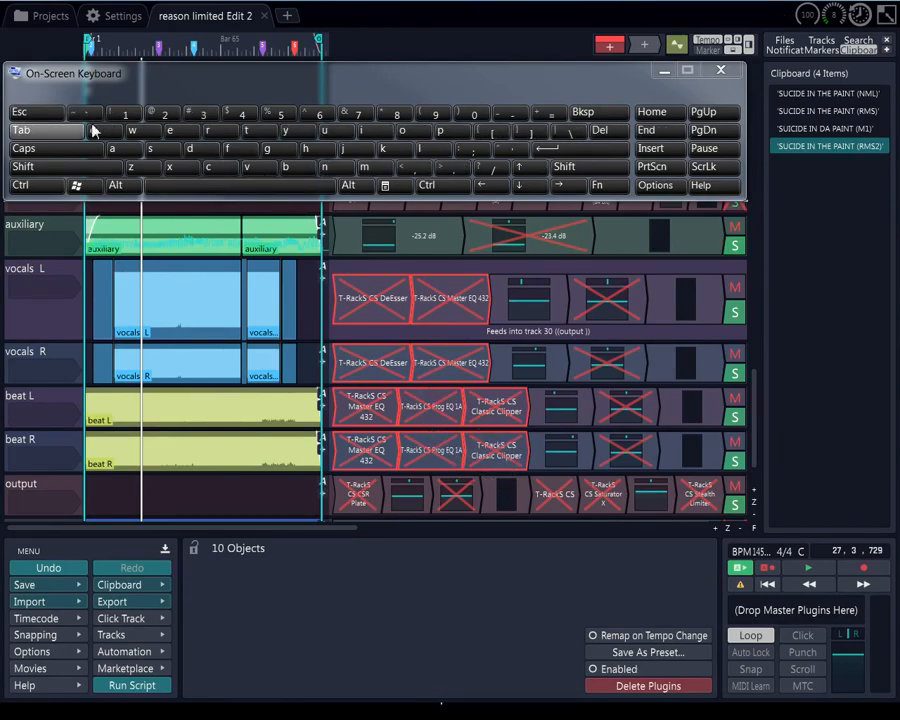
# Play the edit from the start, toggle the selected T-RackS plugins to compare the sound, leave them enabled, and stop playback
pyautogui.click(781, 586)
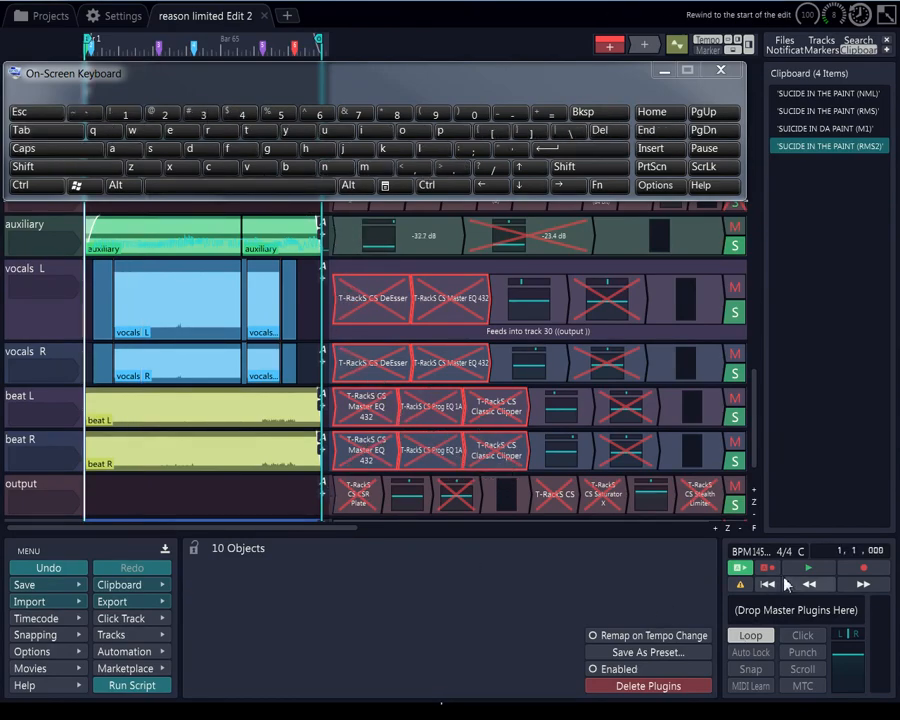
pyautogui.click(808, 567)
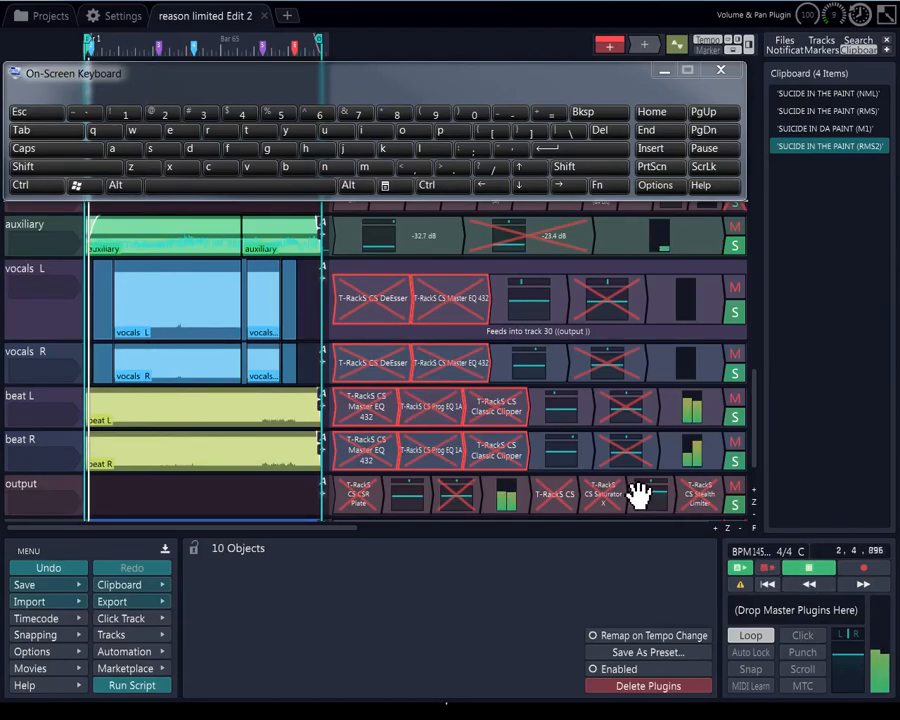
pyautogui.click(229, 150)
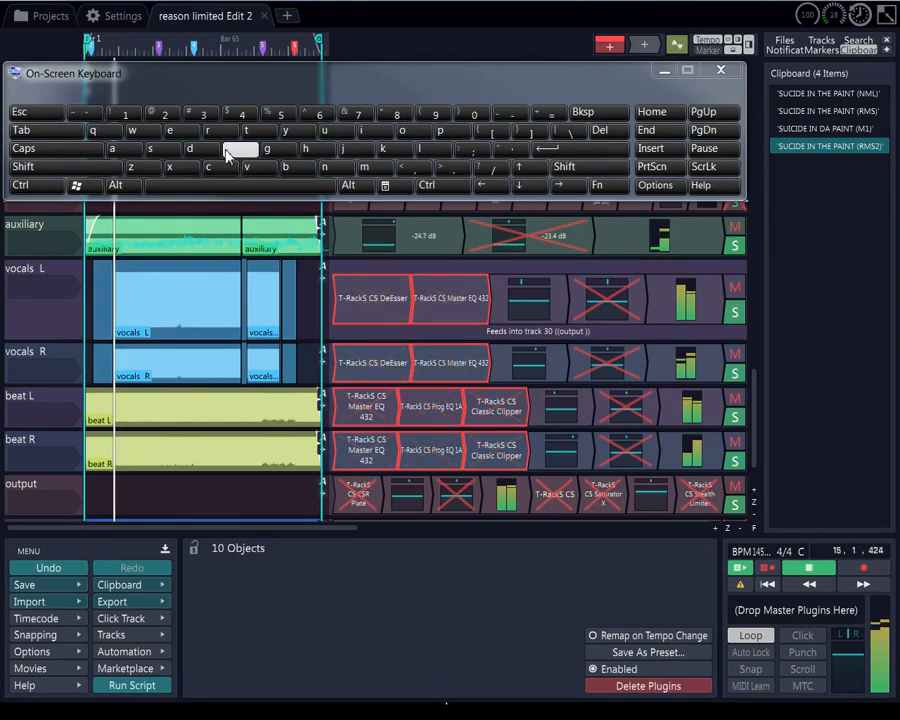
pyautogui.click(227, 152)
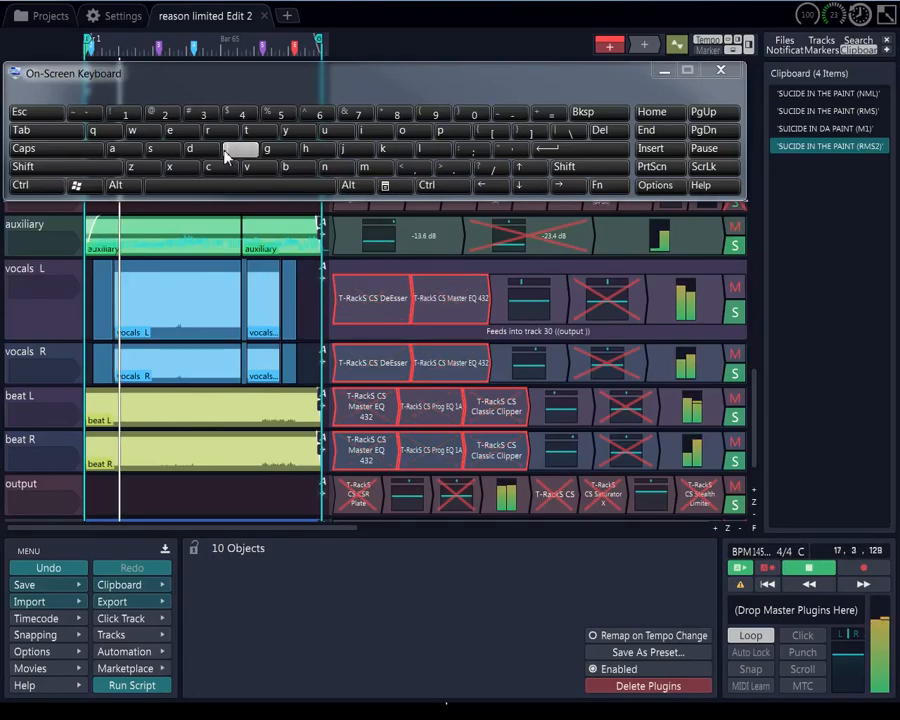
pyautogui.click(226, 153)
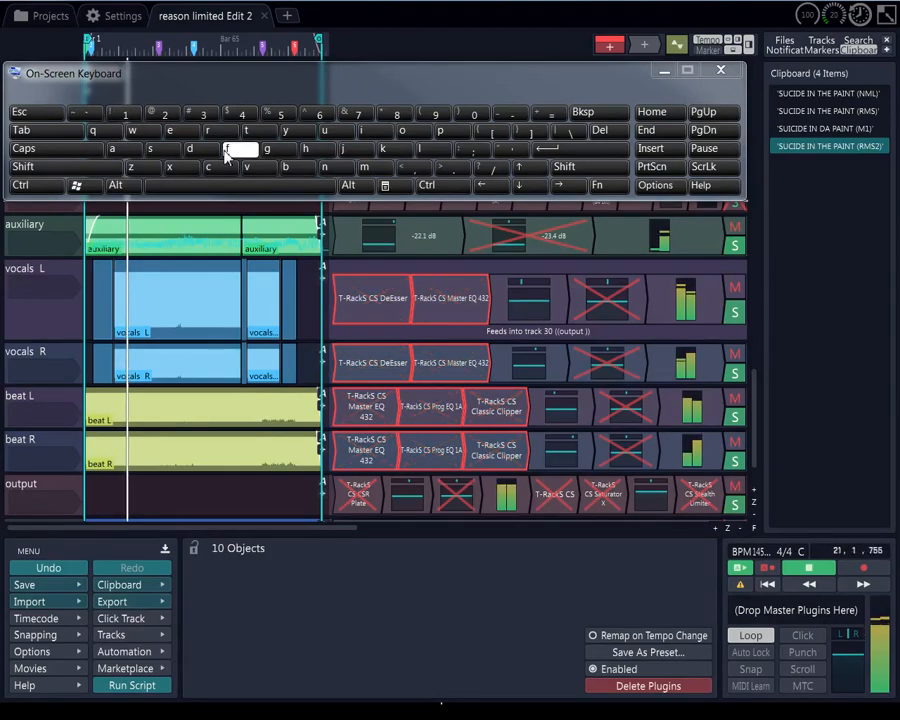
pyautogui.click(808, 568)
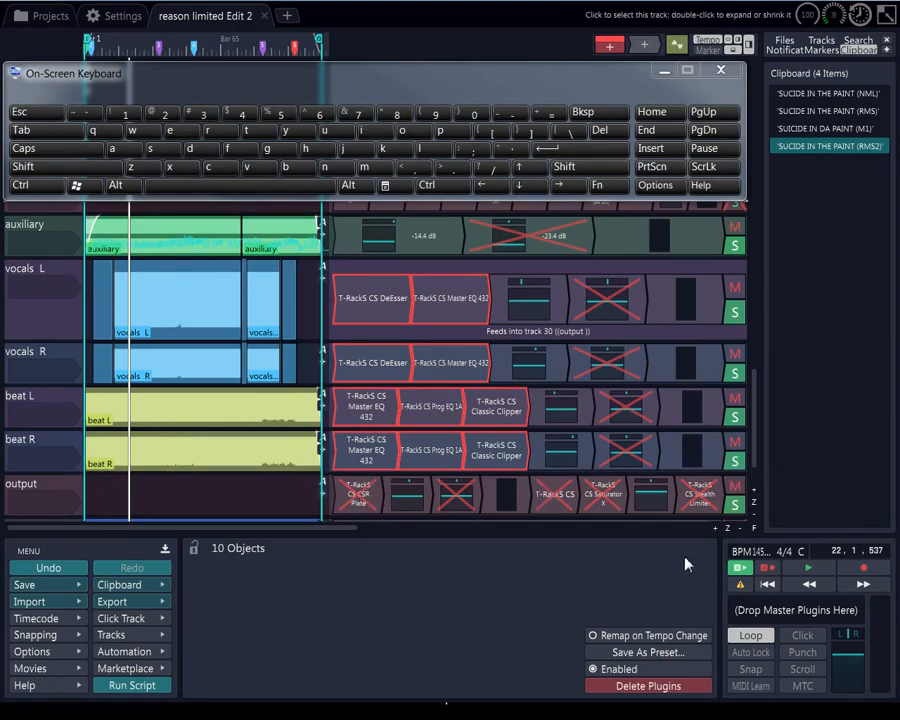
# Replay the edit from the start and compare the mix with the ten T-RackS plugins bypassed and enabled, ending with them enabled
pyautogui.click(766, 588)
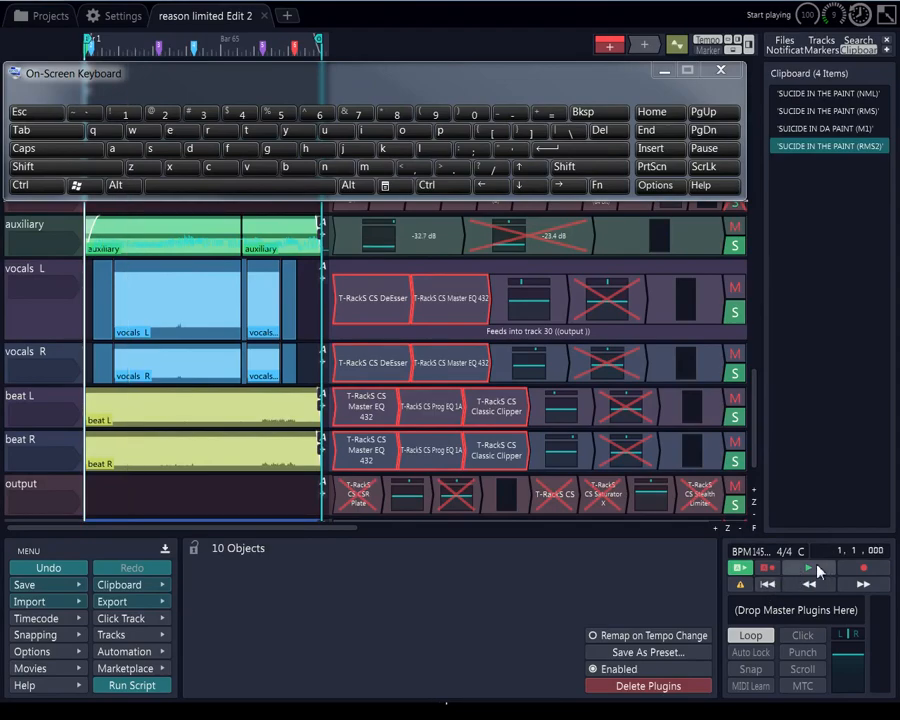
pyautogui.click(818, 570)
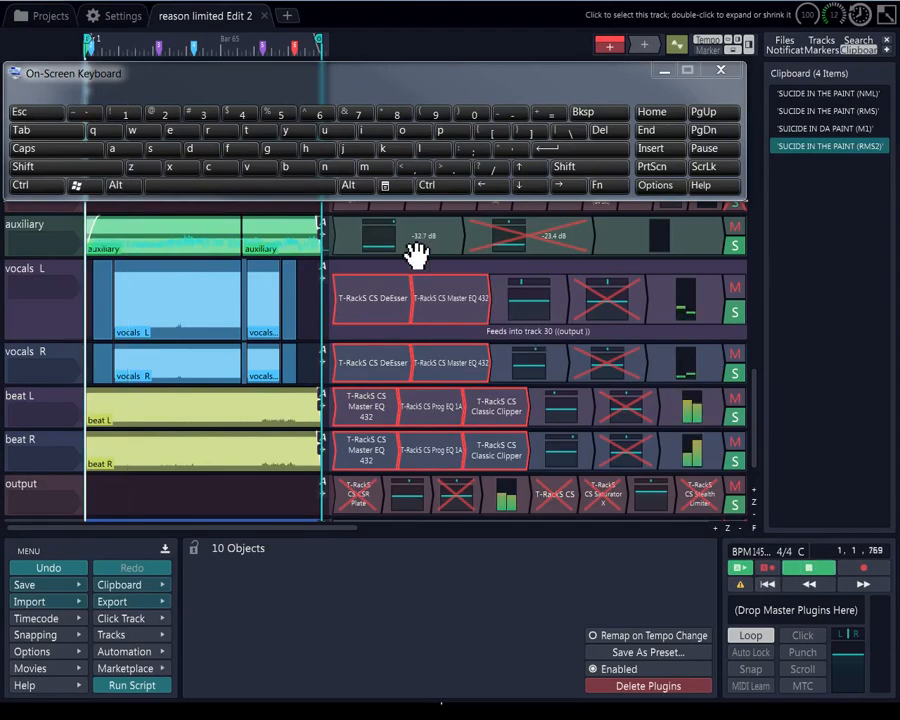
pyautogui.click(232, 150)
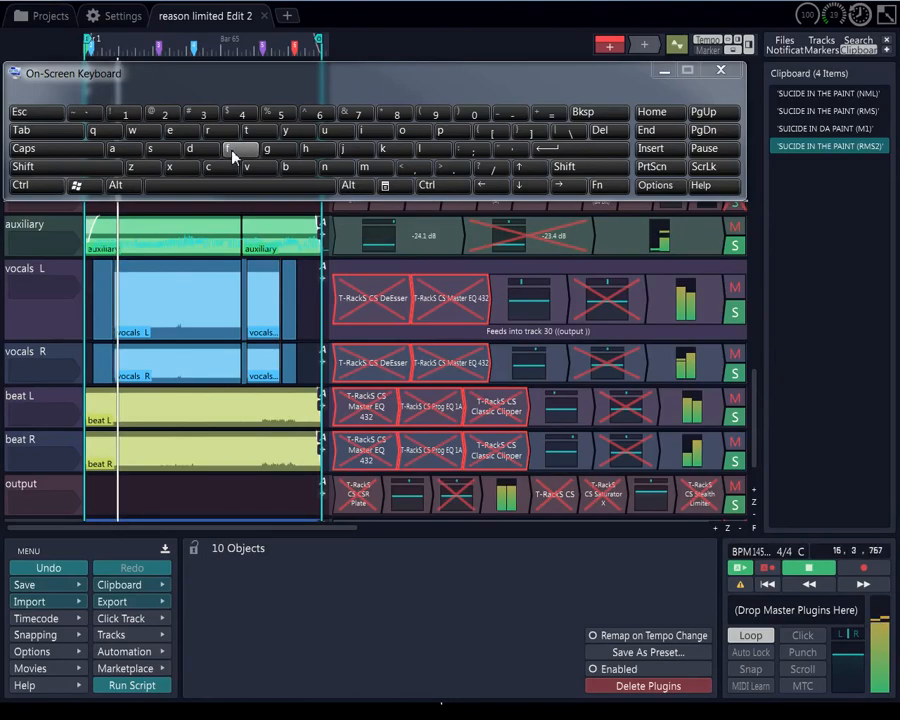
pyautogui.click(232, 150)
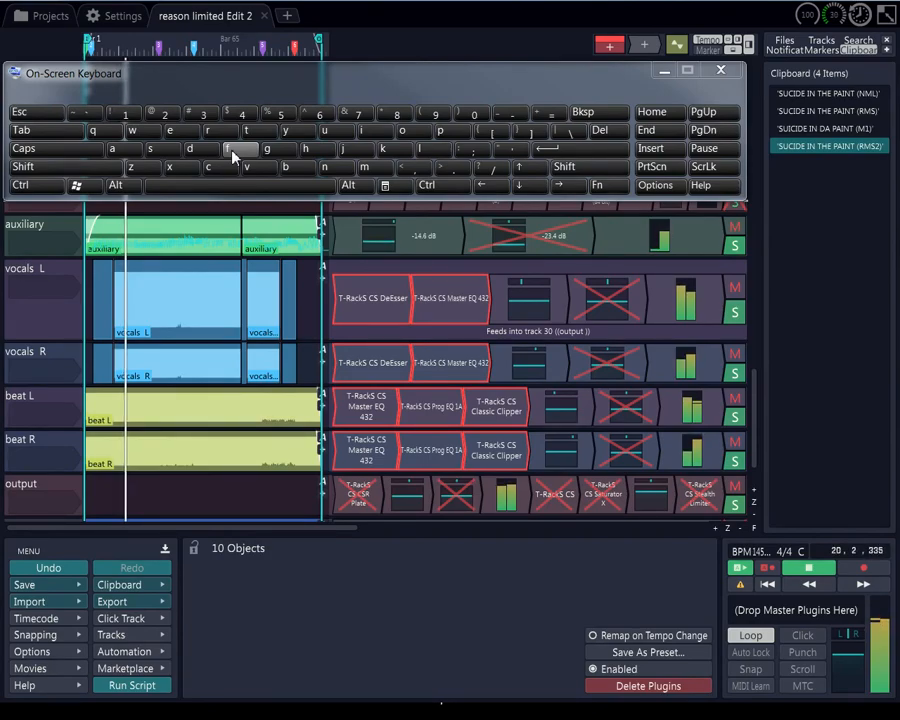
pyautogui.click(232, 152)
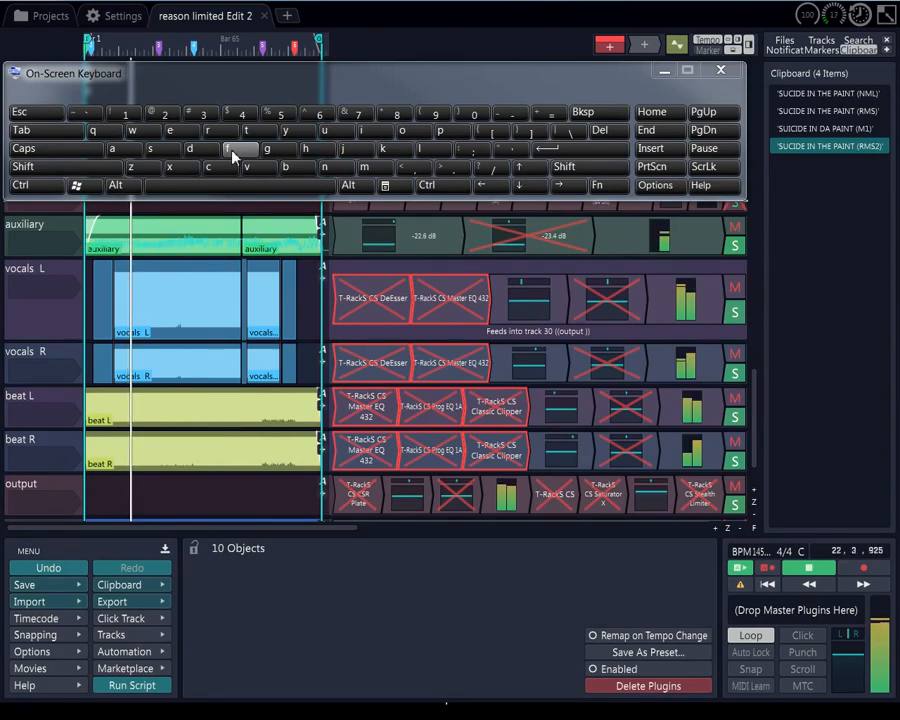
pyautogui.click(232, 152)
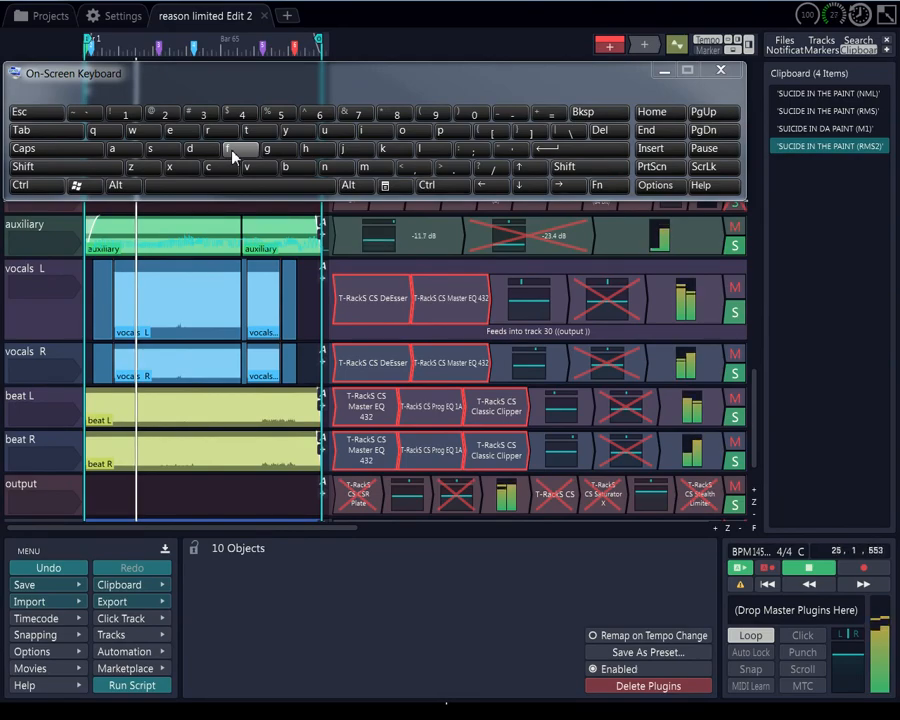
pyautogui.click(808, 567)
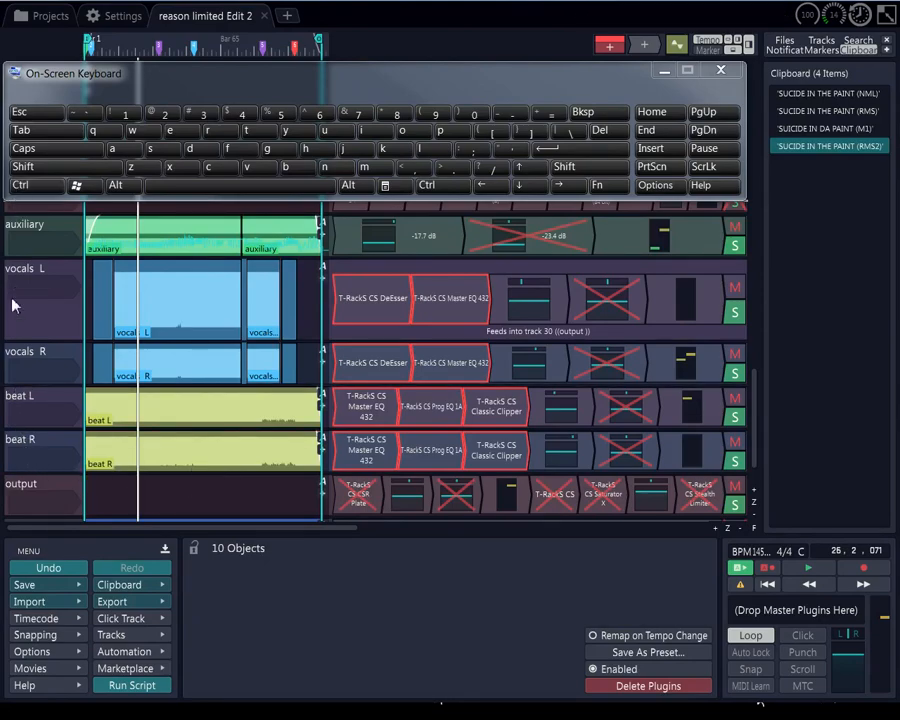
# Enable the T-RackS CS CSR Plate on the output track, review its Vintage Plate reverb settings, and close its window
pyautogui.click(34, 486)
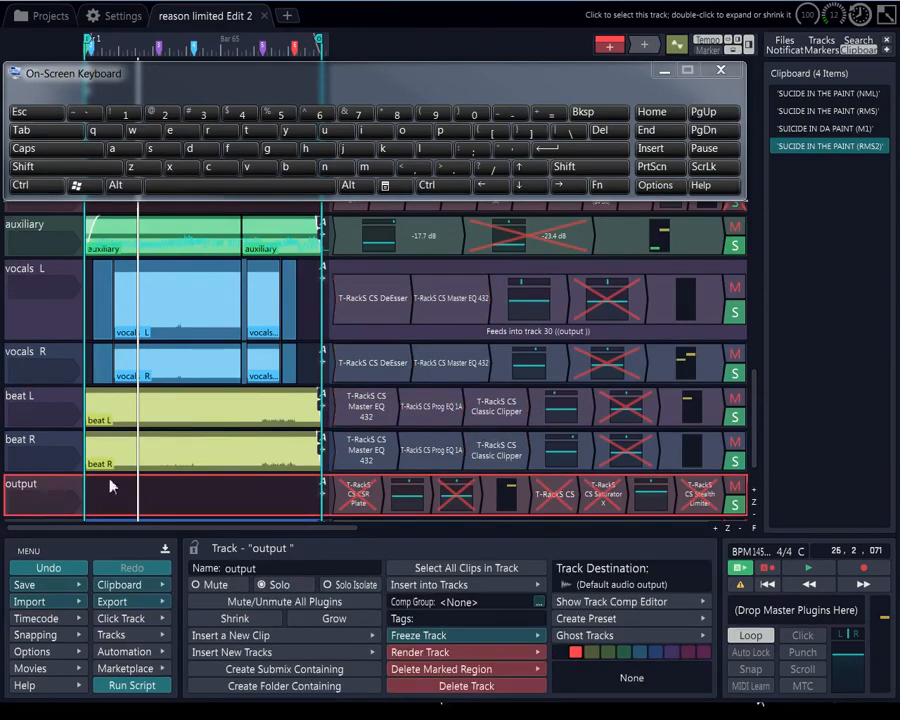
pyautogui.click(367, 493)
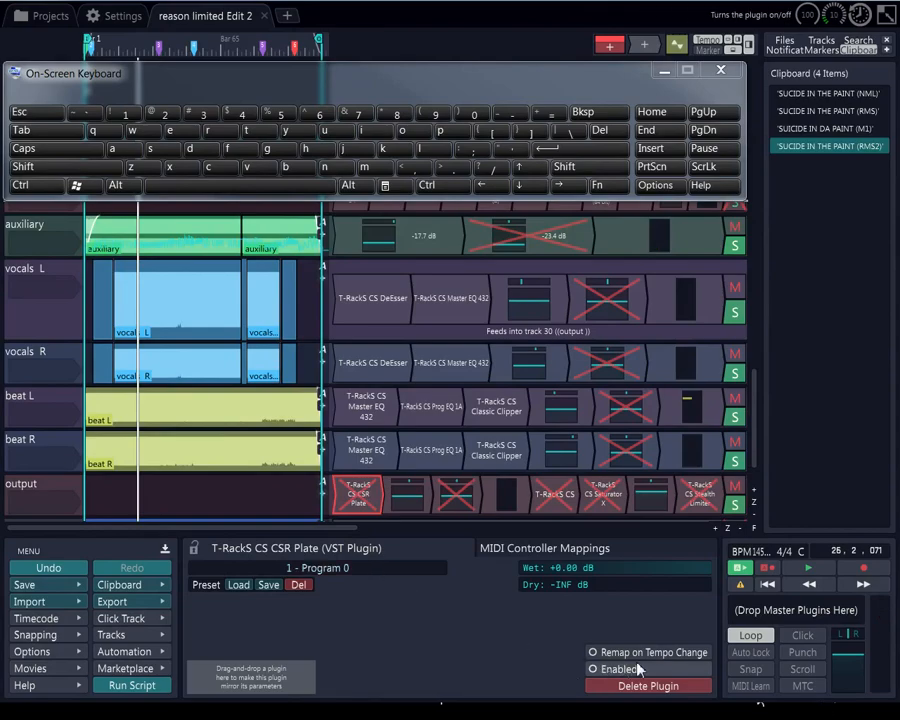
pyautogui.doubleClick(362, 492)
pyautogui.moveTo(439, 250)
pyautogui.mouseDown()
pyautogui.moveTo(450, 135)
pyautogui.moveTo(450, 280)
pyautogui.moveTo(432, 250)
pyautogui.moveTo(436, 228)
pyautogui.mouseUp()
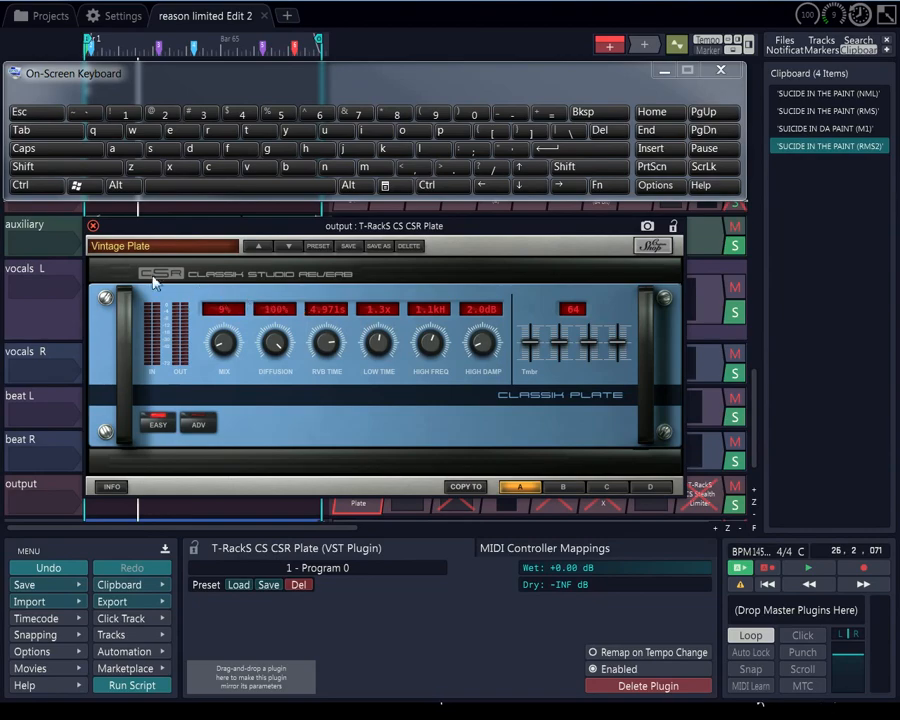
pyautogui.click(92, 226)
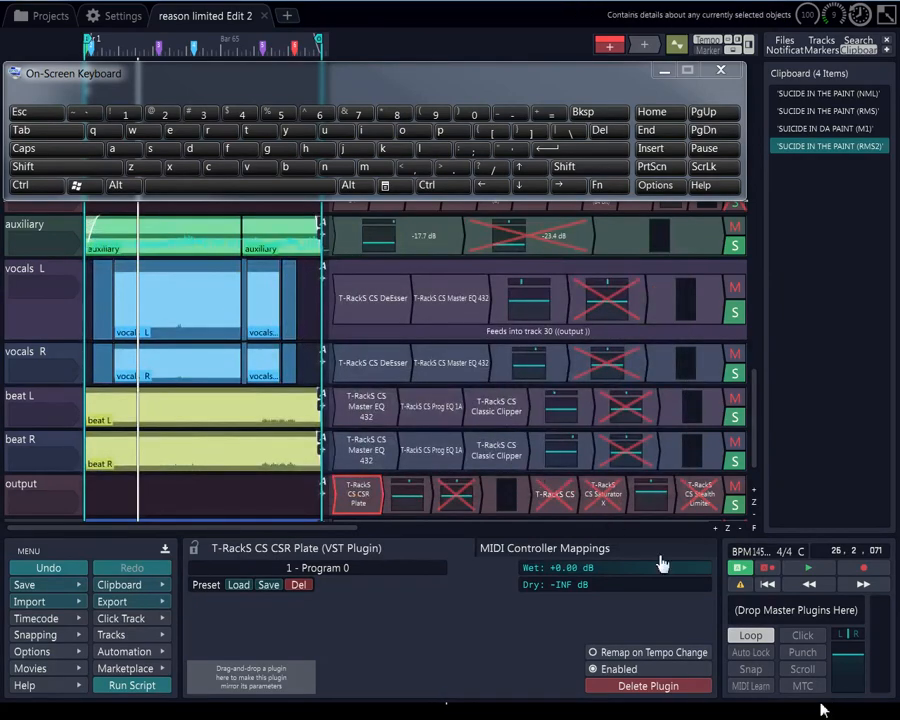
# Play the edit from the start, compare the output with the CSR Plate reverb off and on, and stop with it enabled
pyautogui.click(797, 577)
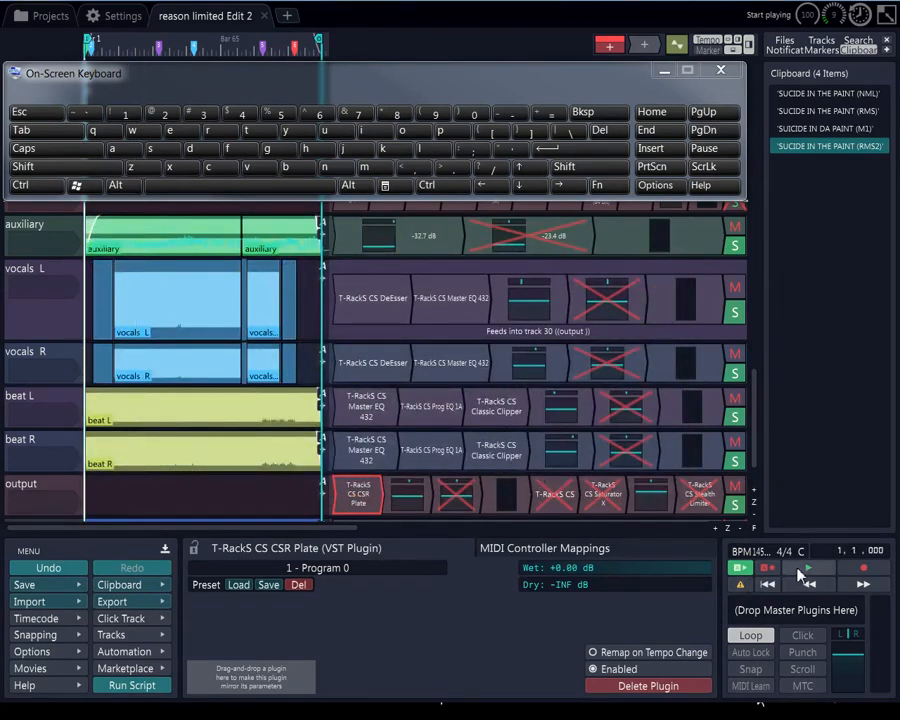
pyautogui.click(799, 571)
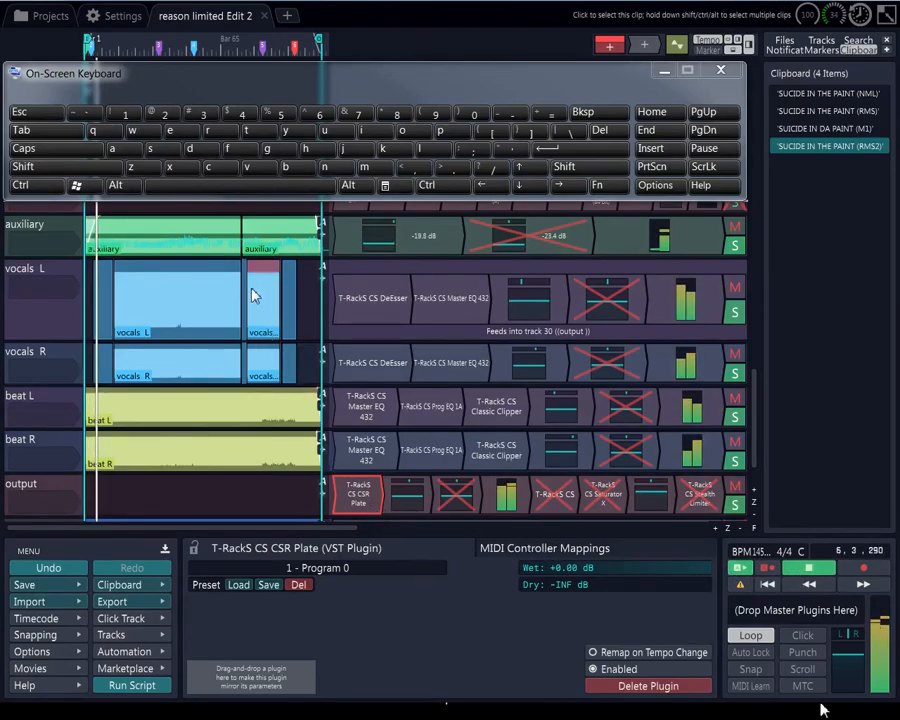
pyautogui.click(237, 153)
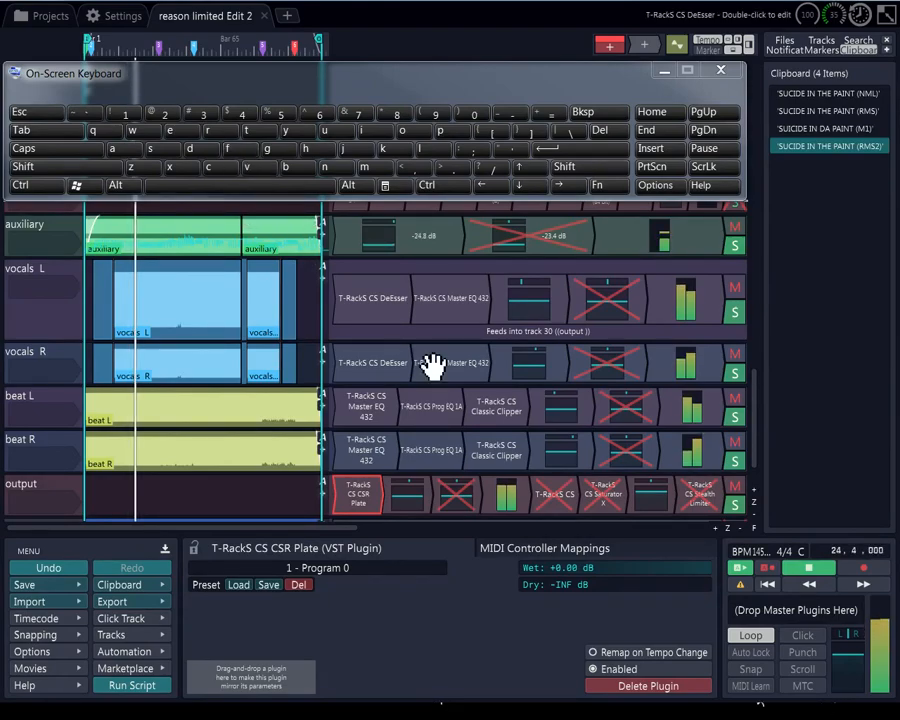
pyautogui.click(241, 151)
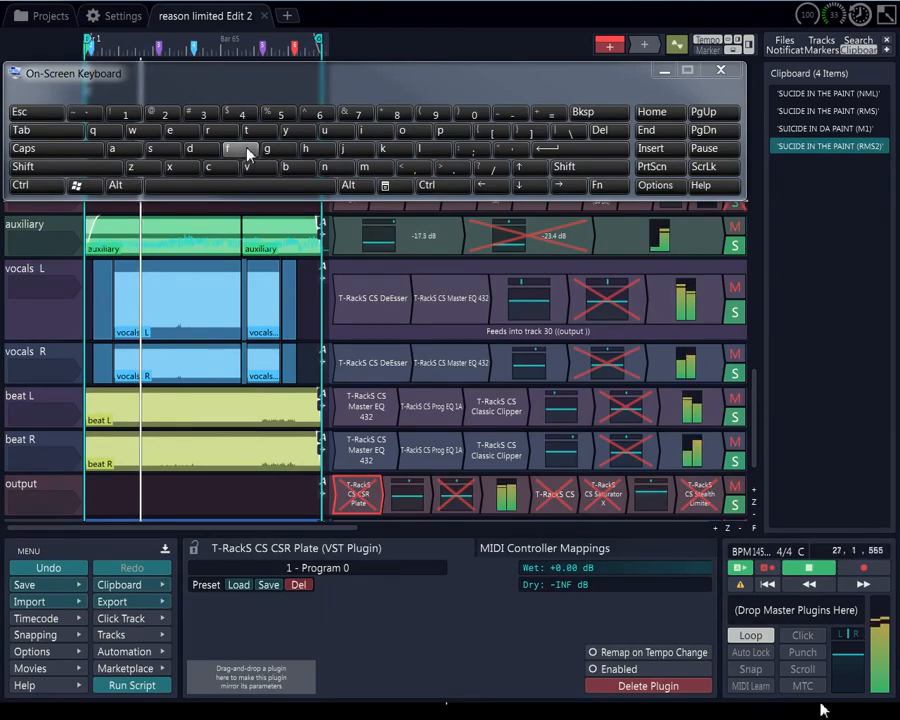
pyautogui.click(247, 151)
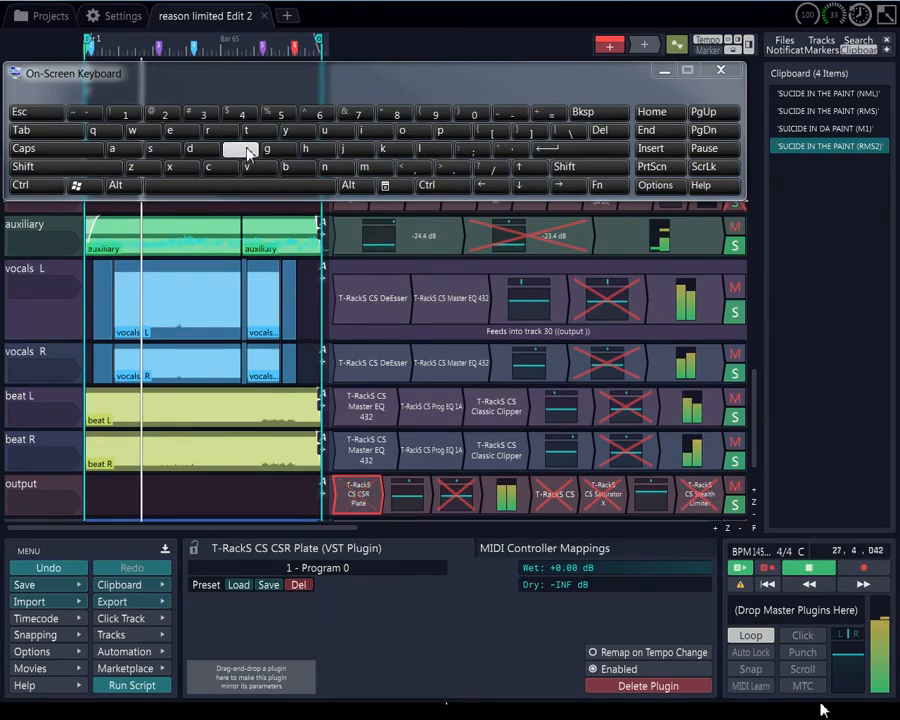
pyautogui.click(803, 573)
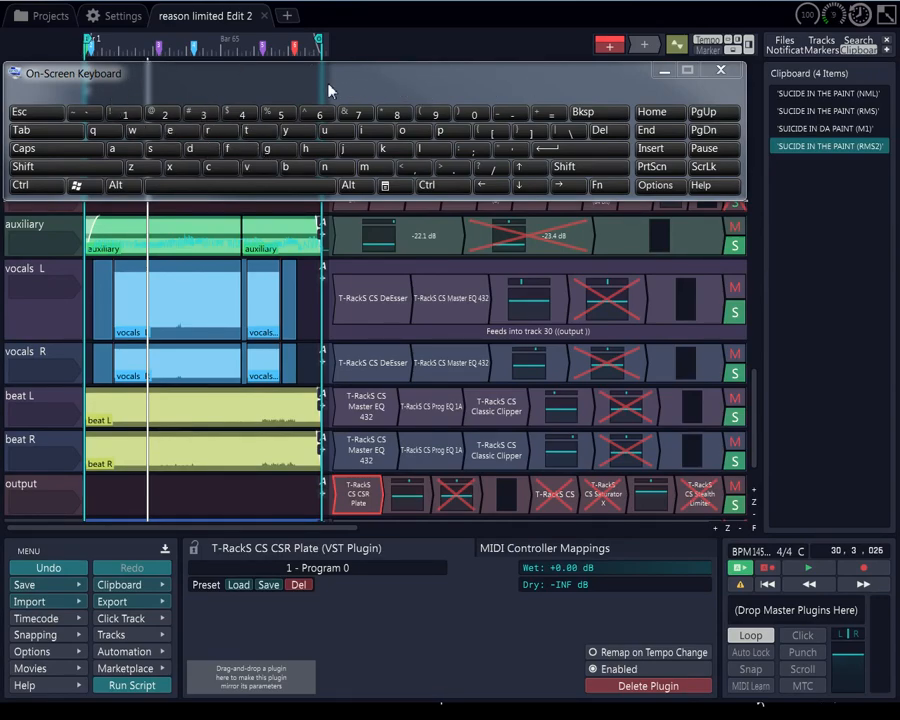
# Open the output track's T-RackS CS plugin and review its compressor and Master EQ 432 modules
pyautogui.click(558, 505)
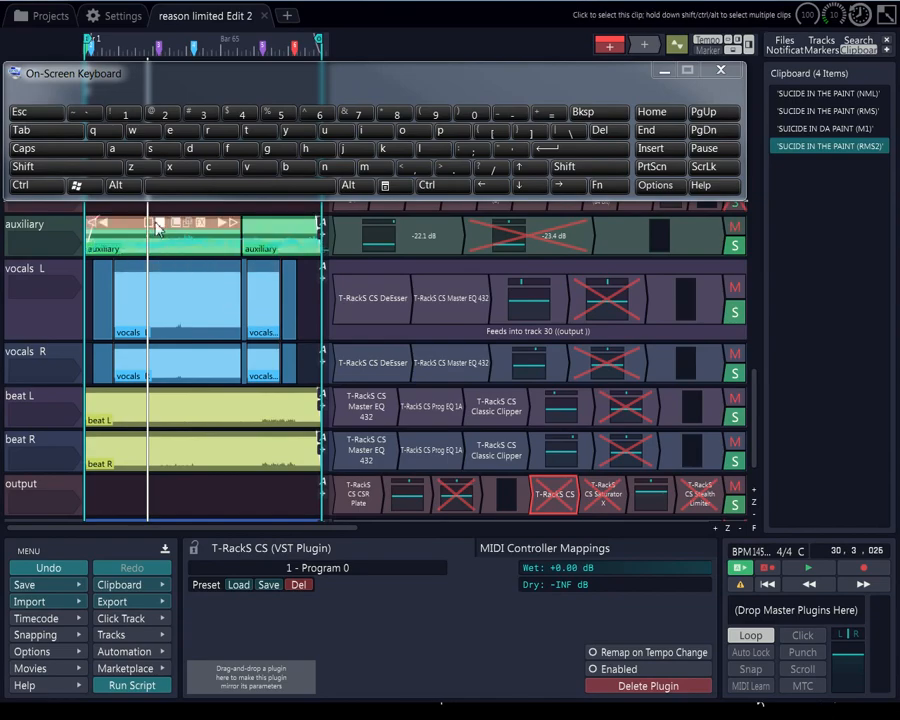
pyautogui.doubleClick(550, 500)
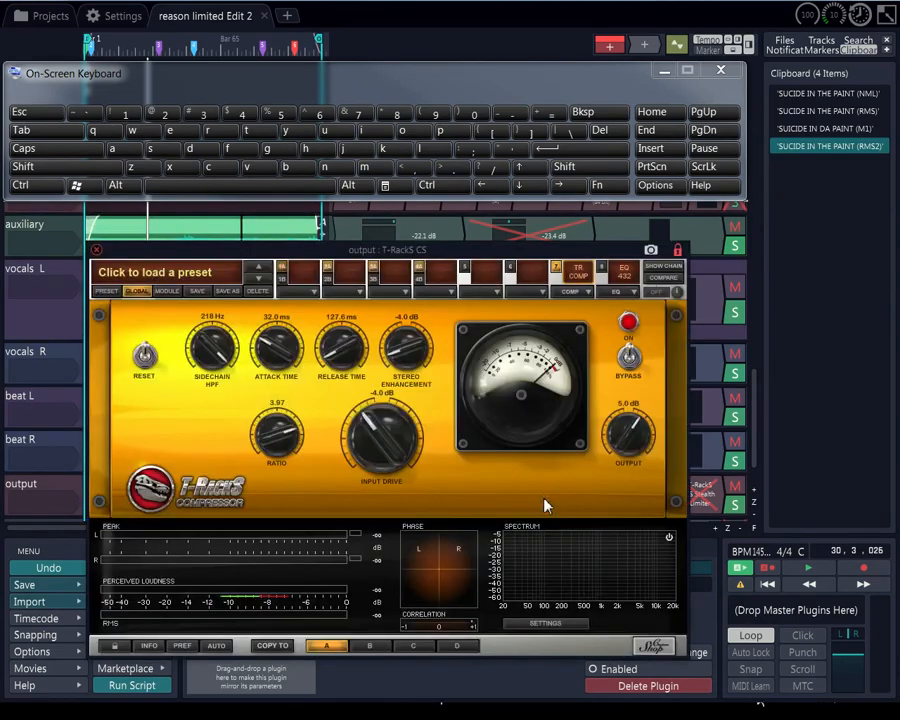
pyautogui.moveTo(325, 250); pyautogui.dragTo(315, 209)
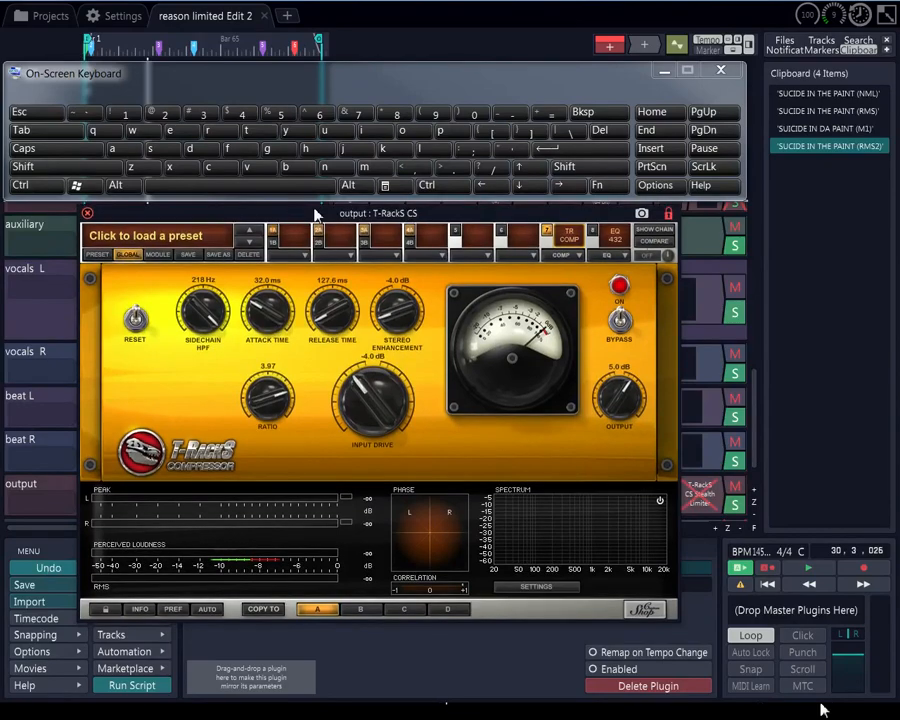
pyautogui.click(597, 230)
pyautogui.click(548, 230)
pyautogui.click(592, 232)
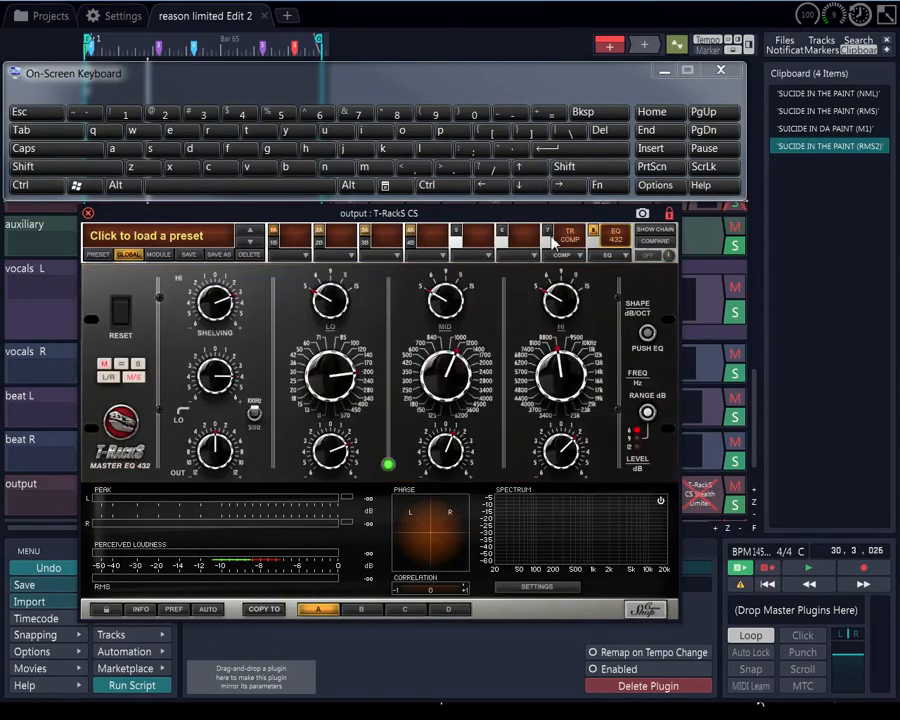
pyautogui.click(552, 237)
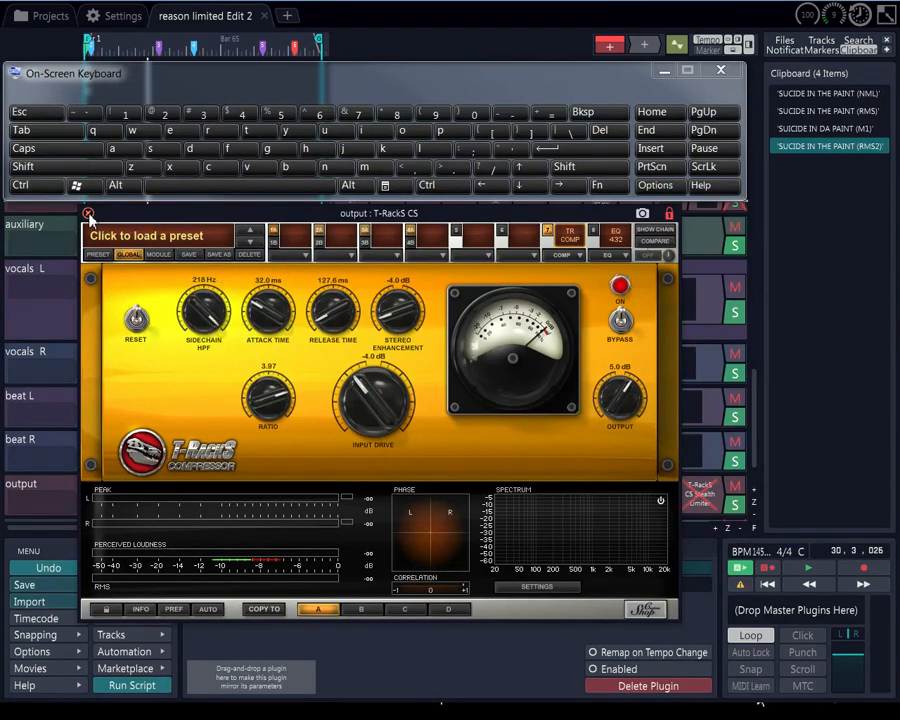
# Review the mid and side settings of the Master EQ 432 module and close the plugin window
pyautogui.click(608, 235)
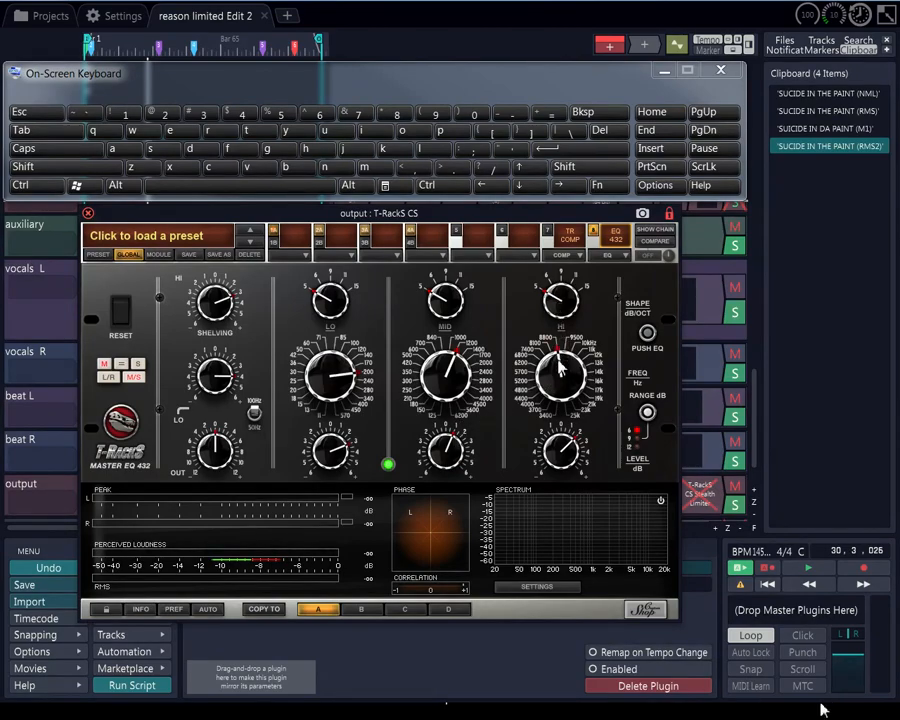
pyautogui.click(137, 363)
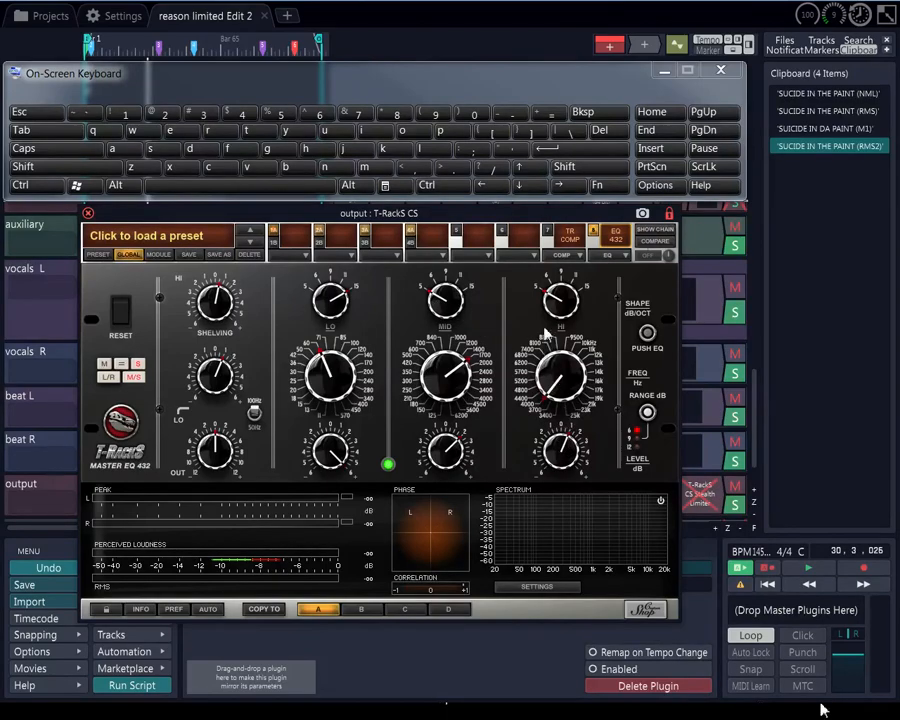
pyautogui.click(89, 214)
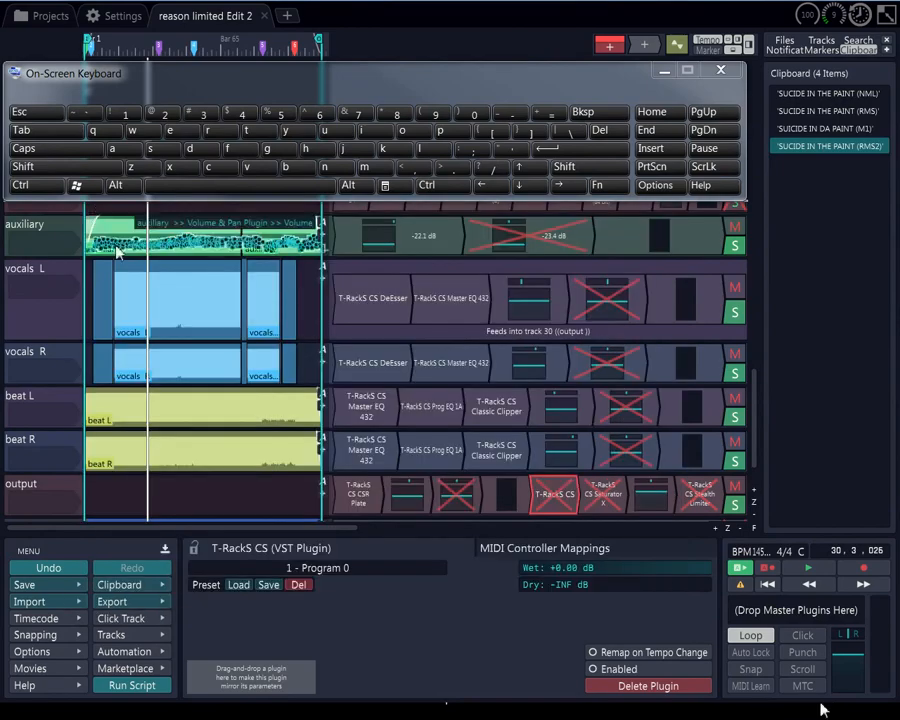
pyautogui.rightClick(548, 498)
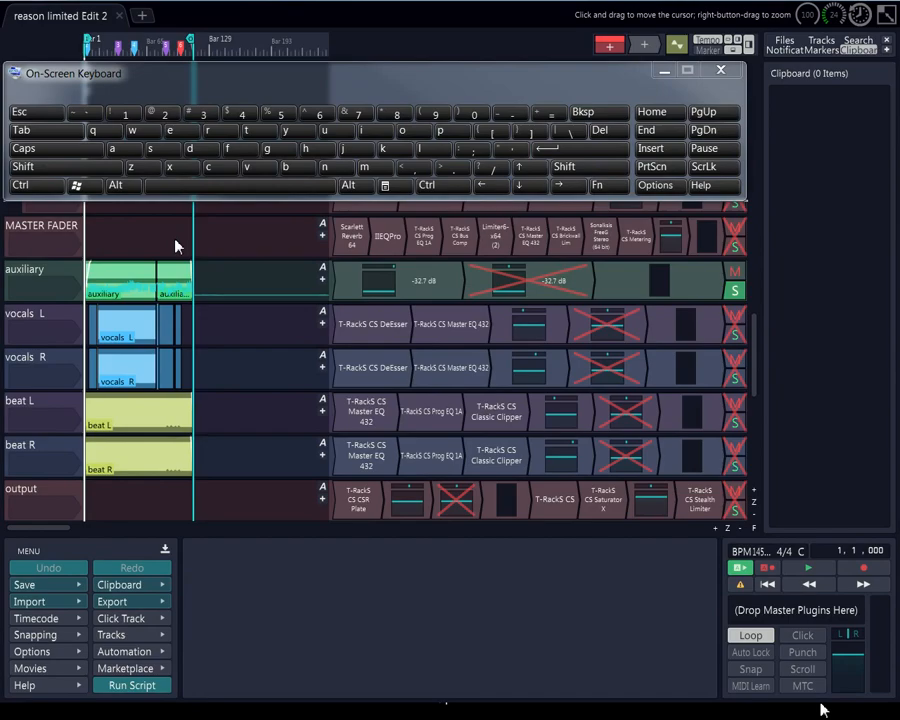
pyautogui.click(27, 278)
pyautogui.click(28, 325)
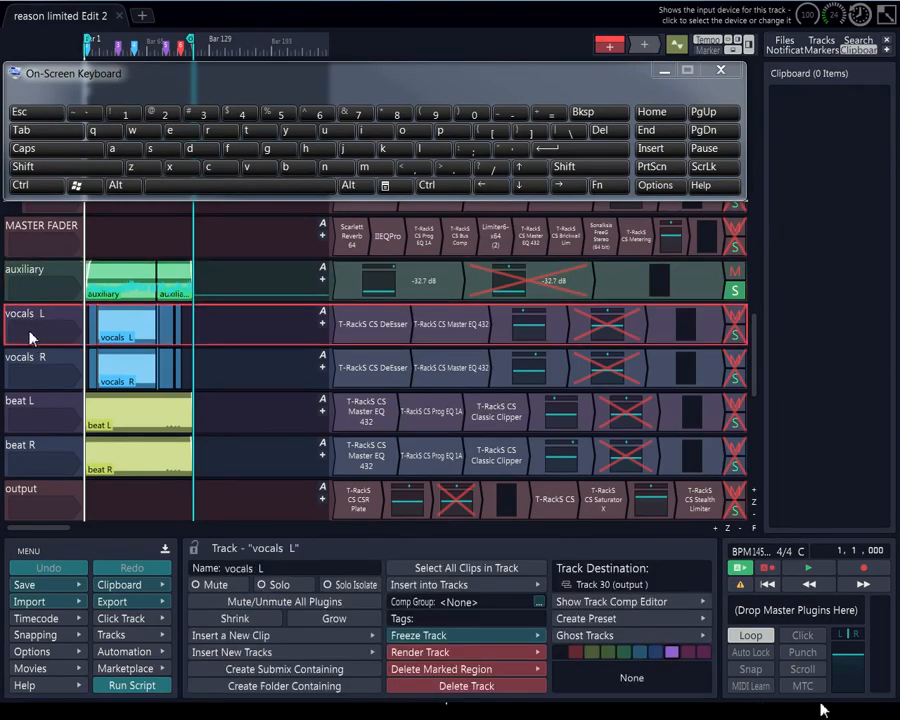
pyautogui.click(20, 357)
pyautogui.click(20, 318)
pyautogui.click(17, 278)
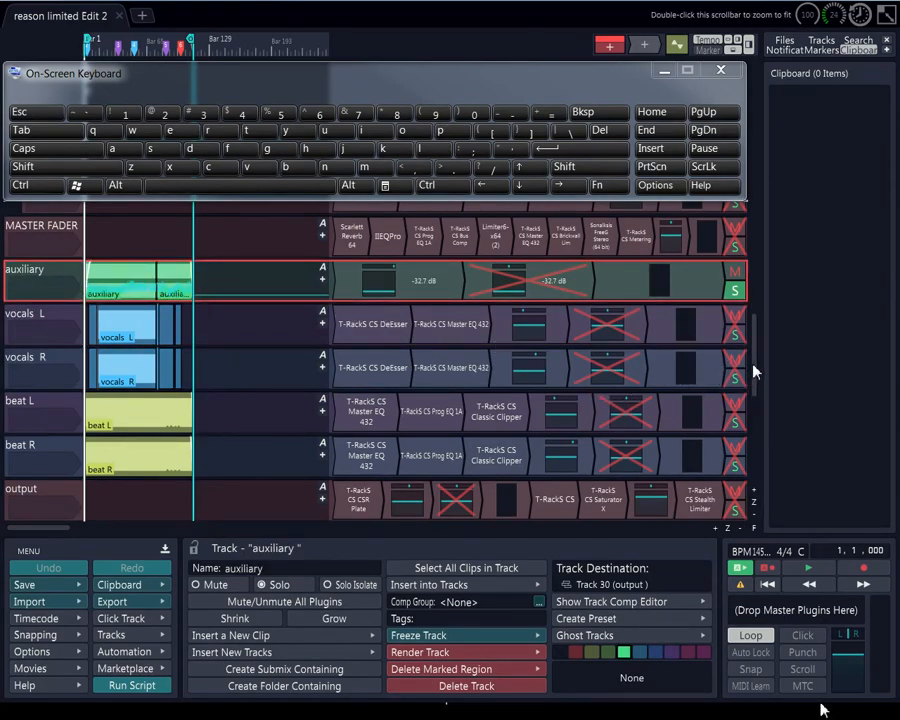
# Disable the T-RackS CS Saturator X and the T-RackS CS Stealth Limiter on the output track
pyautogui.moveTo(755, 372); pyautogui.dragTo(757, 402)
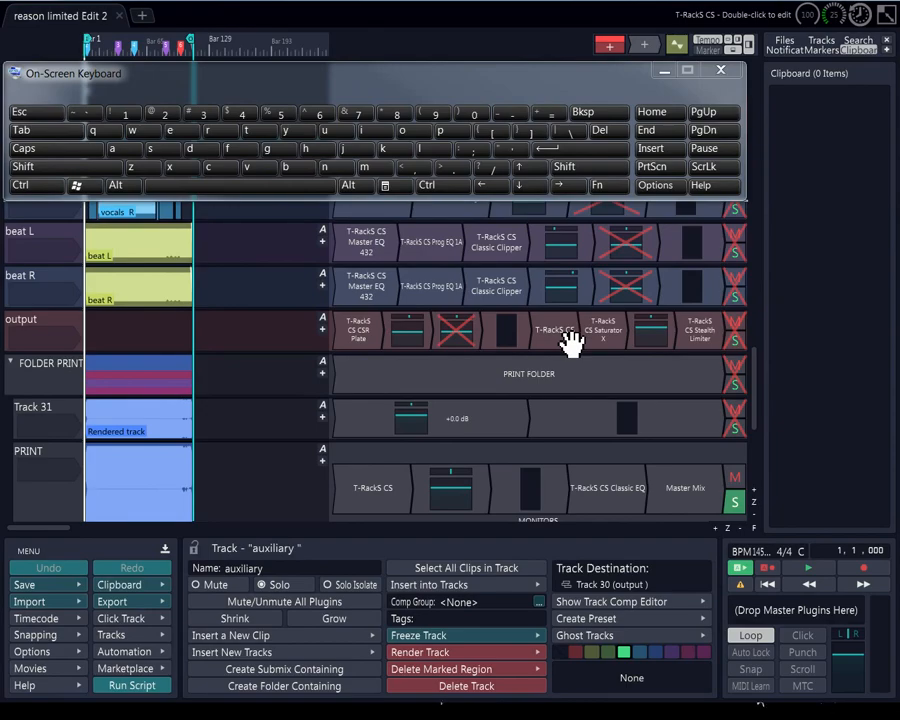
pyautogui.click(562, 336)
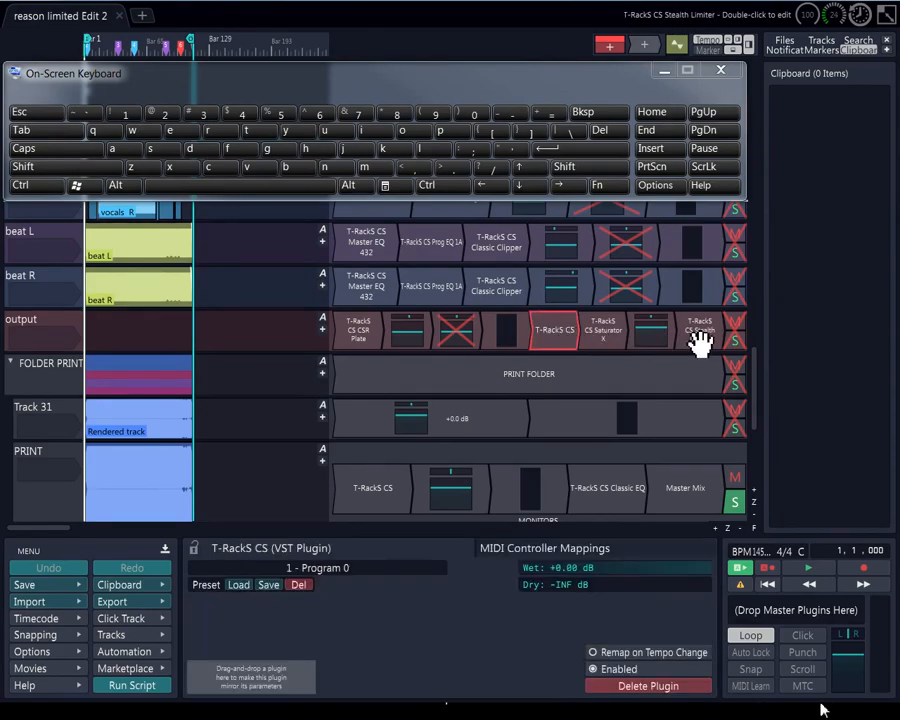
pyautogui.keyDown('ctrl'); pyautogui.click(608, 340); pyautogui.keyUp('ctrl')
pyautogui.click(562, 340)
pyautogui.click(614, 344)
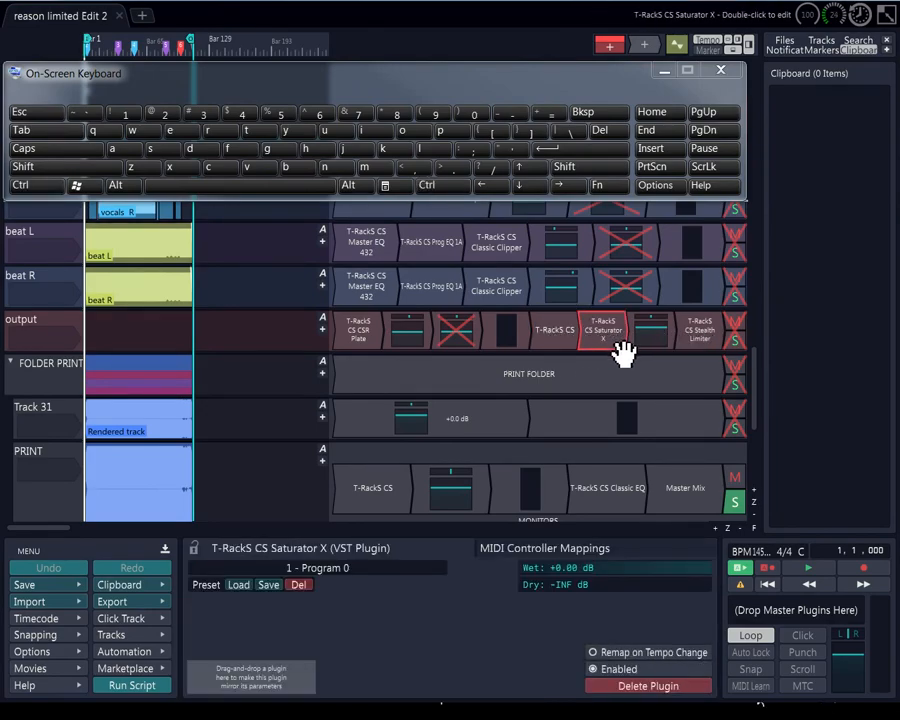
pyautogui.click(241, 148)
pyautogui.click(718, 330)
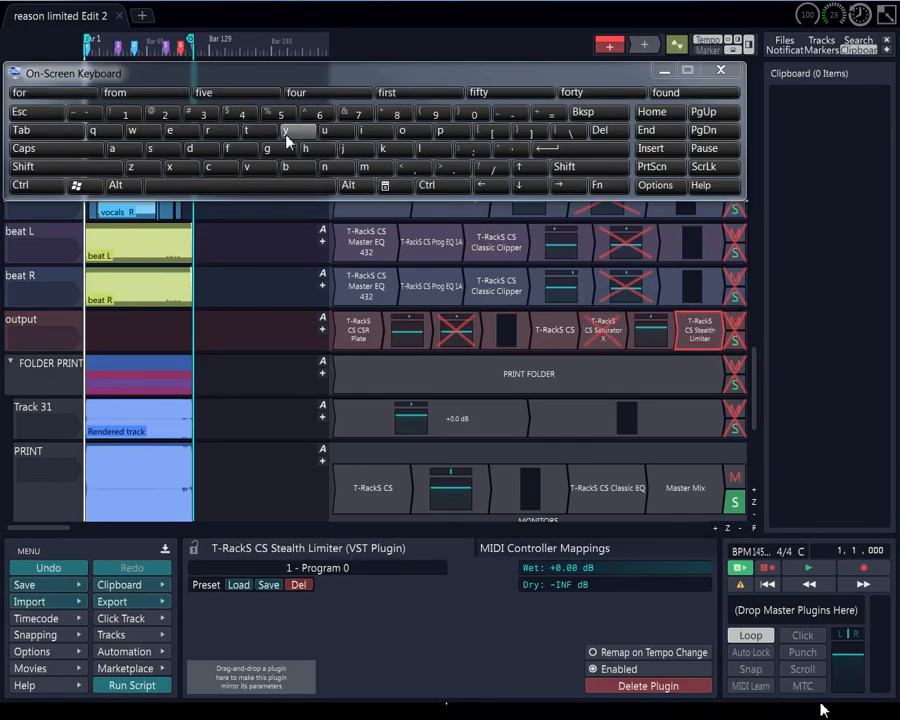
pyautogui.click(238, 150)
# Play the edit and open the output track's T-RackS CS plugin, placing its window clear of the on-screen keyboard
pyautogui.moveTo(755, 382)
pyautogui.mouseDown()
pyautogui.moveTo(752, 336)
pyautogui.moveTo(752, 376)
pyautogui.mouseUp()
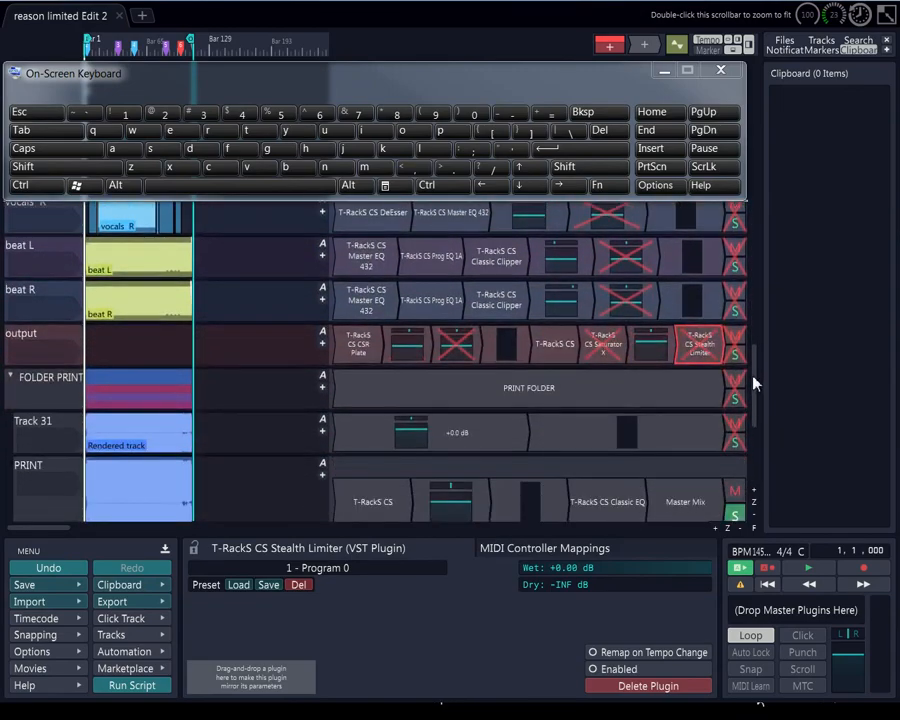
pyautogui.click(566, 363)
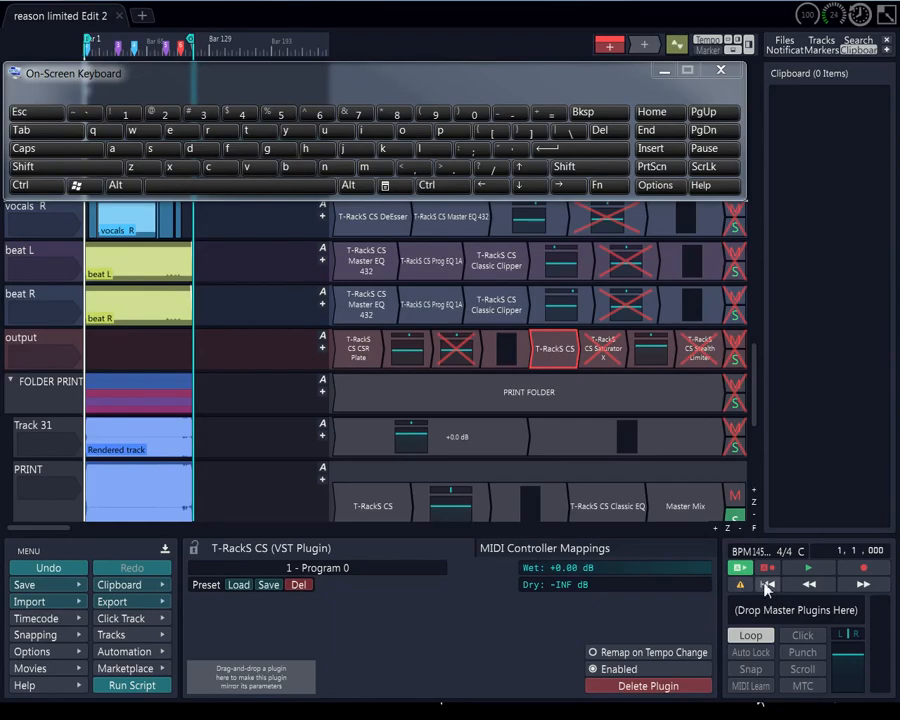
pyautogui.click(806, 571)
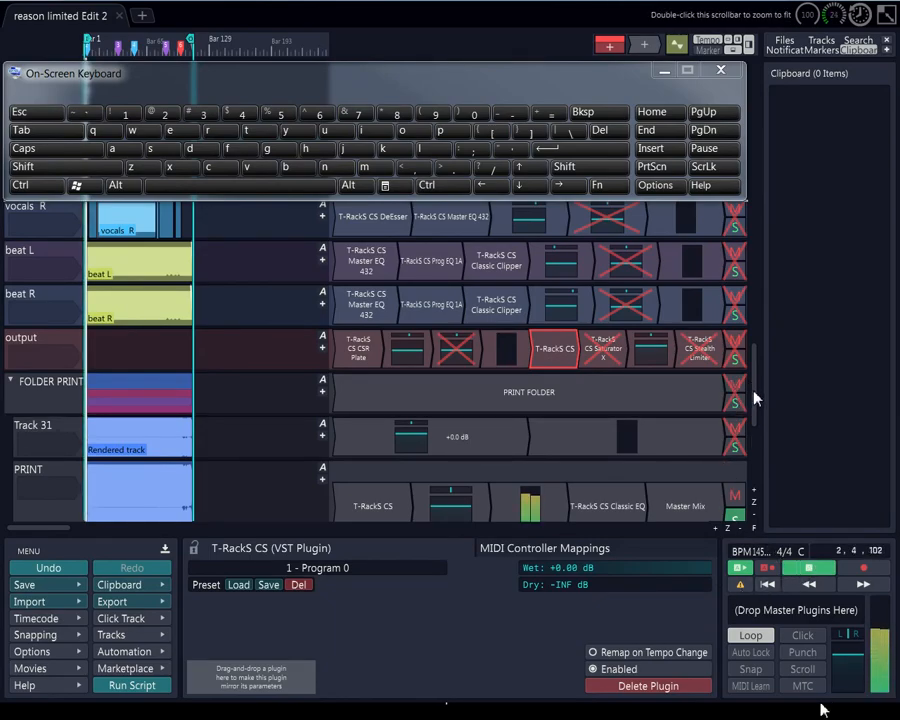
pyautogui.doubleClick(578, 354)
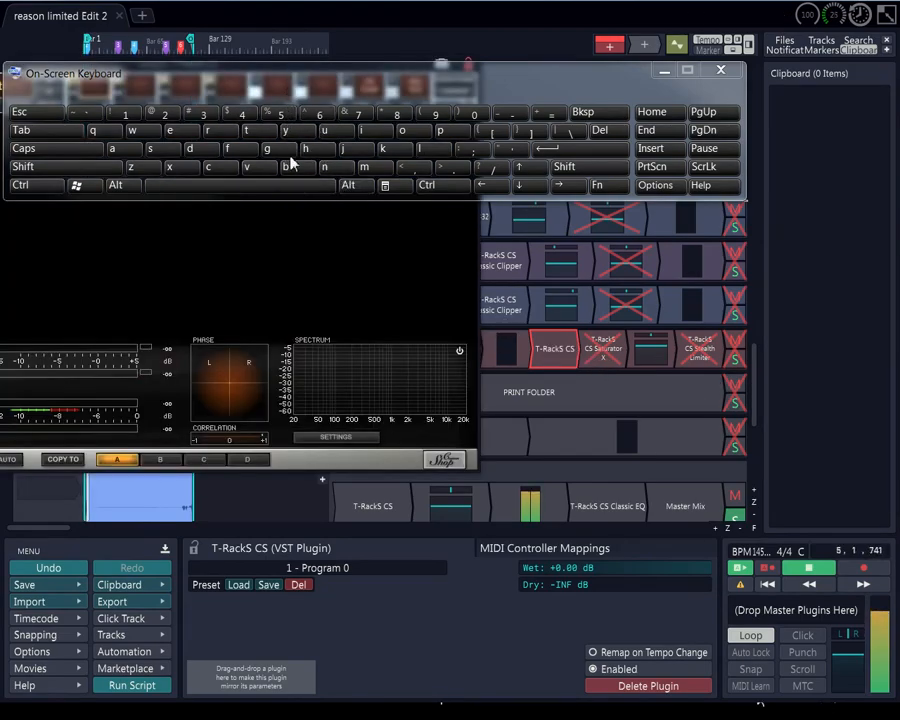
pyautogui.moveTo(378, 83); pyautogui.dragTo(332, 310)
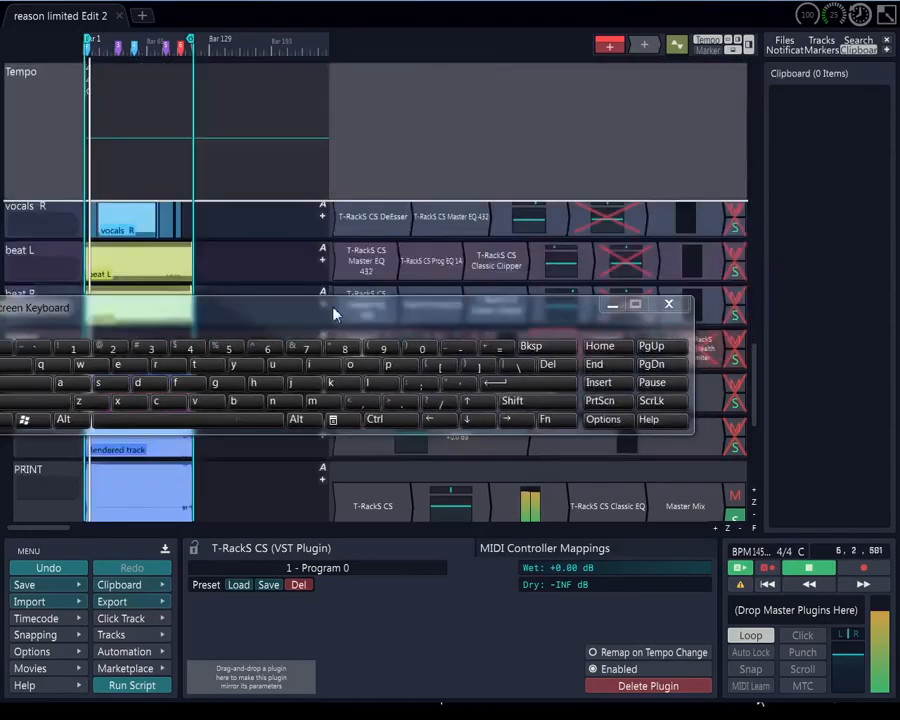
pyautogui.moveTo(338, 73); pyautogui.dragTo(566, 394)
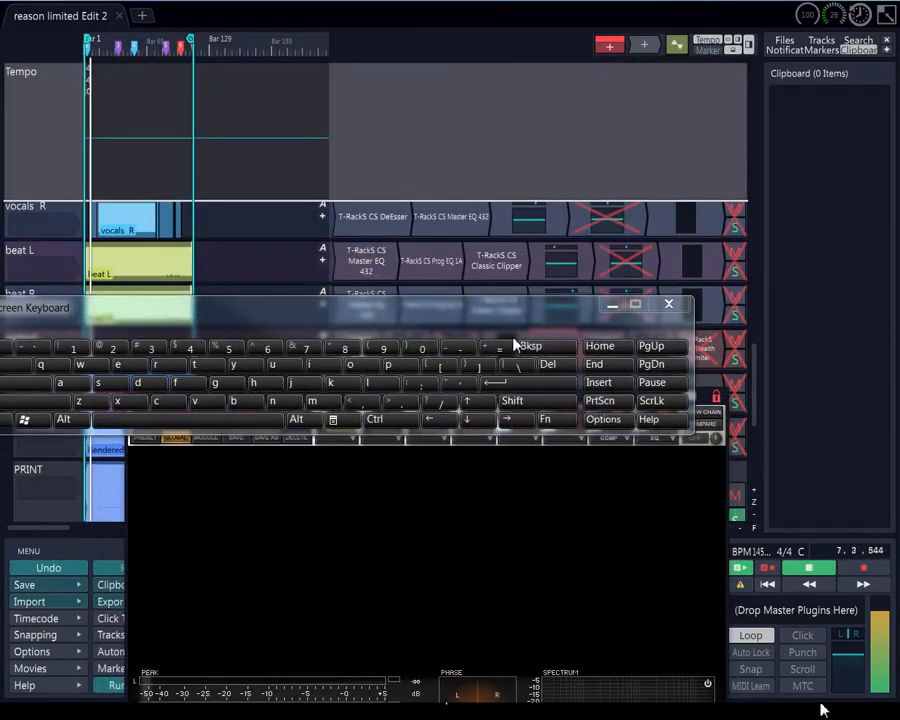
pyautogui.moveTo(498, 310); pyautogui.dragTo(545, 77)
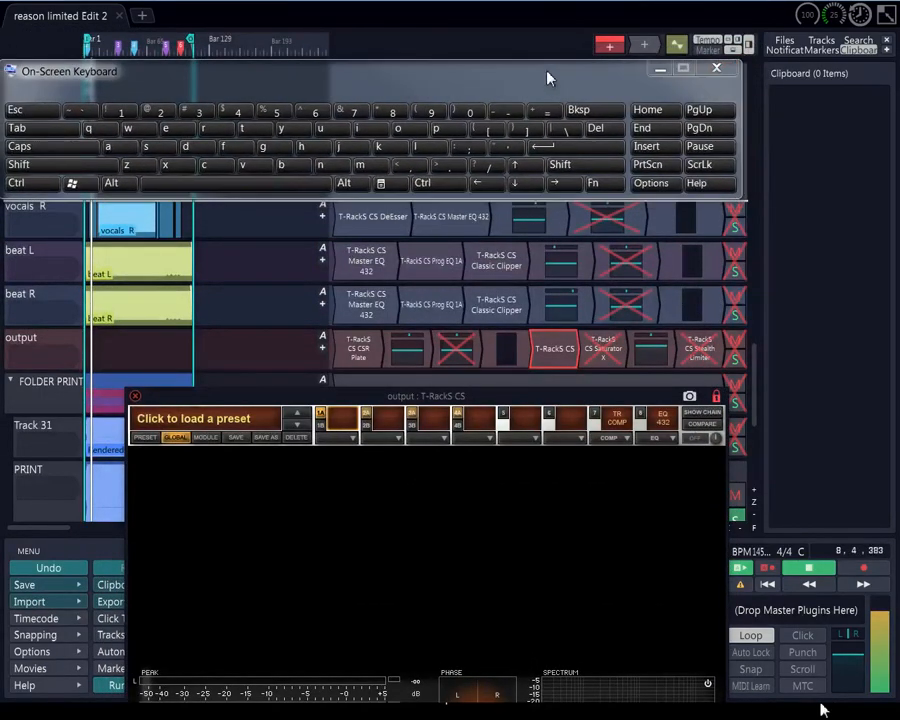
pyautogui.moveTo(503, 398); pyautogui.dragTo(465, 226)
# Check the T-RackS compressor and Master EQ 432 modules for signal during playback and close the plugin window
pyautogui.click(583, 237)
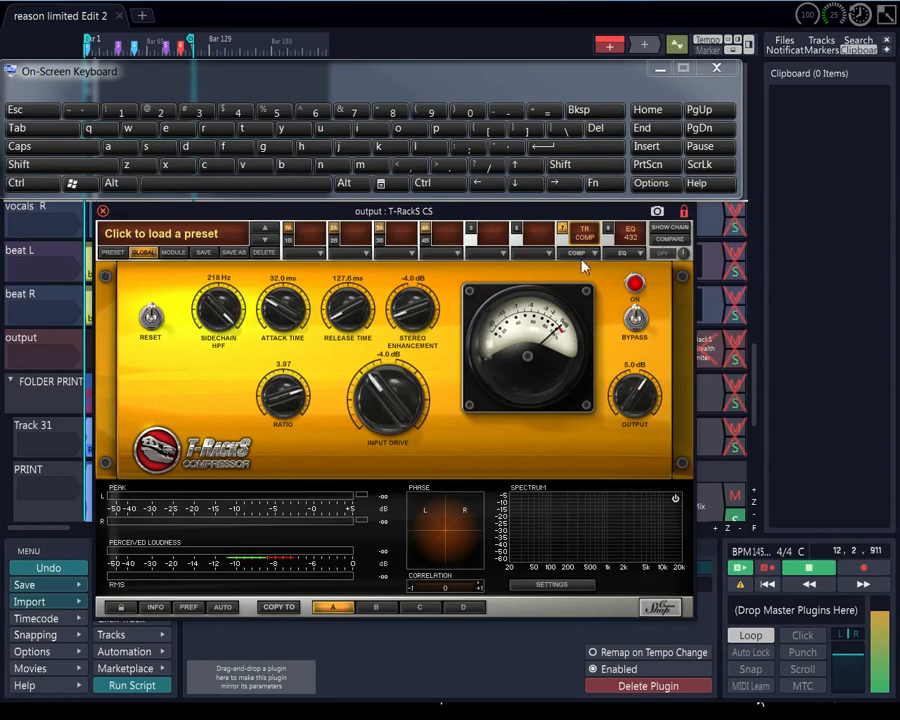
pyautogui.click(608, 232)
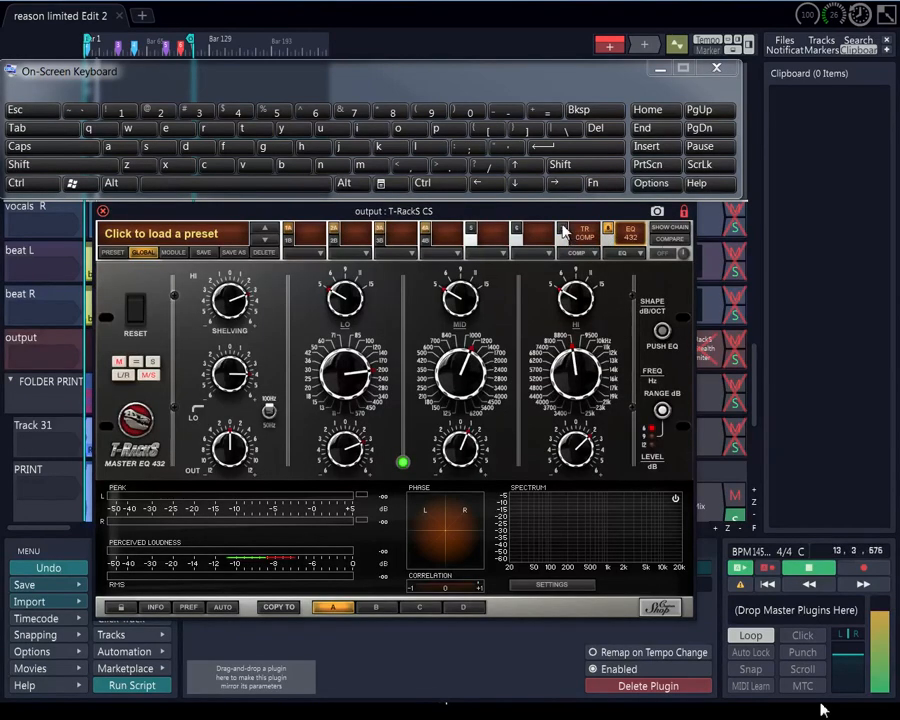
pyautogui.click(588, 237)
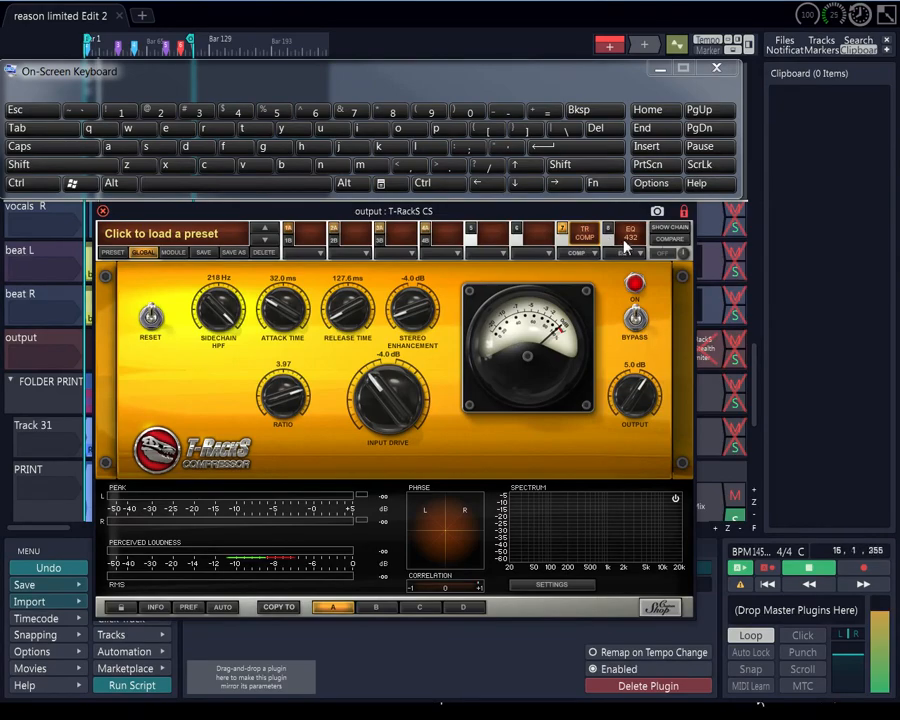
pyautogui.moveTo(167, 209); pyautogui.dragTo(160, 294)
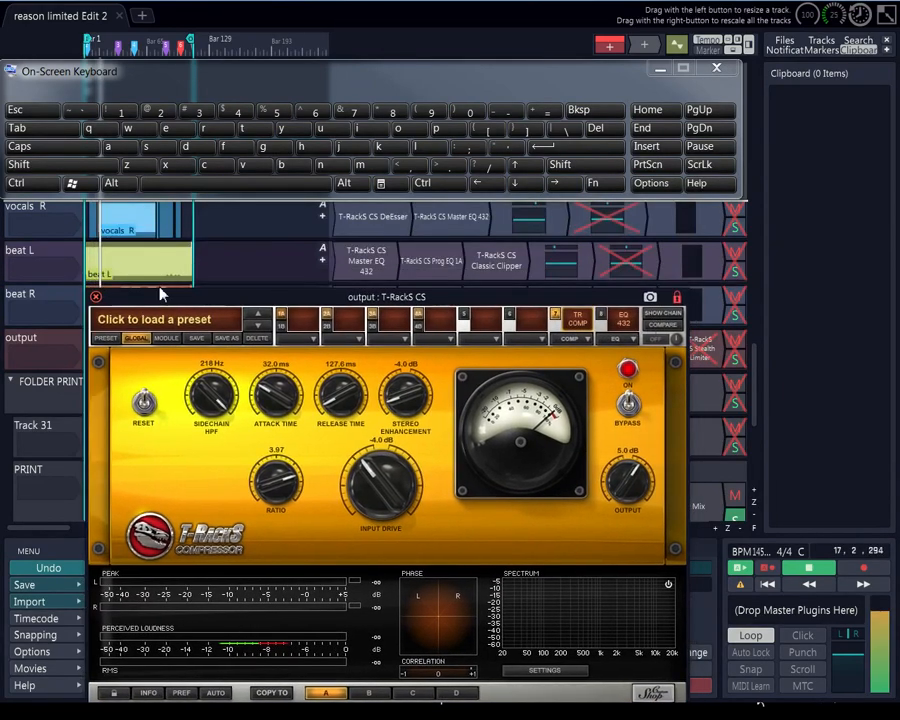
pyautogui.click(96, 297)
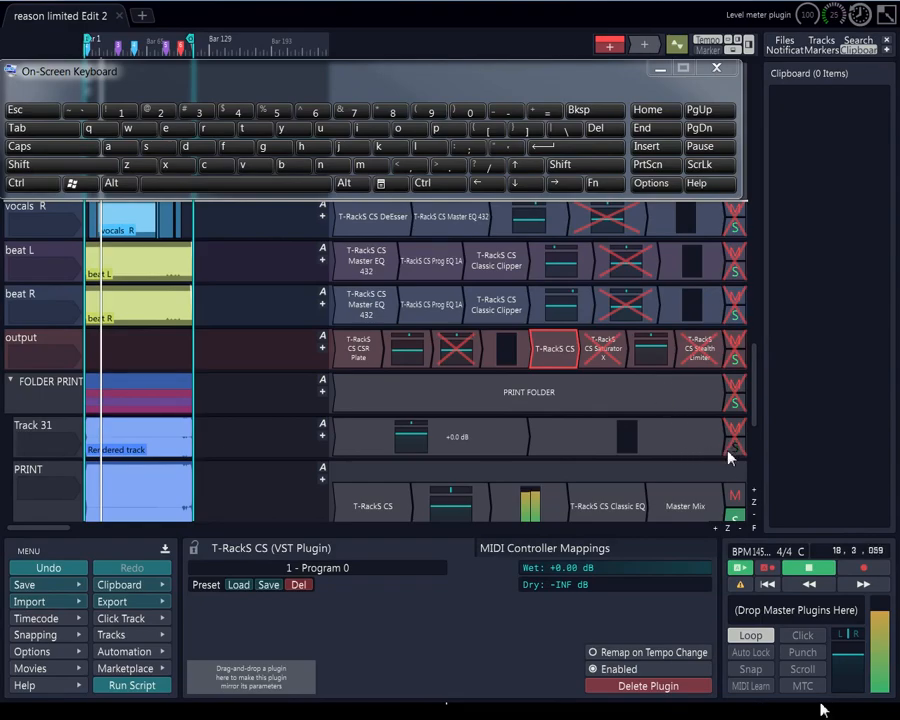
# Solo the vocal, beat and output tracks and turn off solo on the PRINT track during playback
pyautogui.scroll(-1, 750, 408)
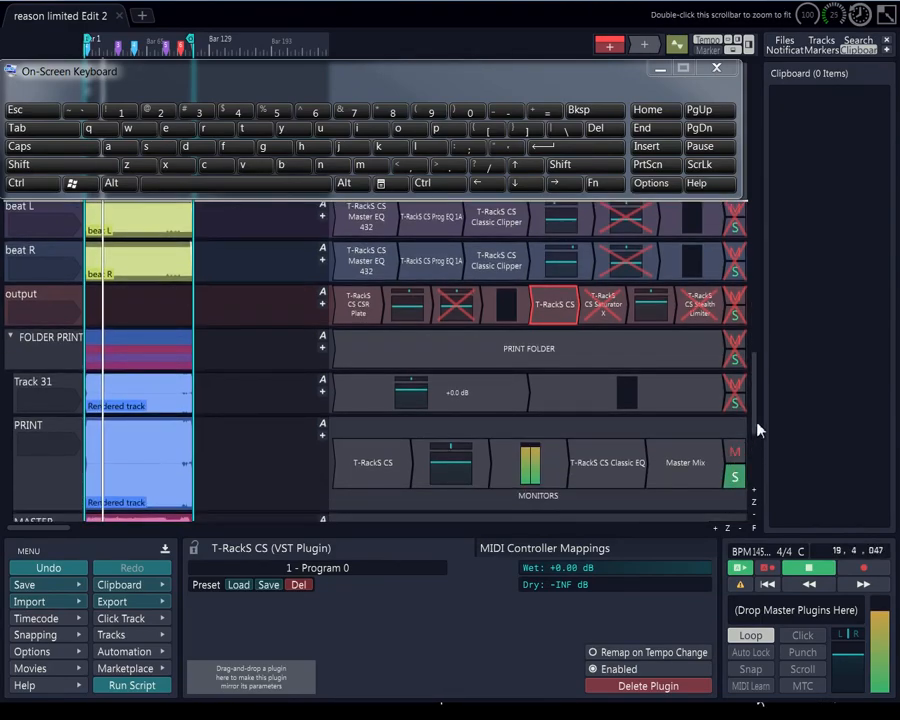
pyautogui.scroll(1, 755, 430)
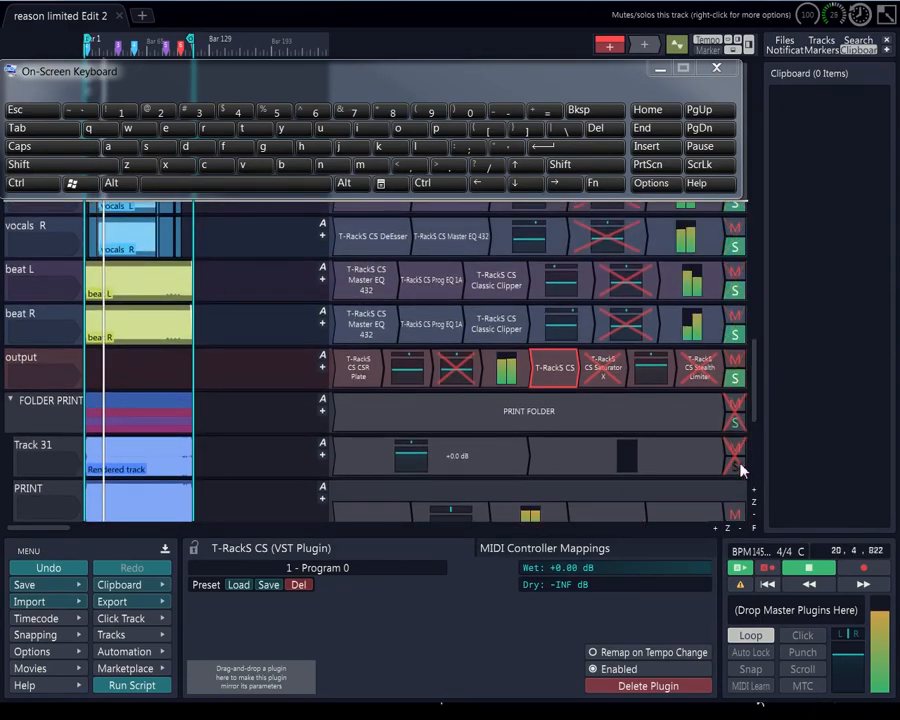
pyautogui.scroll(-2, 752, 425)
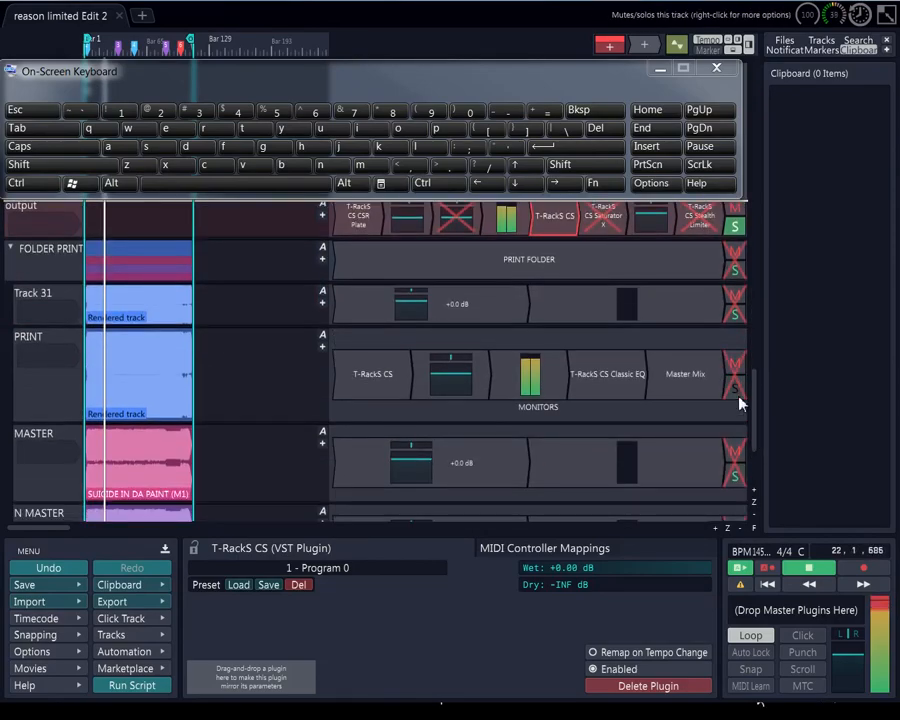
pyautogui.scroll(2, 755, 425)
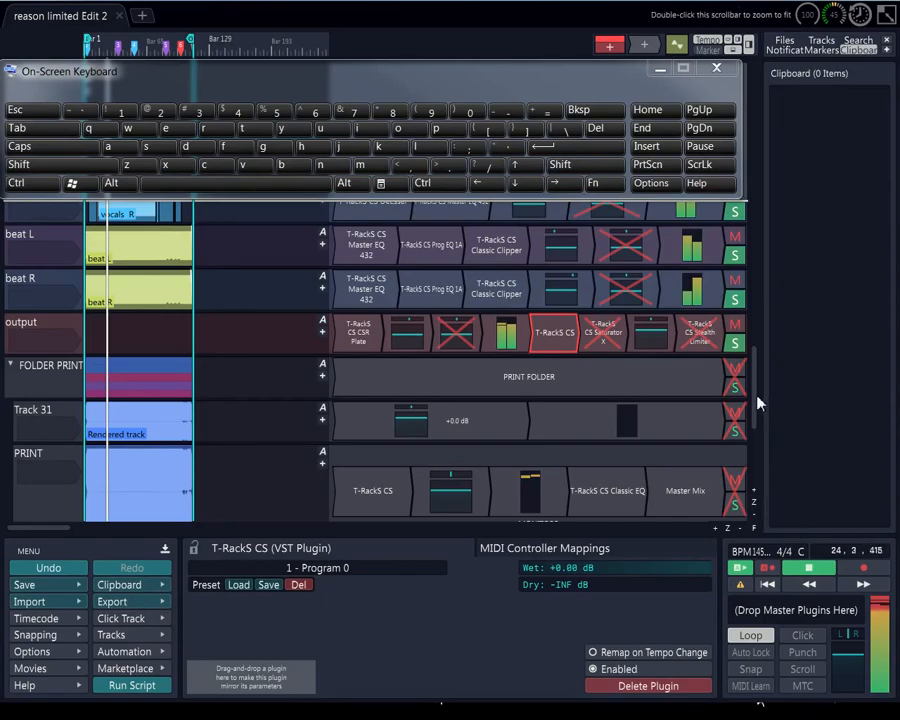
pyautogui.scroll(4, 754, 390)
pyautogui.scroll(-2, 753, 384)
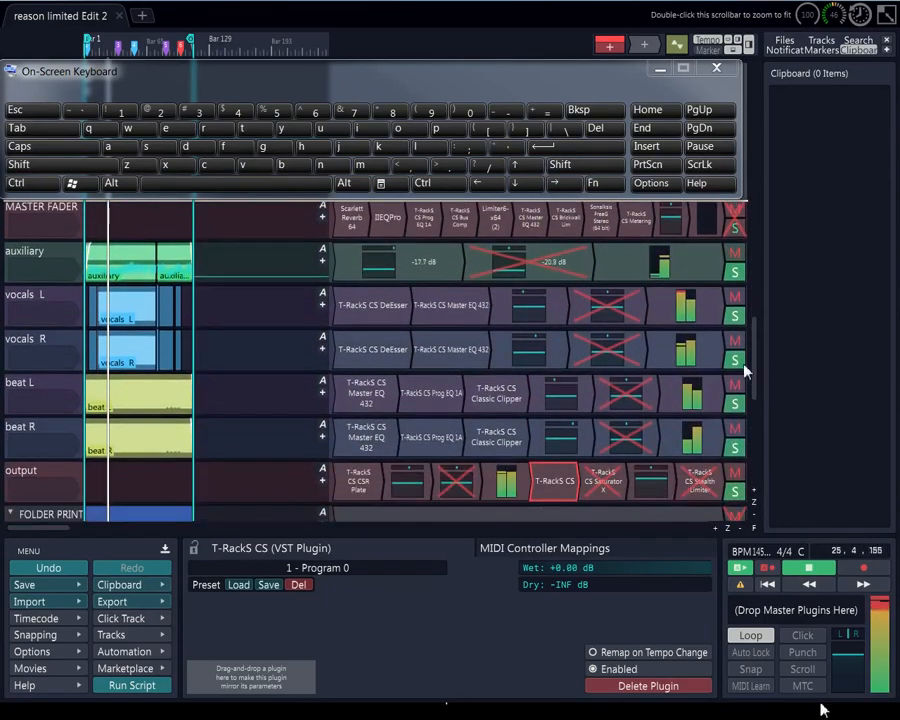
pyautogui.scroll(-2, 756, 378)
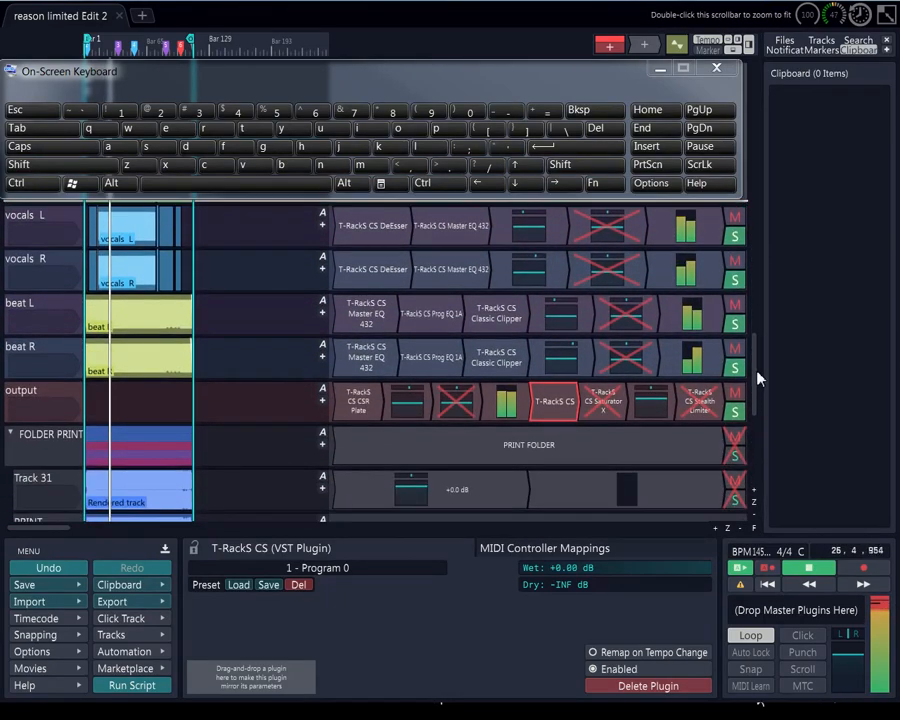
# Reopen the output track's T-RackS CS plugin to watch the compressor meters during playback, and stop playback
pyautogui.doubleClick(566, 408)
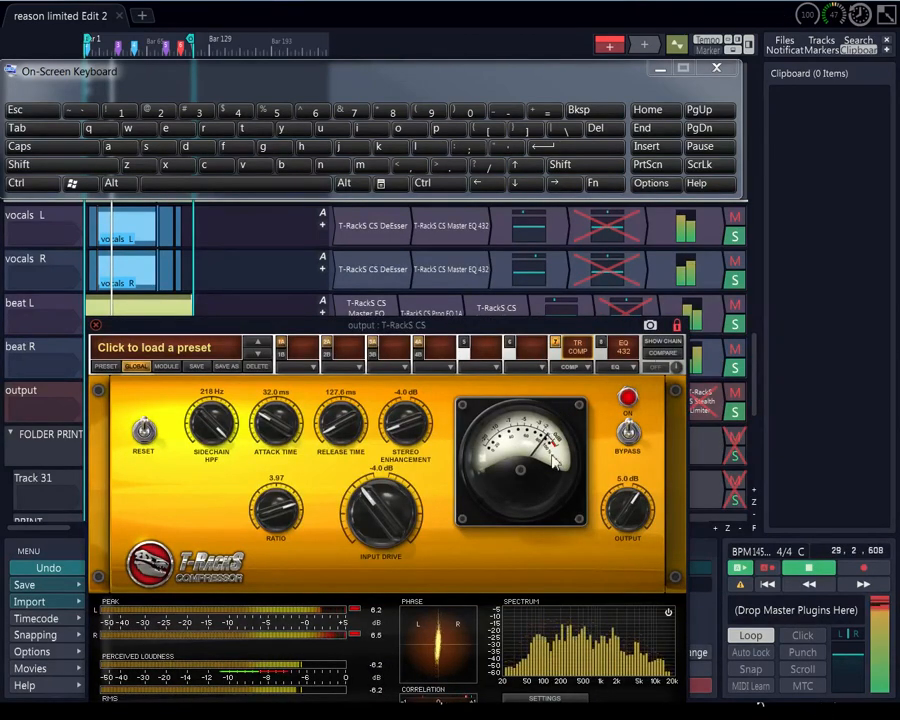
pyautogui.click(809, 570)
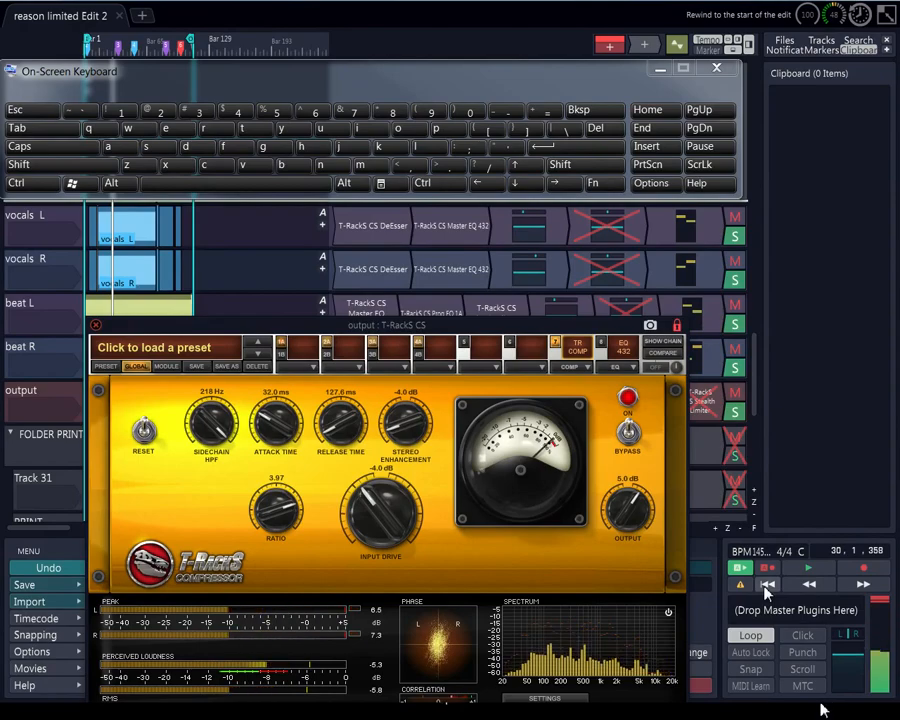
# Rewind the edit to the start and enable the T-RackS CS Stealth Limiter on the output track
pyautogui.click(767, 586)
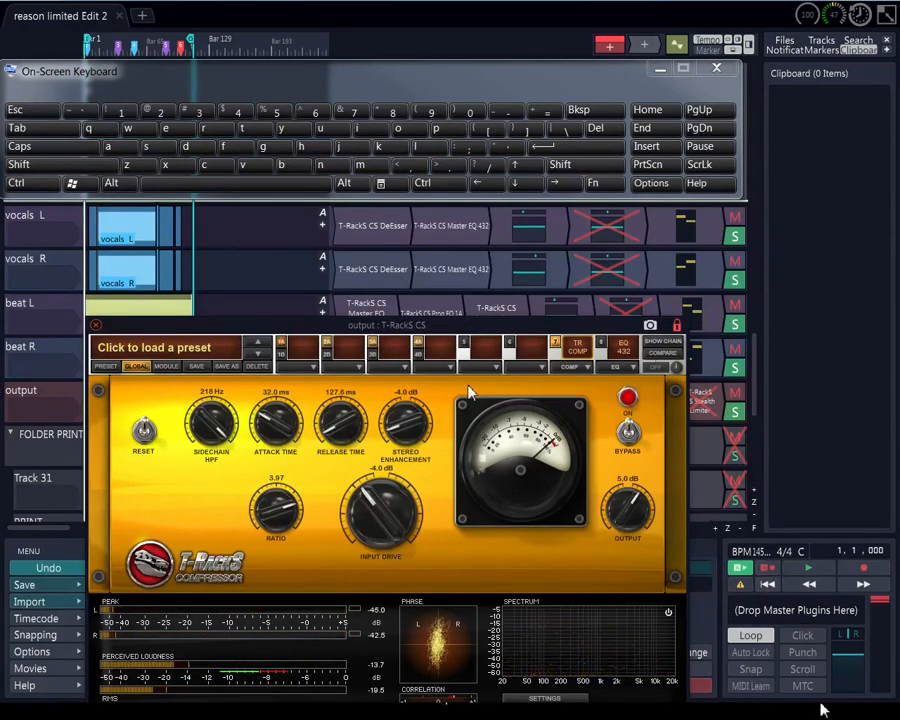
pyautogui.moveTo(416, 330); pyautogui.dragTo(251, 211)
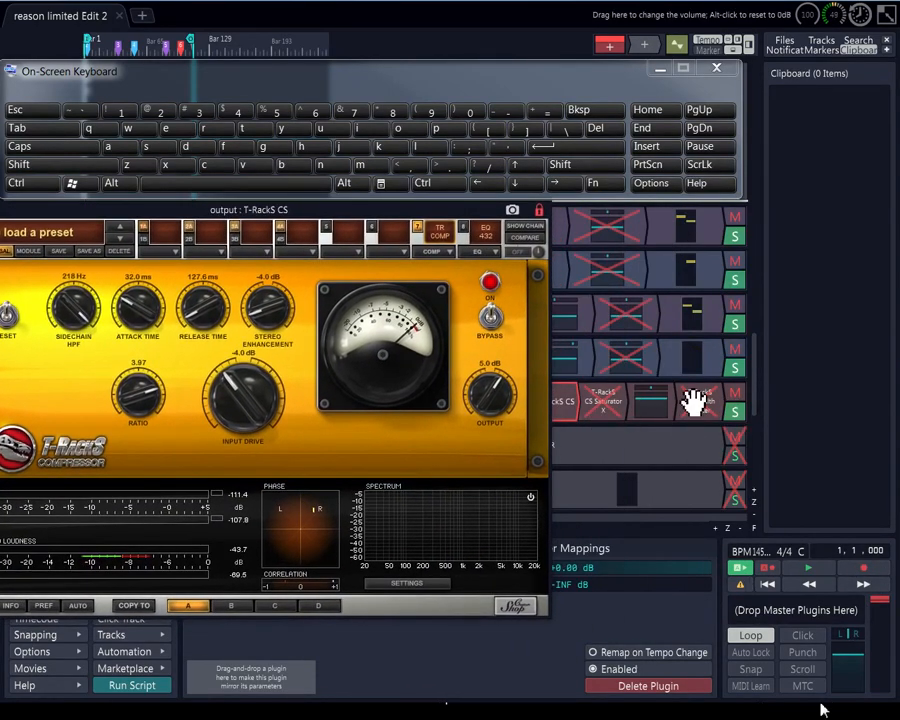
pyautogui.moveTo(329, 215); pyautogui.dragTo(471, 210)
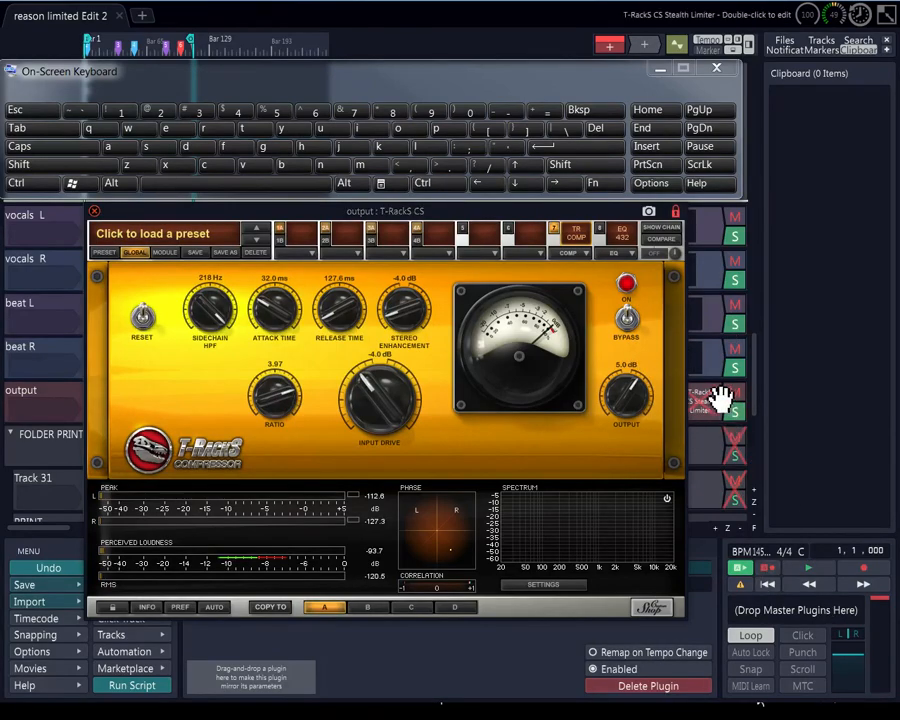
pyautogui.click(607, 670)
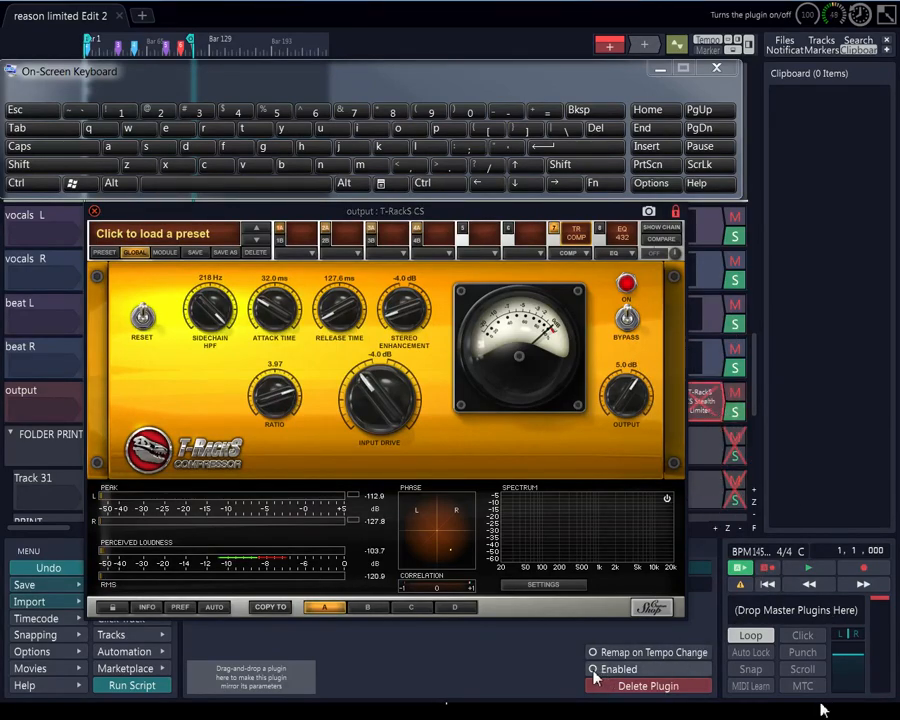
pyautogui.click(595, 670)
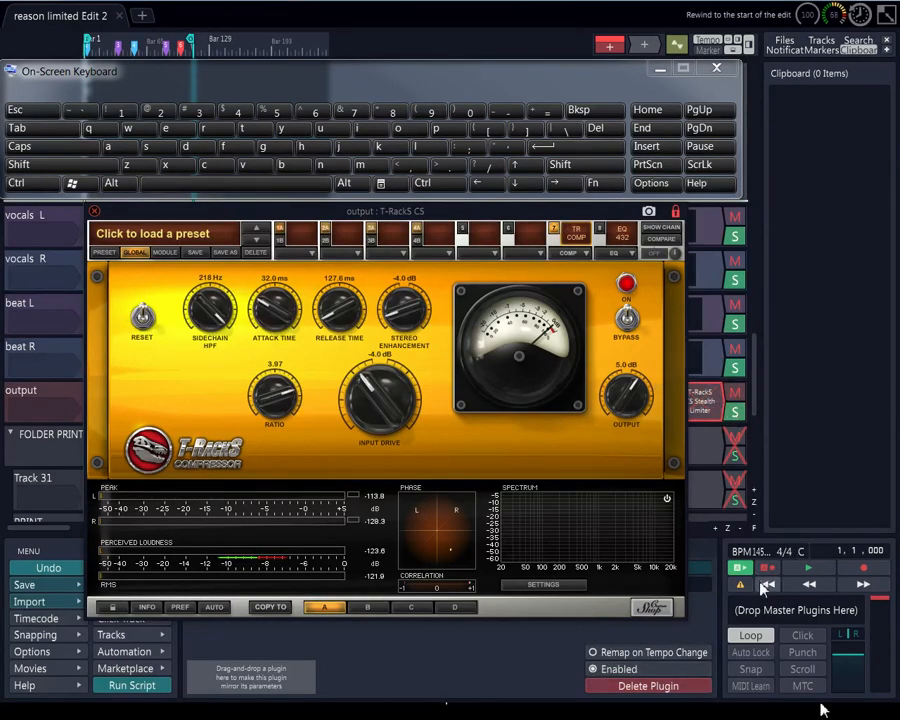
# Play the edit from the start and open the output track's T-RackS CS Stealth Limiter
pyautogui.click(805, 570)
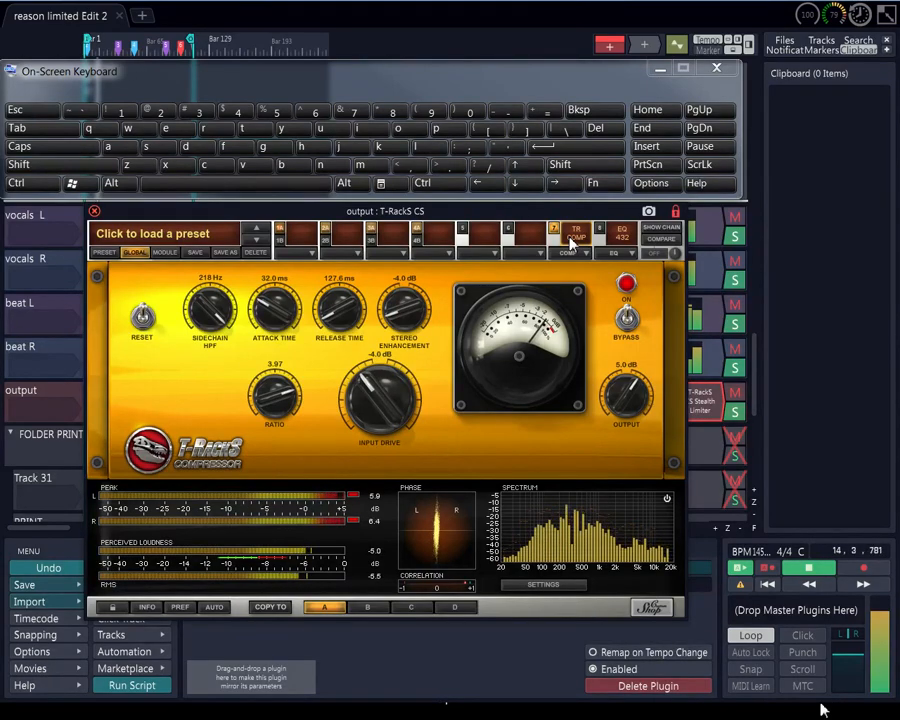
pyautogui.moveTo(540, 217); pyautogui.dragTo(256, 218)
pyautogui.doubleClick(718, 423)
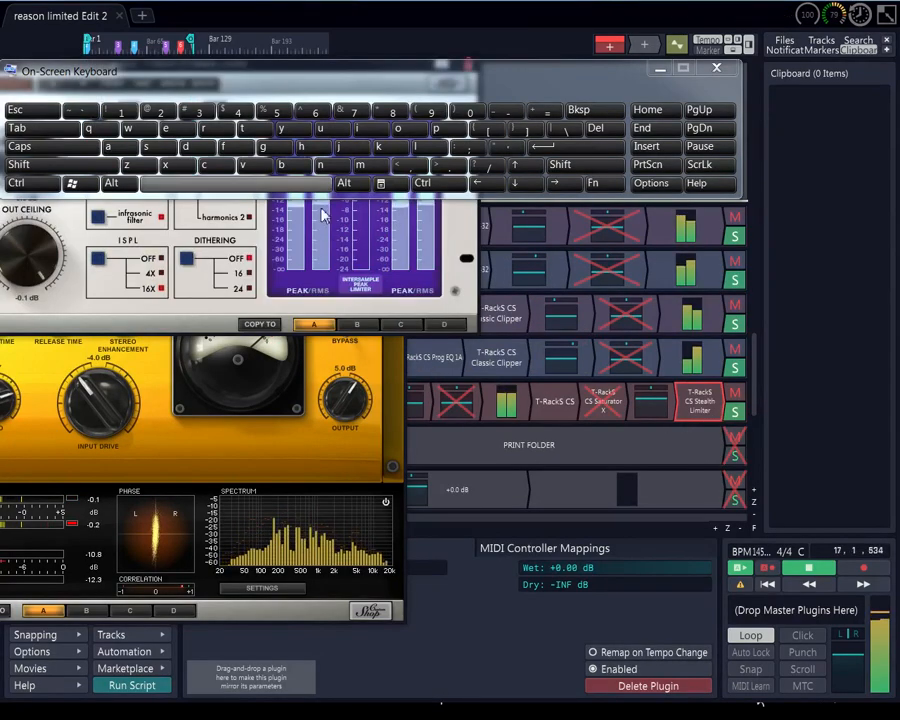
# Place the Stealth Limiter window beside the T-RackS CS window, clear of the on-screen keyboard, to watch its meters, and stop playback
pyautogui.moveTo(231, 70); pyautogui.dragTo(0, 228)
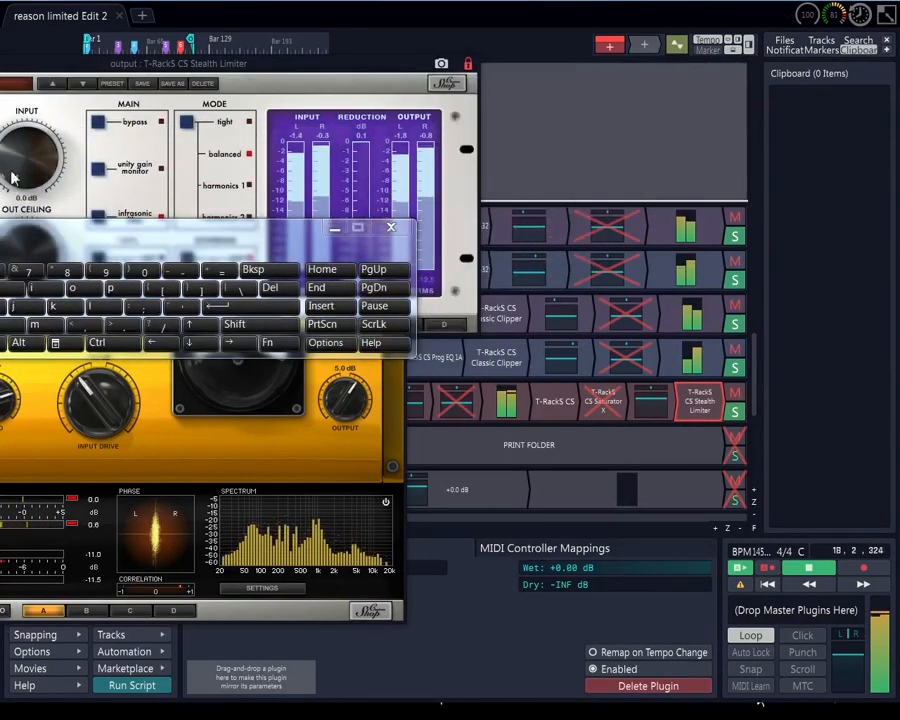
pyautogui.moveTo(196, 69); pyautogui.dragTo(574, 422)
pyautogui.moveTo(360, 215); pyautogui.dragTo(510, 220)
pyautogui.moveTo(203, 234); pyautogui.dragTo(532, 80)
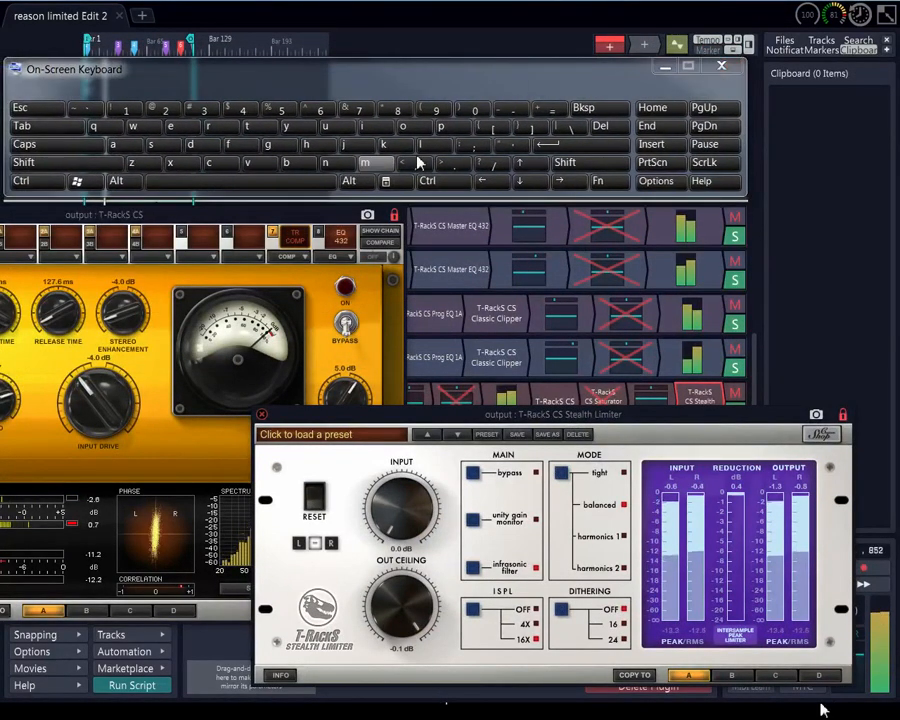
pyautogui.moveTo(280, 214); pyautogui.dragTo(448, 203)
pyautogui.moveTo(643, 432); pyautogui.dragTo(726, 229)
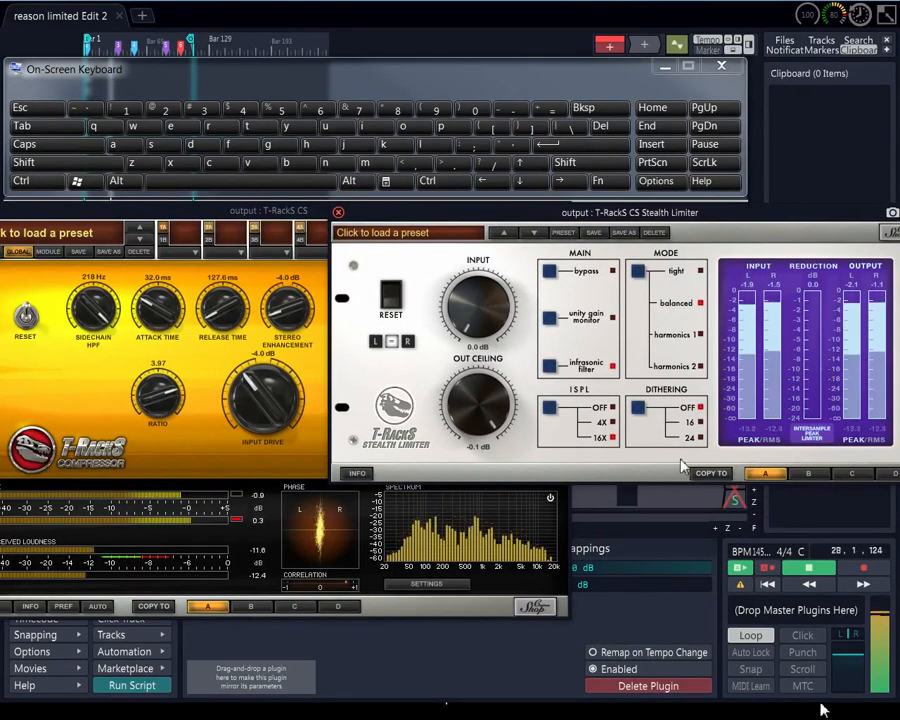
pyautogui.click(804, 571)
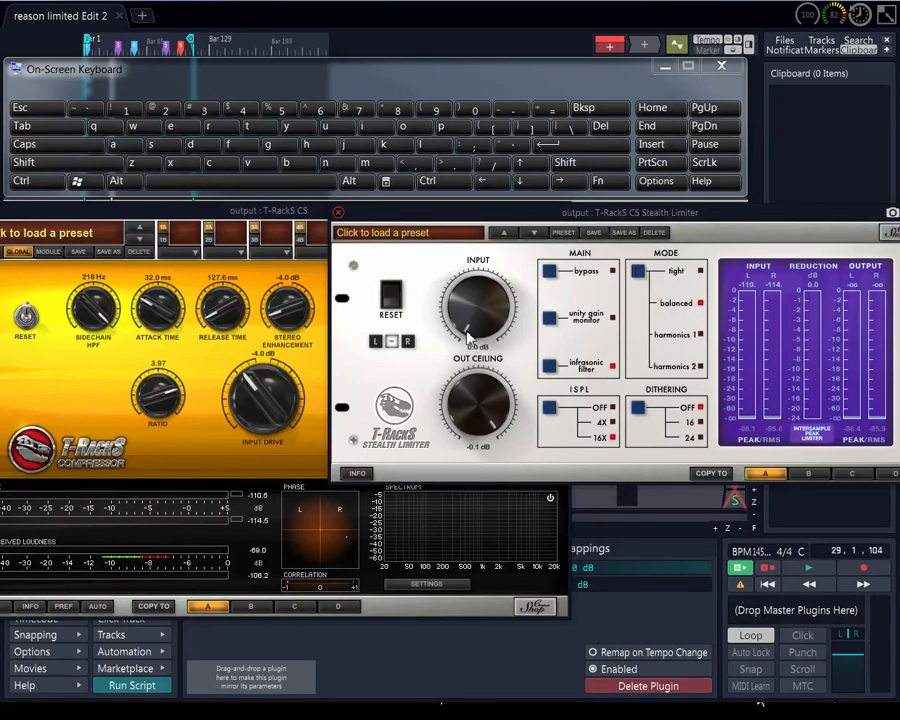
# Bring the output track's T-RackS CS forward and examine the mid and side settings of its Master EQ 432 module
pyautogui.click(162, 256)
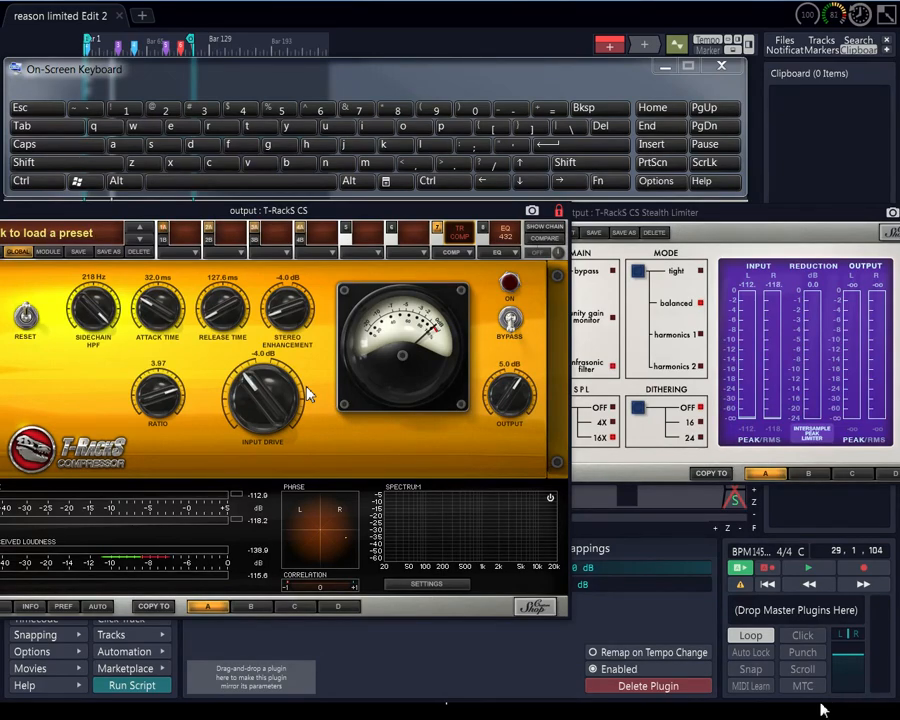
pyautogui.click(484, 232)
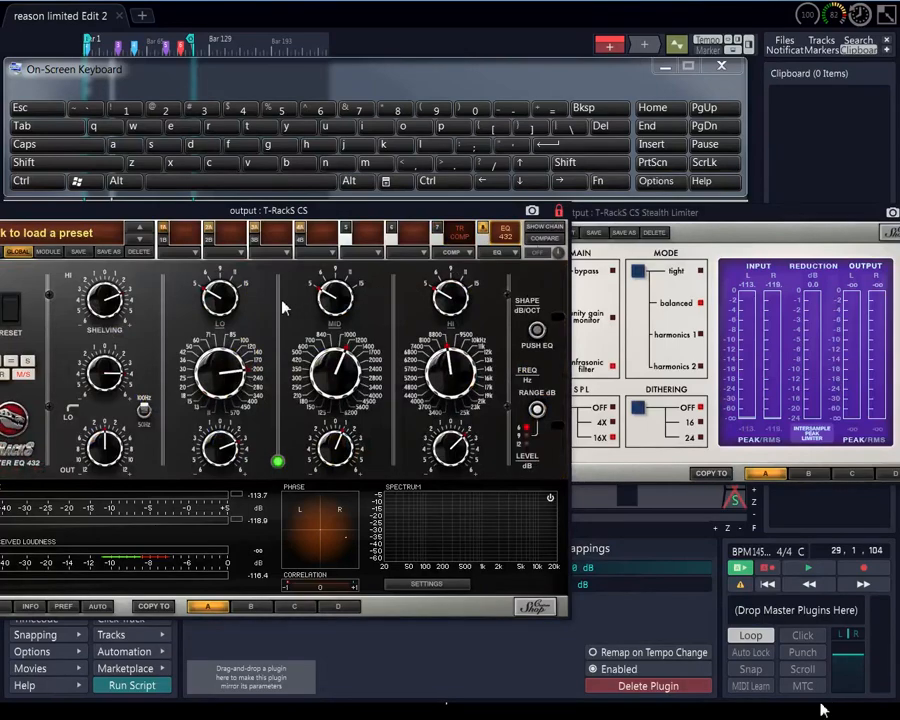
pyautogui.moveTo(170, 215); pyautogui.dragTo(270, 195)
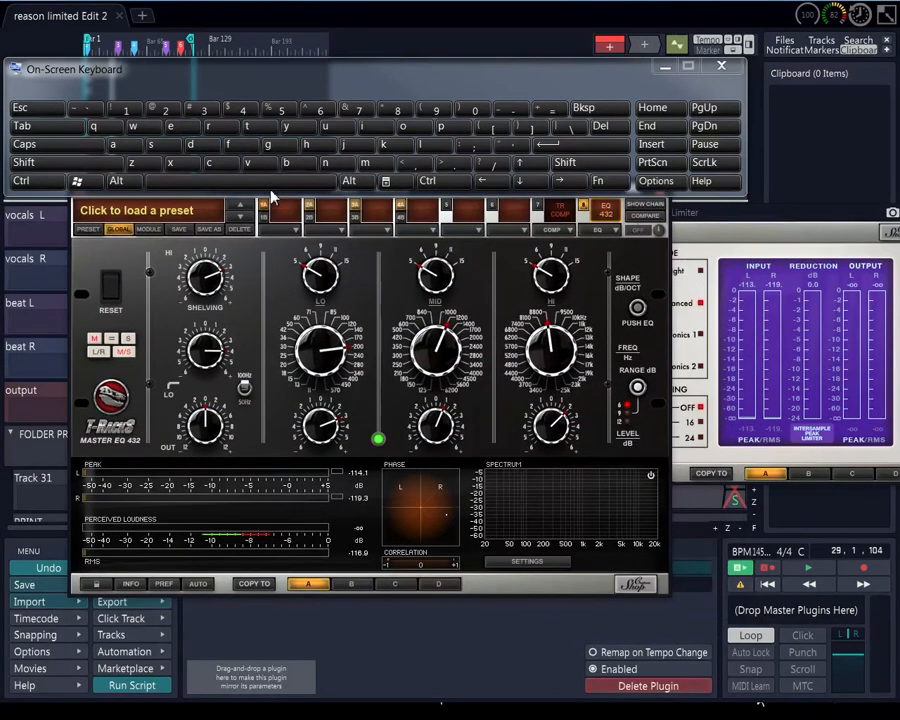
pyautogui.click(93, 340)
pyautogui.click(128, 340)
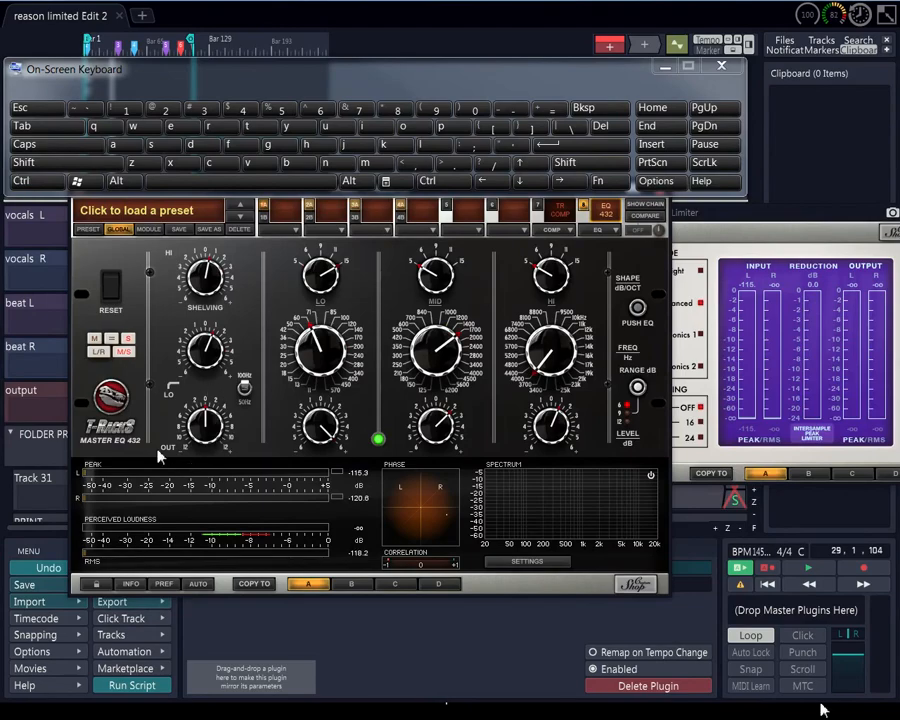
pyautogui.click(100, 352)
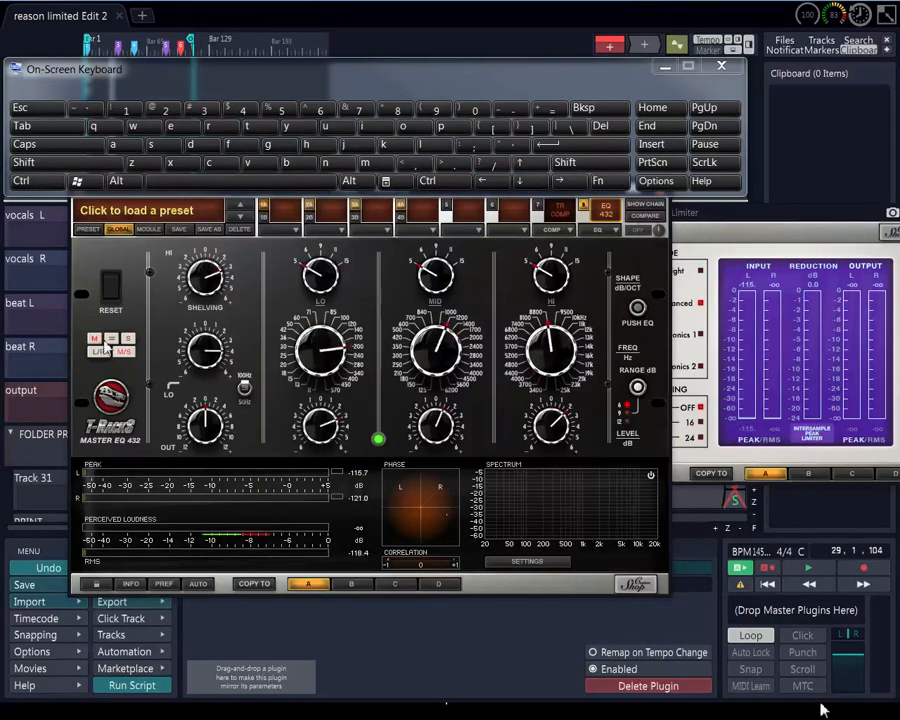
# Show the T-RackS compressor, play the edit from the start, and compare the sound with the Stealth Limiter disabled and re-enabled
pyautogui.click(538, 210)
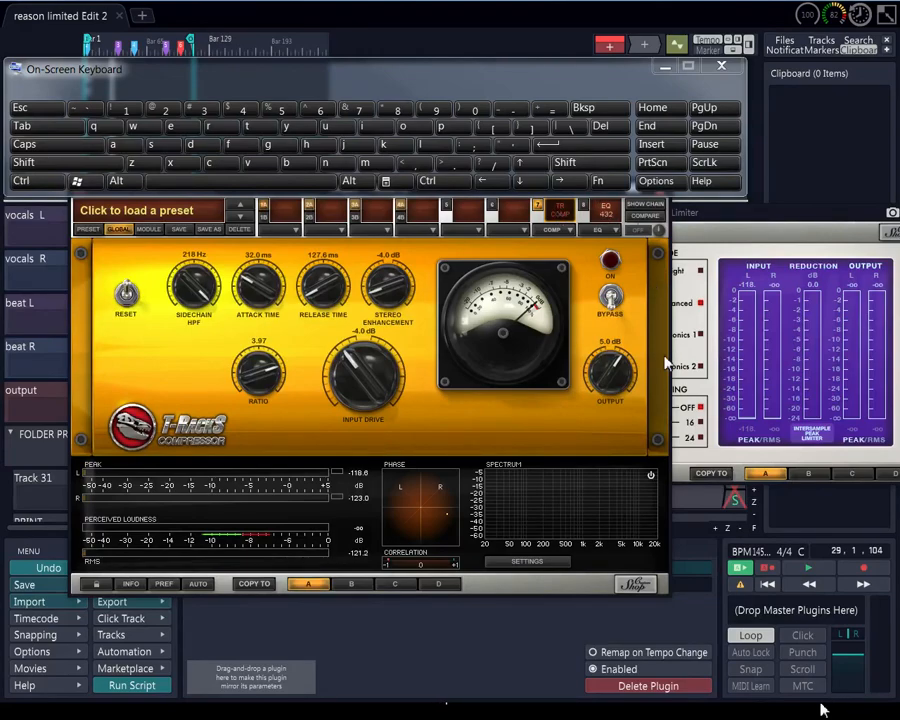
pyautogui.click(773, 587)
pyautogui.click(801, 572)
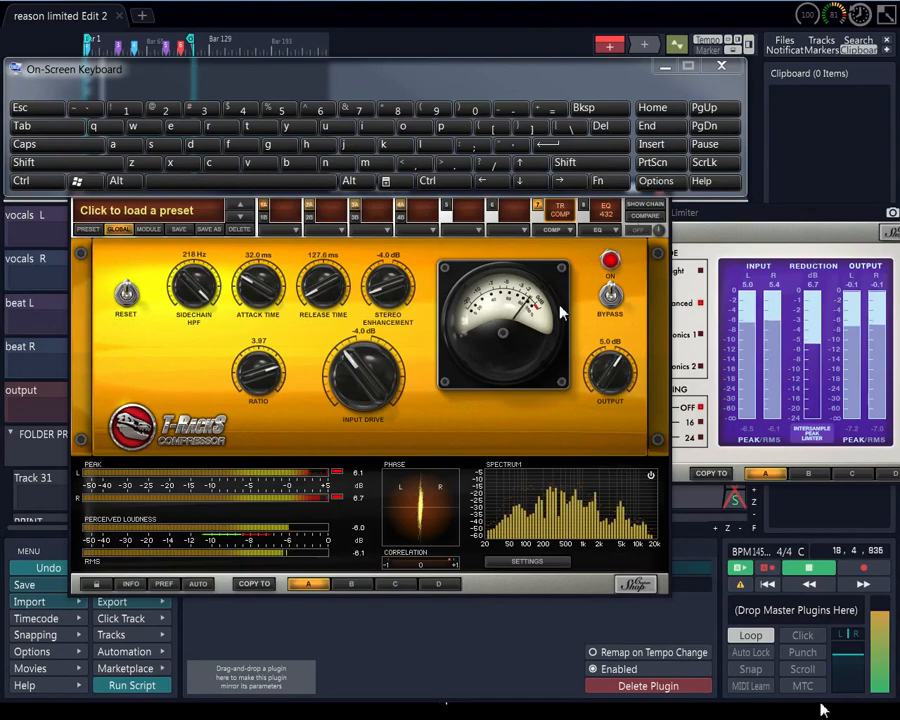
pyautogui.click(237, 147)
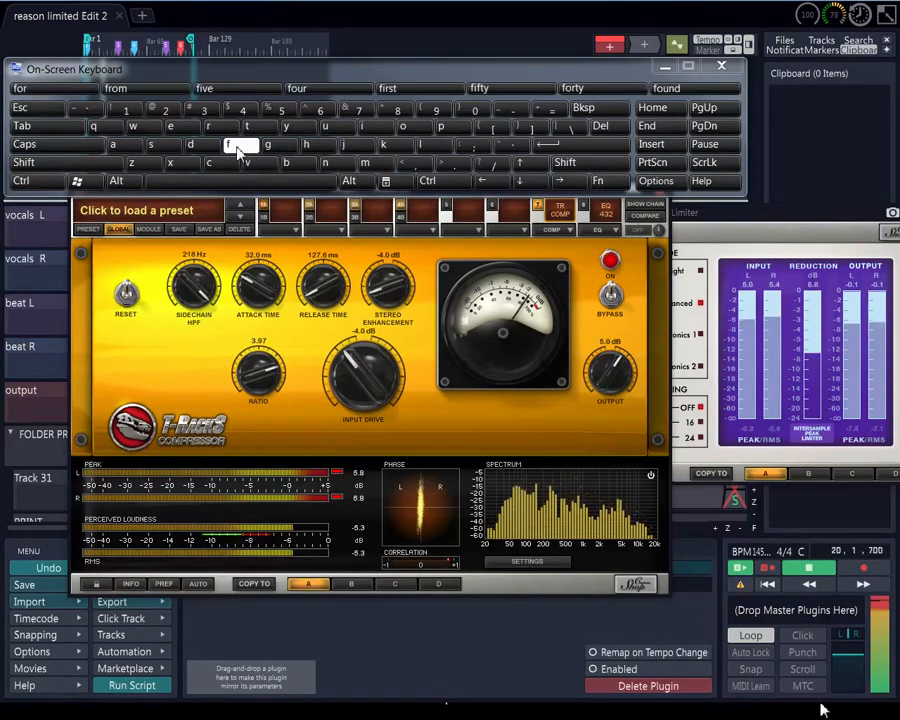
pyautogui.click(237, 147)
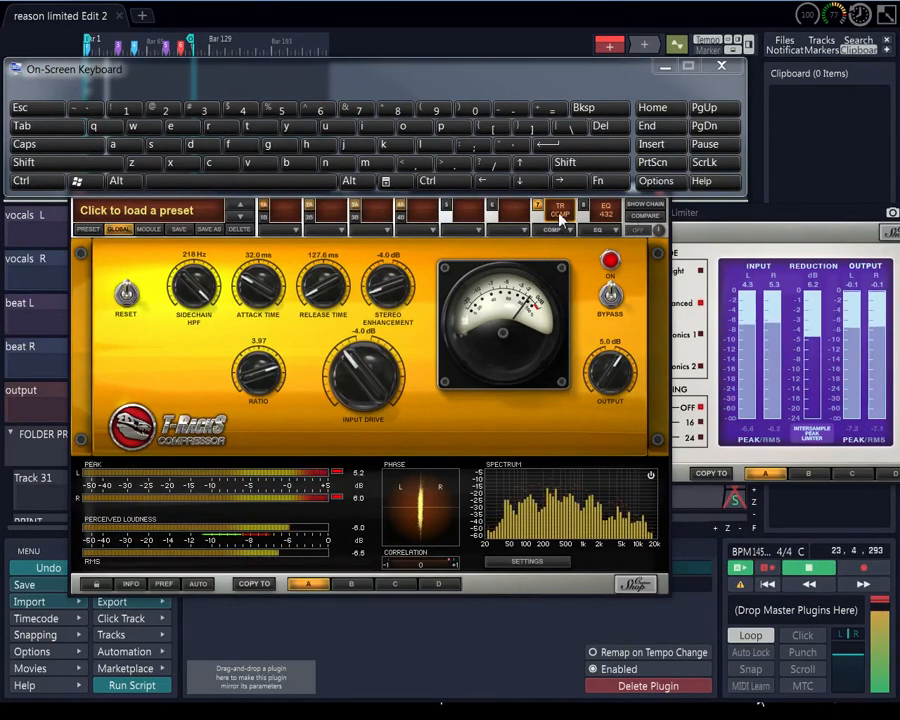
# Compare the mix with the T-RackS compressor and EQ 432 modules bypassed and re-enabled, and stop playback
pyautogui.doubleClick(562, 217)
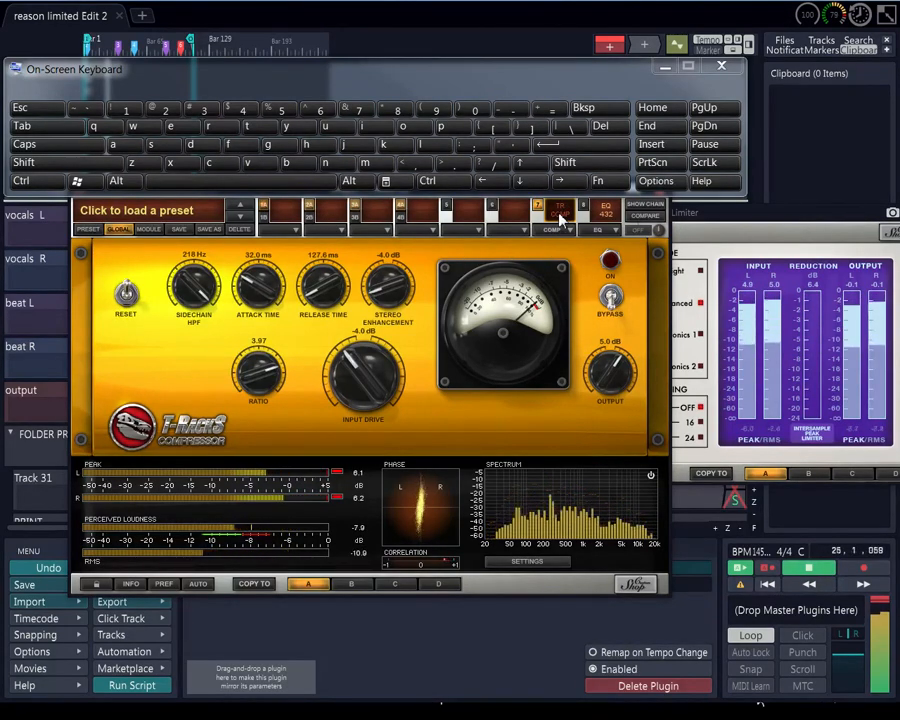
pyautogui.doubleClick(562, 217)
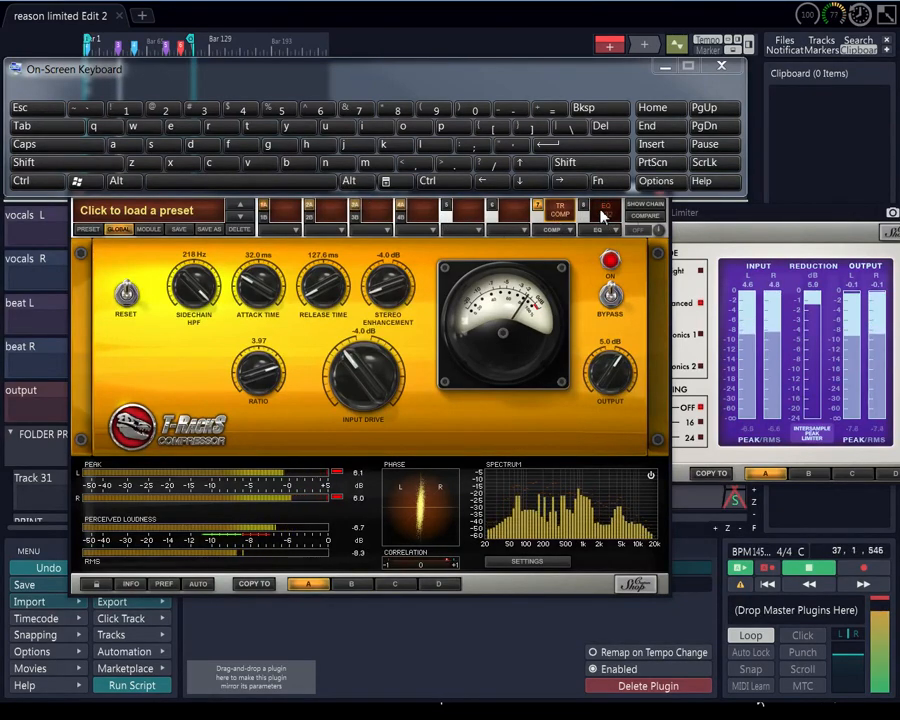
pyautogui.click(806, 572)
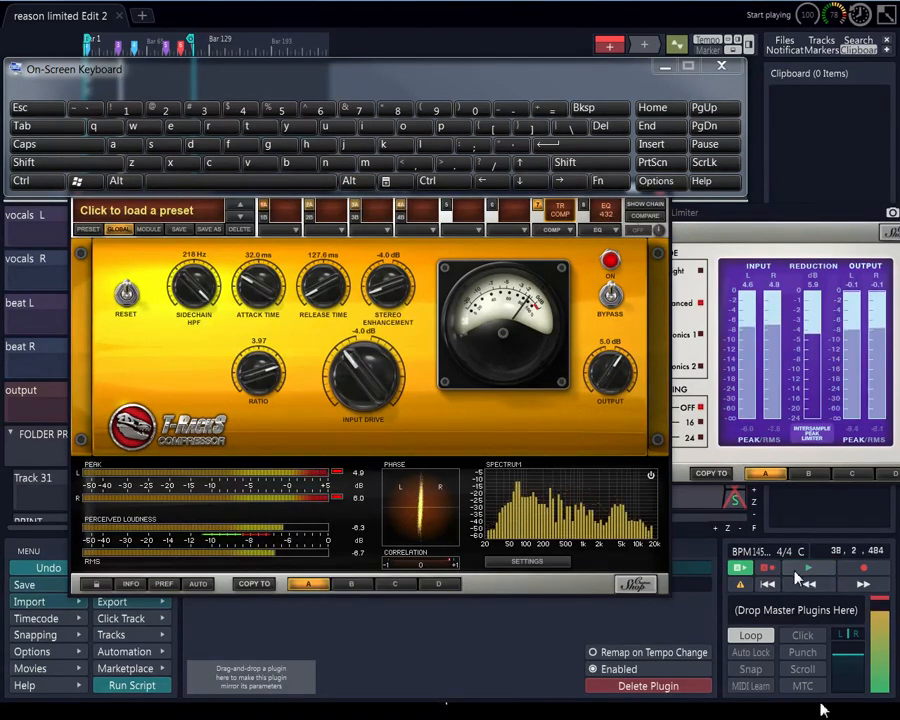
# Return to the Master EQ 432 module and switch from its mid settings to its side settings
pyautogui.click(586, 209)
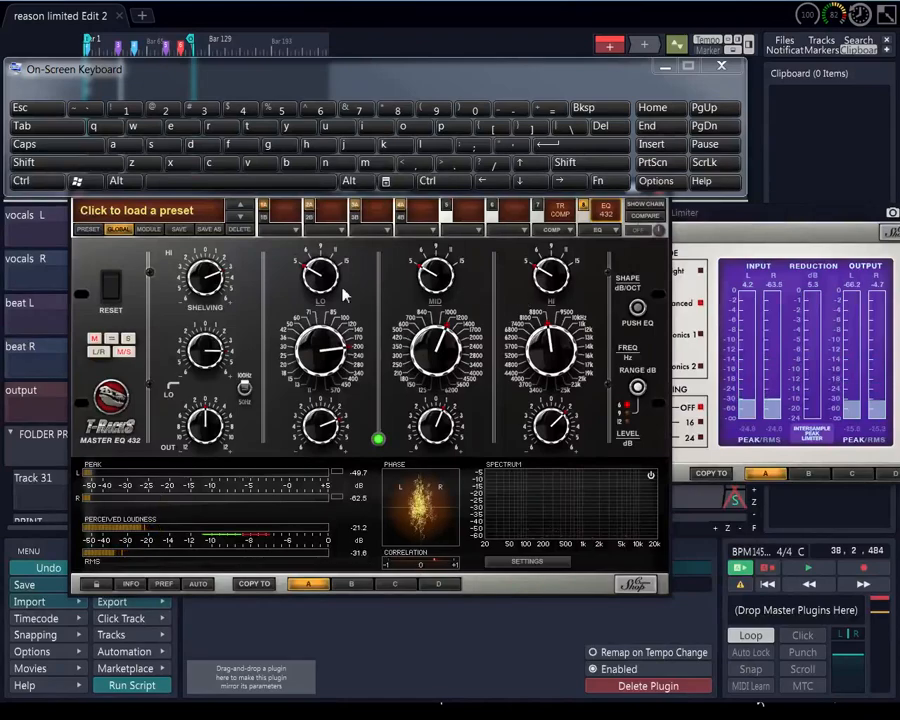
pyautogui.click(128, 339)
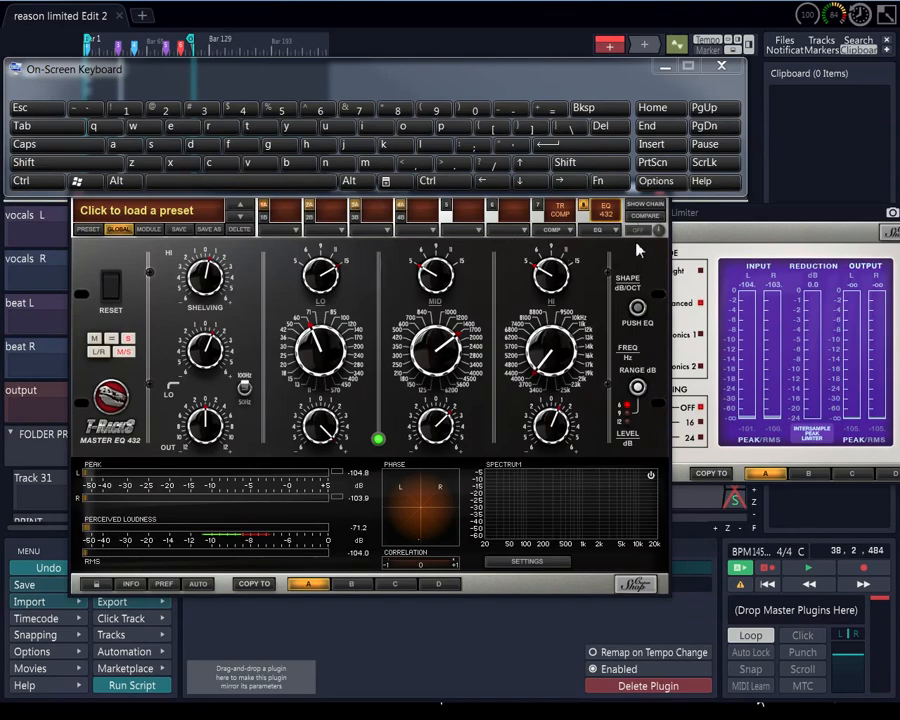
# Move the overlapping windows apart and close the output track's T-RackS CS and Stealth Limiter windows
pyautogui.moveTo(165, 85); pyautogui.dragTo(165, 41)
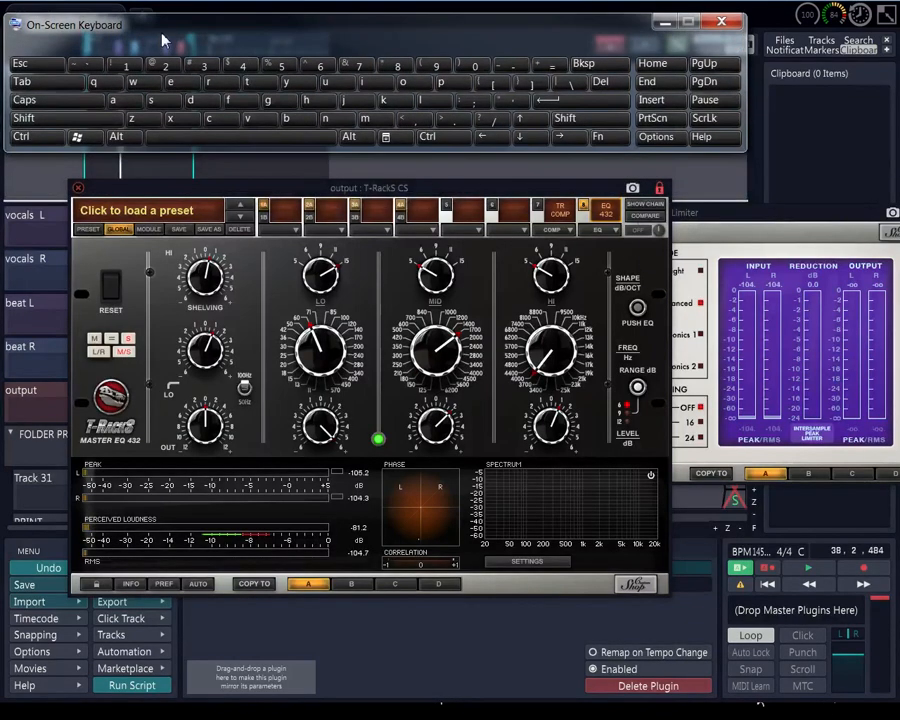
pyautogui.moveTo(146, 191); pyautogui.dragTo(150, 268)
pyautogui.moveTo(115, 24); pyautogui.dragTo(115, 66)
pyautogui.moveTo(180, 289); pyautogui.dragTo(163, 237)
pyautogui.click(66, 236)
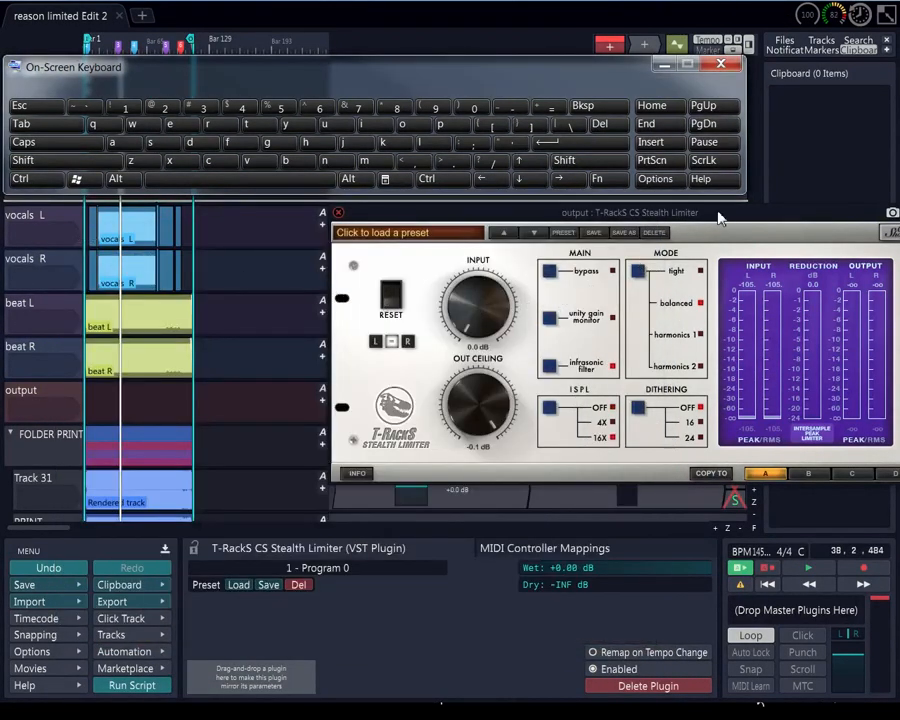
pyautogui.moveTo(480, 212); pyautogui.dragTo(318, 222)
pyautogui.click(180, 224)
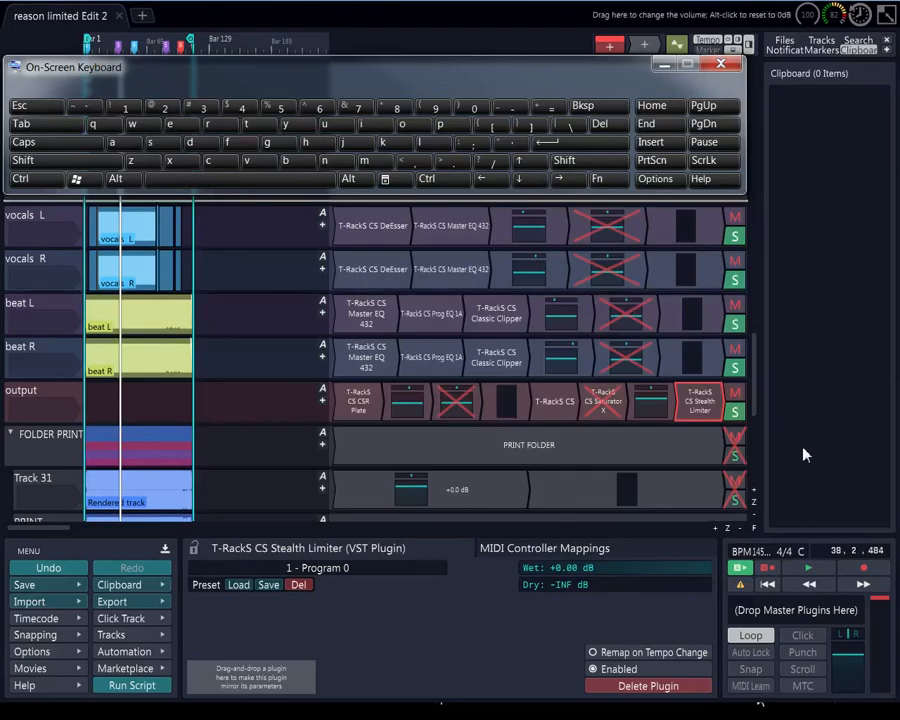
# Open the output track's T-RackS CS Saturator X clear of the on-screen keyboard to review its settings, closing and reopening its window
pyautogui.doubleClick(600, 405)
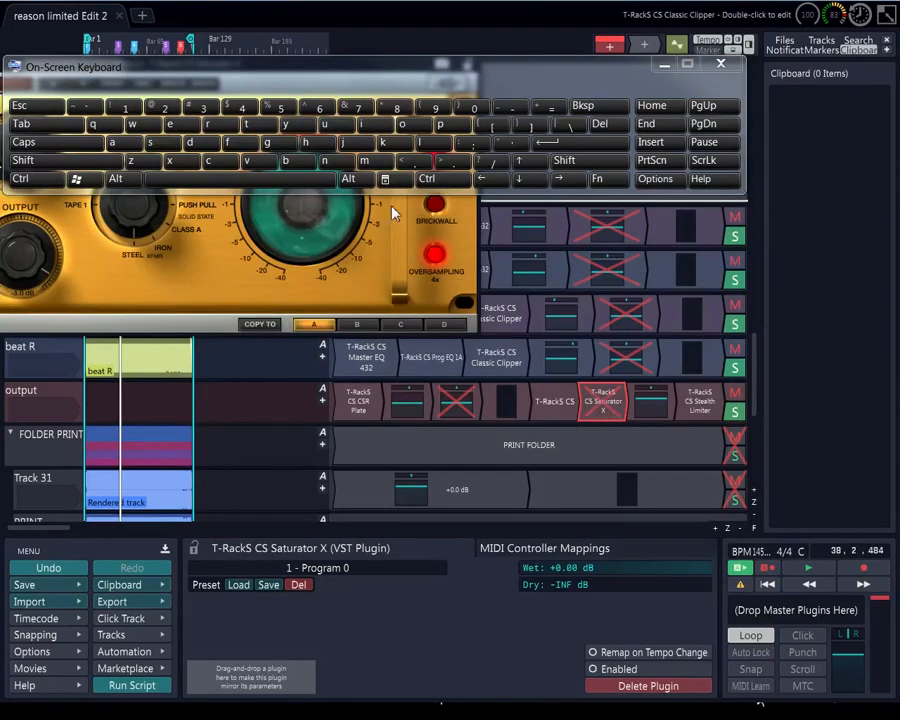
pyautogui.moveTo(312, 66); pyautogui.dragTo(0, 84)
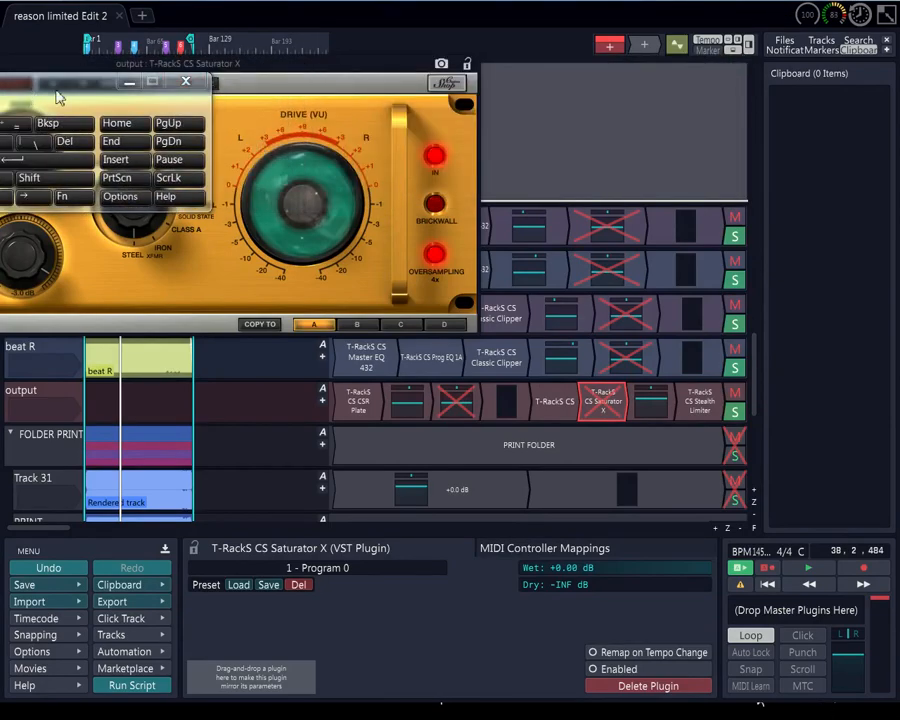
pyautogui.moveTo(348, 70); pyautogui.dragTo(460, 420)
pyautogui.moveTo(30, 98); pyautogui.dragTo(568, 90)
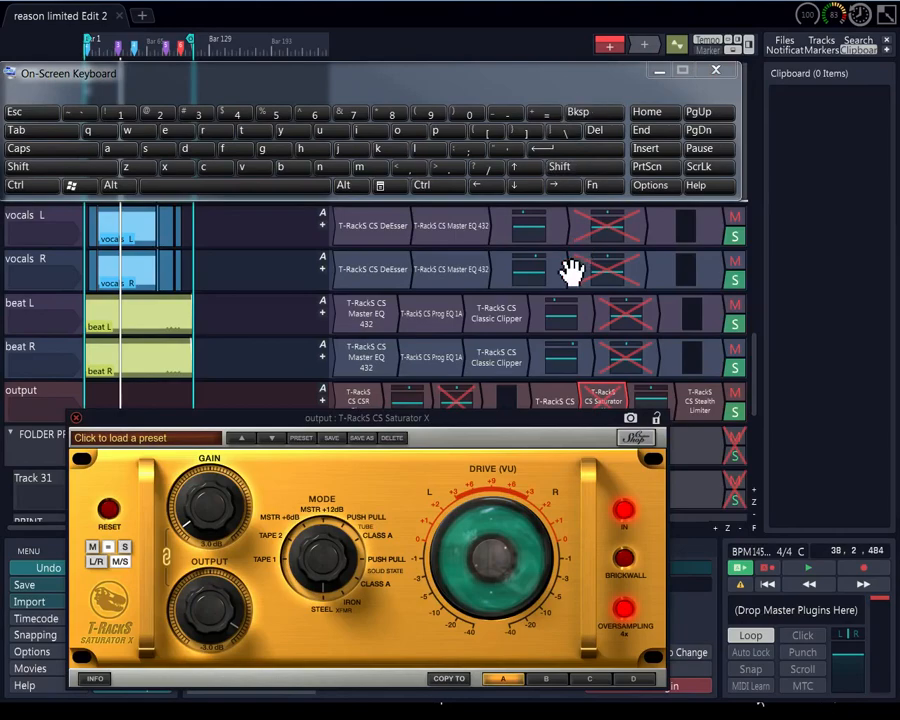
pyautogui.moveTo(435, 430); pyautogui.dragTo(450, 262)
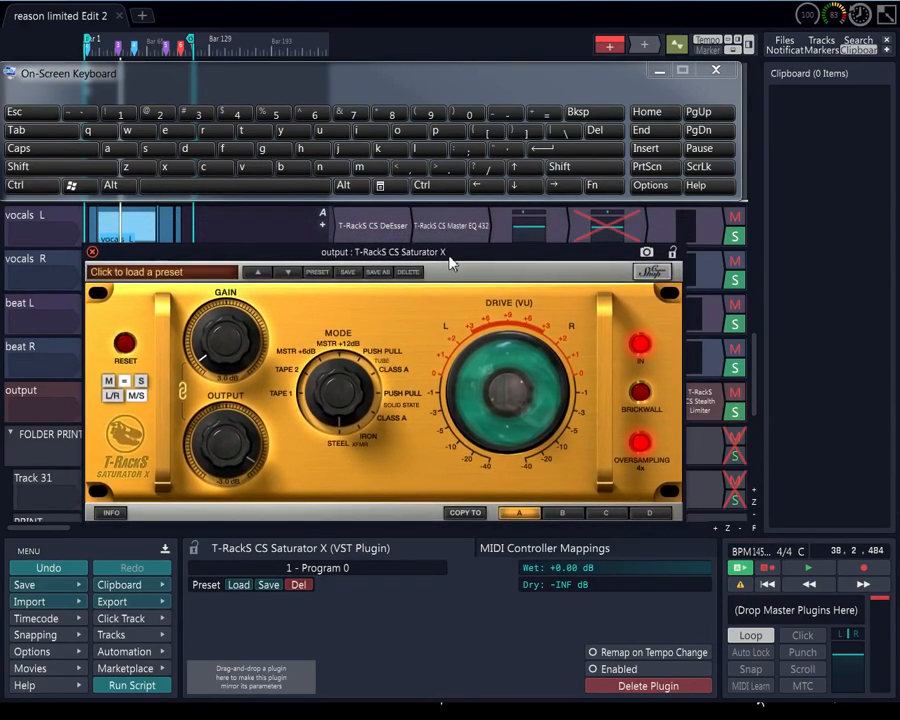
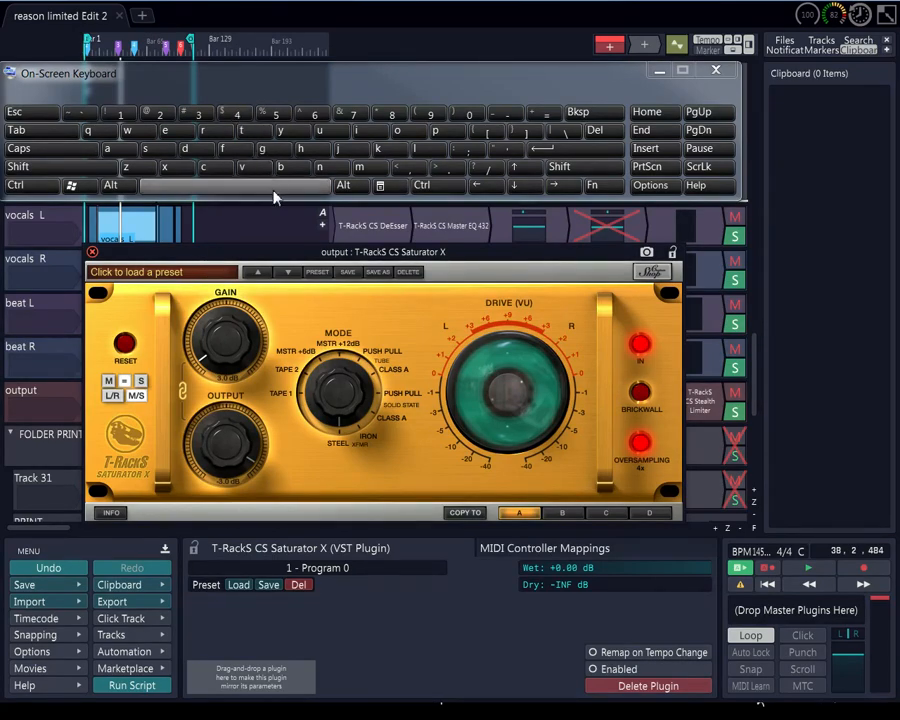
pyautogui.click(92, 253)
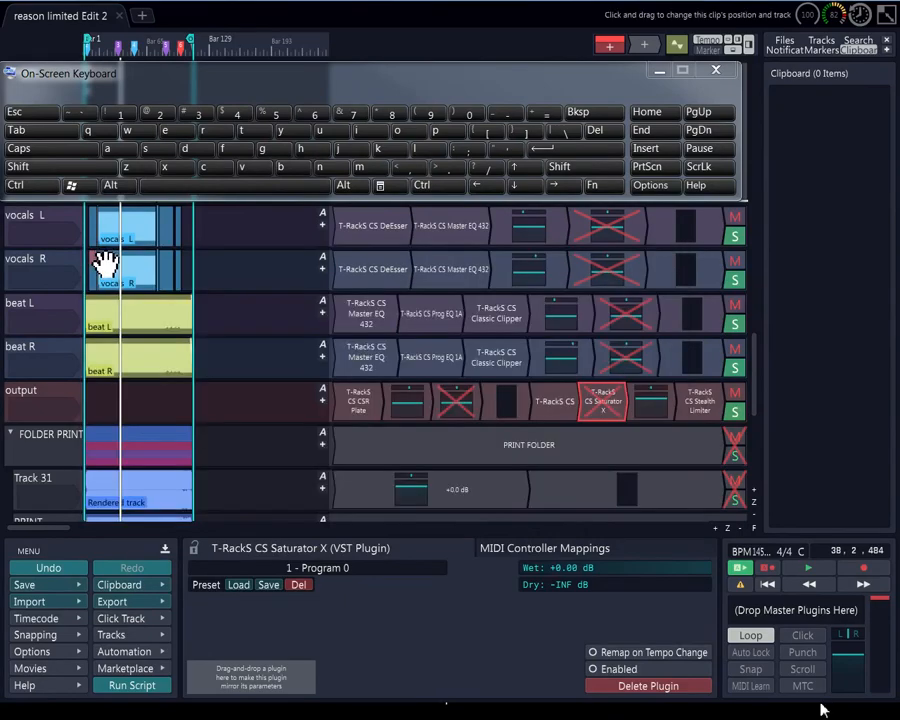
pyautogui.doubleClick(612, 418)
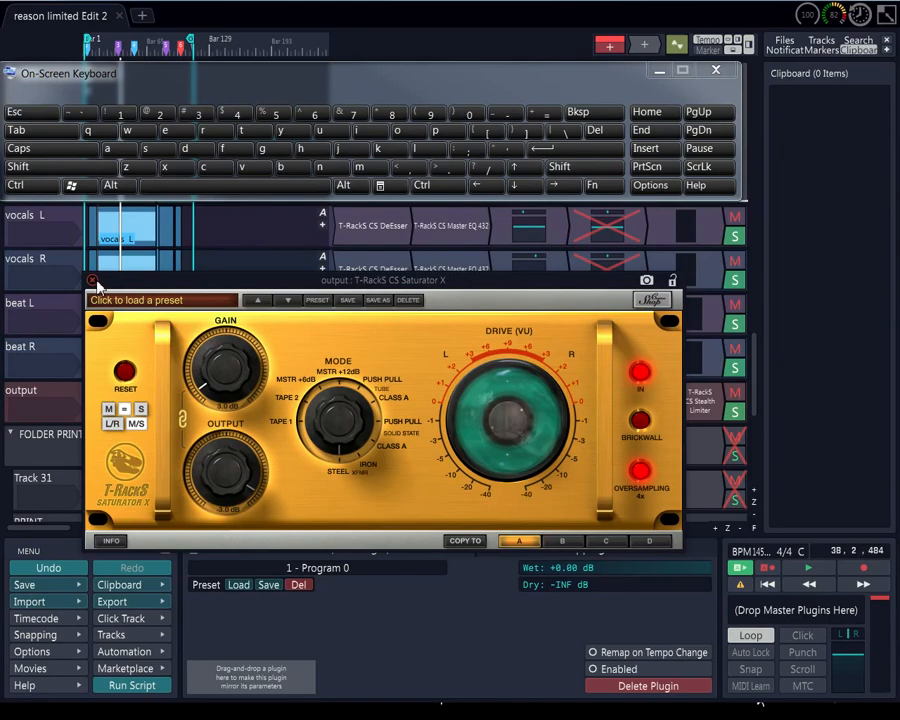
# Play the mix from the start, enable the output track's Saturator X during playback to compare the sound, and stop
pyautogui.moveTo(116, 280); pyautogui.dragTo(106, 165)
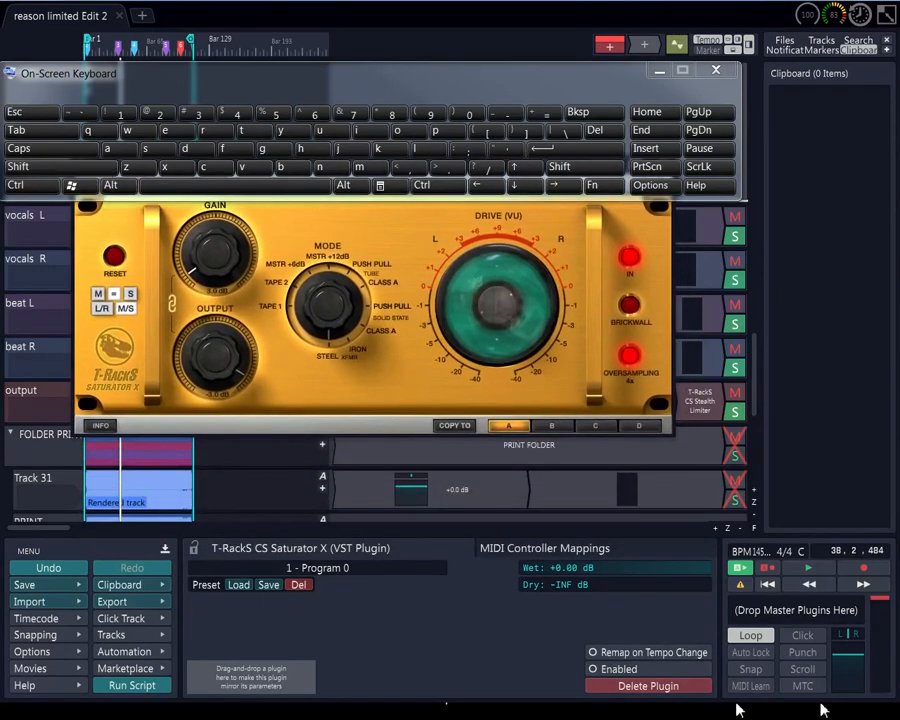
pyautogui.click(807, 568)
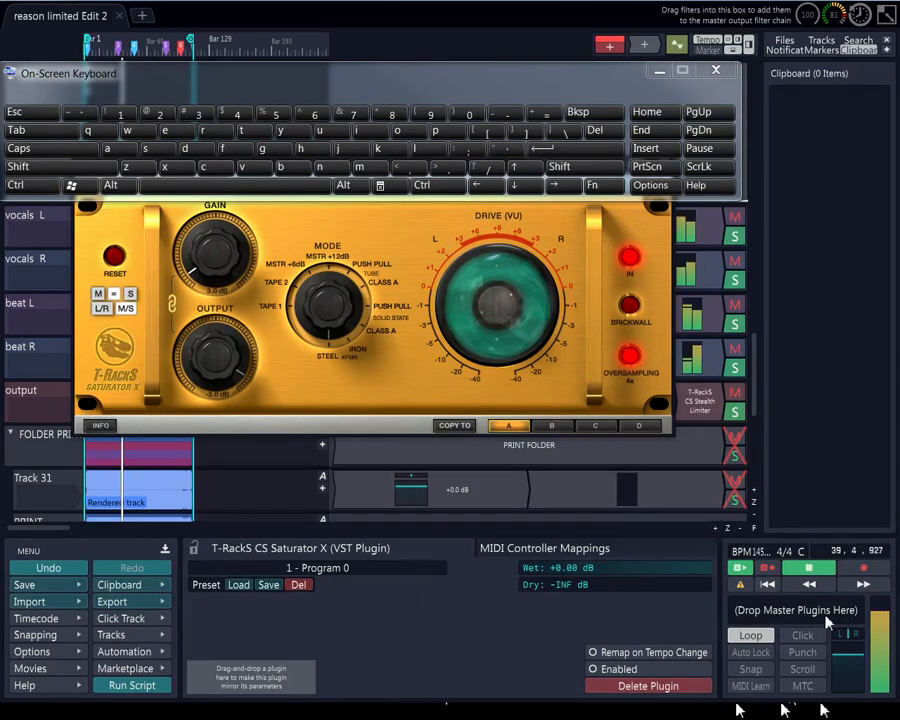
pyautogui.click(767, 584)
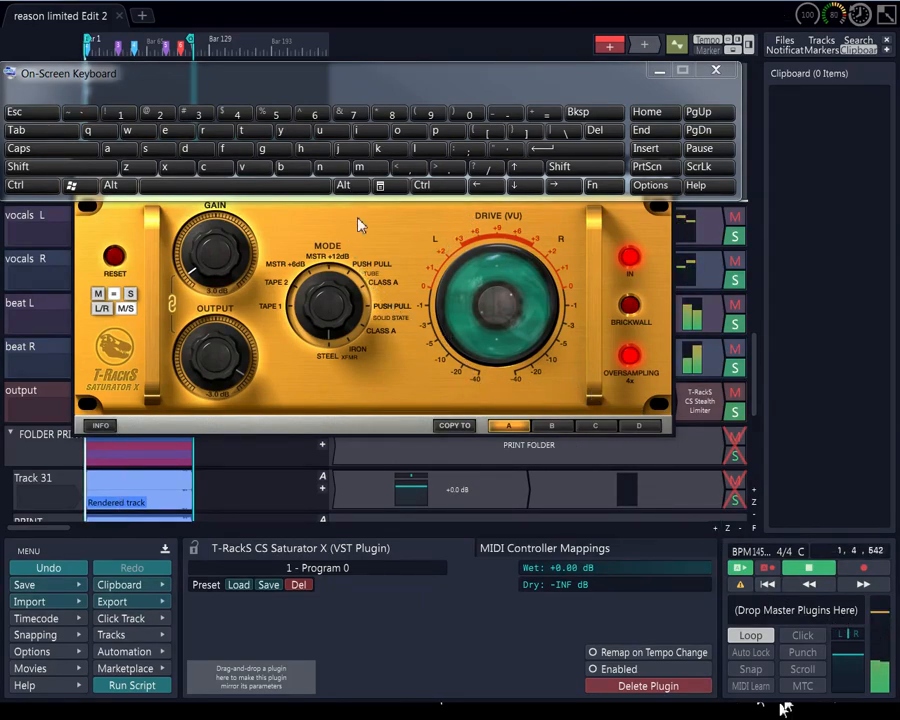
pyautogui.click(596, 669)
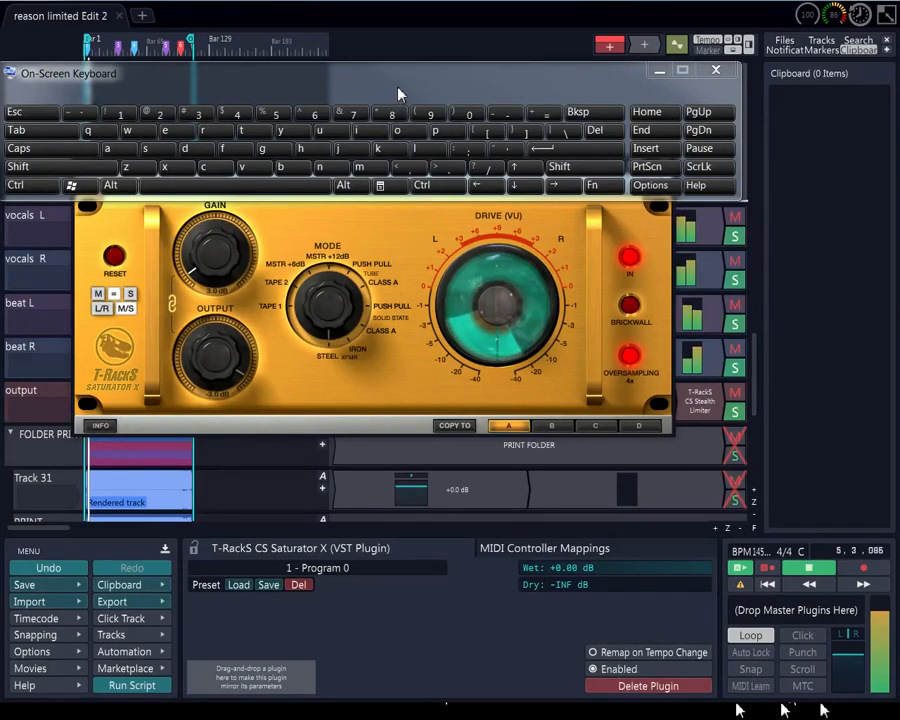
pyautogui.click(808, 570)
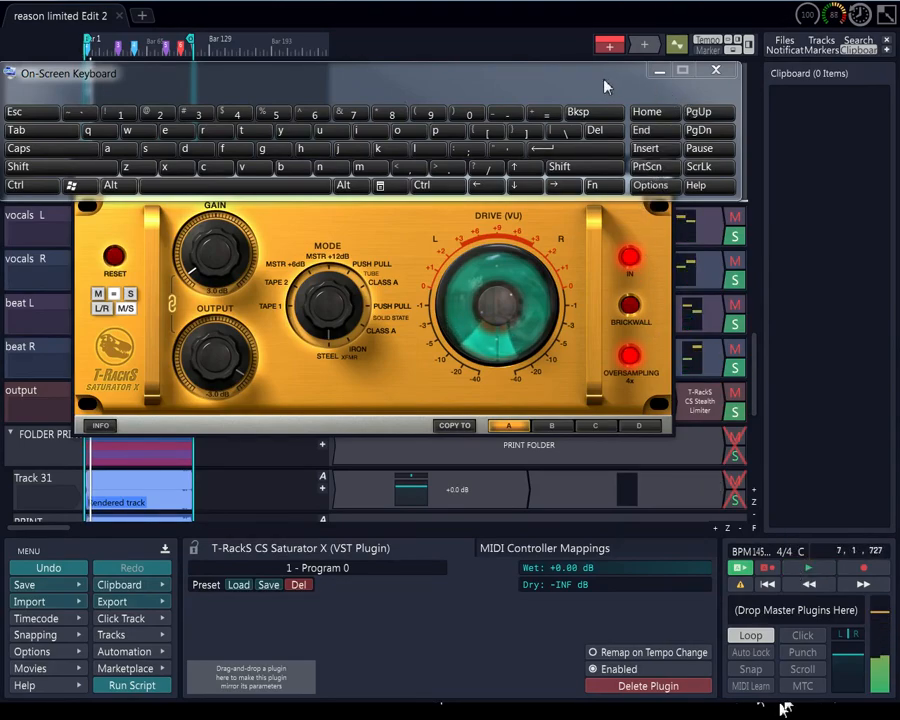
# Close the on-screen keyboard and move the Saturator X window clear of the tracks to view the output track's plugin chain
pyautogui.click(729, 74)
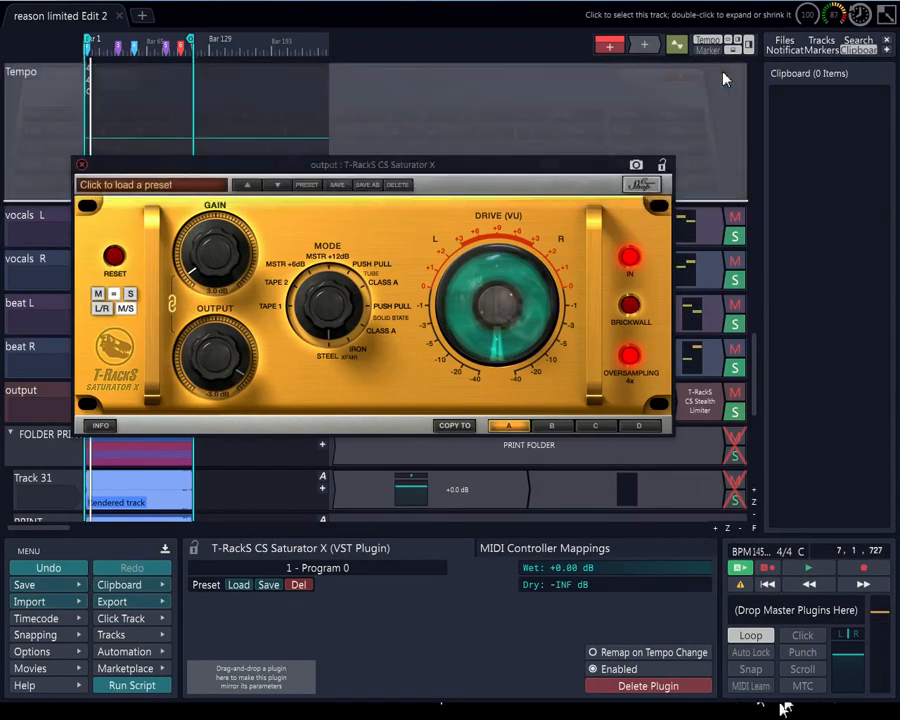
pyautogui.moveTo(477, 170); pyautogui.dragTo(486, 224)
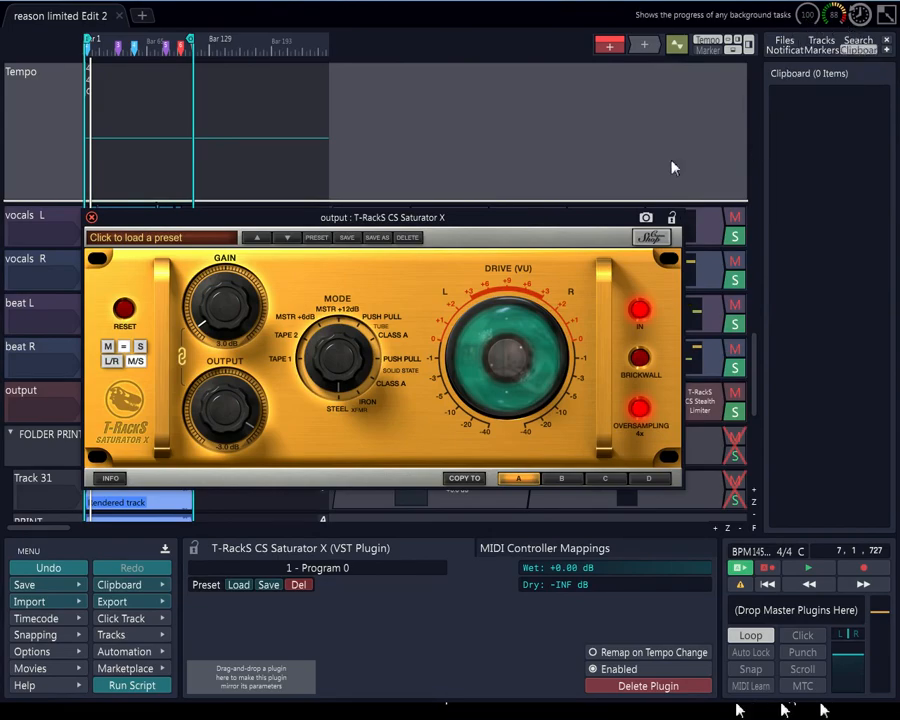
pyautogui.moveTo(461, 221); pyautogui.dragTo(465, 412)
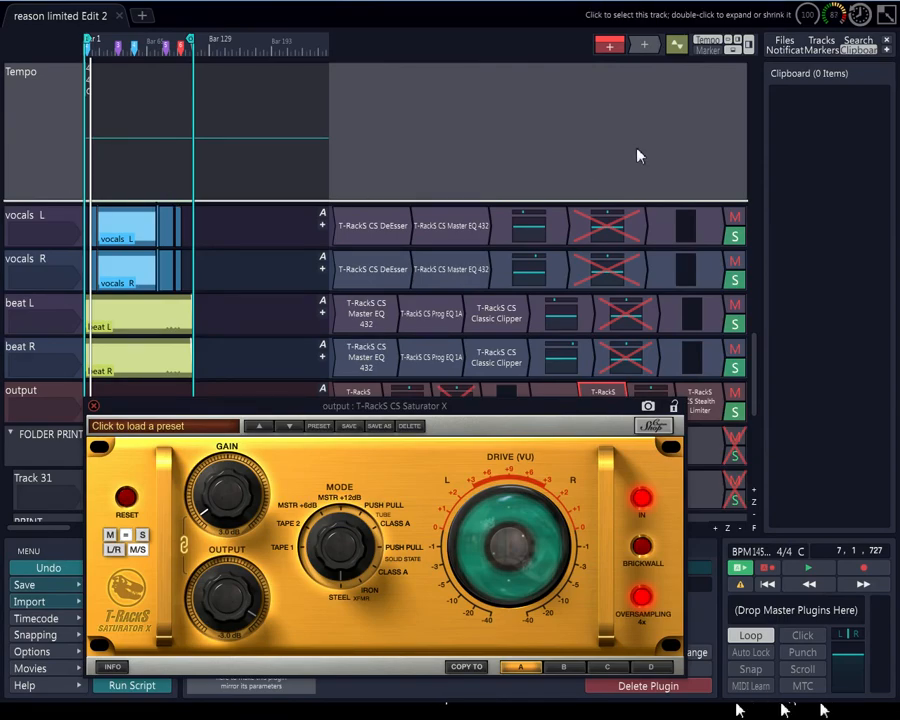
pyautogui.moveTo(502, 410); pyautogui.dragTo(487, 552)
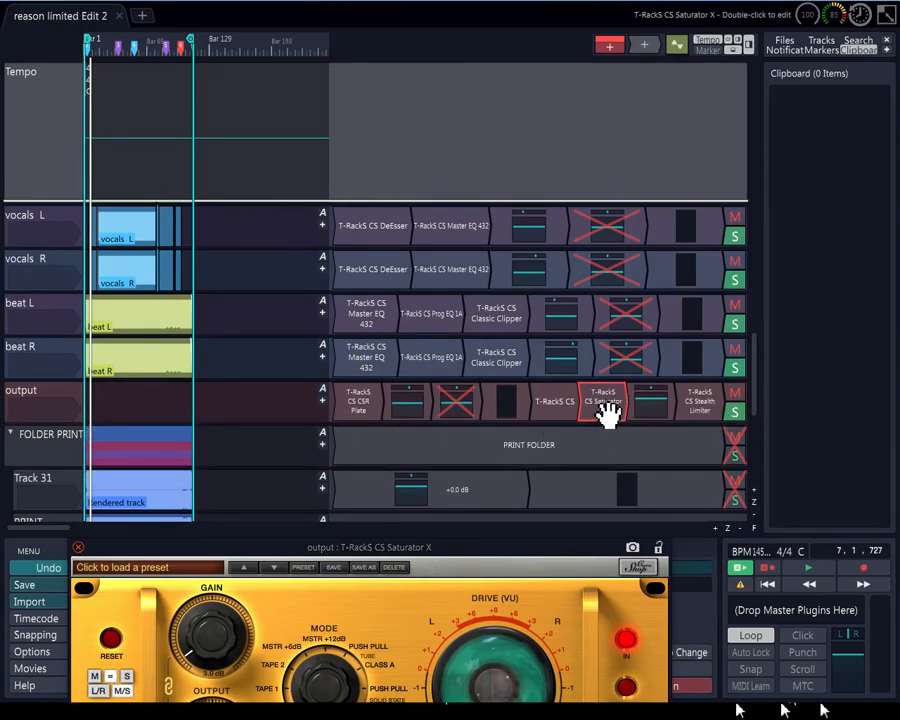
pyautogui.moveTo(757, 382)
pyautogui.mouseDown()
pyautogui.moveTo(758, 466)
pyautogui.moveTo(758, 327)
pyautogui.moveTo(765, 412)
pyautogui.moveTo(762, 366)
pyautogui.moveTo(763, 398)
pyautogui.mouseUp()
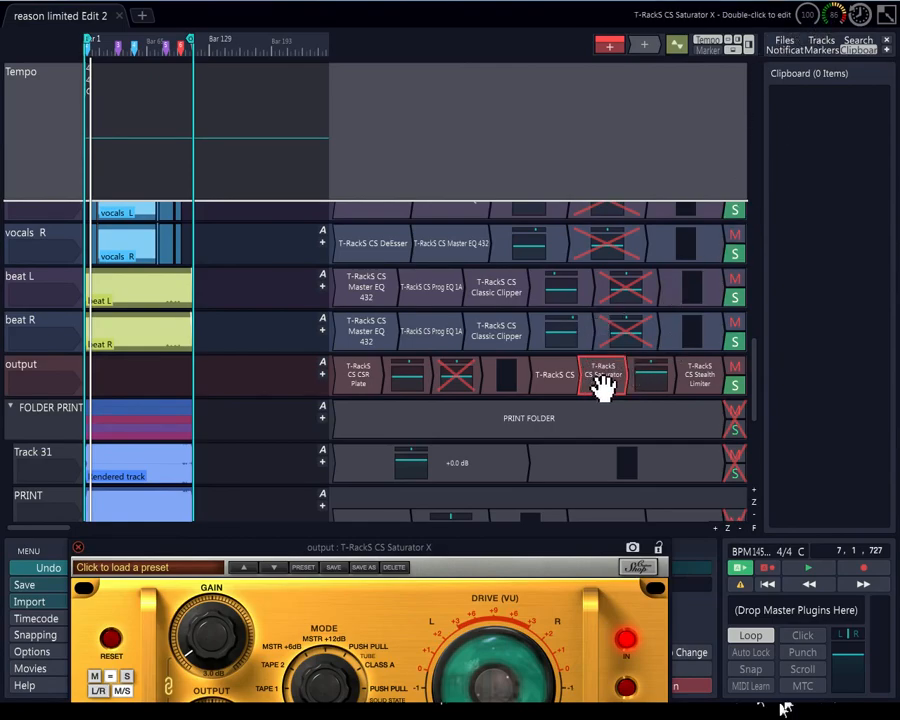
# Set Saturator X's oversampling to 1x and enable the plugin on the output track, keeping its window clear of the plugin properties
pyautogui.moveTo(507, 556); pyautogui.dragTo(563, 302)
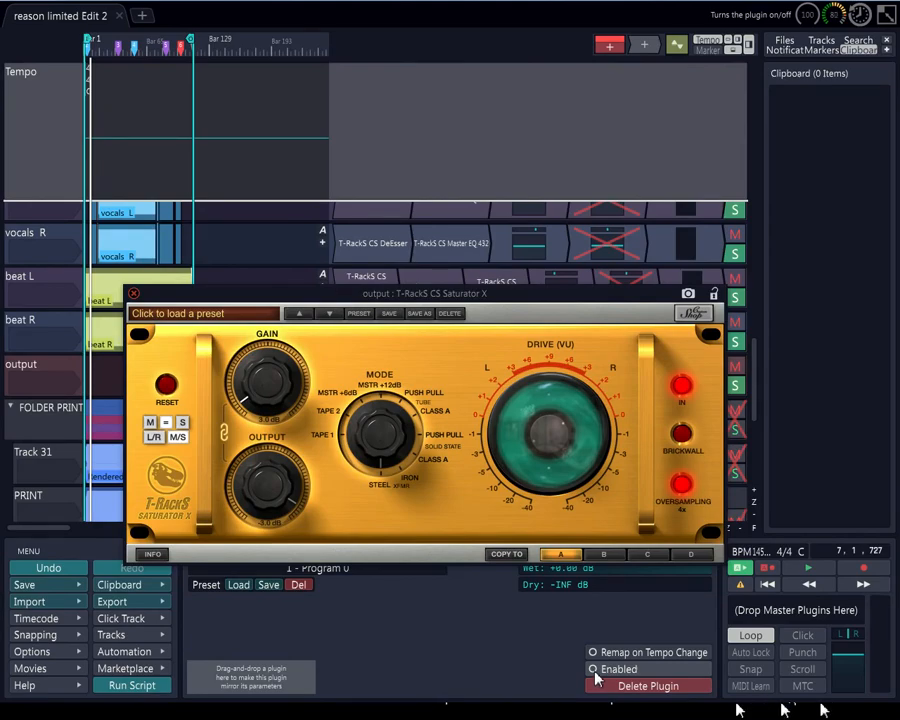
pyautogui.click(681, 484)
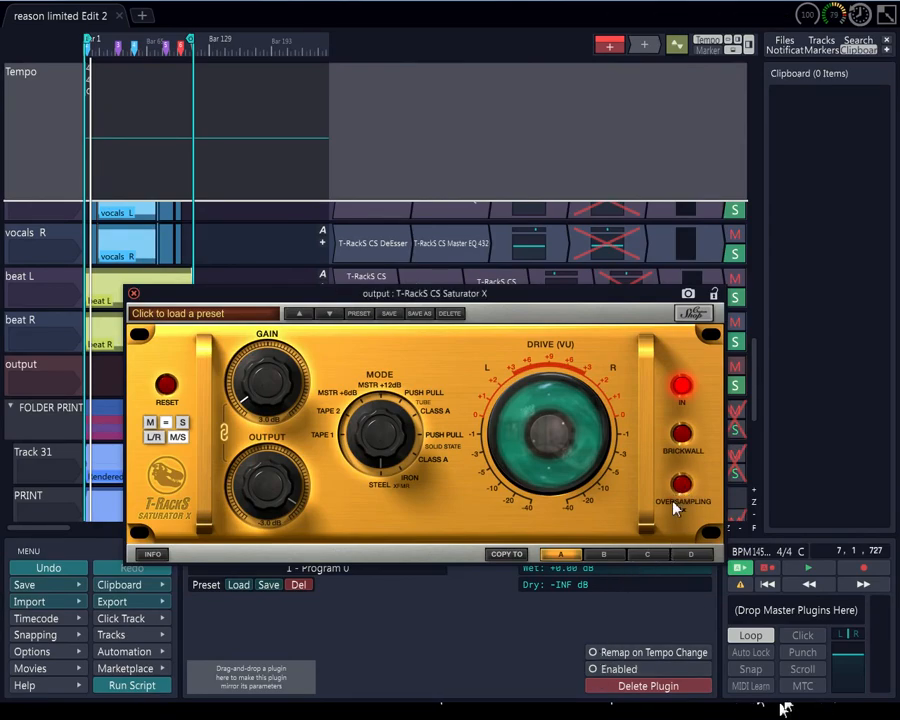
pyautogui.click(592, 670)
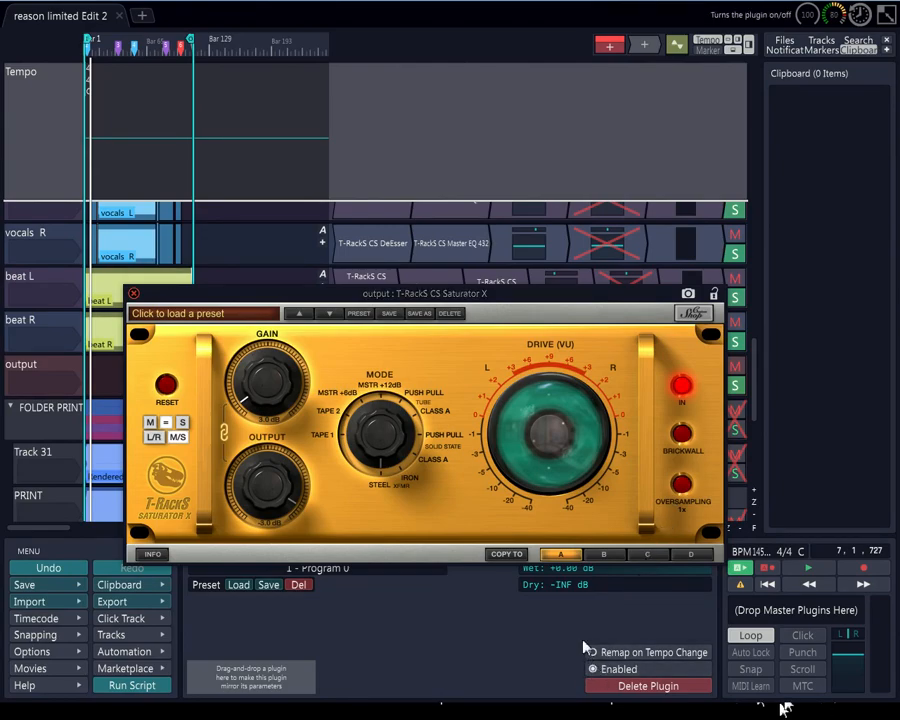
pyautogui.moveTo(148, 299); pyautogui.dragTo(122, 116)
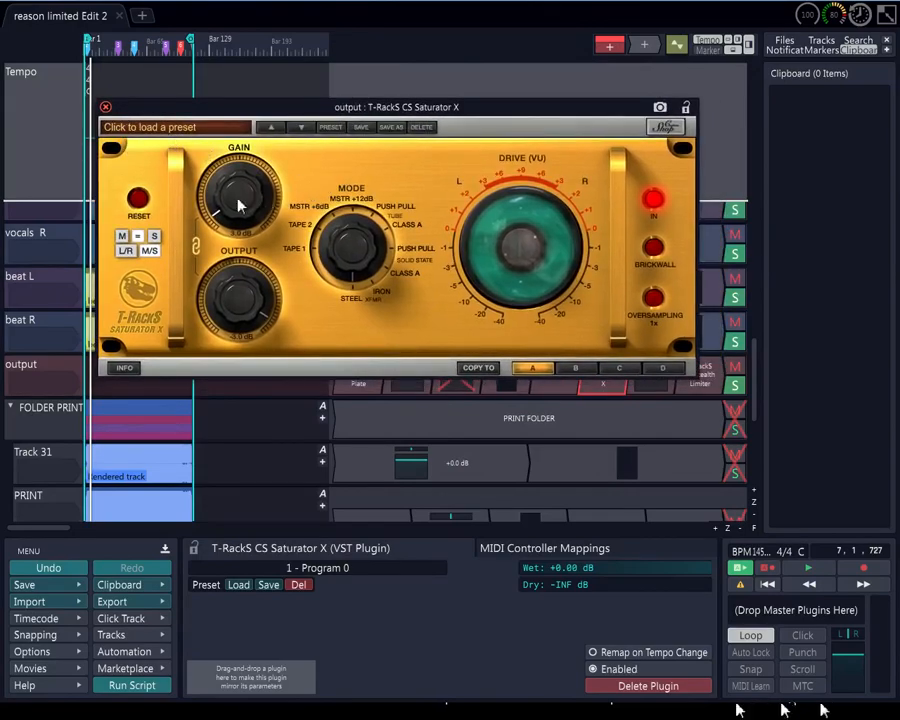
# Play the mix from the start while auditioning Saturator X's Iron and tube Class A modes, return to Steel, and stop
pyautogui.click(767, 584)
pyautogui.click(808, 567)
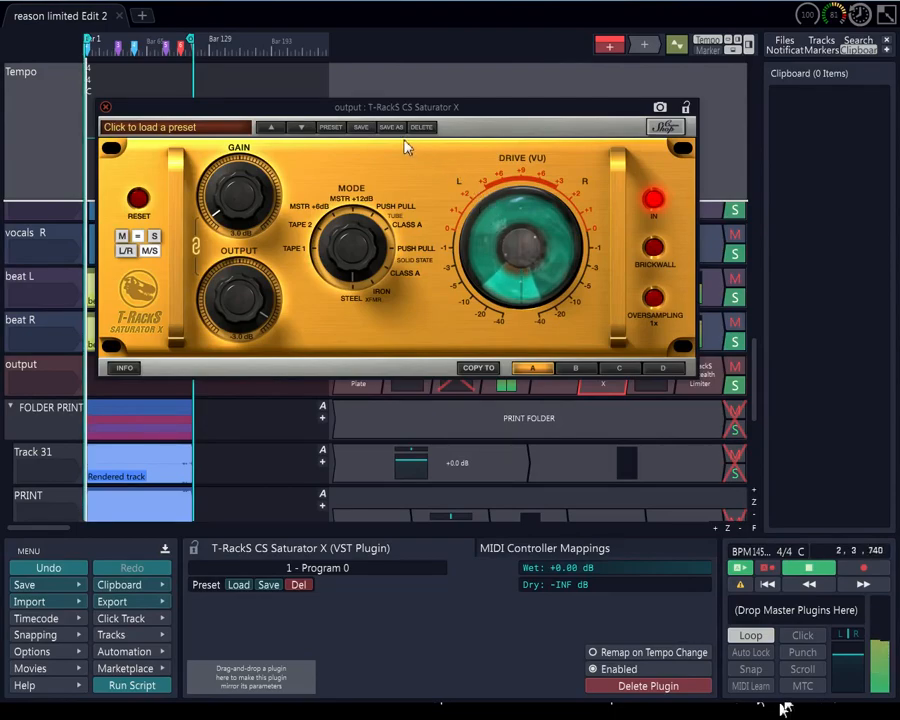
pyautogui.moveTo(400, 112); pyautogui.dragTo(402, 152)
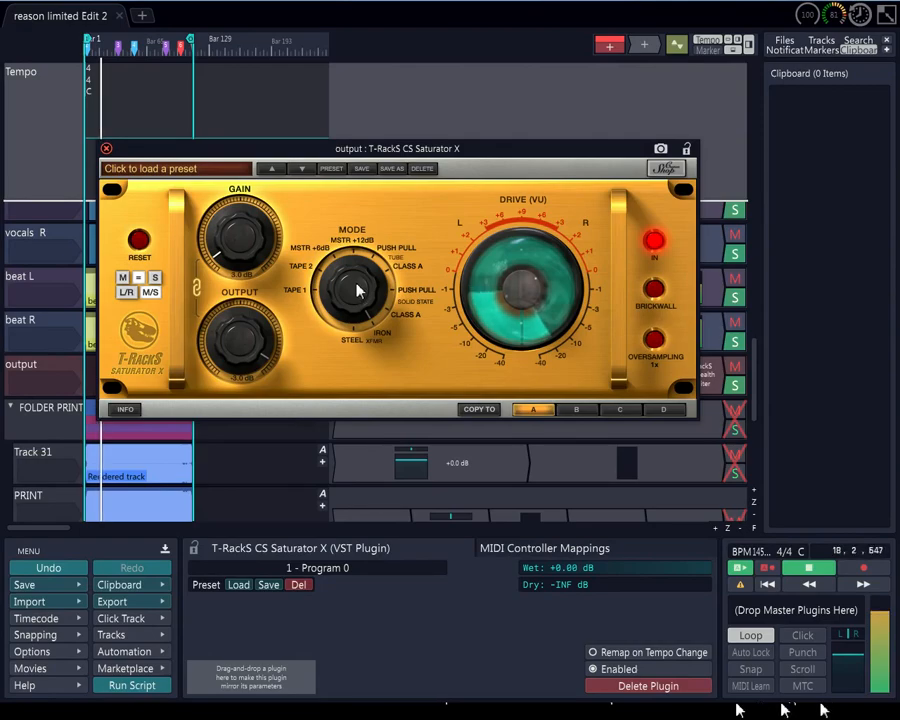
pyautogui.moveTo(357, 284)
pyautogui.mouseDown()
pyautogui.moveTo(362, 327)
pyautogui.moveTo(356, 294)
pyautogui.mouseUp()
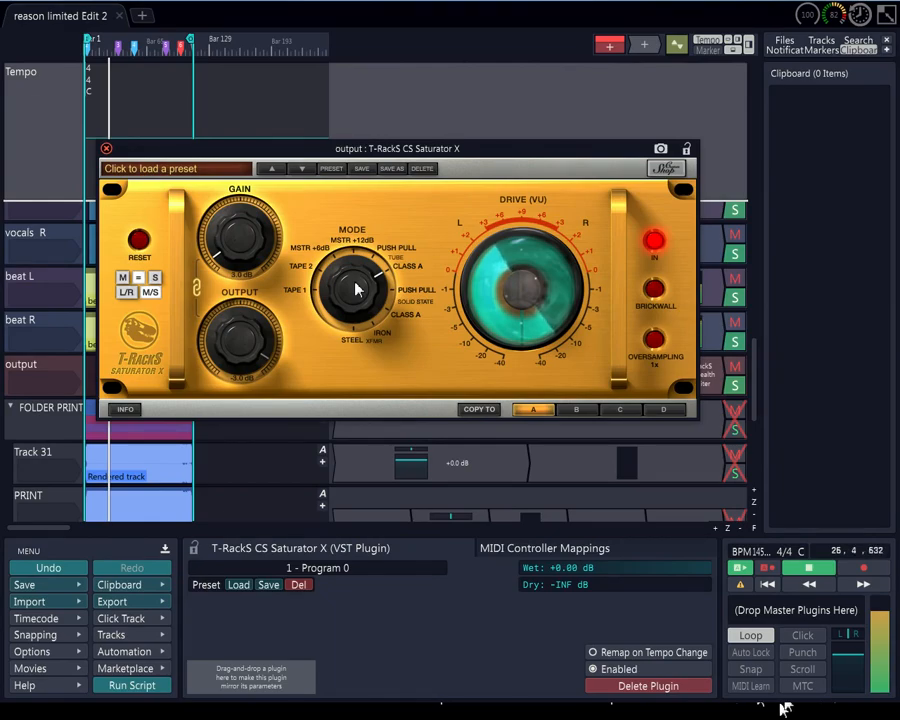
pyautogui.moveTo(356, 284); pyautogui.dragTo(333, 214)
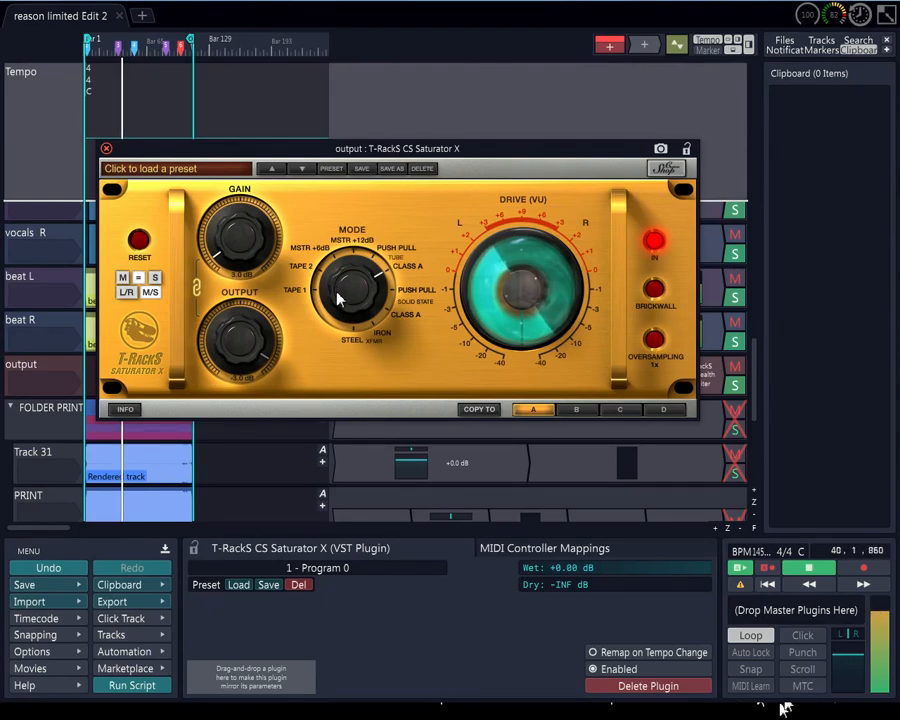
pyautogui.moveTo(340, 286); pyautogui.dragTo(341, 277)
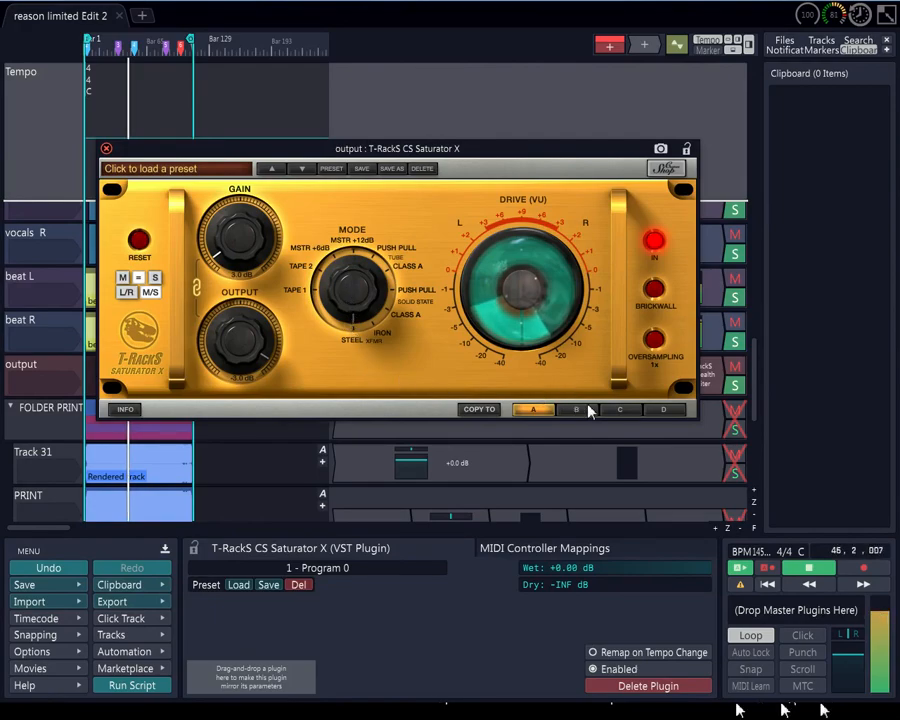
pyautogui.click(813, 580)
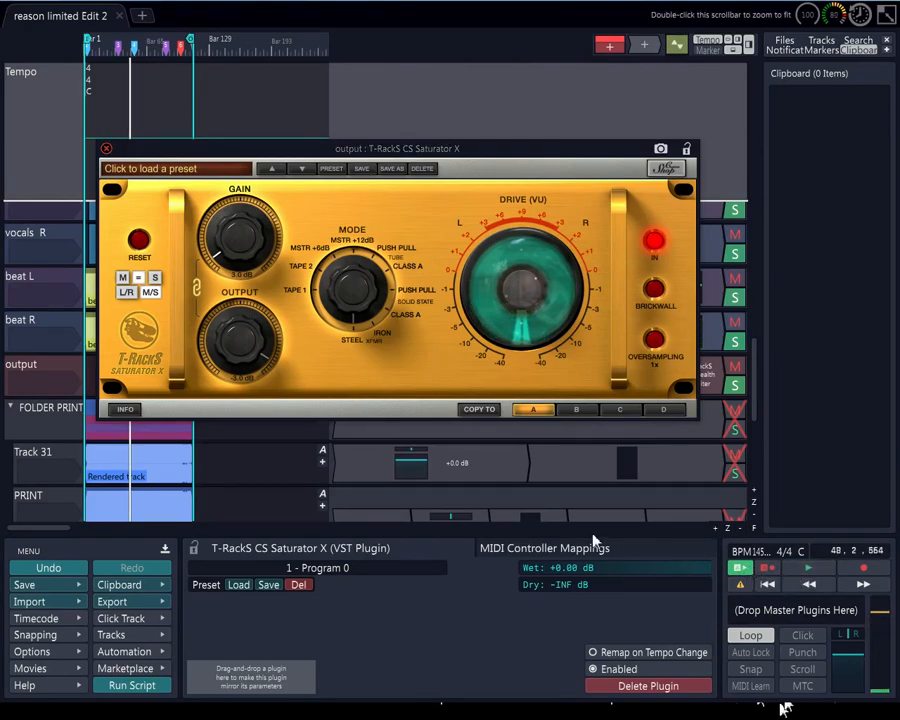
# Switch Saturator X to tube Class A and back to Steel with playback stopped, and close its window
pyautogui.moveTo(352, 279); pyautogui.dragTo(358, 358)
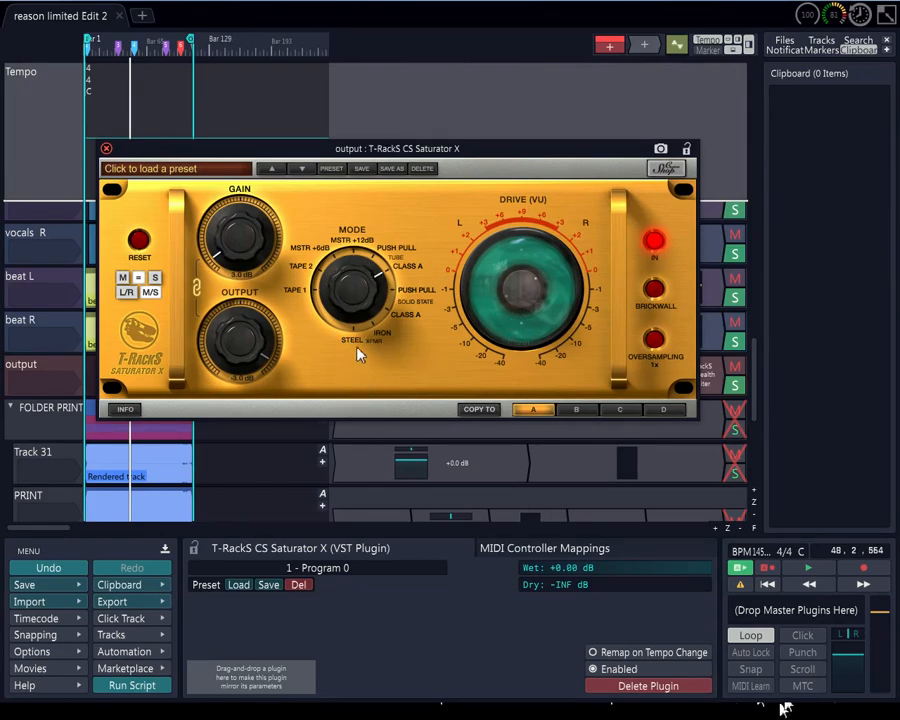
pyautogui.moveTo(358, 355); pyautogui.dragTo(368, 263)
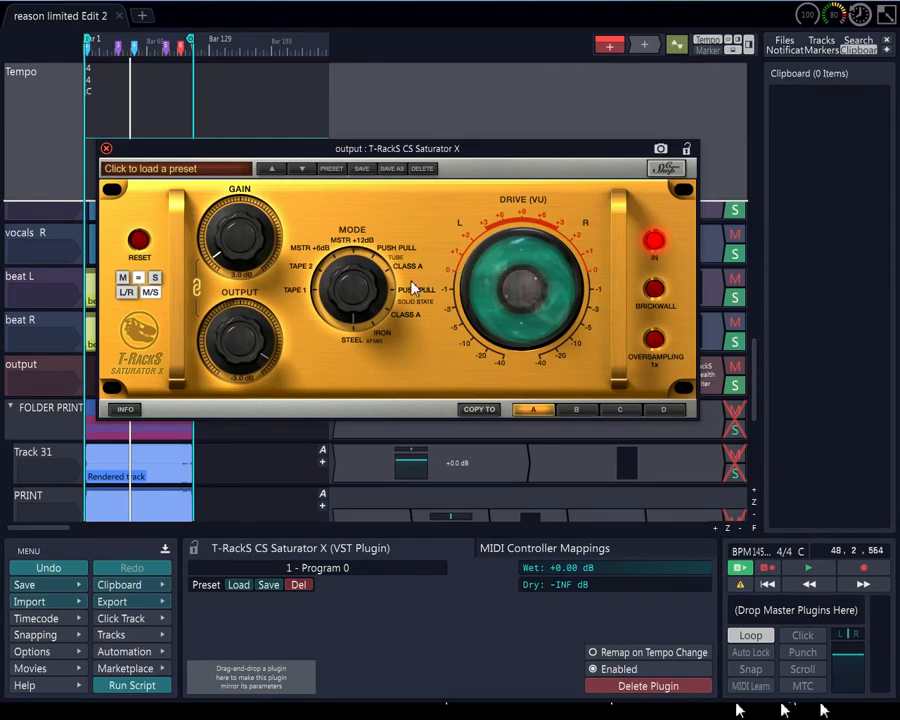
pyautogui.click(107, 149)
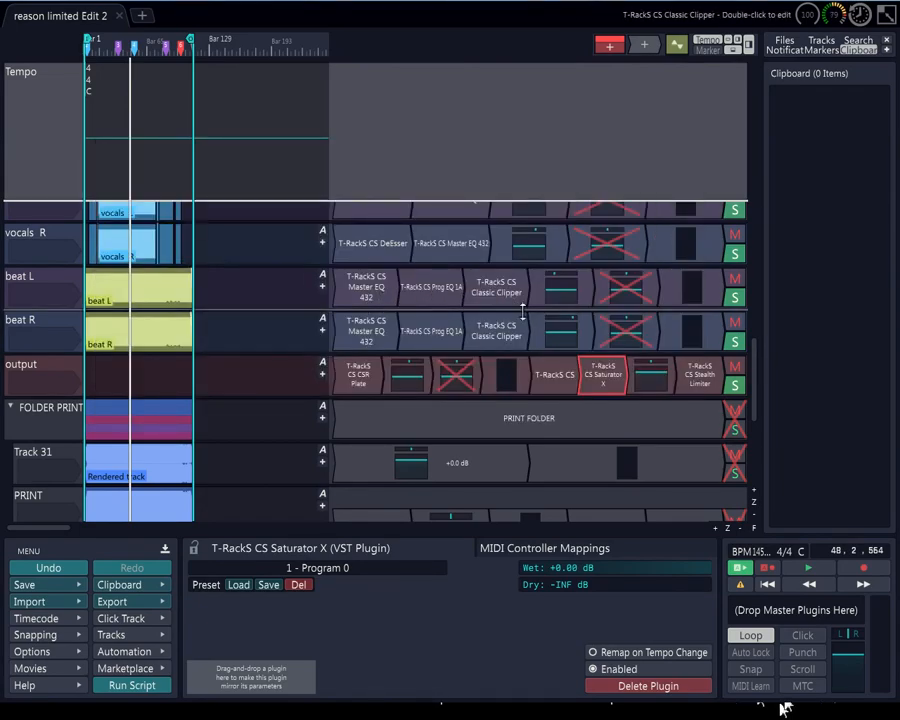
# Show the output track's rendering options without rendering, and select the FOLDER PRINT folder
pyautogui.click(30, 375)
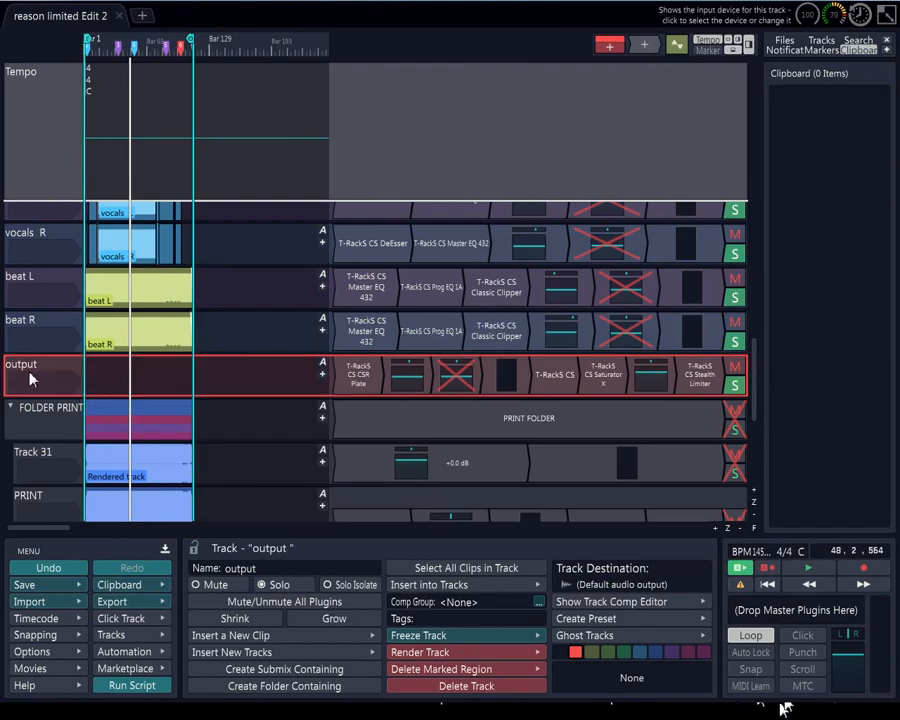
pyautogui.click(414, 658)
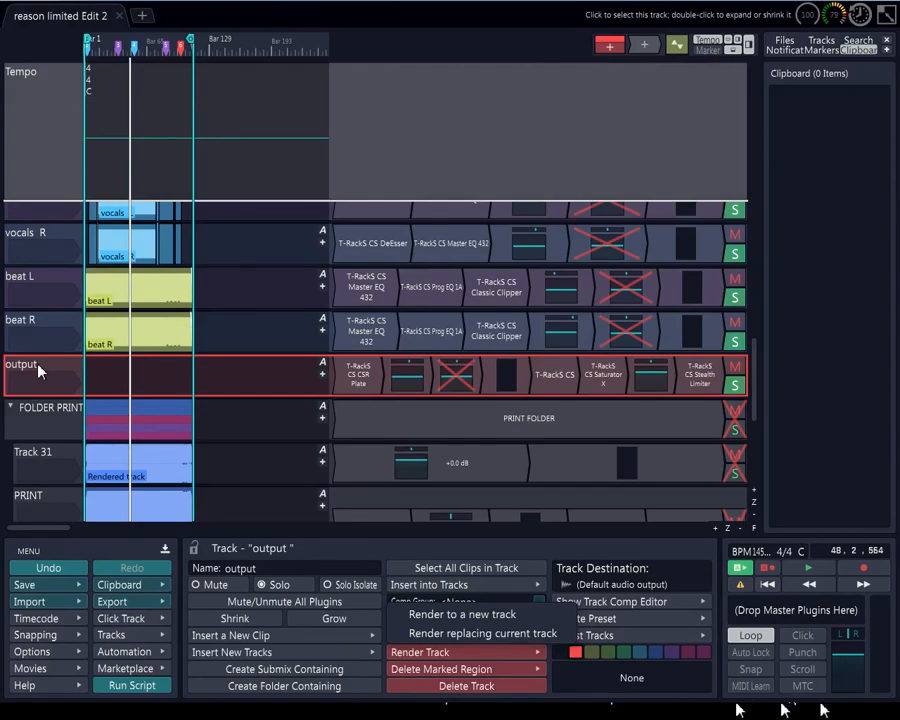
pyautogui.click(42, 413)
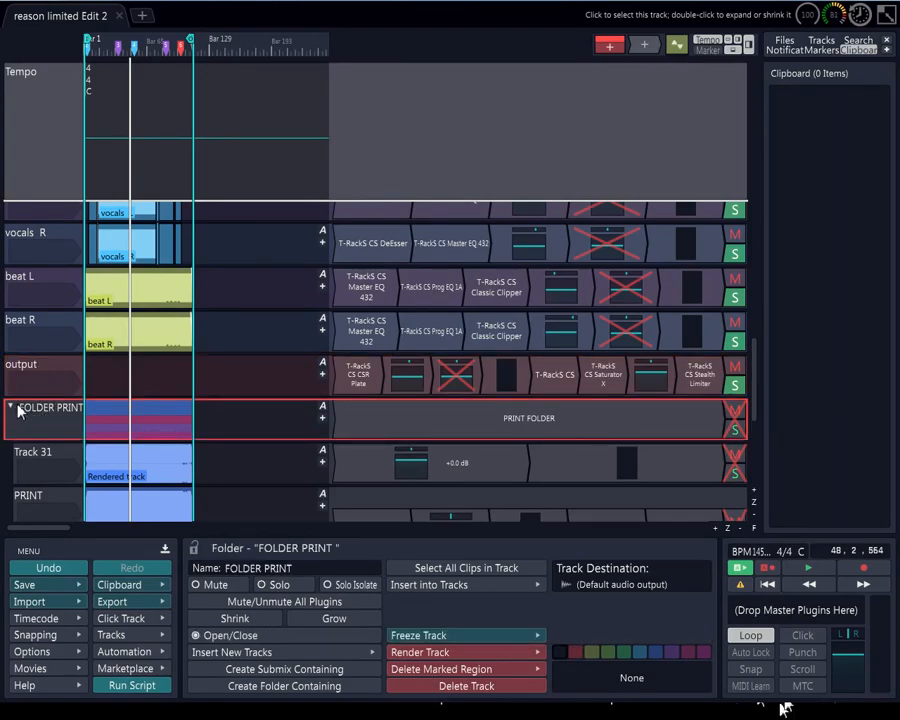
# Select Track 31 and look through the rendered and master tracks inside FOLDER PRINT
pyautogui.scroll(-4, 20, 400)
pyautogui.scroll(1, 20, 390)
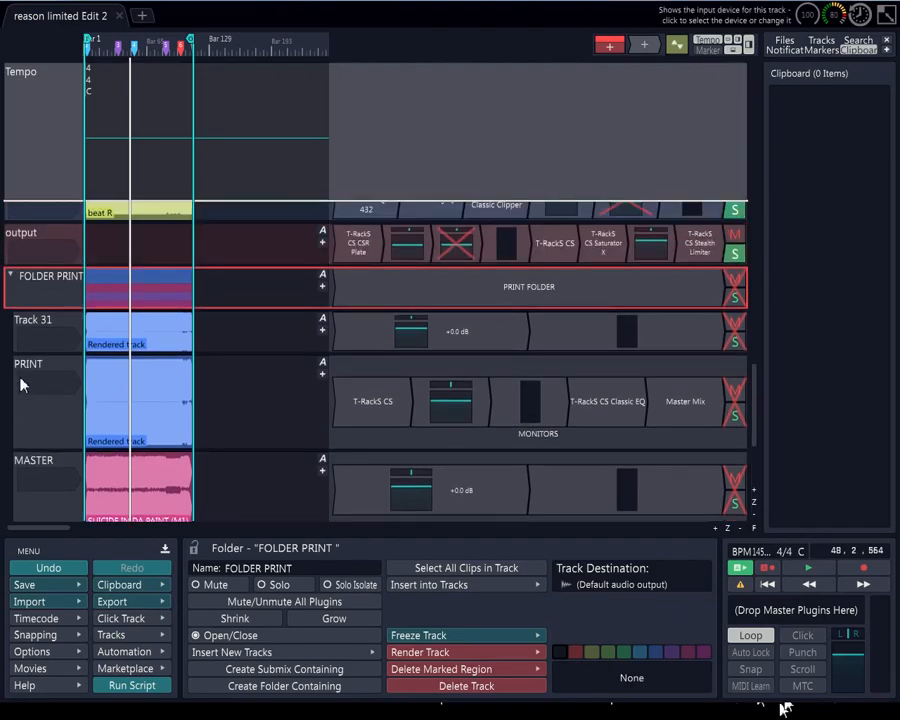
pyautogui.click(26, 344)
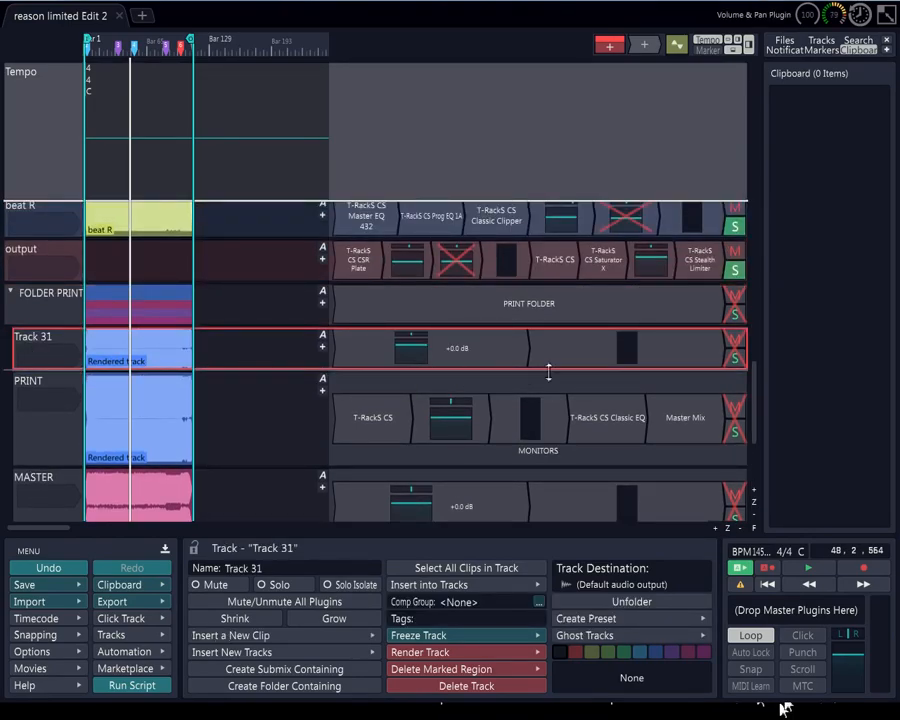
pyautogui.scroll(-3, 64, 396)
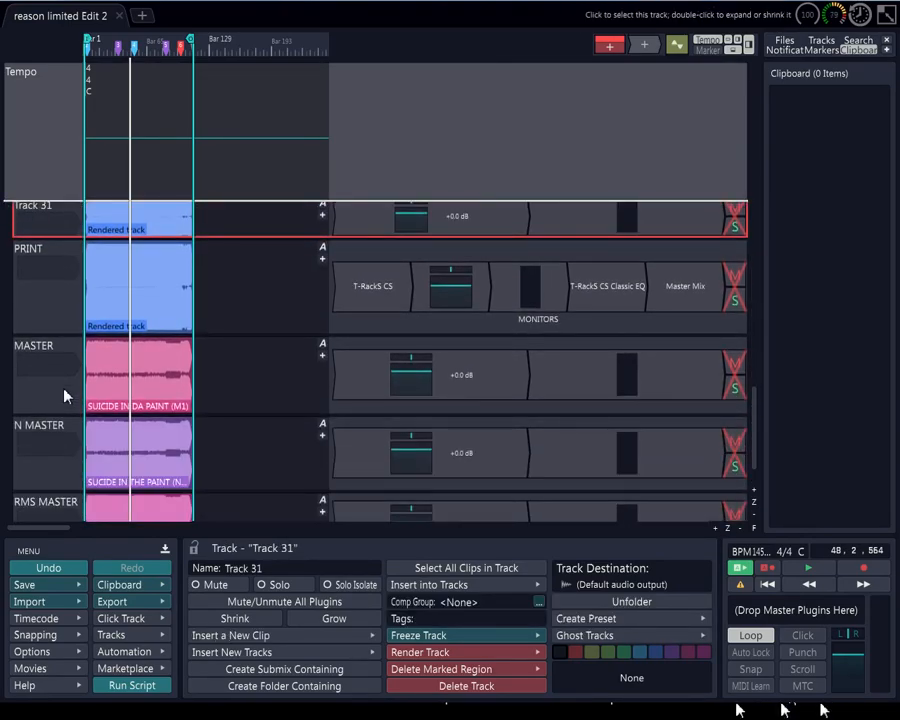
pyautogui.scroll(3, 64, 393)
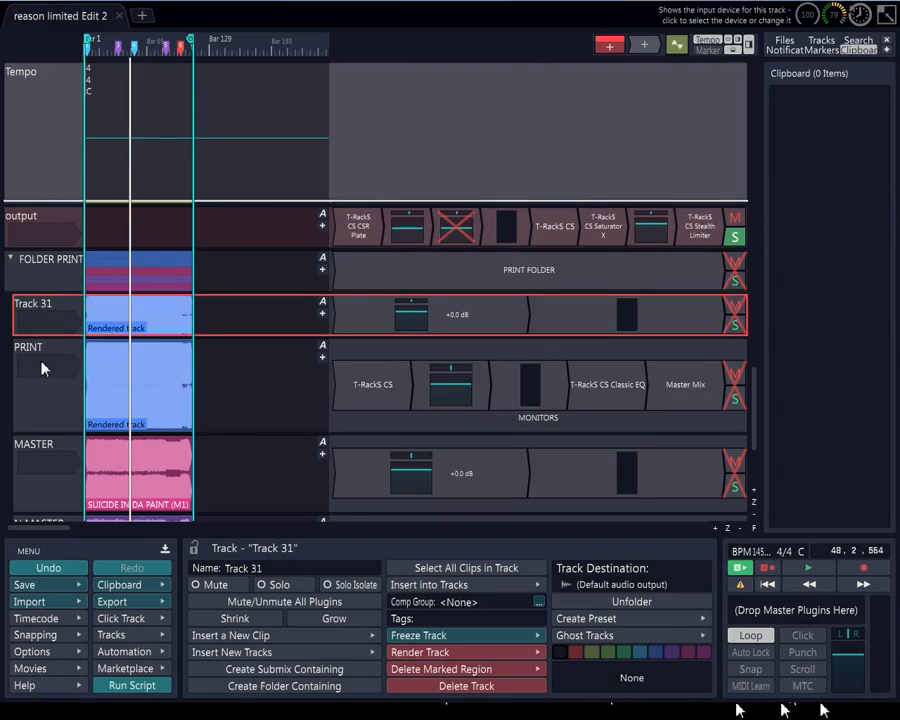
# Open the PRINT track's T-RackS CS fully into view and review its Black 76 compressor and Linear Phase EQ settings
pyautogui.click(38, 353)
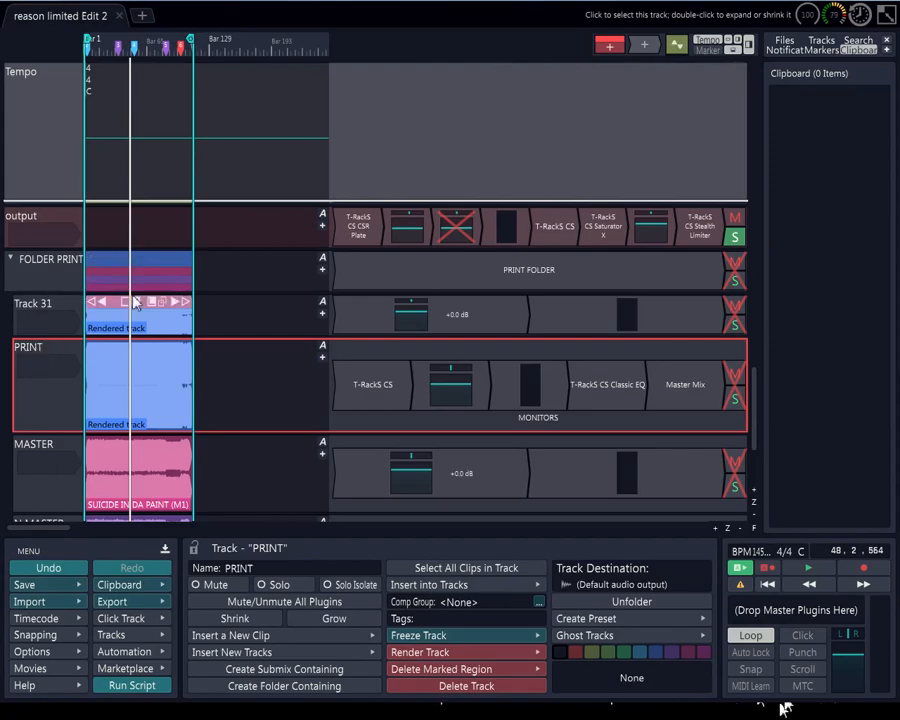
pyautogui.doubleClick(393, 380)
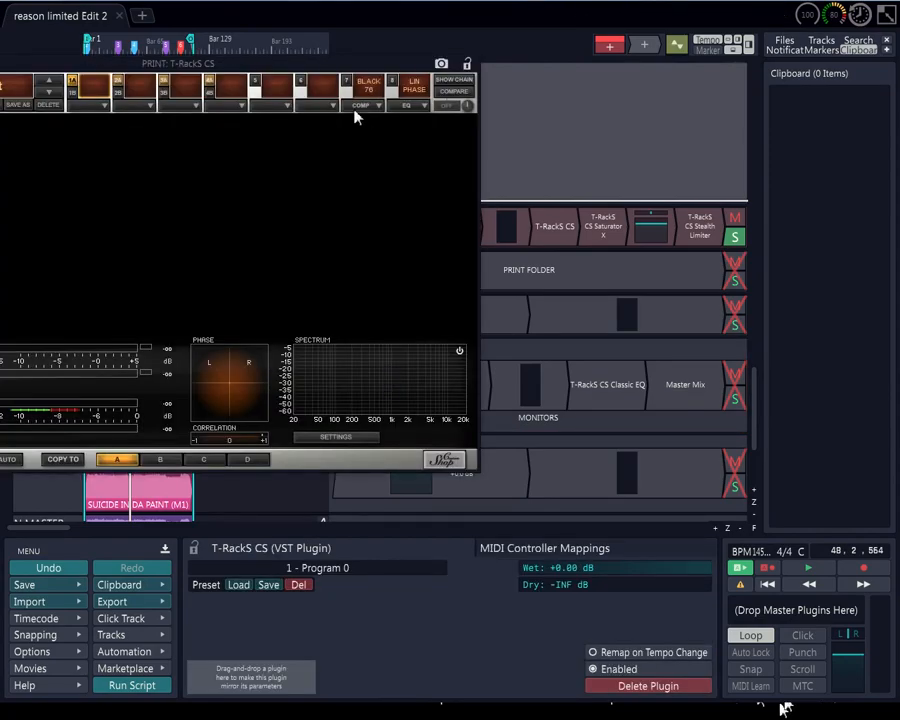
pyautogui.moveTo(338, 65); pyautogui.dragTo(522, 88)
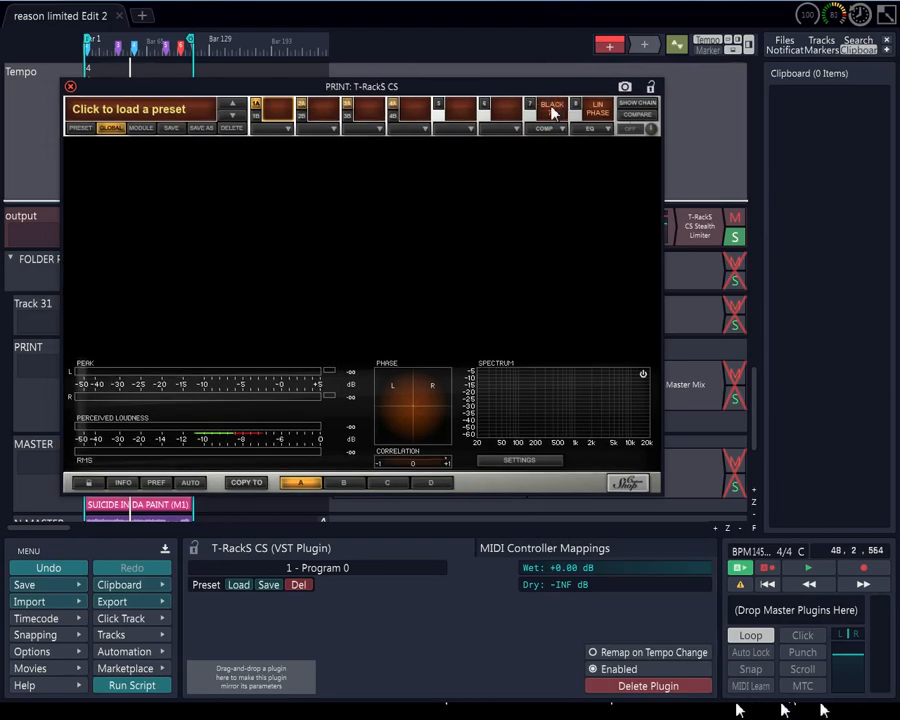
pyautogui.click(553, 112)
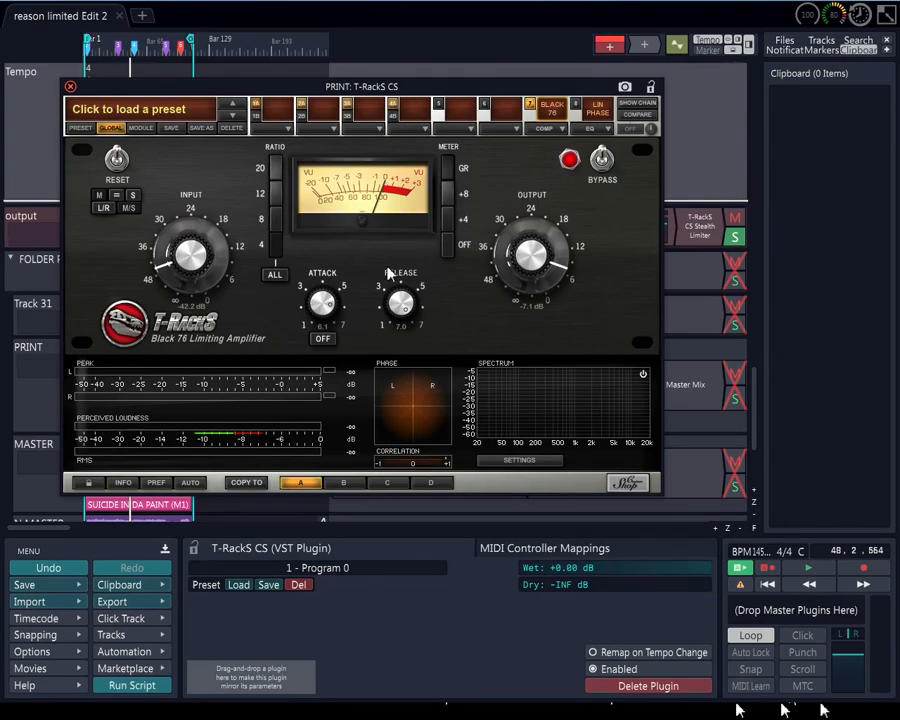
pyautogui.click(579, 108)
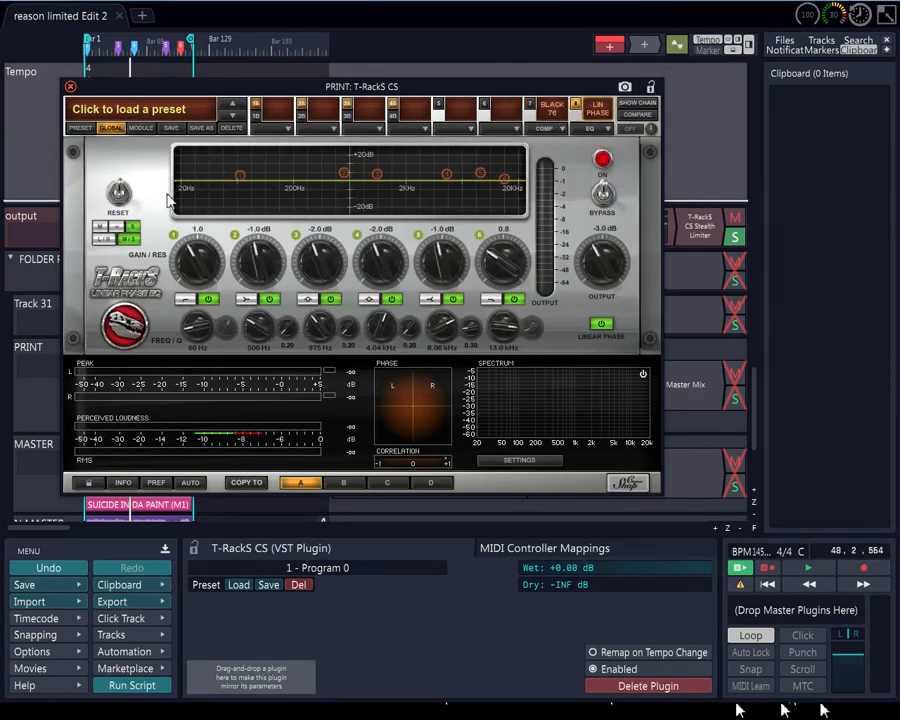
# Compare the mid and side channel settings of the PRINT track's Linear Phase EQ, and close the T-RackS CS window
pyautogui.click(101, 227)
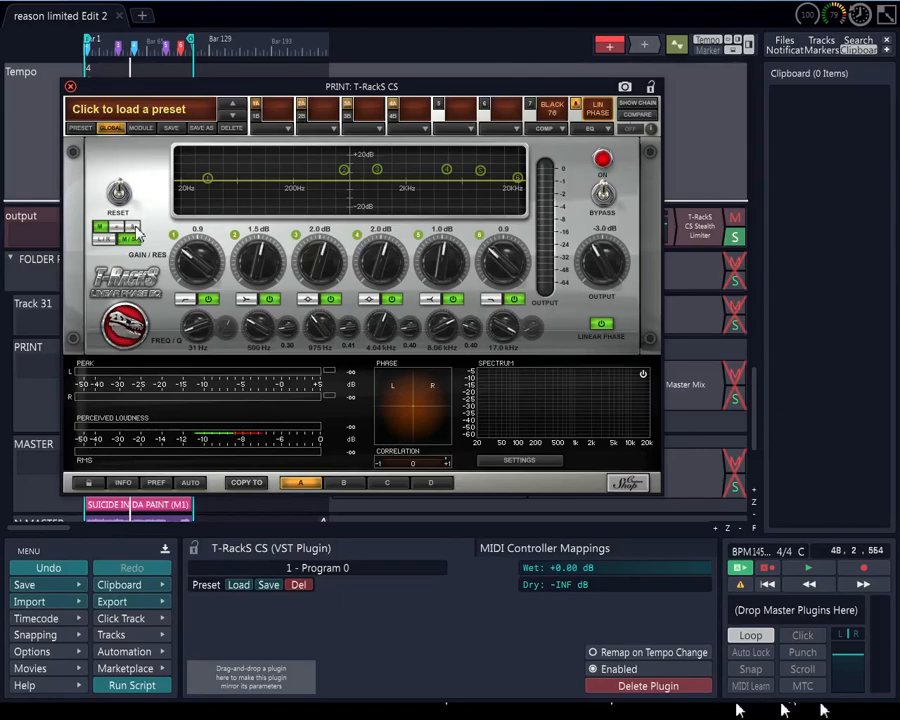
pyautogui.click(130, 226)
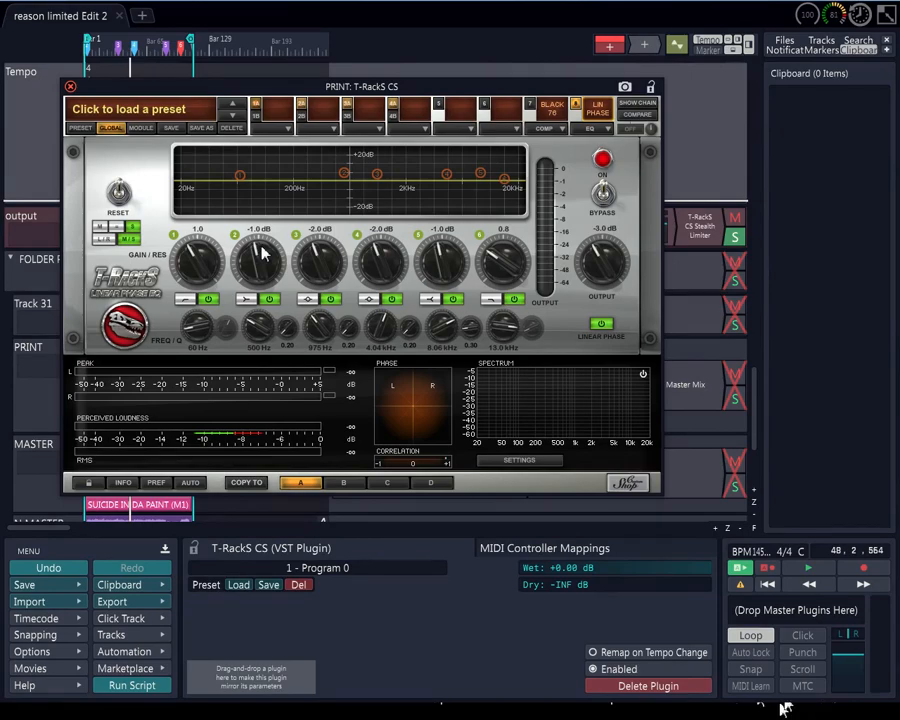
pyautogui.click(100, 226)
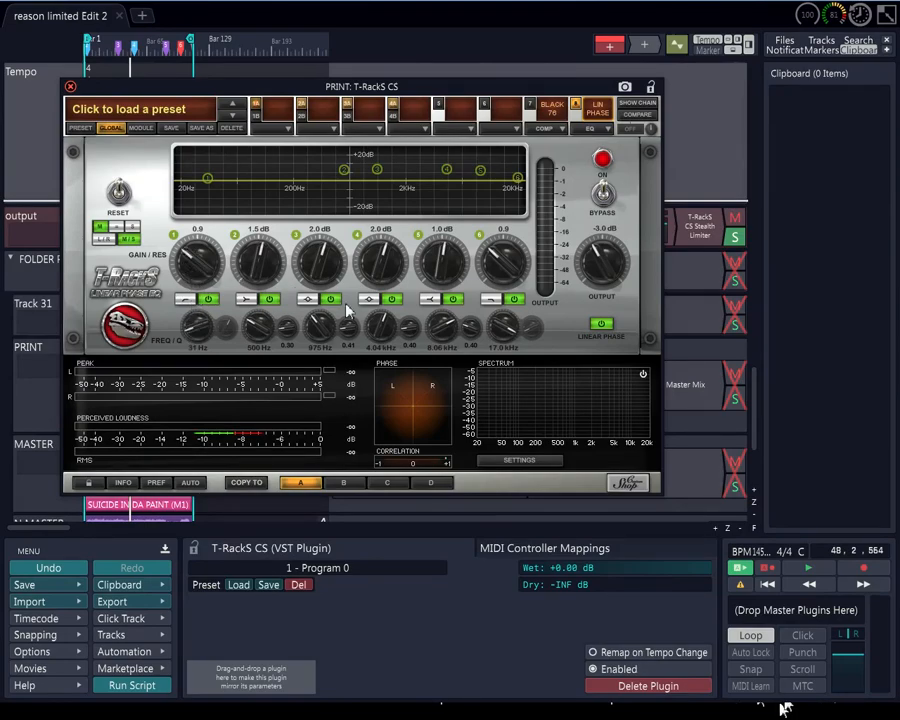
pyautogui.click(131, 231)
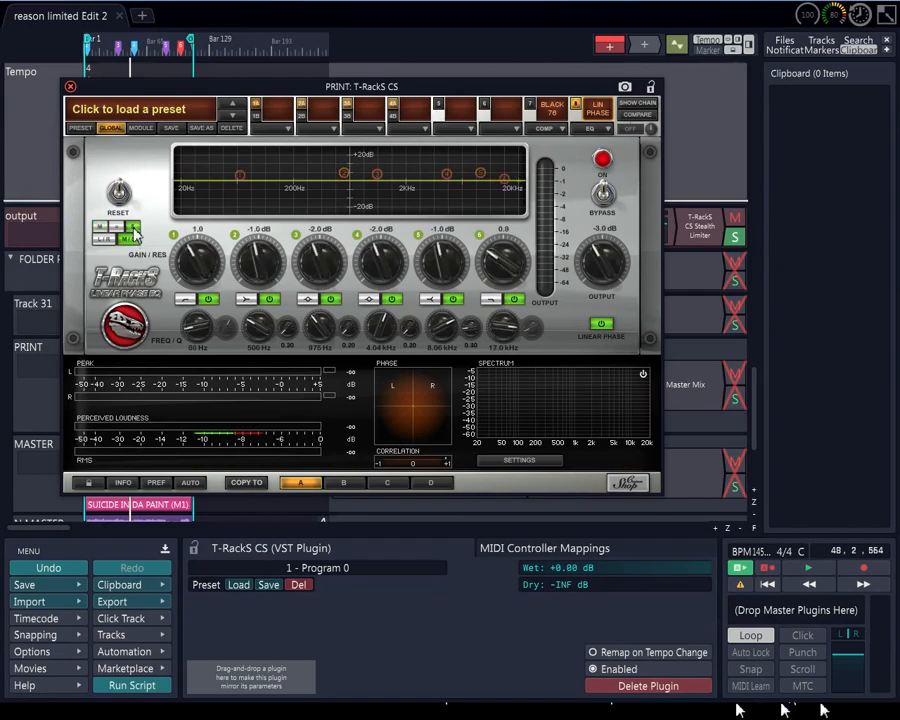
pyautogui.click(126, 236)
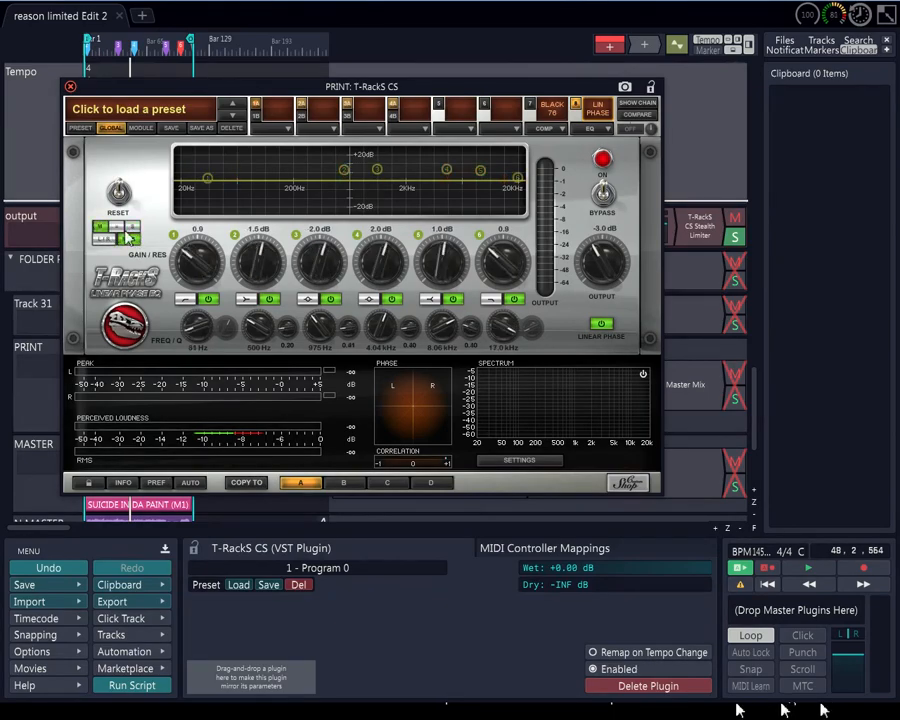
pyautogui.click(130, 236)
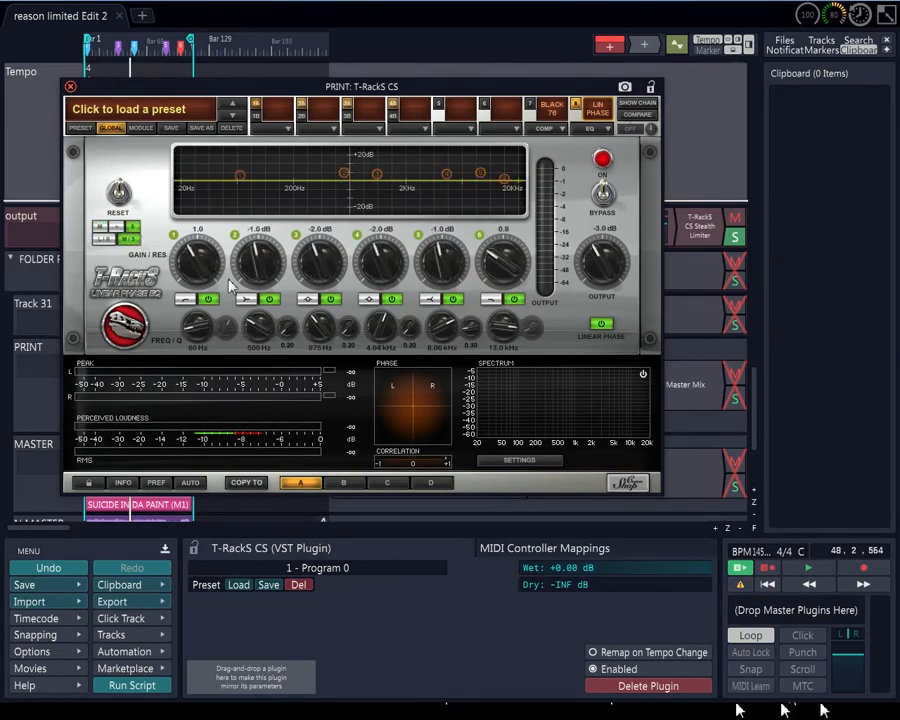
pyautogui.click(100, 227)
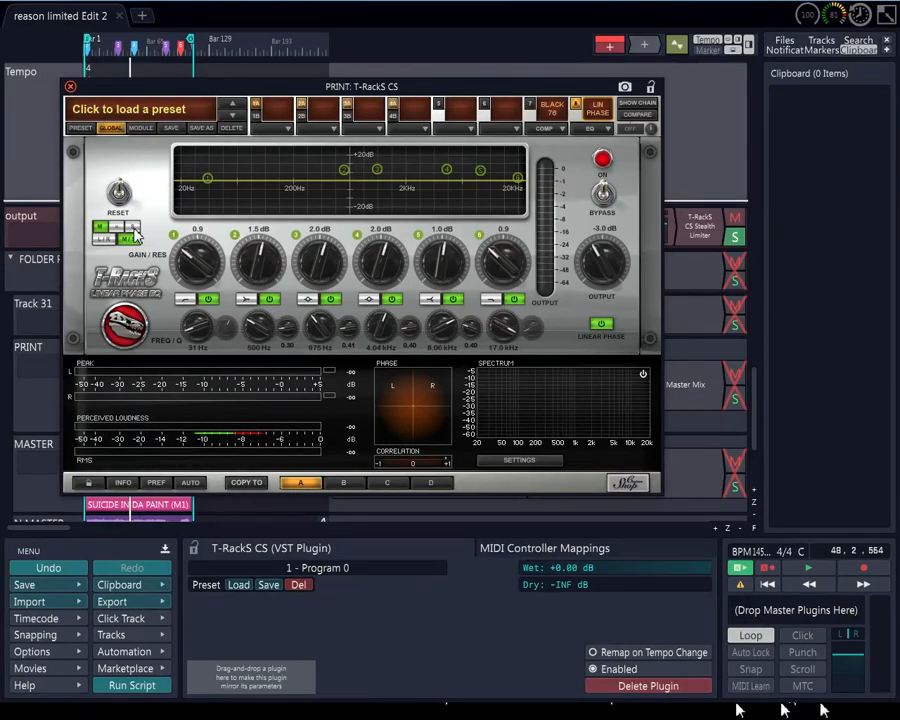
pyautogui.click(133, 229)
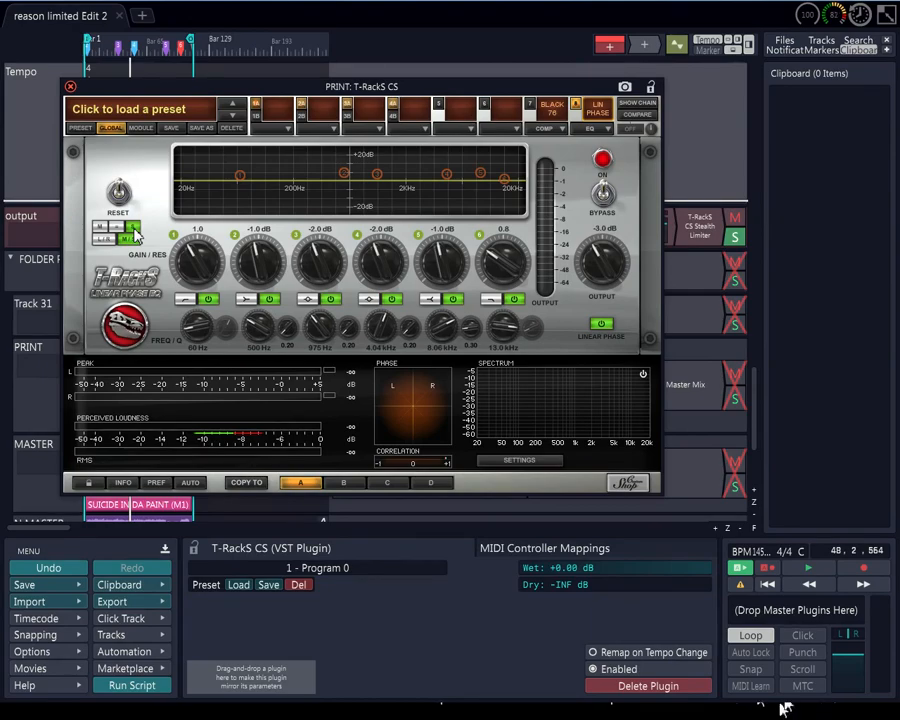
pyautogui.click(70, 86)
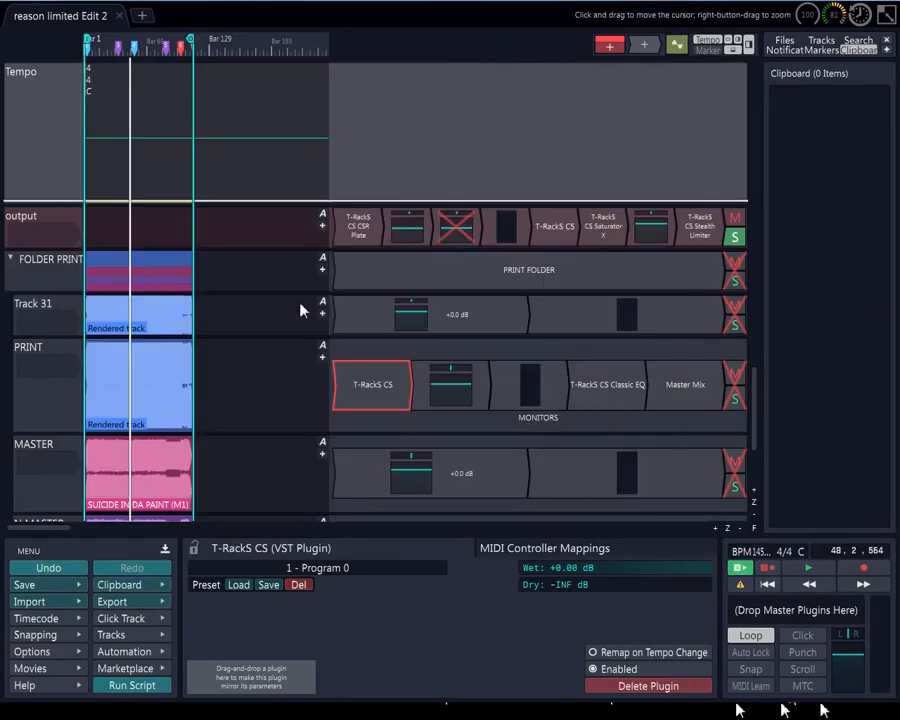
# Open the PRINT track's T-RackS CS Classic EQ fully into view, review its low-cut and high-cut settings, and close it
pyautogui.doubleClick(608, 388)
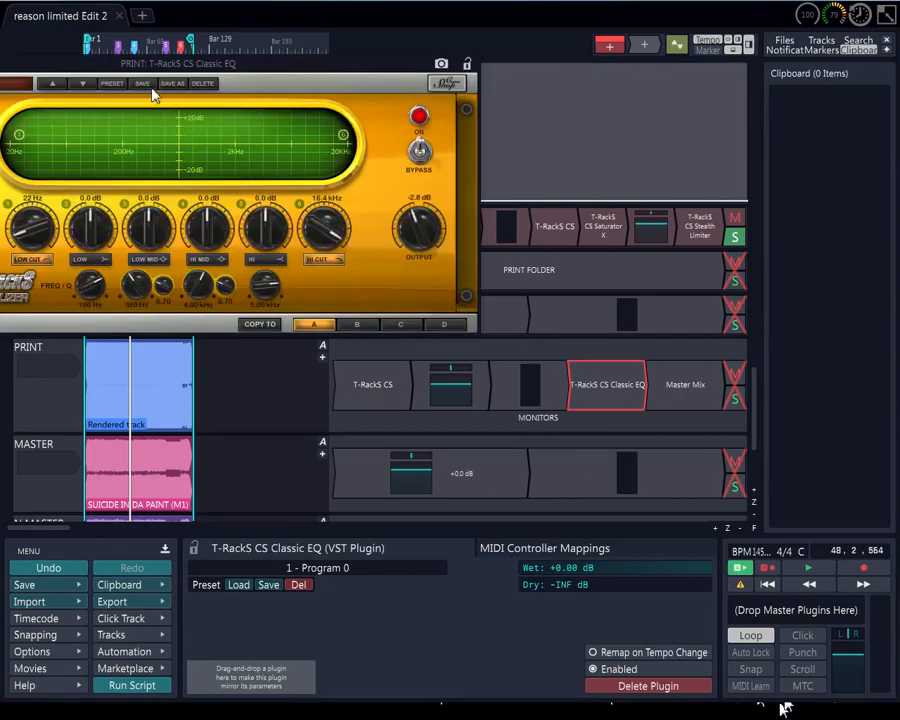
pyautogui.moveTo(153, 93); pyautogui.dragTo(418, 99)
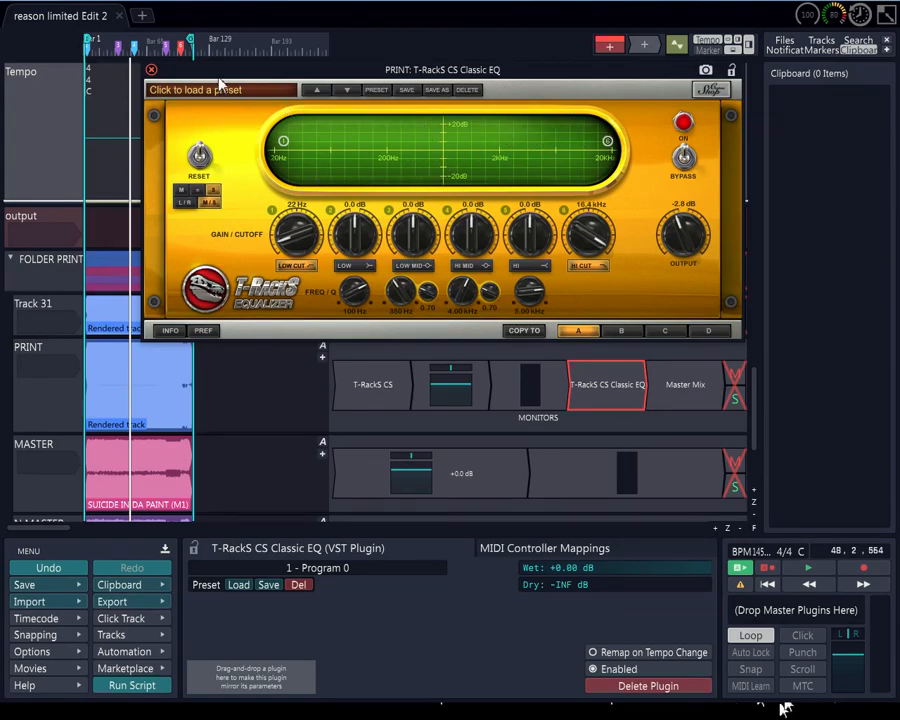
pyautogui.click(151, 72)
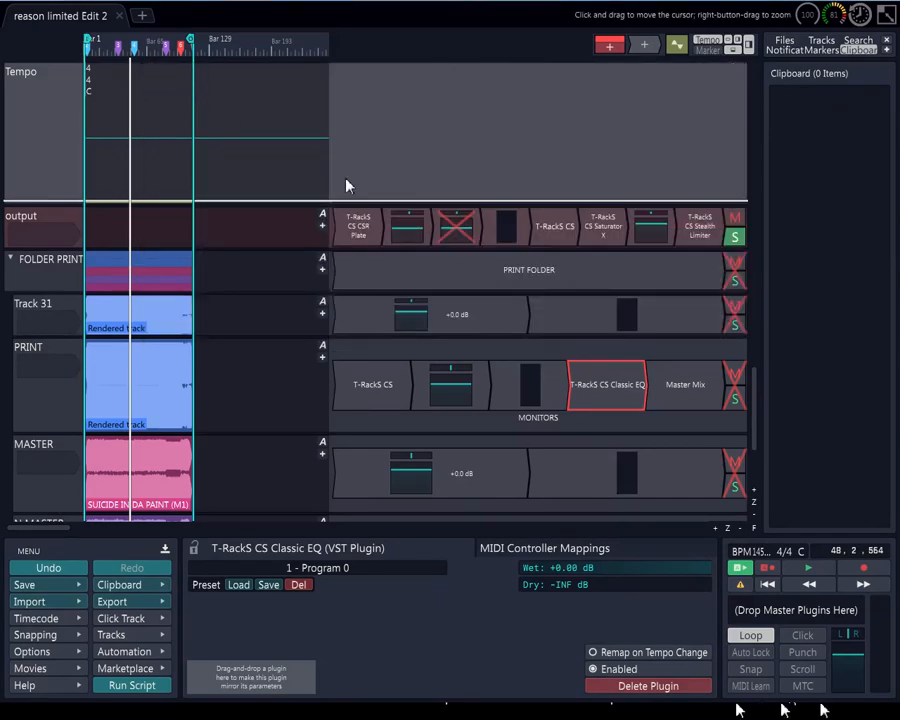
# Open the PRINT track's Master Mix plugin, compare its Pre and Post equalizer band settings, and close it
pyautogui.click(672, 388)
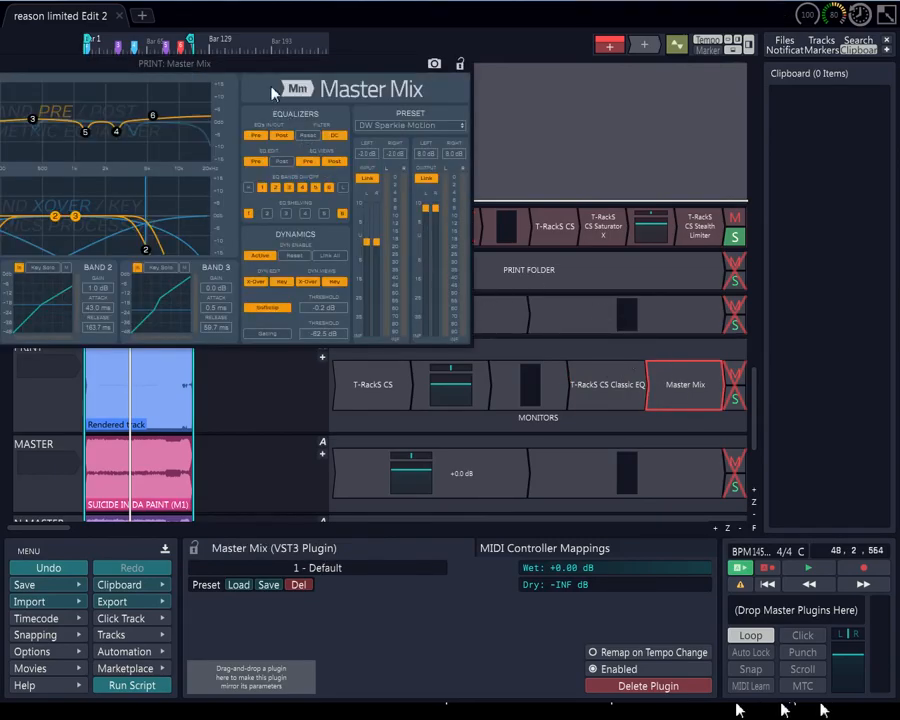
pyautogui.moveTo(246, 64); pyautogui.dragTo(490, 182)
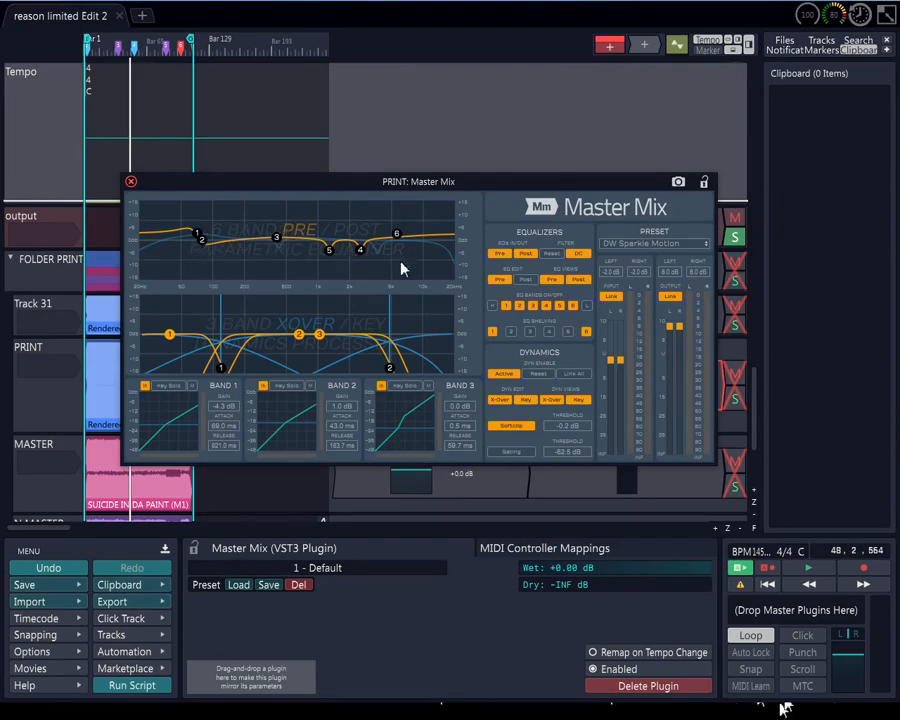
pyautogui.click(293, 267)
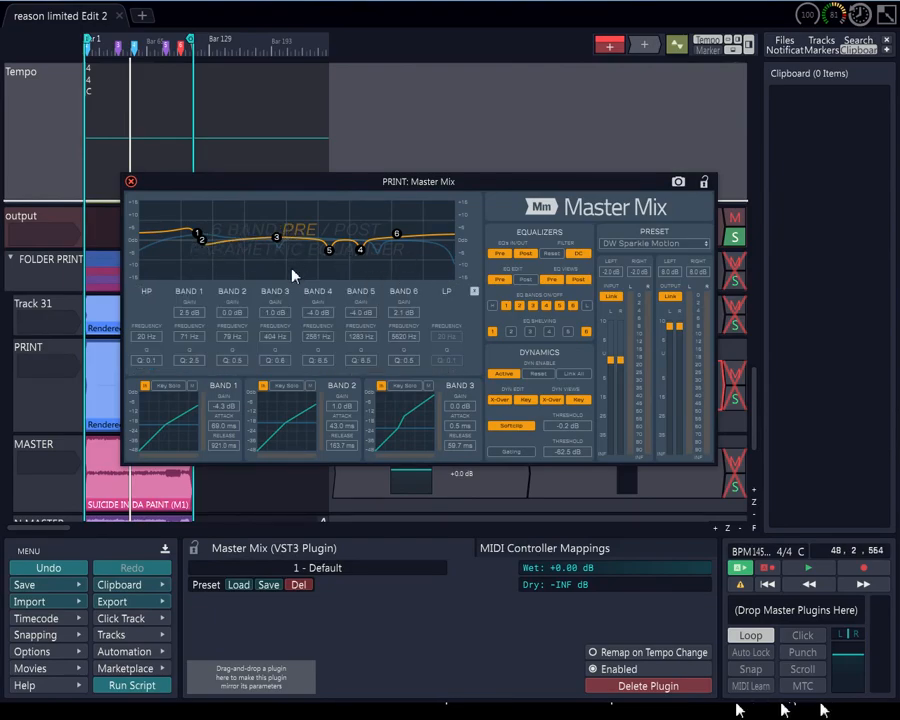
pyautogui.click(520, 281)
pyautogui.click(498, 281)
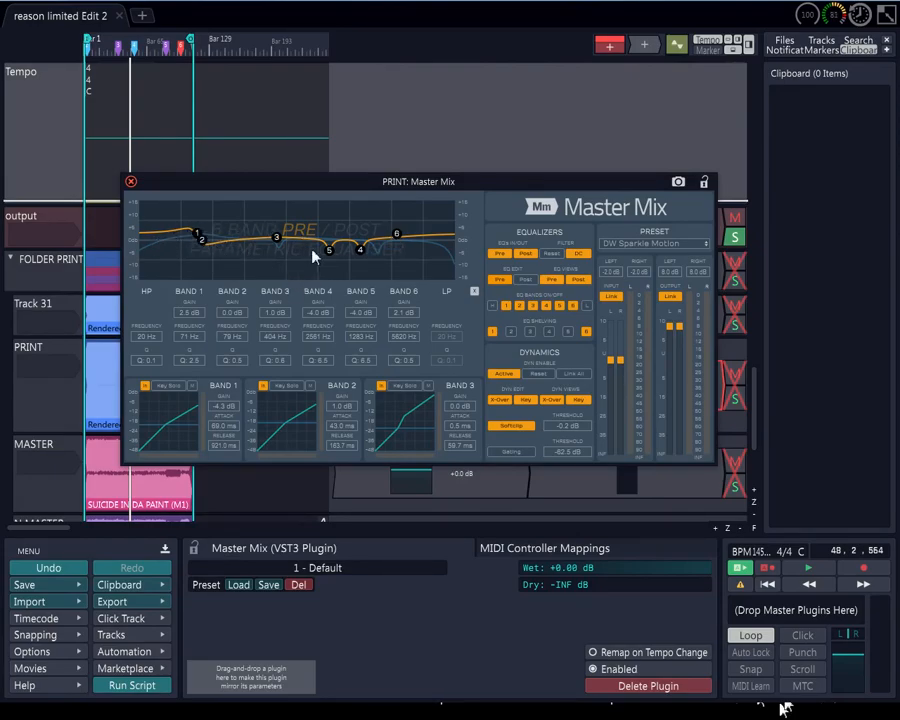
pyautogui.click(525, 279)
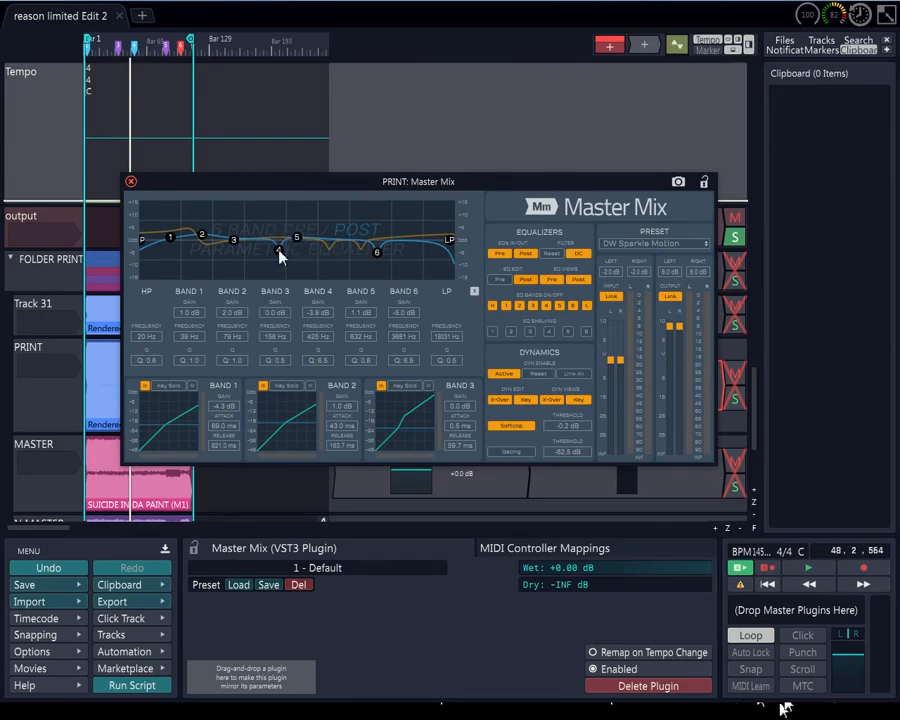
pyautogui.click(499, 279)
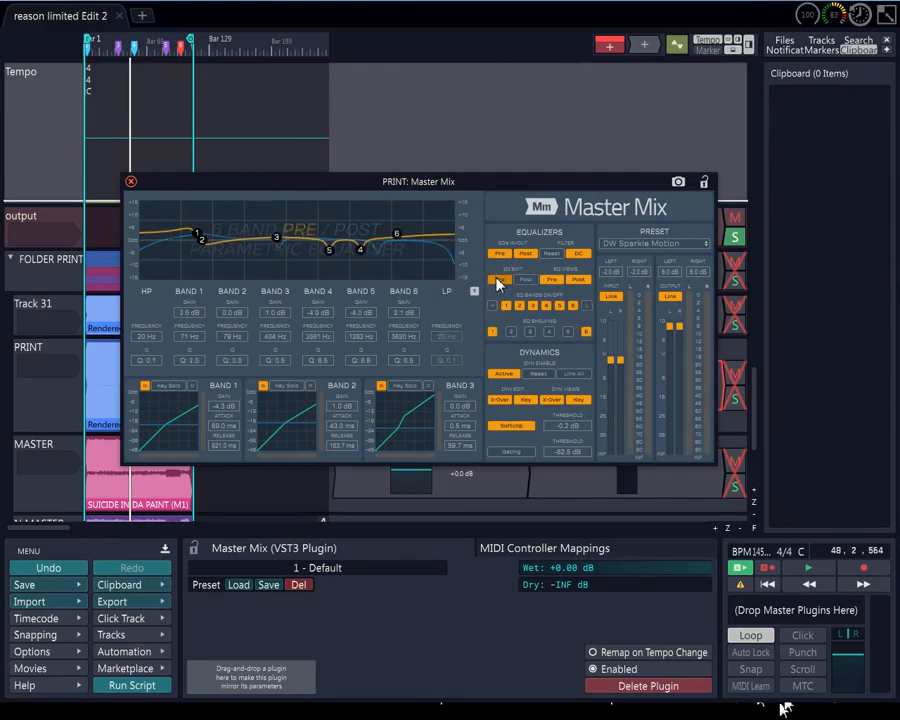
pyautogui.click(525, 280)
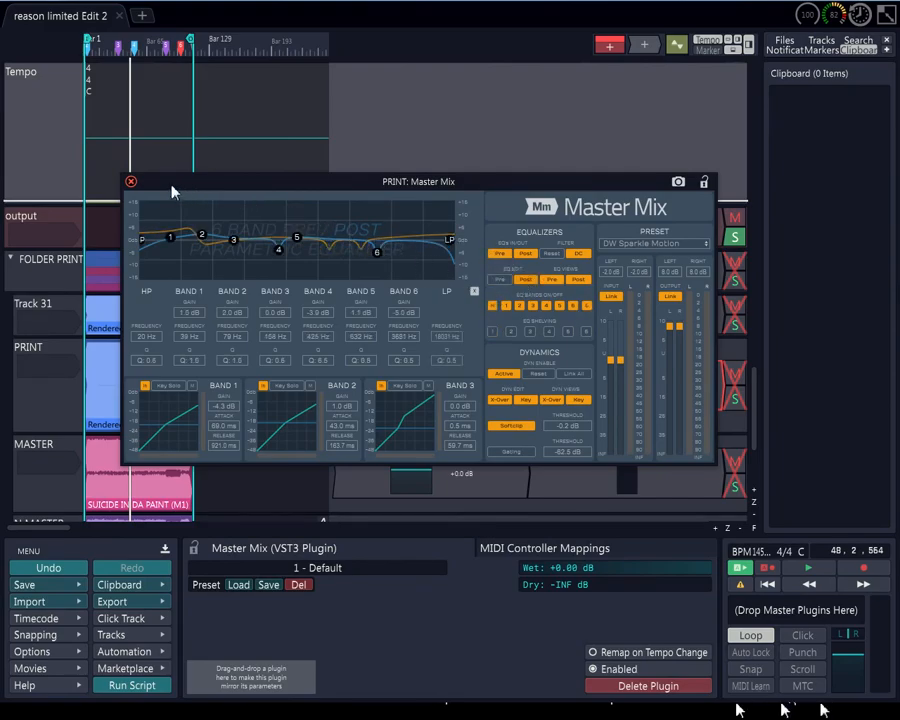
pyautogui.click(131, 183)
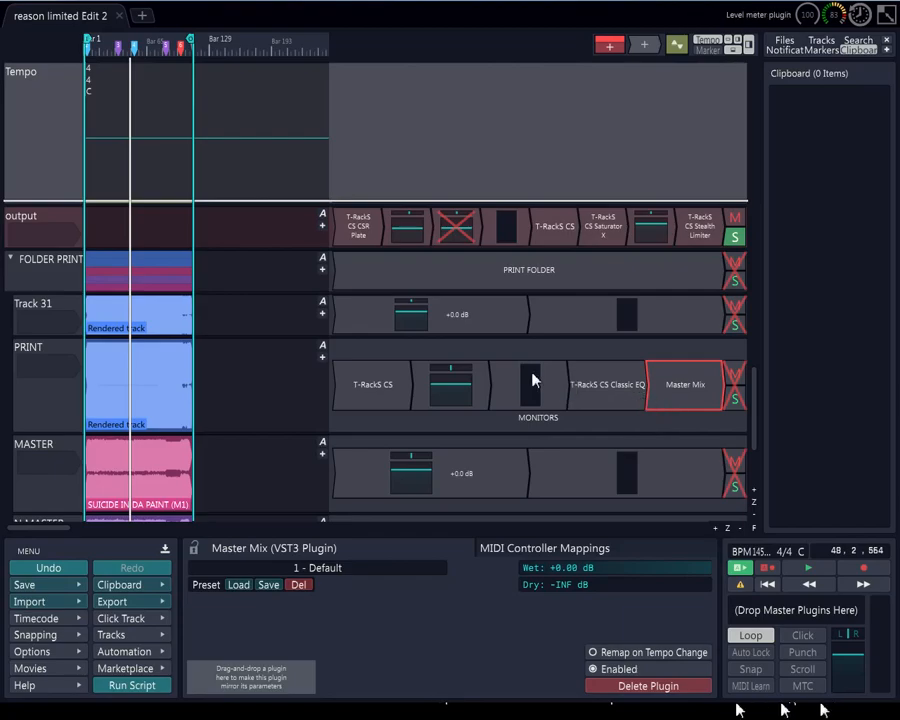
pyautogui.scroll(-1, 532, 375)
pyautogui.scroll(5, 609, 355)
pyautogui.scroll(-3, 605, 357)
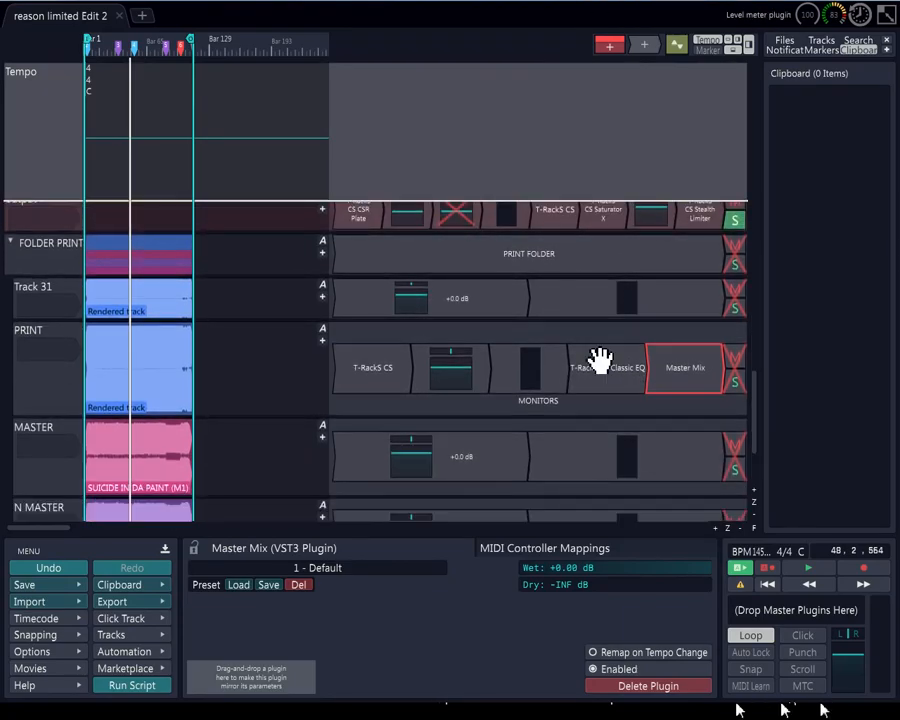
pyautogui.scroll(-2, 235, 321)
pyautogui.scroll(-3, 35, 333)
pyautogui.scroll(1, 33, 320)
pyautogui.scroll(3, 33, 314)
pyautogui.scroll(-1, 33, 314)
pyautogui.scroll(1, 33, 314)
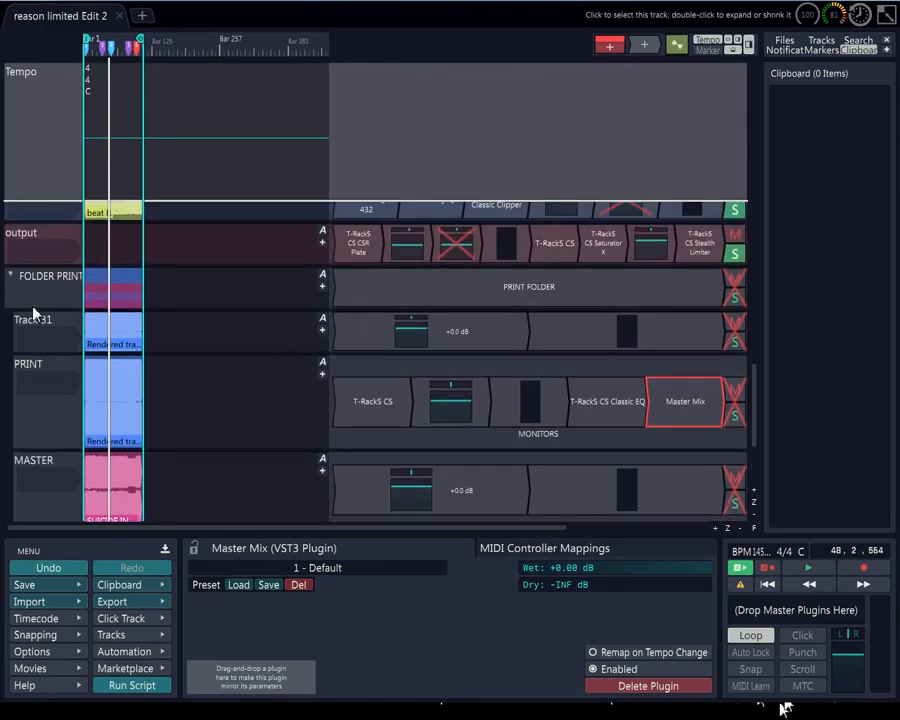
# Mute the fader, auxiliary, stem and output tracks, leaving only Track 31 in FOLDER PRINT audible
pyautogui.click(735, 259)
pyautogui.click(750, 303)
pyautogui.scroll(-4, 742, 310)
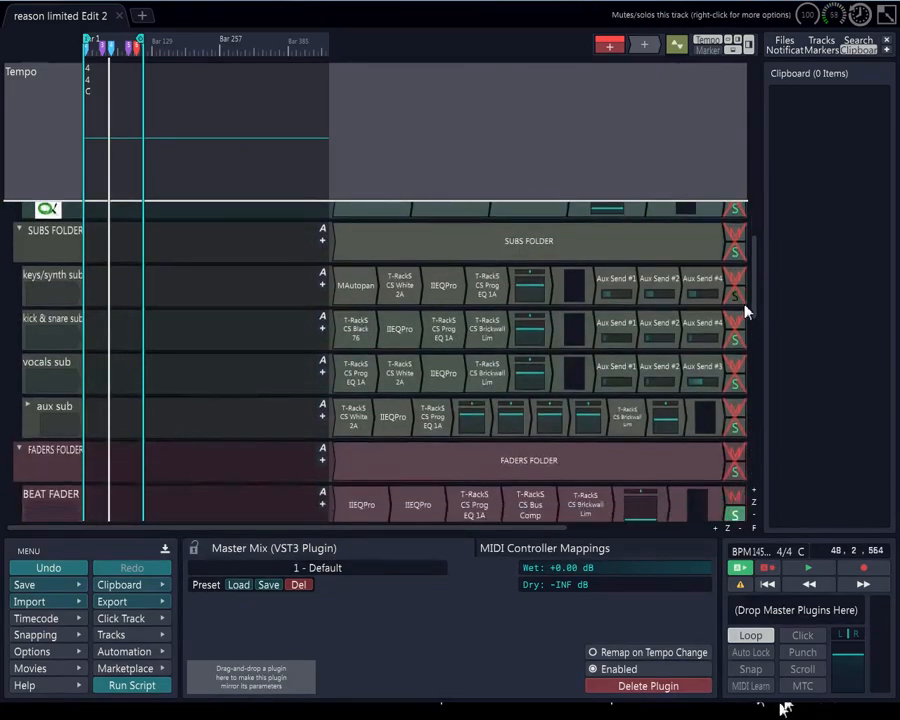
pyautogui.click(734, 376)
pyautogui.scroll(-2, 733, 335)
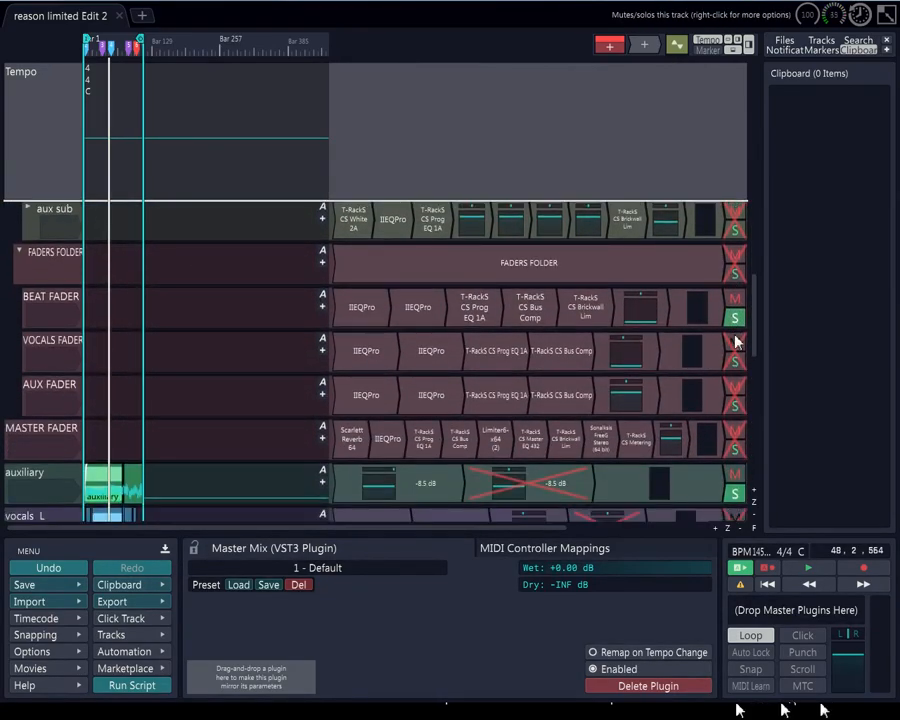
pyautogui.scroll(-2, 736, 340)
pyautogui.scroll(-3, 738, 342)
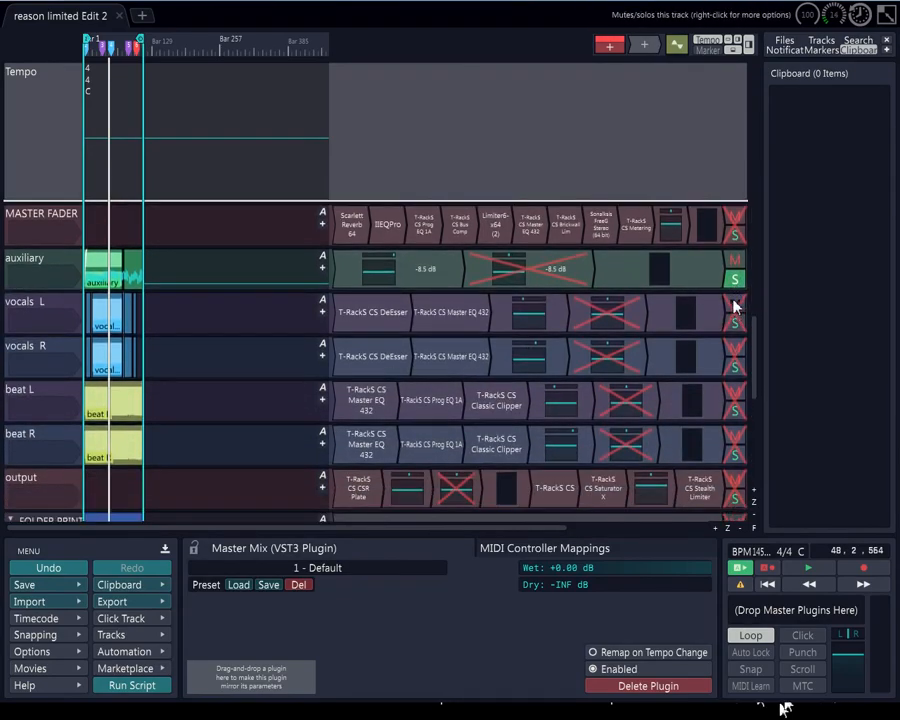
pyautogui.scroll(-5, 736, 306)
pyautogui.scroll(-2, 736, 320)
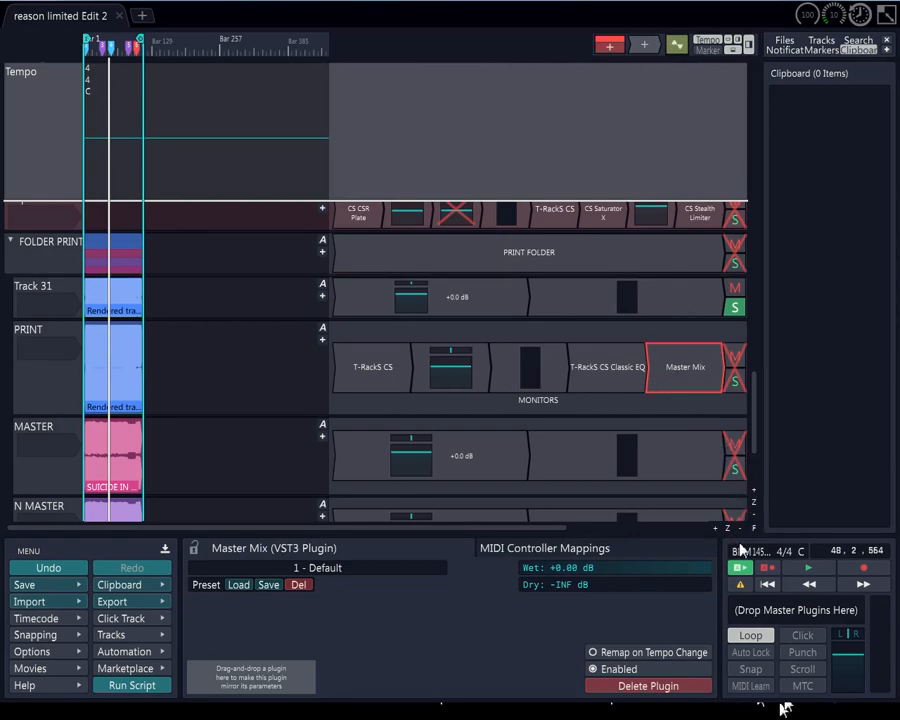
# Play Track 31 from the start, switch to hearing only the PRINT track for comparison, and stop playback
pyautogui.click(772, 587)
pyautogui.click(810, 567)
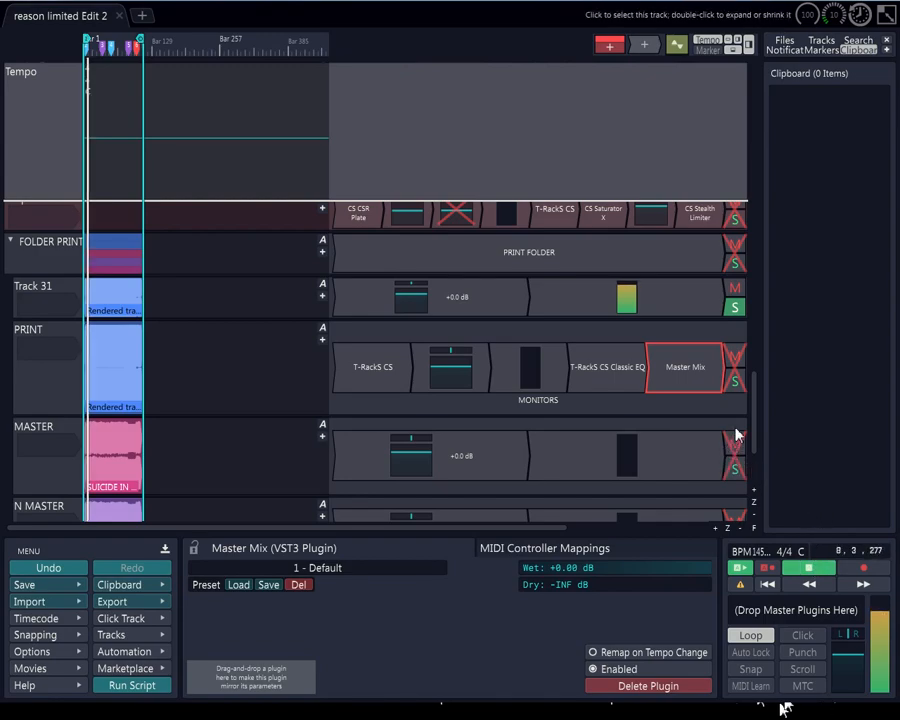
pyautogui.click(740, 315)
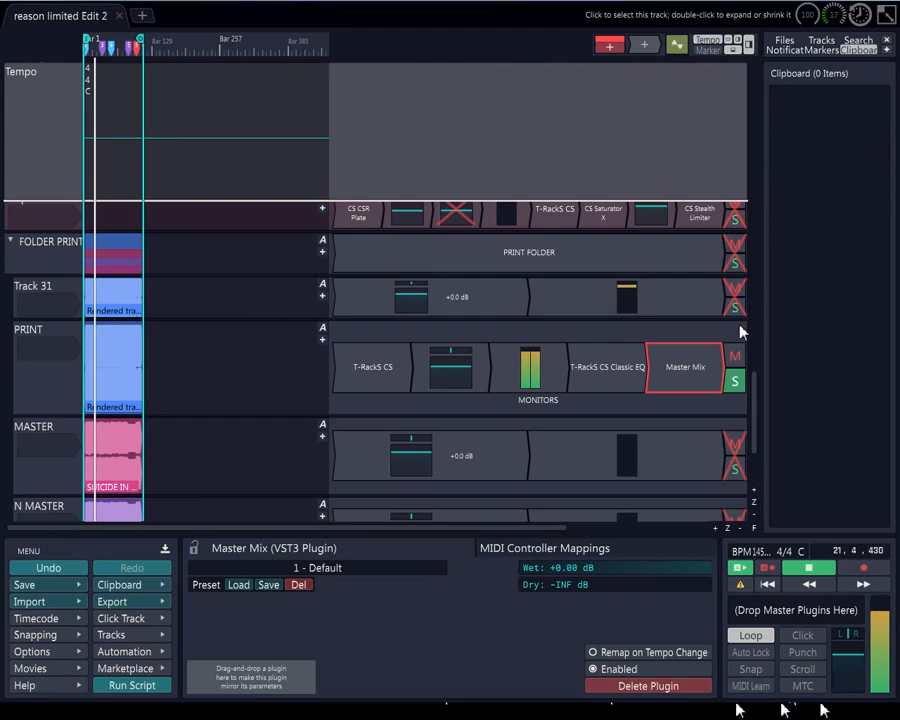
pyautogui.click(808, 567)
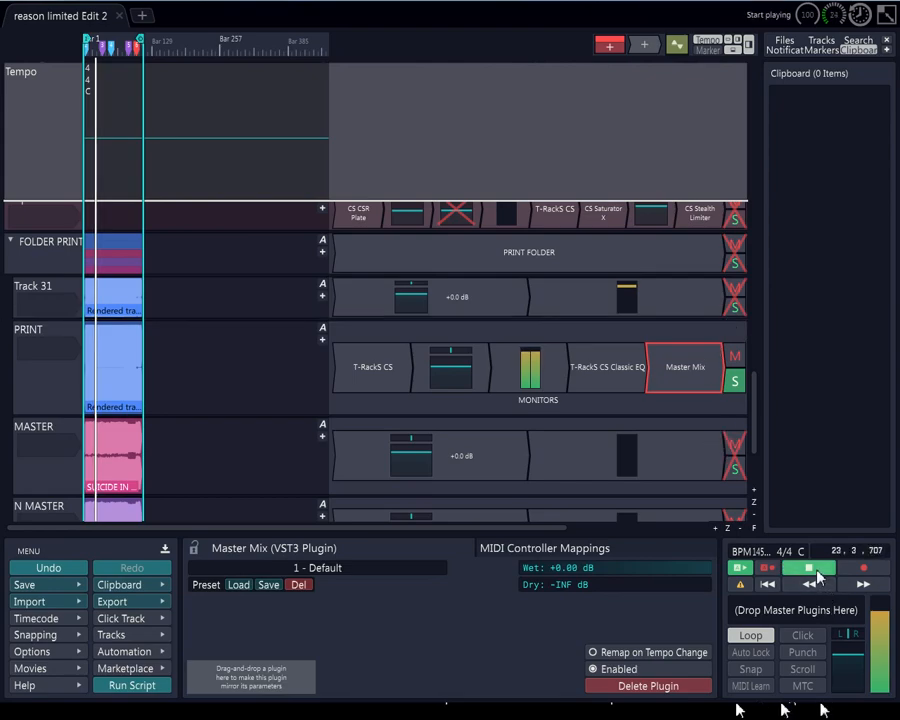
# Point out the T-RackS CS, T-RackS CS Classic EQ and Master Mix plugins on the PRINT track by selecting each one
pyautogui.click(371, 382)
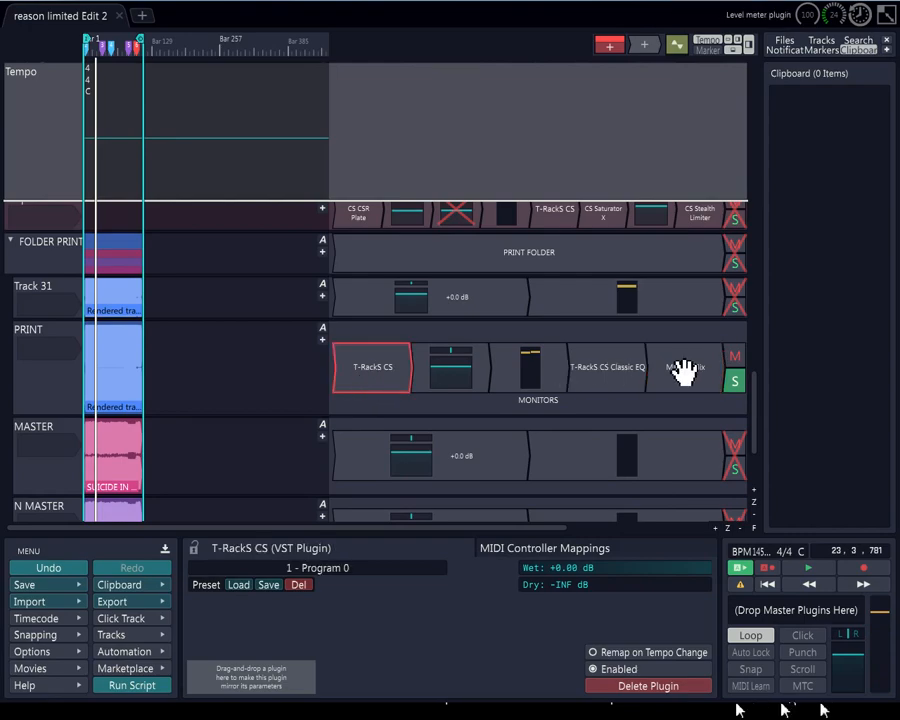
pyautogui.click(638, 379)
pyautogui.click(672, 376)
pyautogui.click(410, 373)
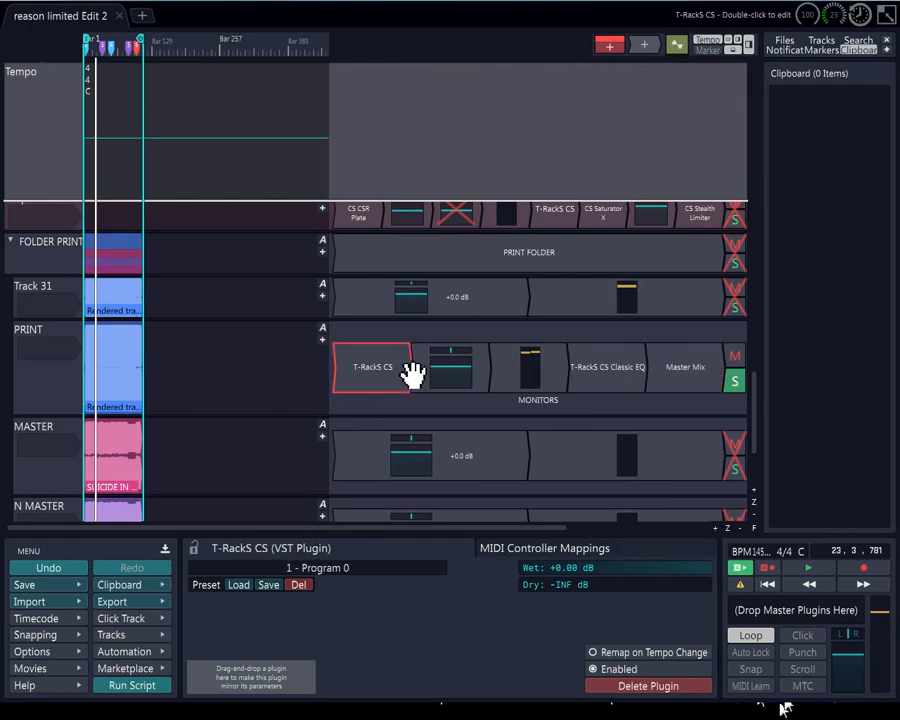
pyautogui.click(625, 372)
pyautogui.click(665, 372)
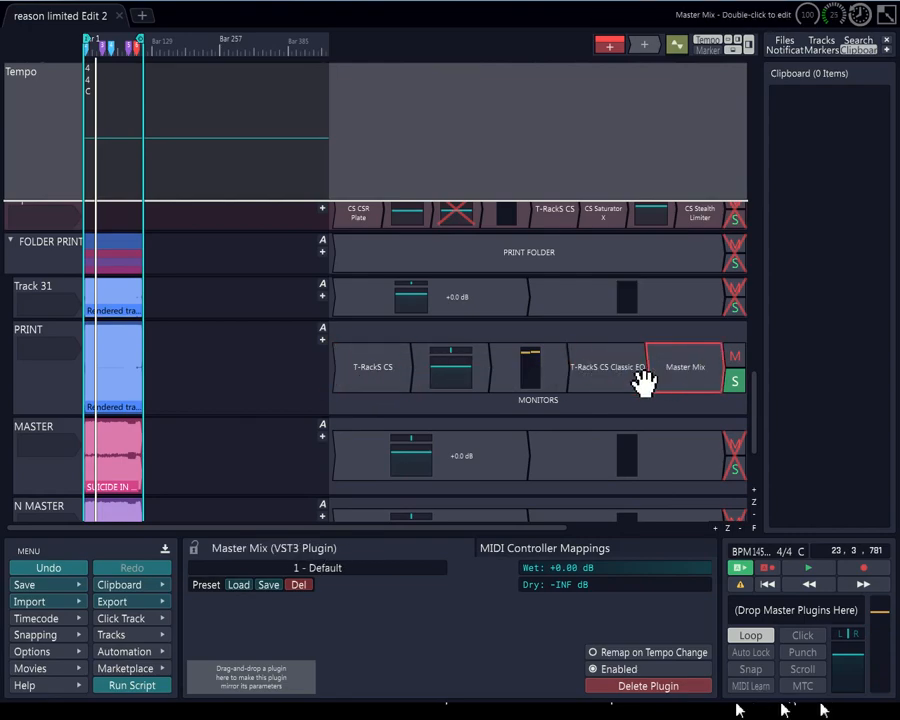
pyautogui.click(394, 378)
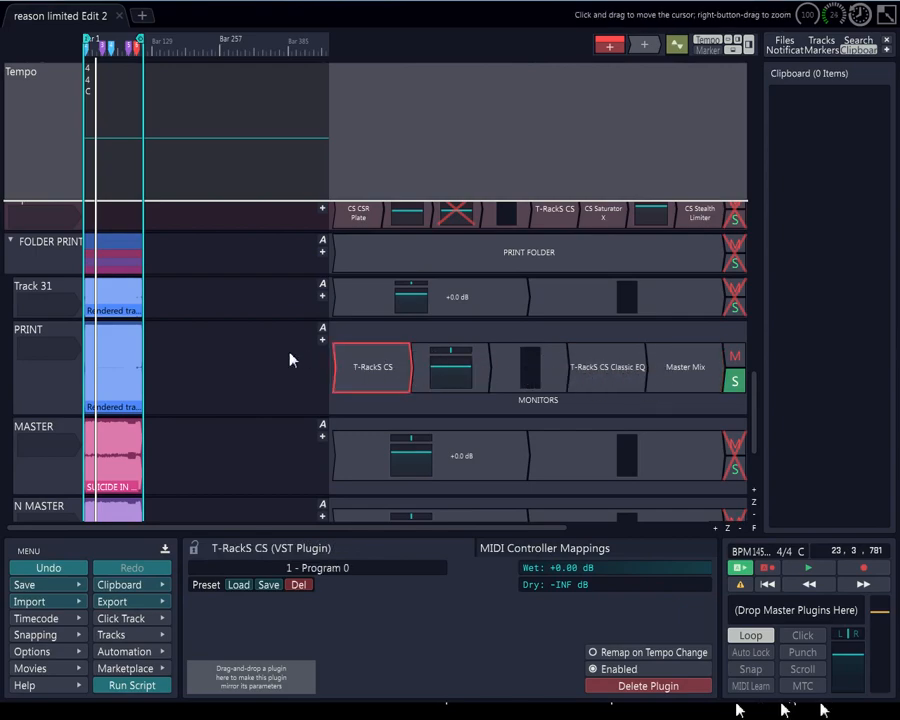
# Play the PRINT track from the start to hear it through its plugins, and stop playback
pyautogui.click(767, 584)
pyautogui.click(805, 569)
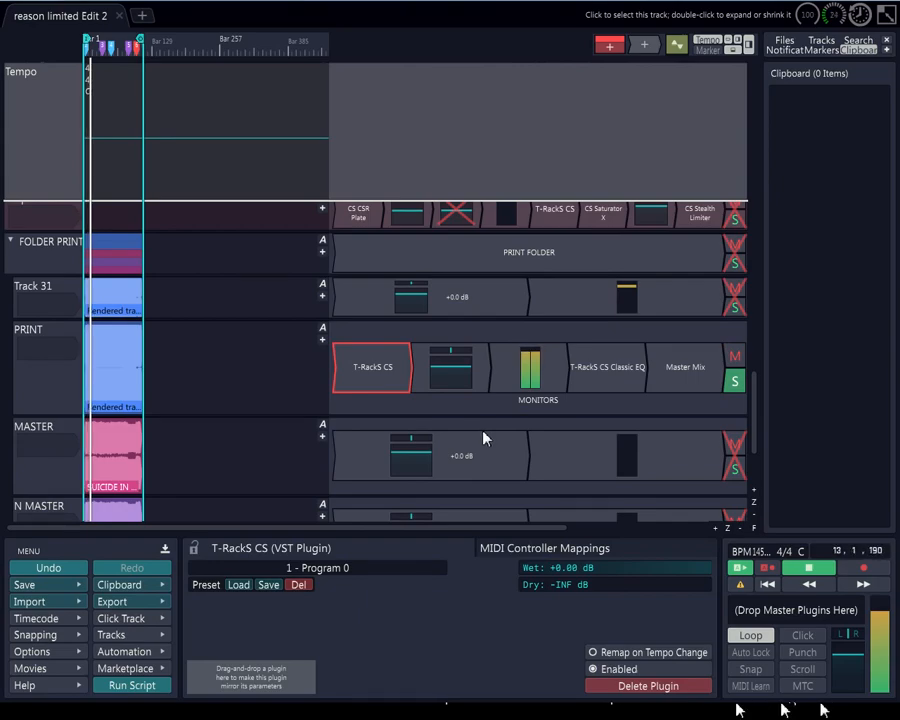
pyautogui.click(810, 569)
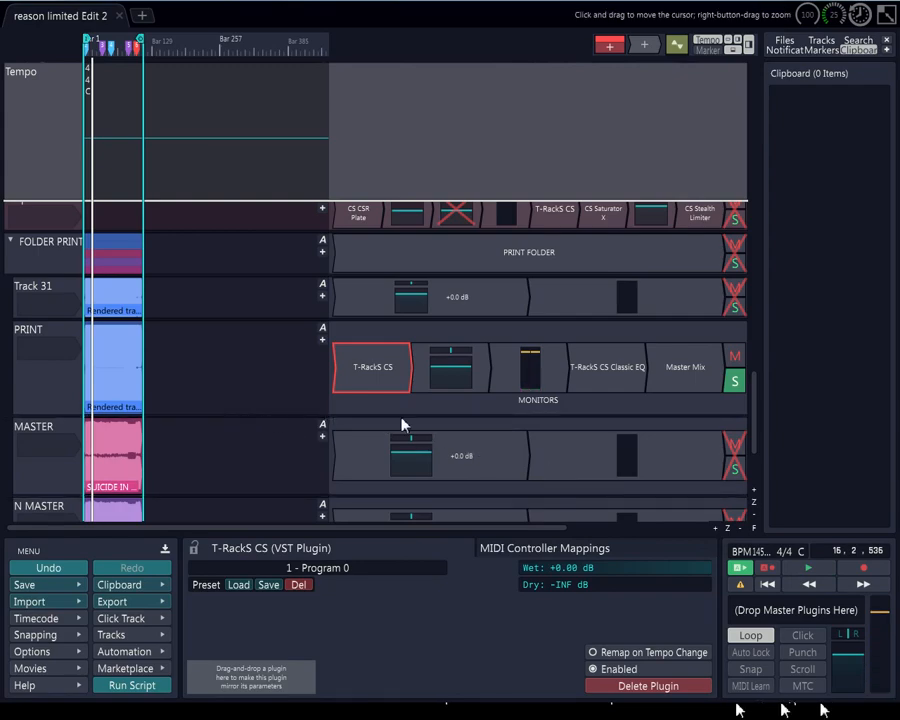
# Point out the PRINT track and the MASTER track below it by selecting each one in turn
pyautogui.click(35, 338)
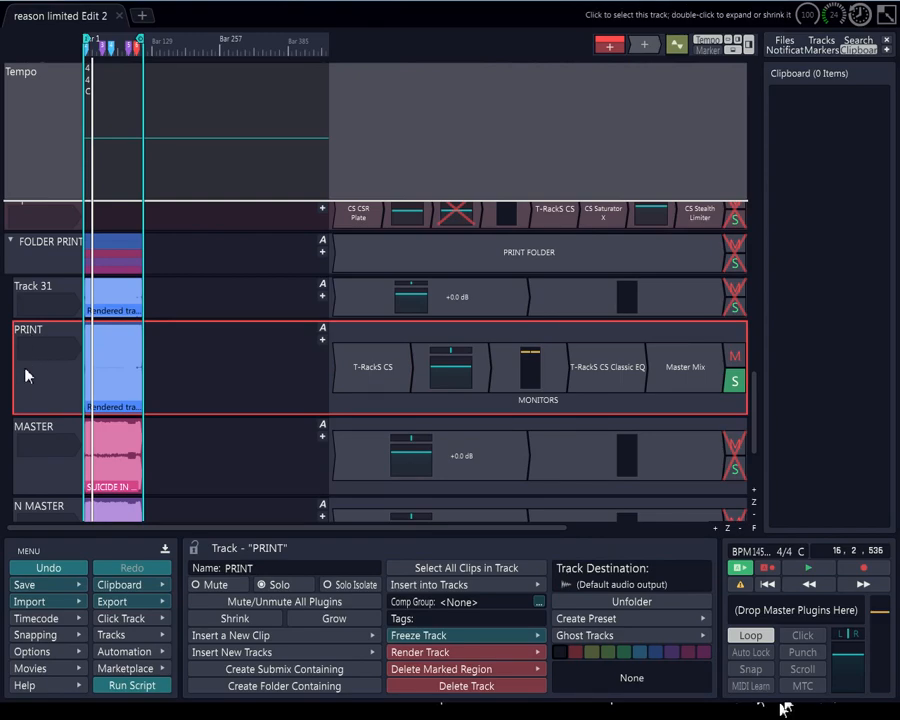
pyautogui.scroll(-1, 29, 376)
pyautogui.scroll(-1, 29, 376)
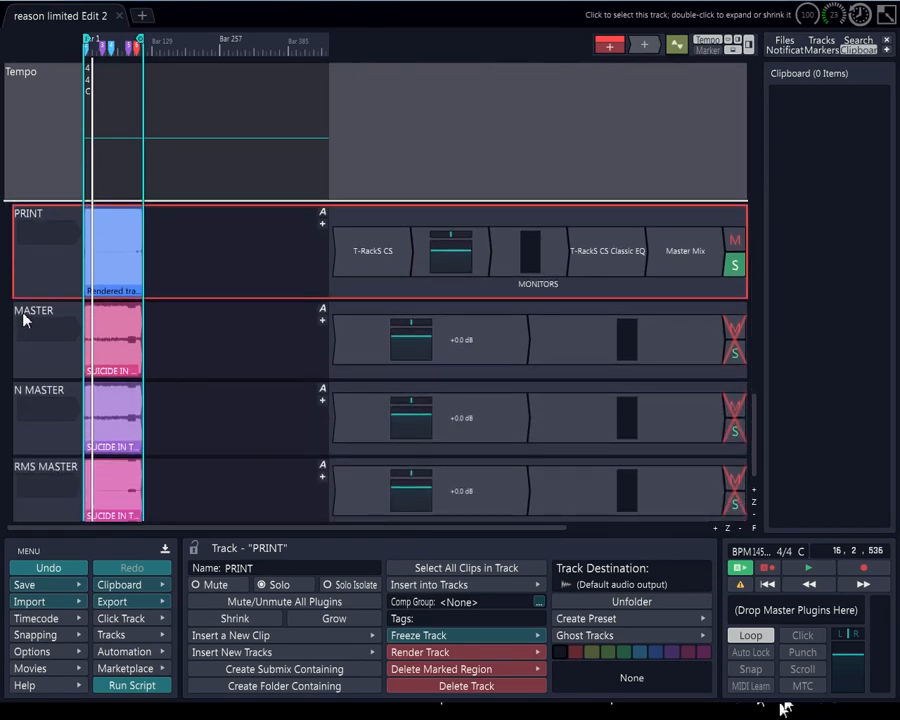
pyautogui.click(30, 320)
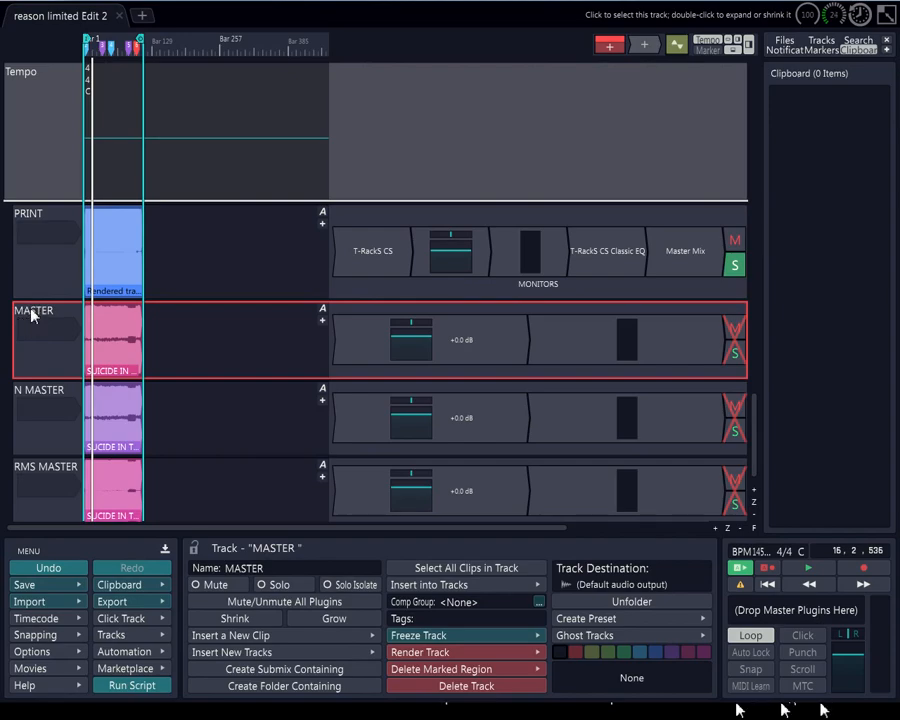
pyautogui.scroll(1, 40, 261)
pyautogui.click(42, 250)
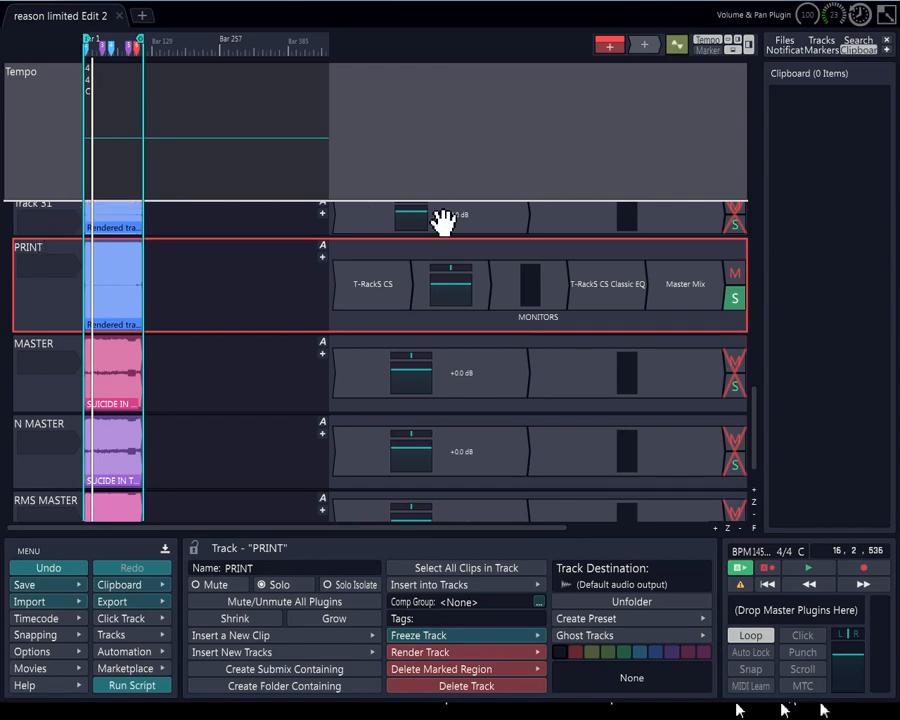
pyautogui.moveTo(756, 454); pyautogui.dragTo(756, 423)
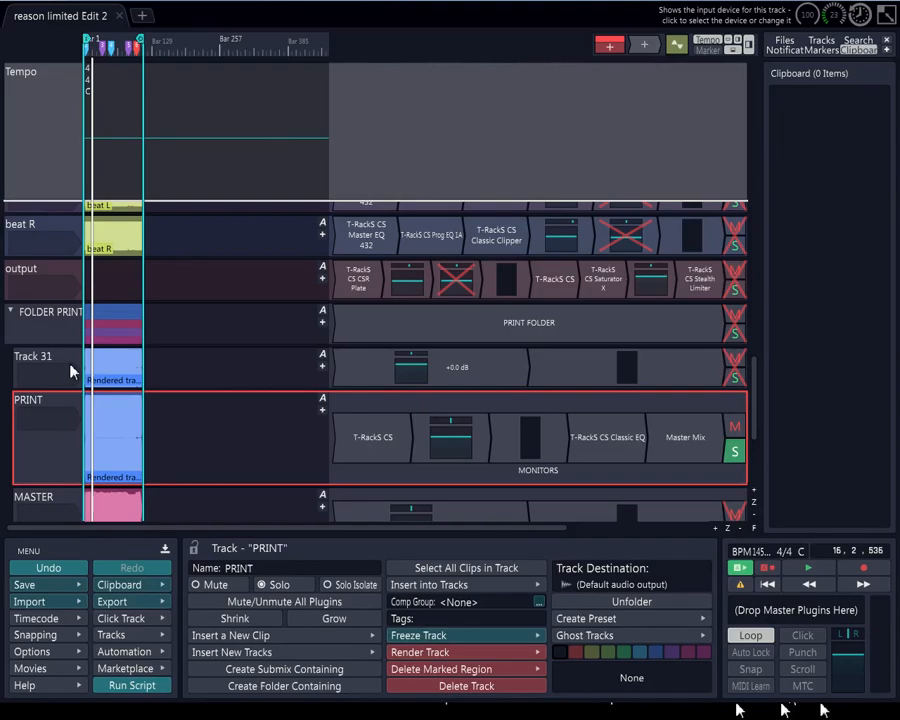
pyautogui.scroll(-3, 32, 405)
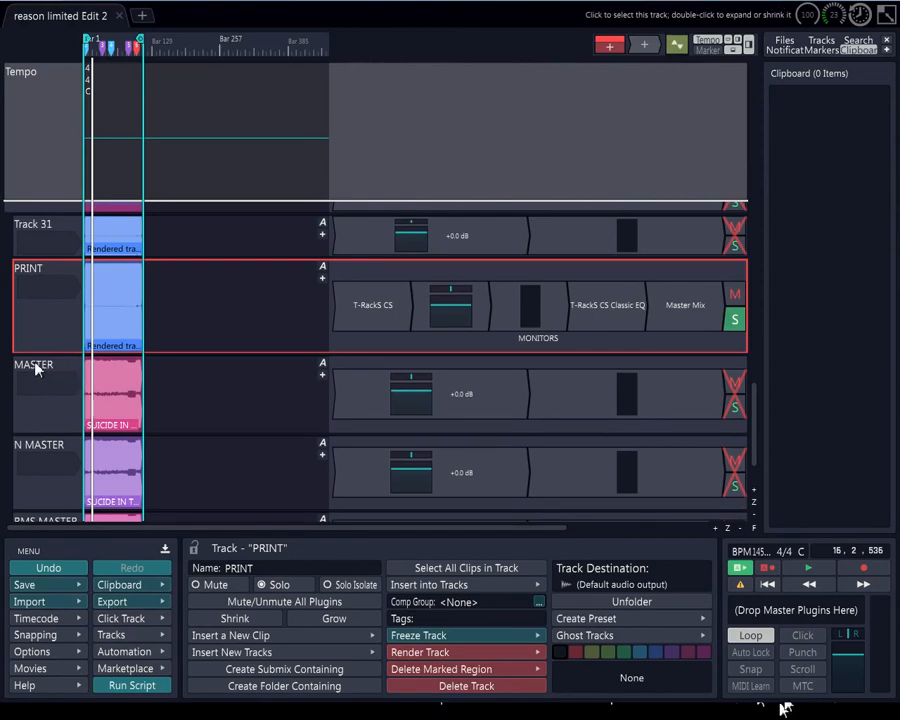
# Show the three mastered versions by selecting the MASTER, N MASTER and RMS MASTER tracks in turn
pyautogui.click(38, 369)
pyautogui.scroll(-2, 43, 372)
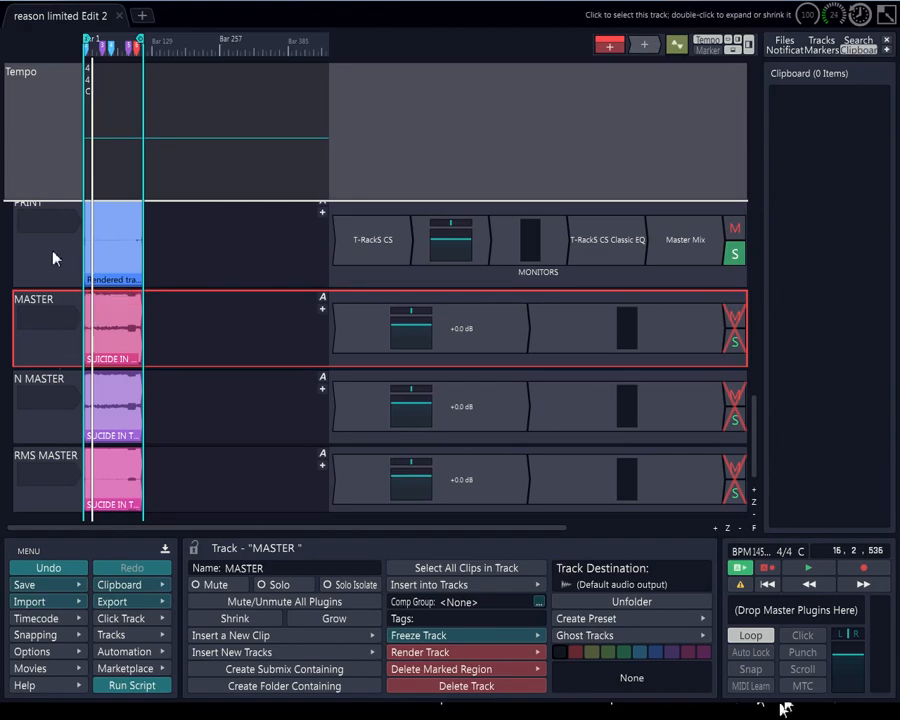
pyautogui.scroll(1, 53, 258)
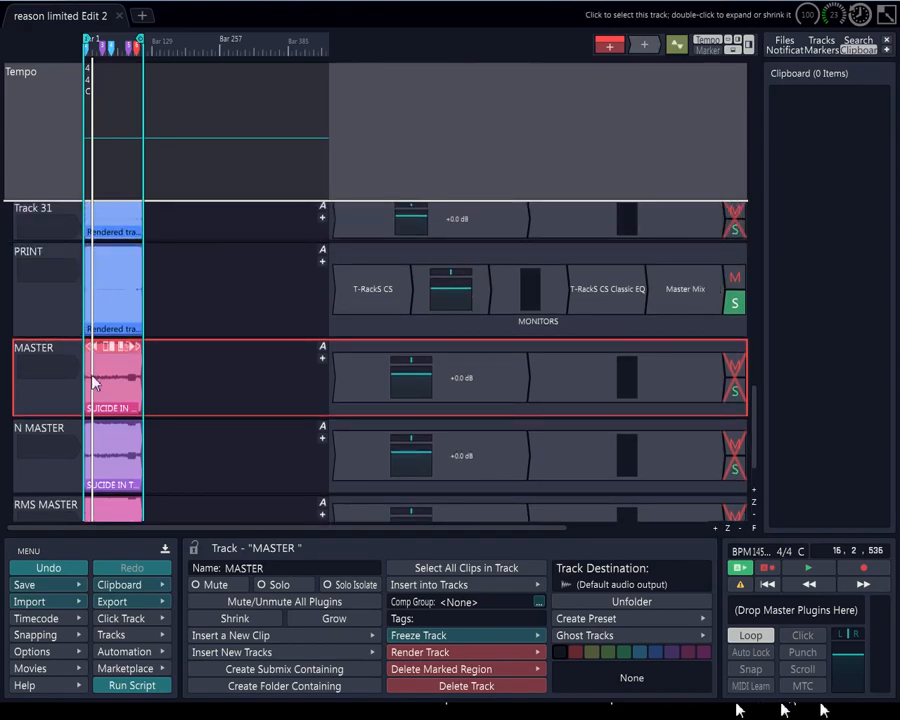
pyautogui.scroll(-1, 72, 424)
pyautogui.click(68, 428)
pyautogui.scroll(-1, 62, 428)
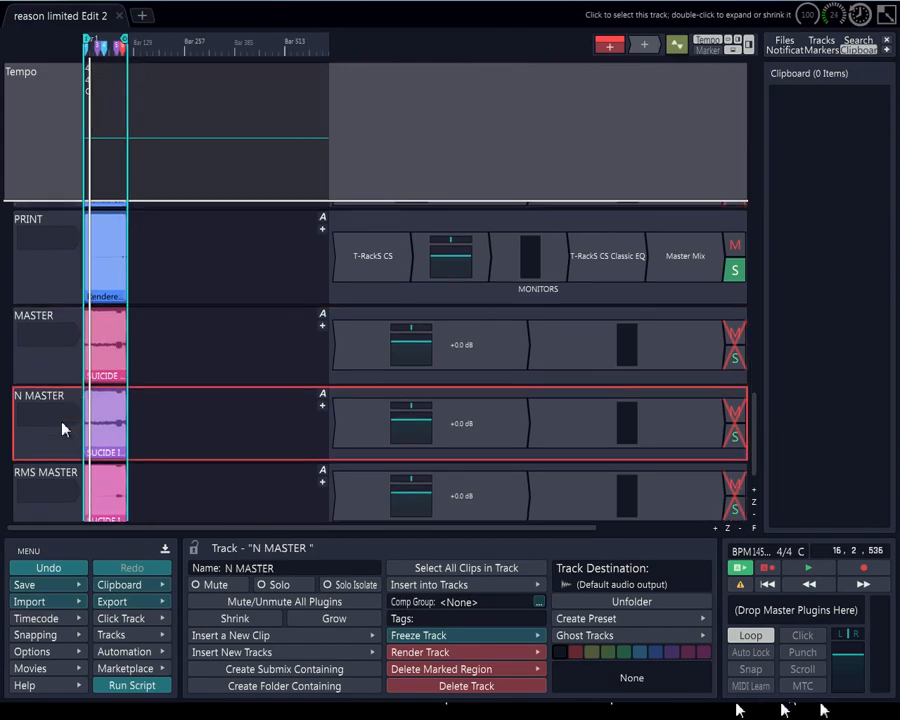
pyautogui.scroll(-1, 62, 428)
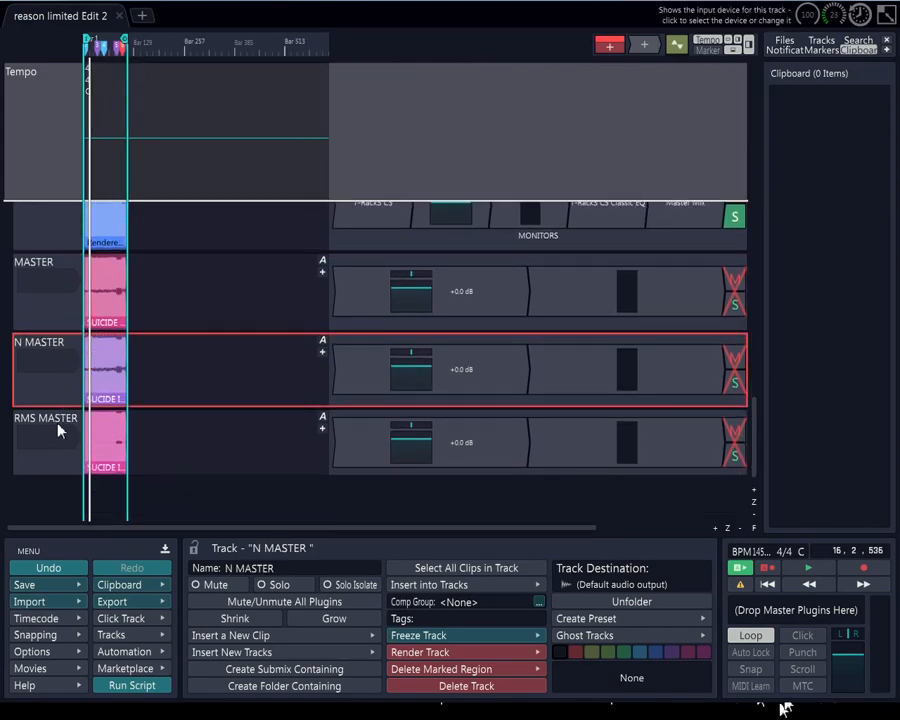
pyautogui.click(58, 432)
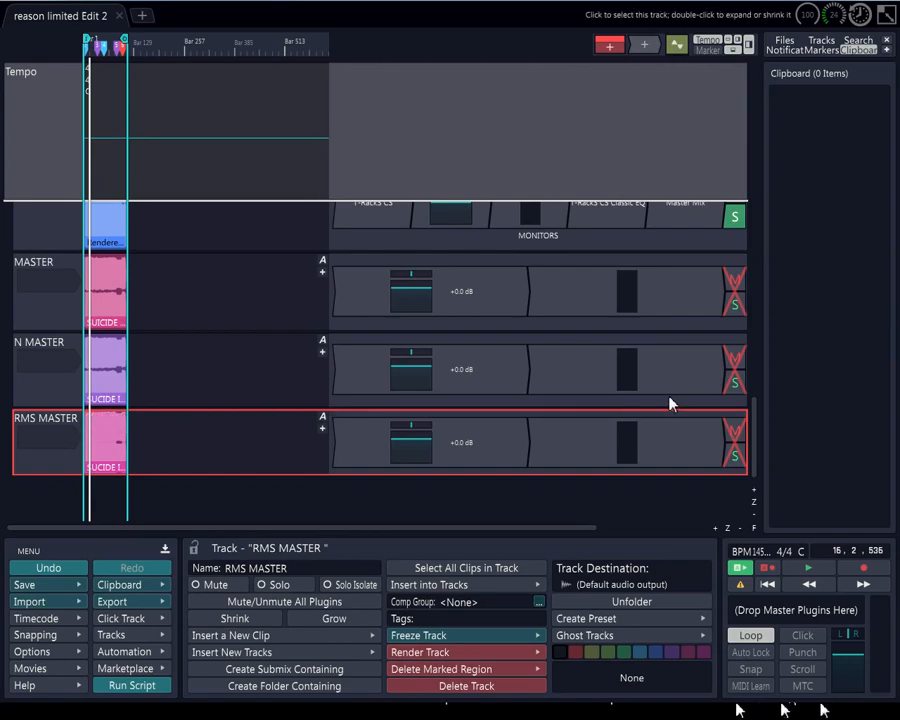
# Return the playhead to the start and switch the solo from the PRINT track to the MASTER track
pyautogui.moveTo(753, 450); pyautogui.dragTo(756, 396)
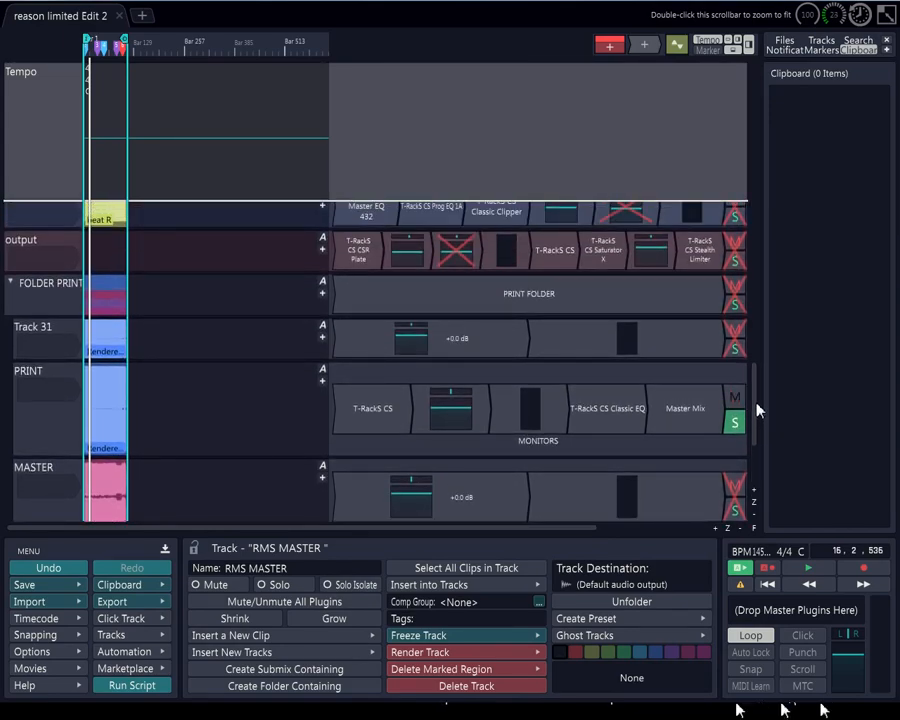
pyautogui.click(40, 395)
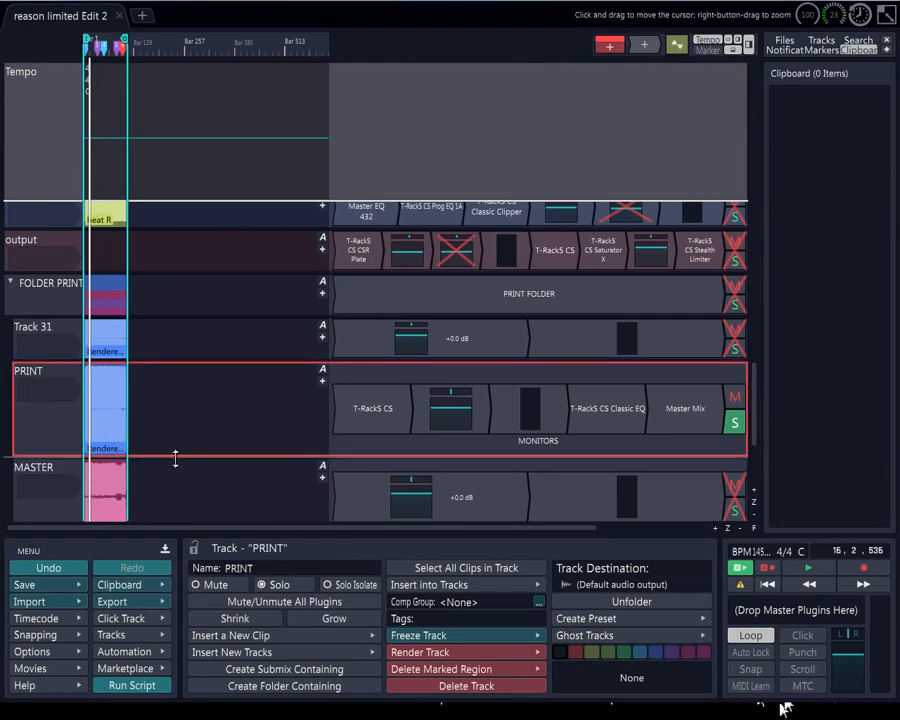
pyautogui.click(767, 584)
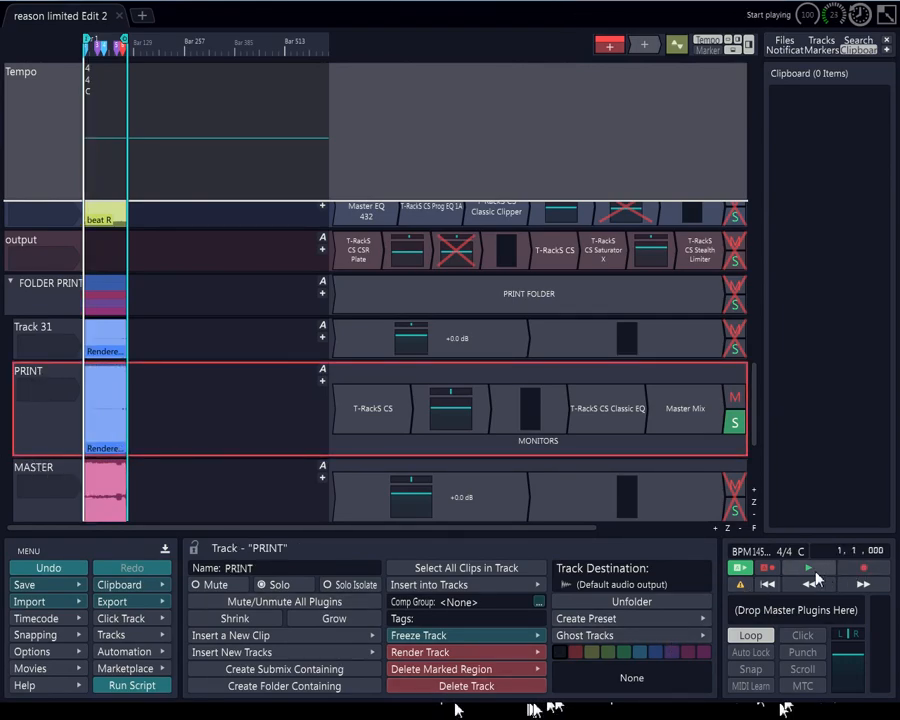
pyautogui.click(735, 512)
pyautogui.click(734, 430)
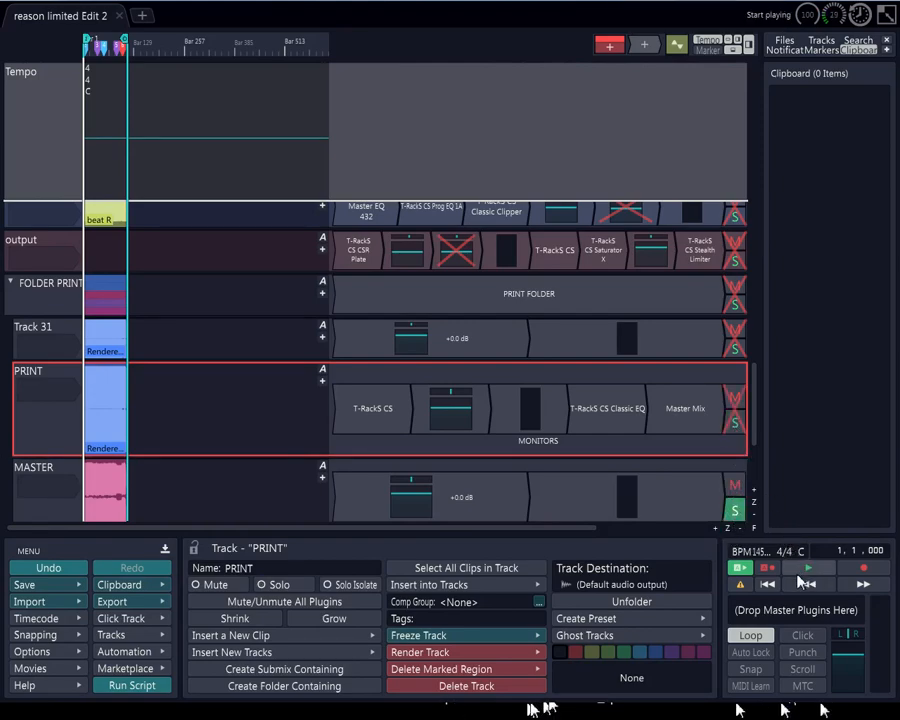
# Select the MASTER track, play it from the start, stop playback and return to the beginning
pyautogui.scroll(-3, 750, 420)
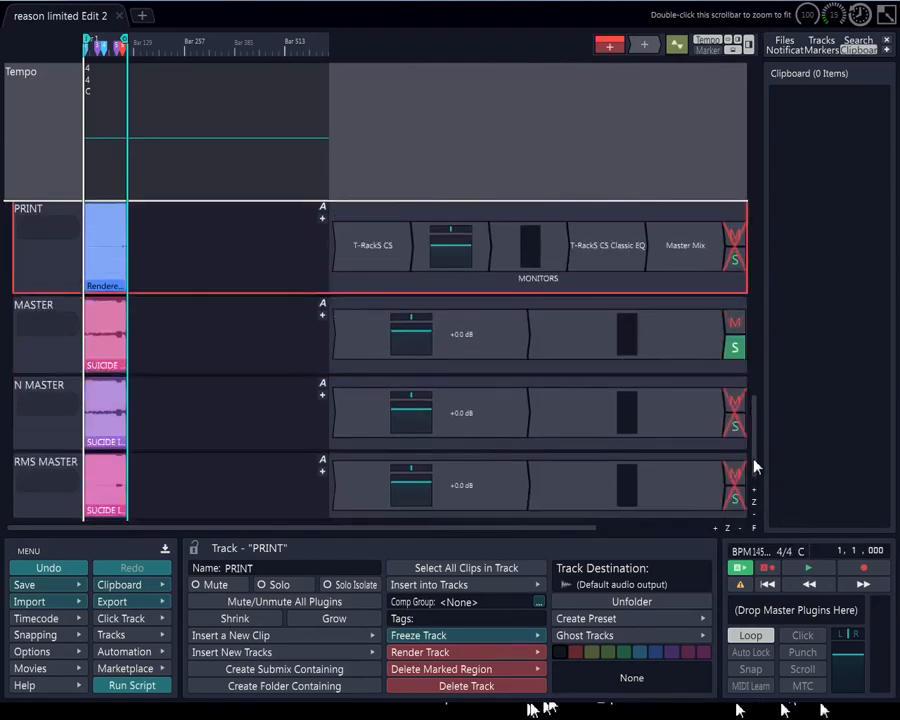
pyautogui.click(54, 312)
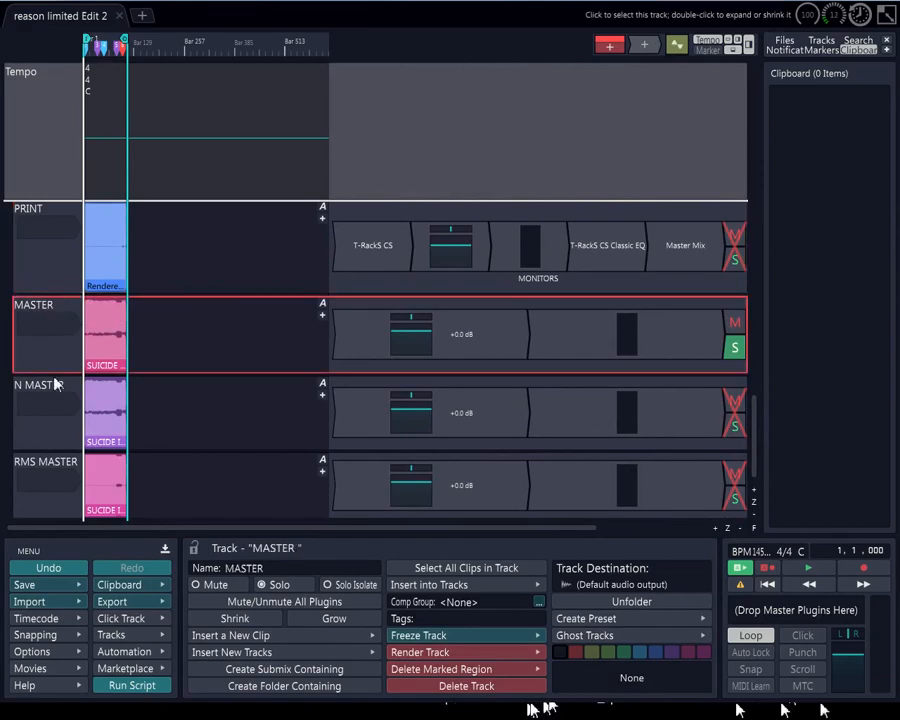
pyautogui.click(797, 569)
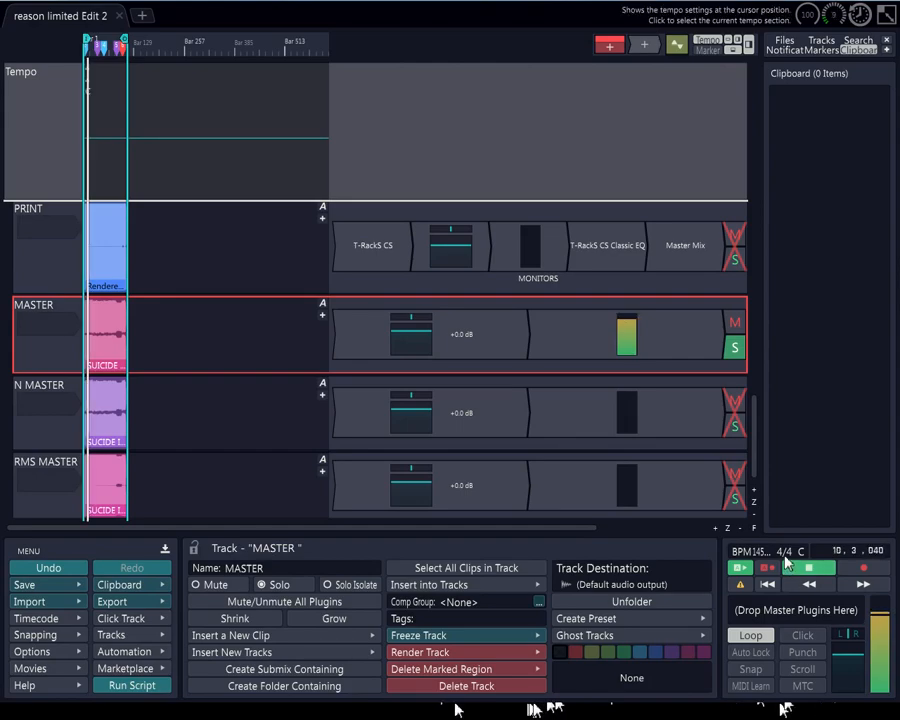
pyautogui.click(797, 568)
pyautogui.click(768, 586)
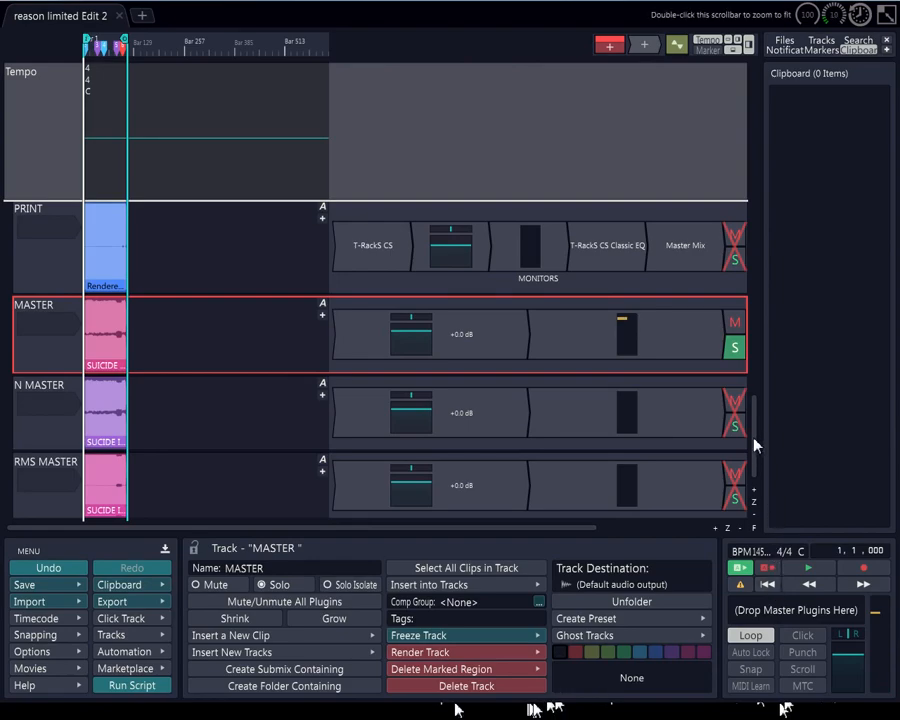
# Switch the solo from MASTER to N MASTER, play it from the start and stop playback
pyautogui.press('2')
pyautogui.press('1')
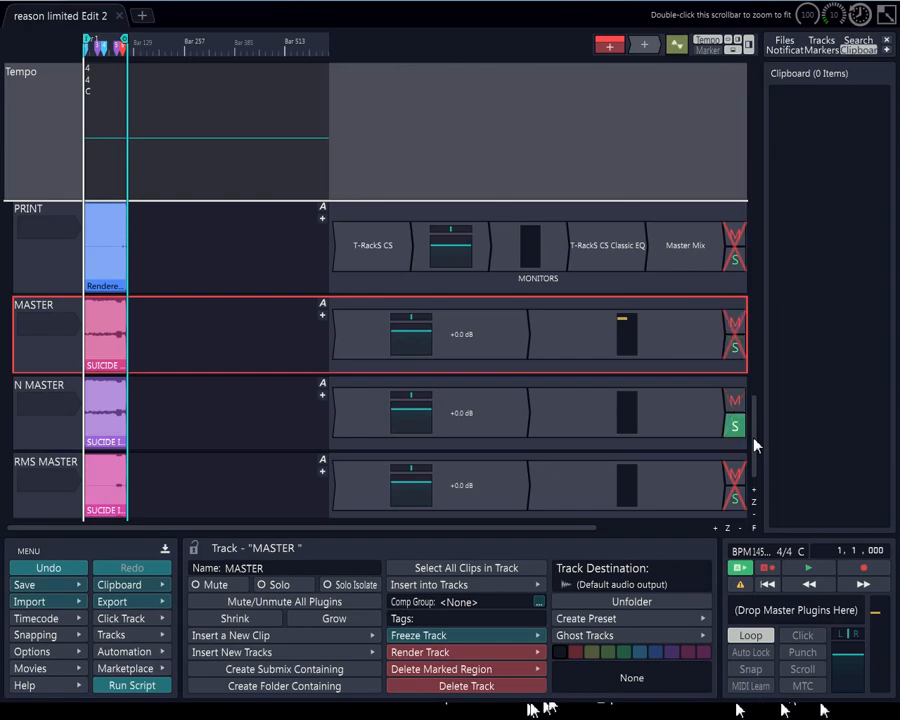
pyautogui.click(789, 574)
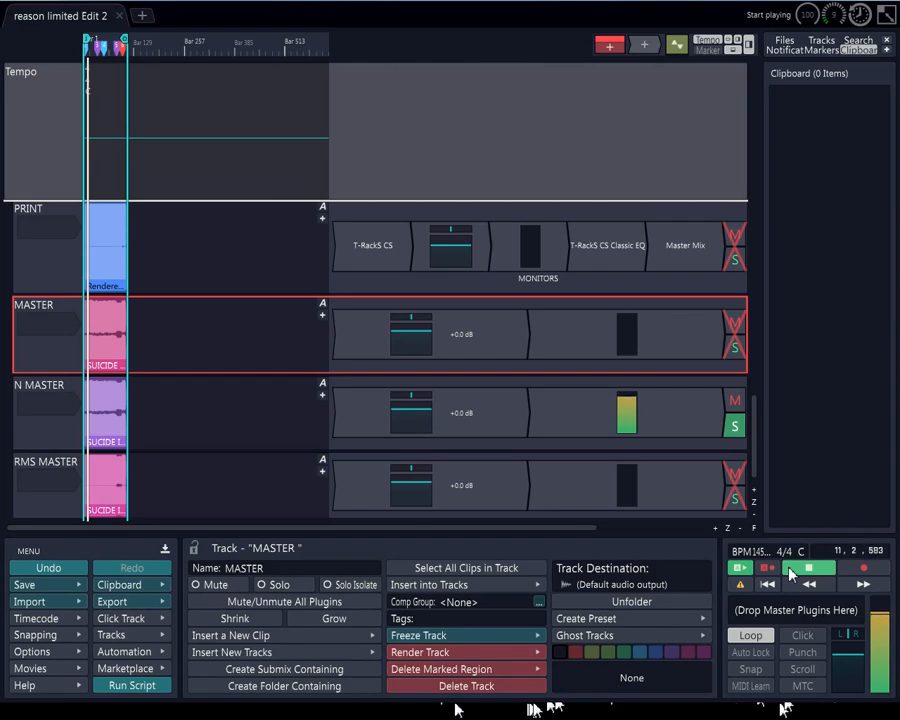
pyautogui.click(790, 573)
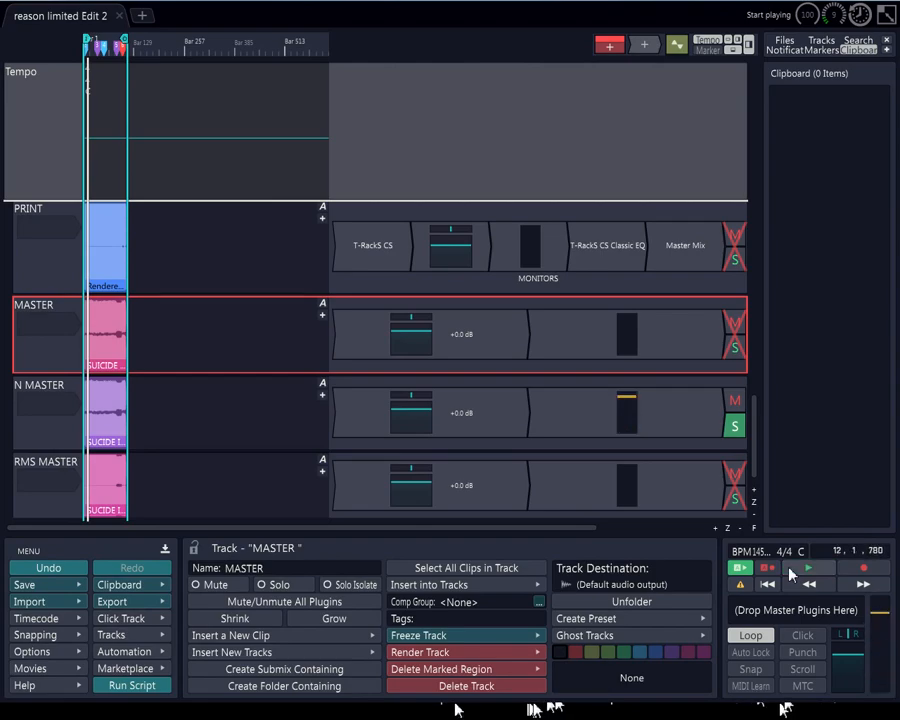
# Play from the start with the solo switched from N MASTER to RMS MASTER, stop, and return to the beginning
pyautogui.click(100, 473)
pyautogui.click(60, 472)
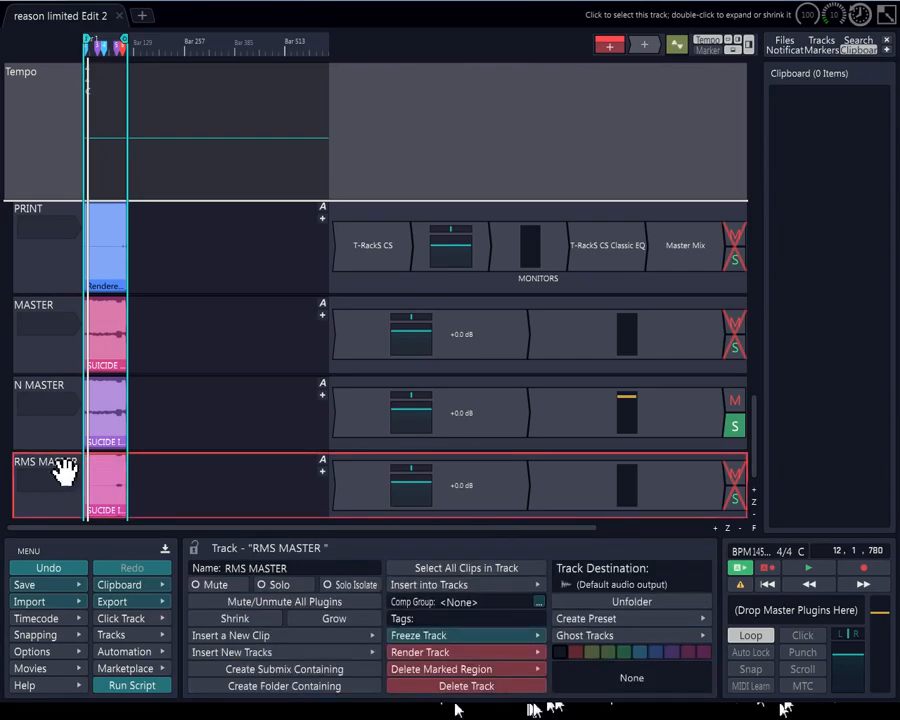
pyautogui.click(776, 586)
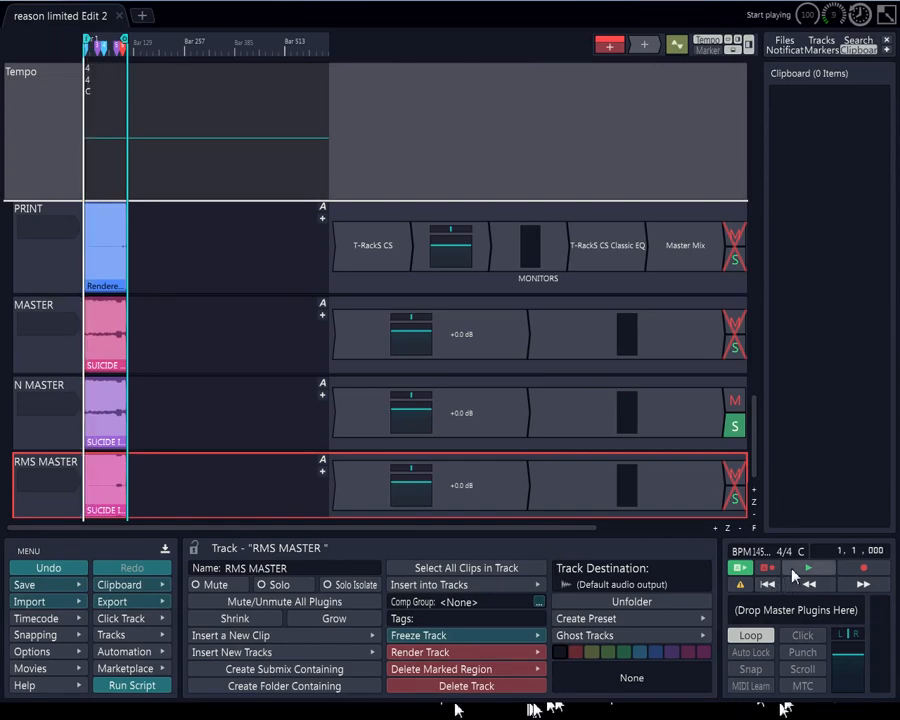
pyautogui.click(793, 576)
pyautogui.click(734, 427)
pyautogui.click(740, 498)
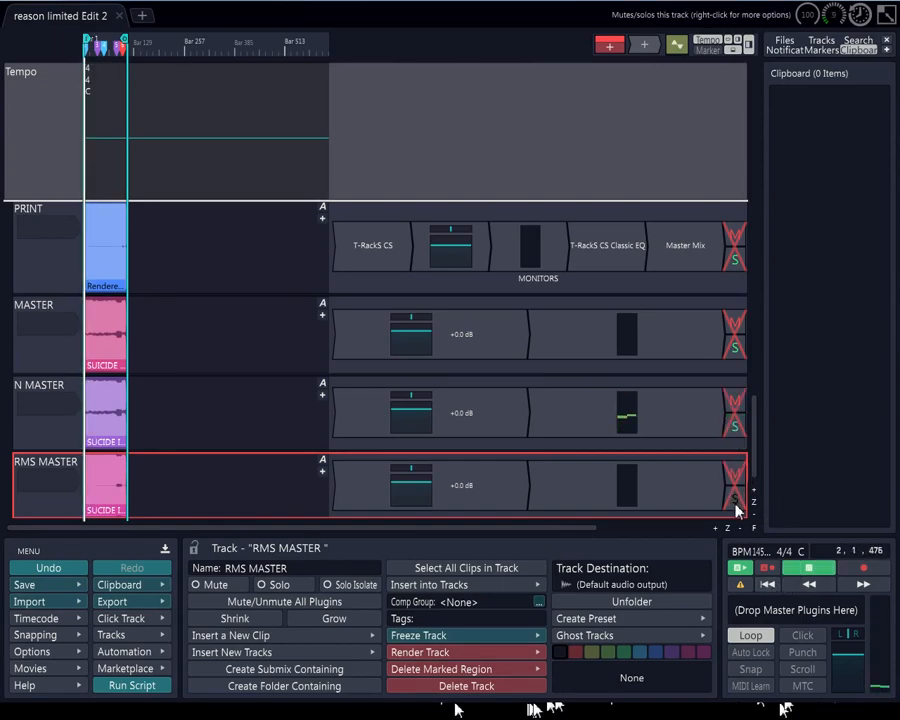
pyautogui.click(736, 474)
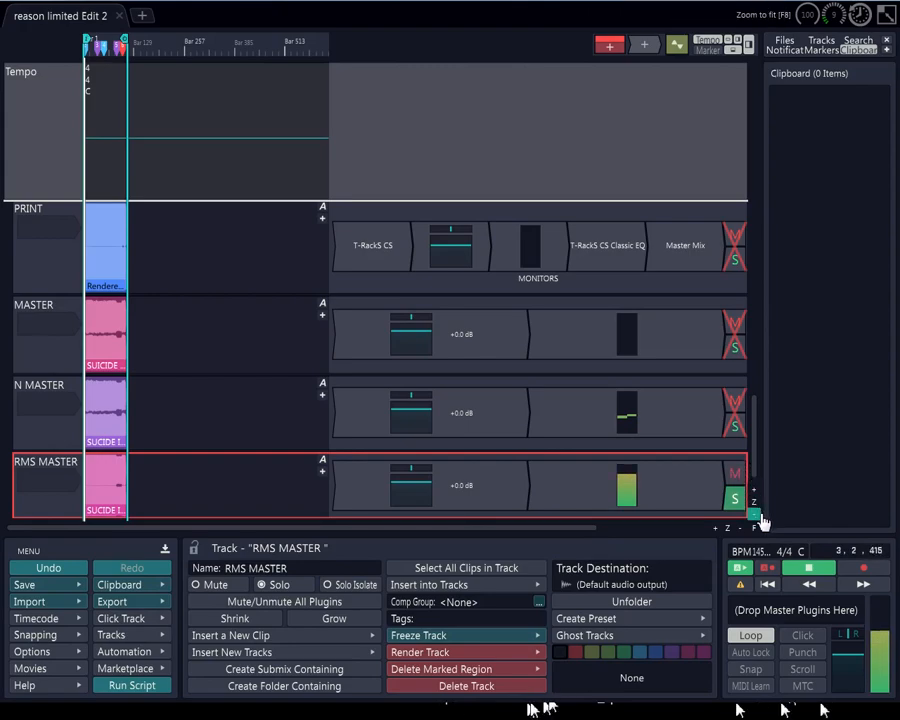
pyautogui.click(803, 571)
pyautogui.click(767, 584)
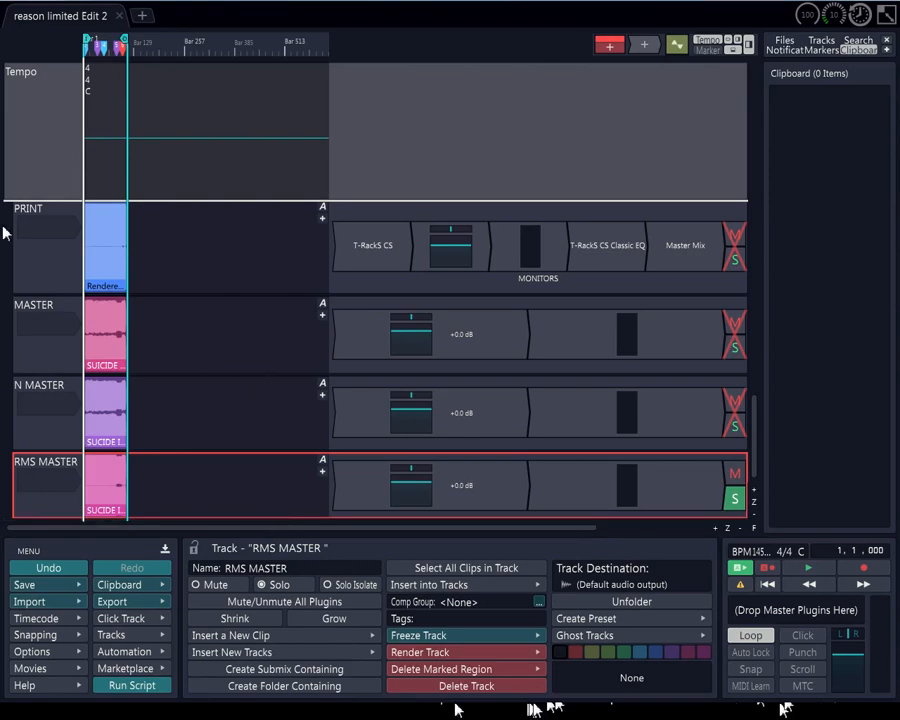
# Review the PRINT, MASTER and N MASTER tracks by selecting each one in turn, leaving their inputs unassigned
pyautogui.click(34, 316)
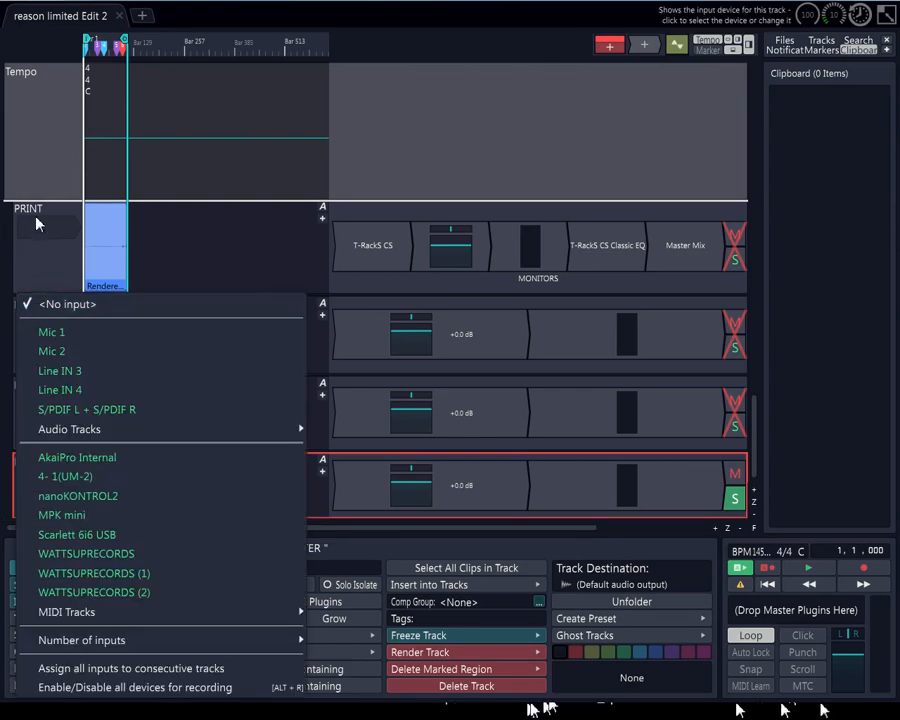
pyautogui.click(40, 212)
pyautogui.click(44, 308)
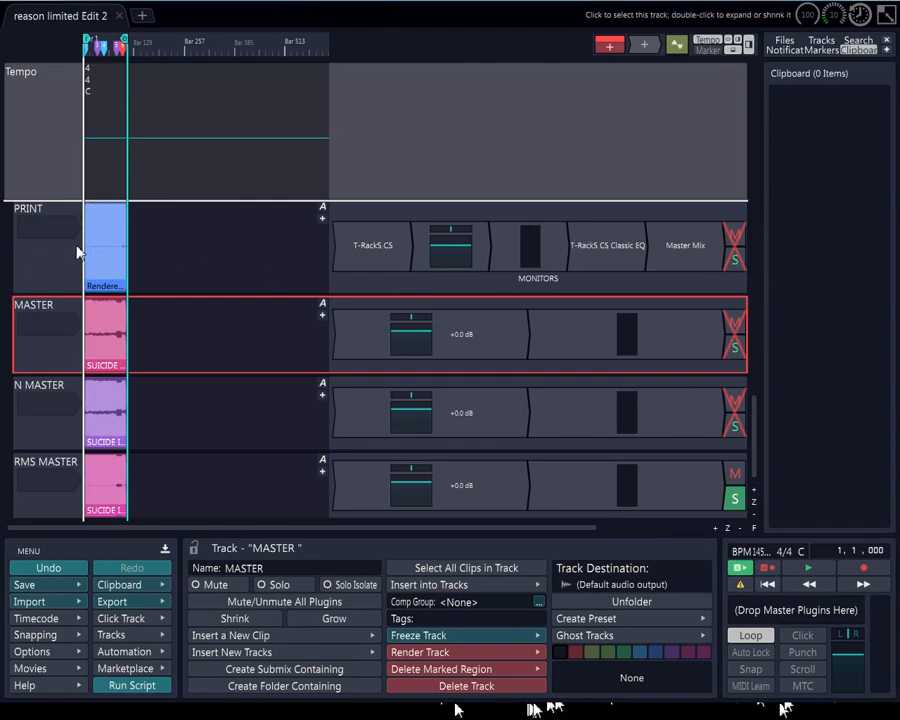
pyautogui.click(46, 390)
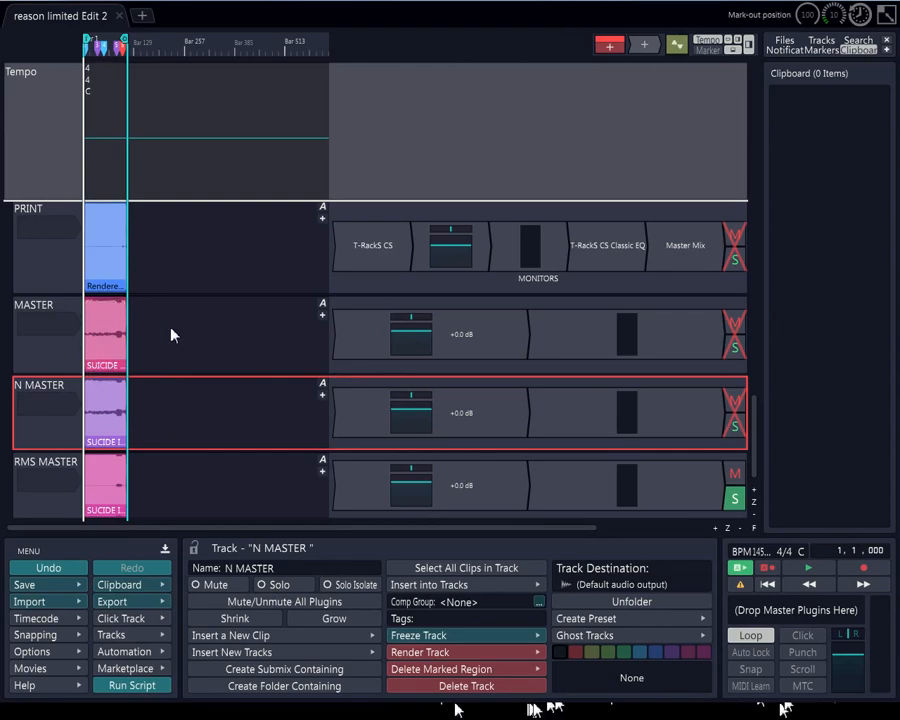
pyautogui.click(38, 218)
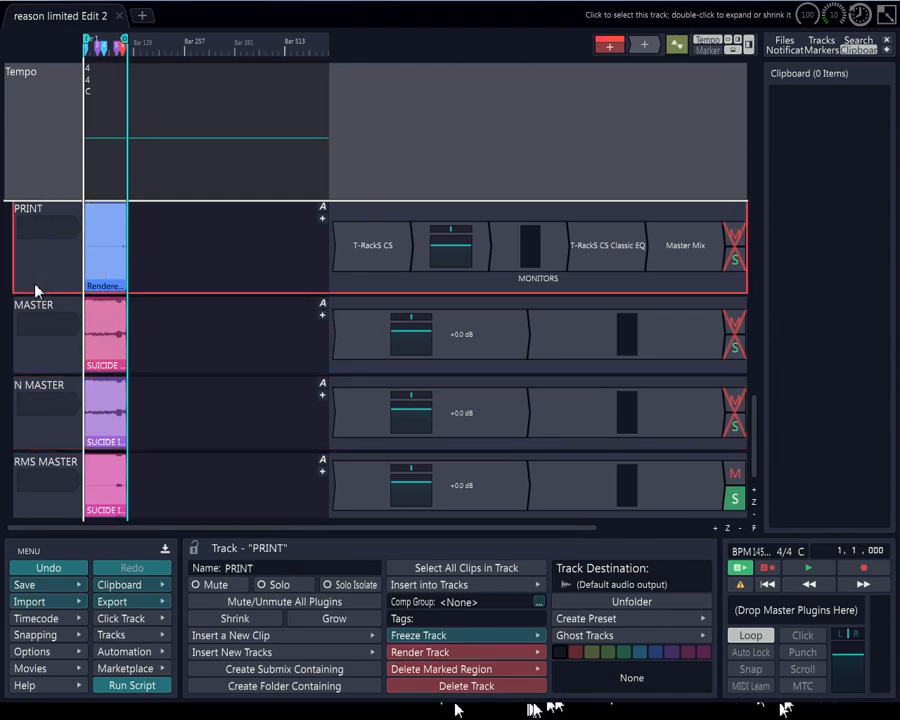
pyautogui.scroll(2, 40, 316)
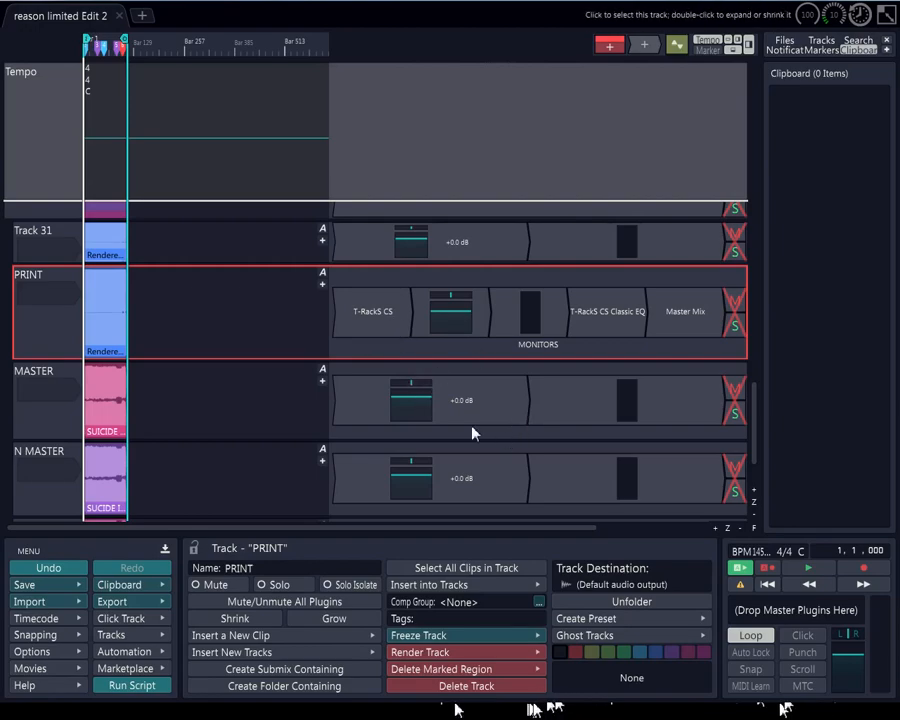
pyautogui.click(28, 285)
pyautogui.click(28, 274)
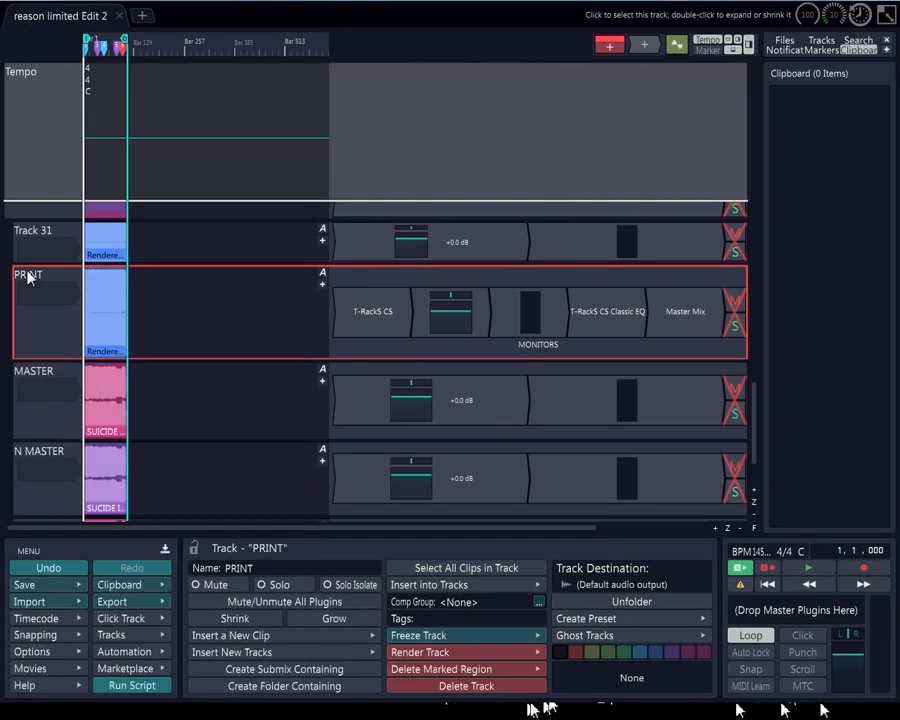
pyautogui.click(44, 392)
pyautogui.click(40, 455)
pyautogui.scroll(-3, 40, 455)
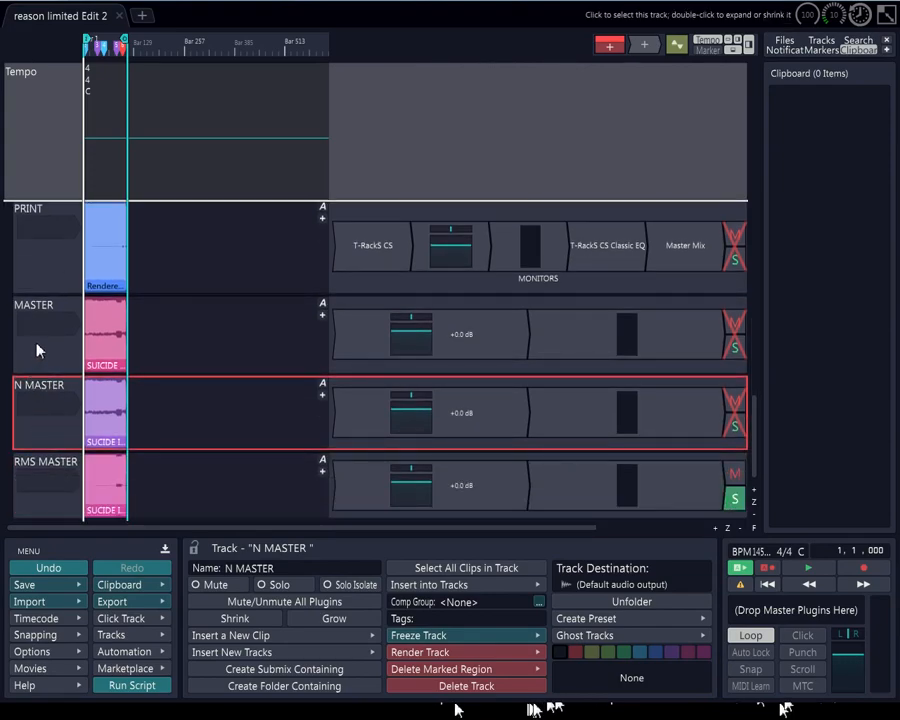
pyautogui.scroll(3, 44, 330)
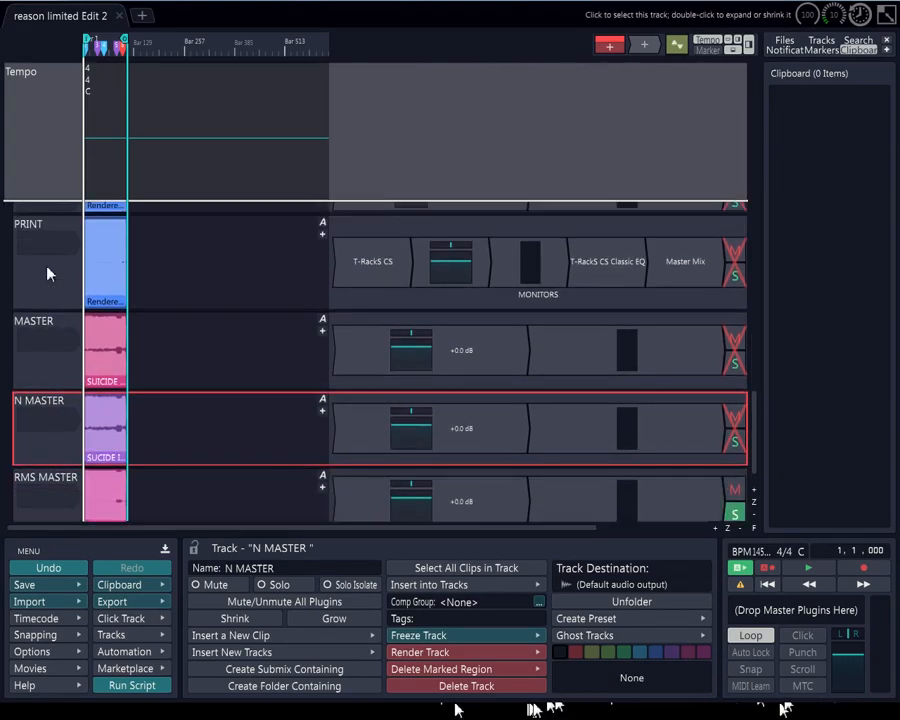
# Switch the solo from RMS MASTER to the PRINT track and play it from the start
pyautogui.click(43, 276)
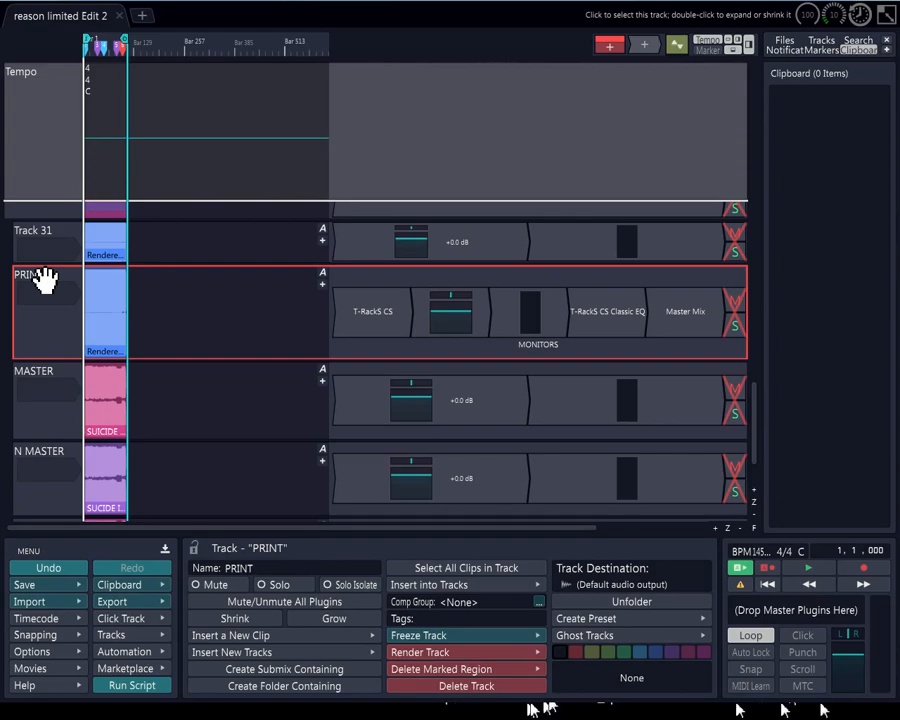
pyautogui.press('s')
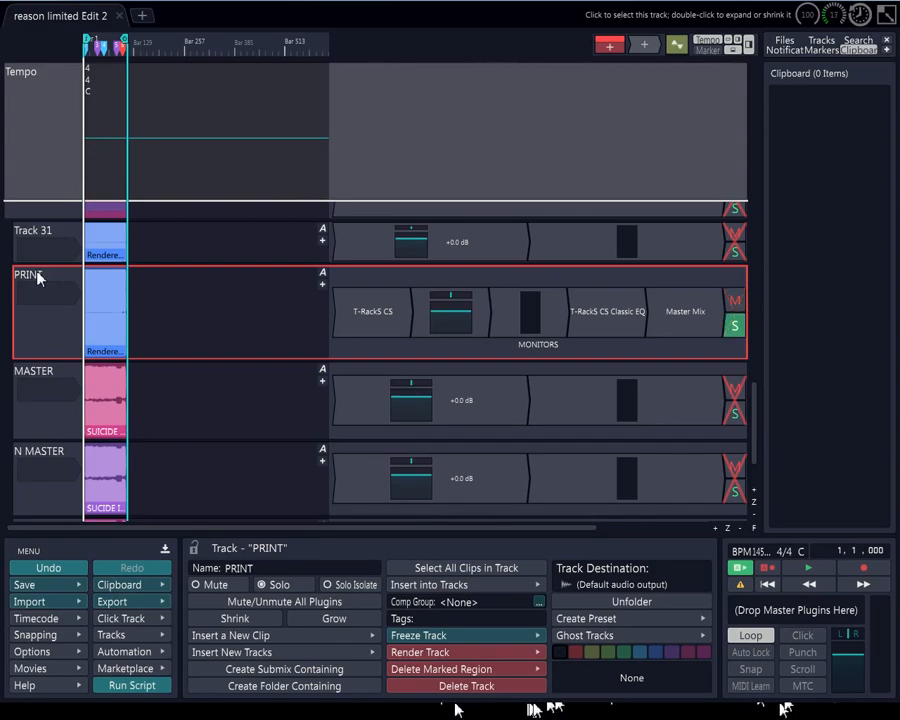
pyautogui.press('space')
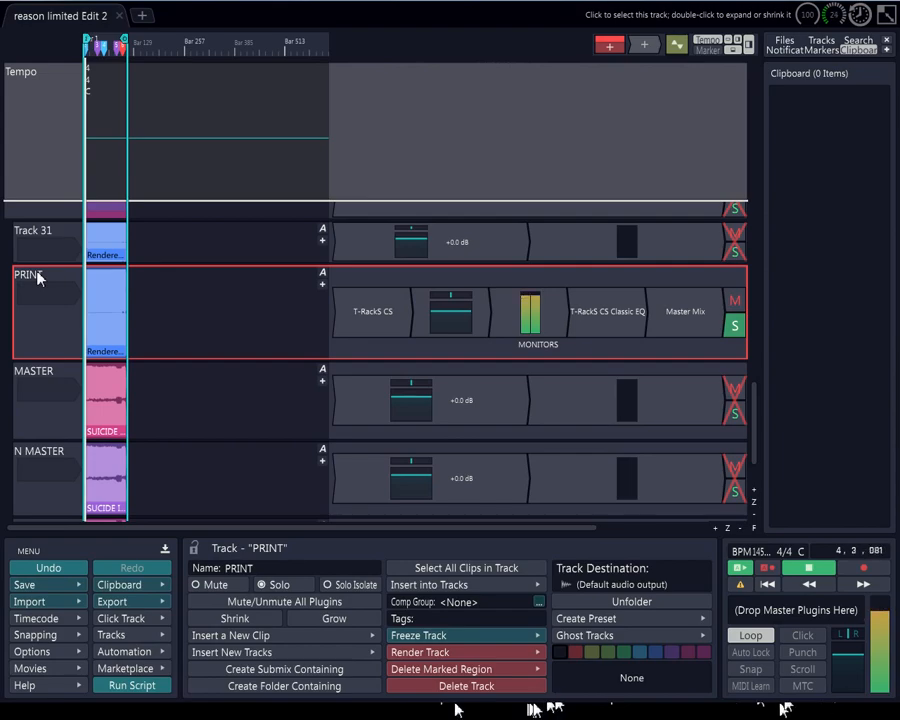
# Compare PRINT and MASTER during playback by alternating the solo between them, ending on PRINT, and stop playback
pyautogui.press('s')
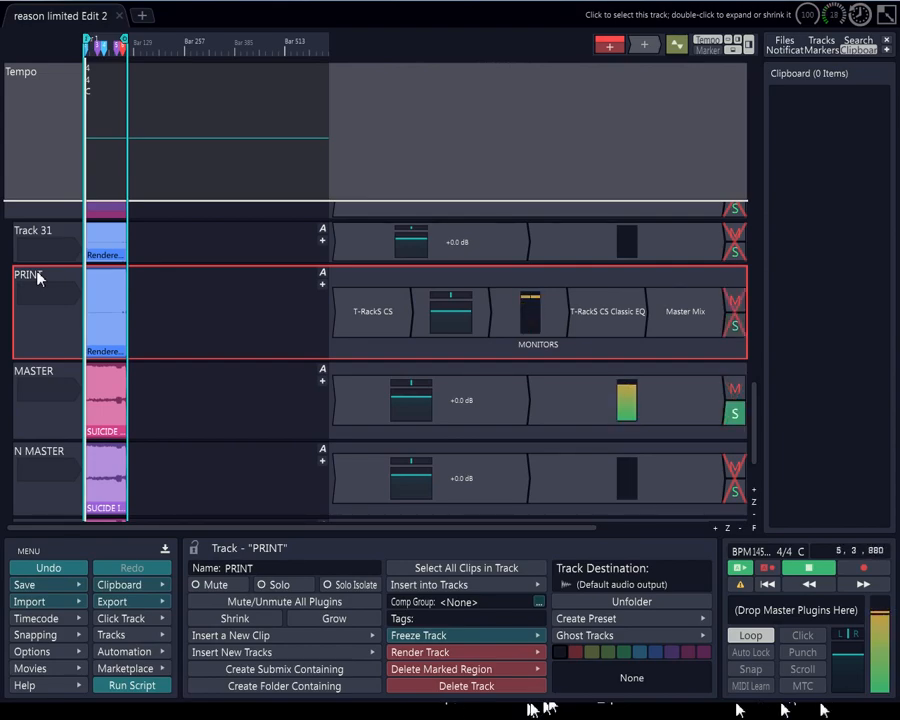
pyautogui.press('s')
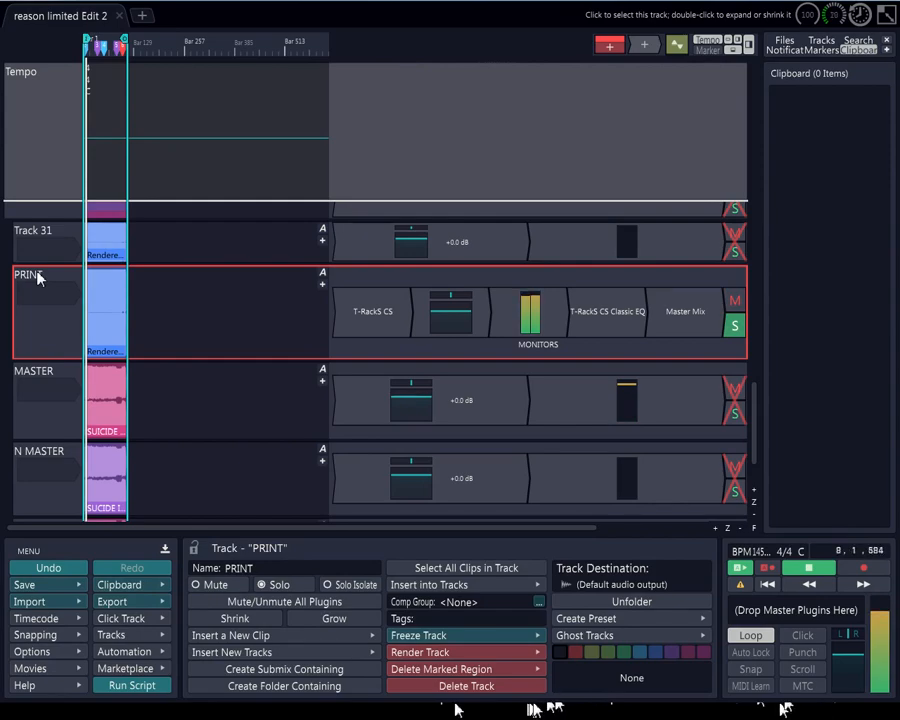
pyautogui.press('s')
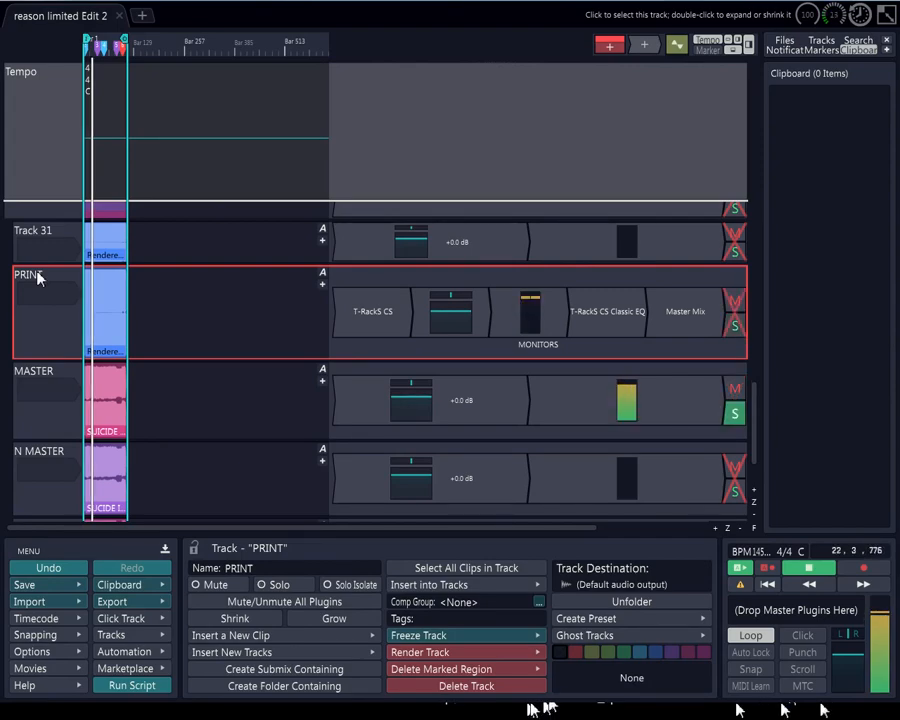
pyautogui.press('s')
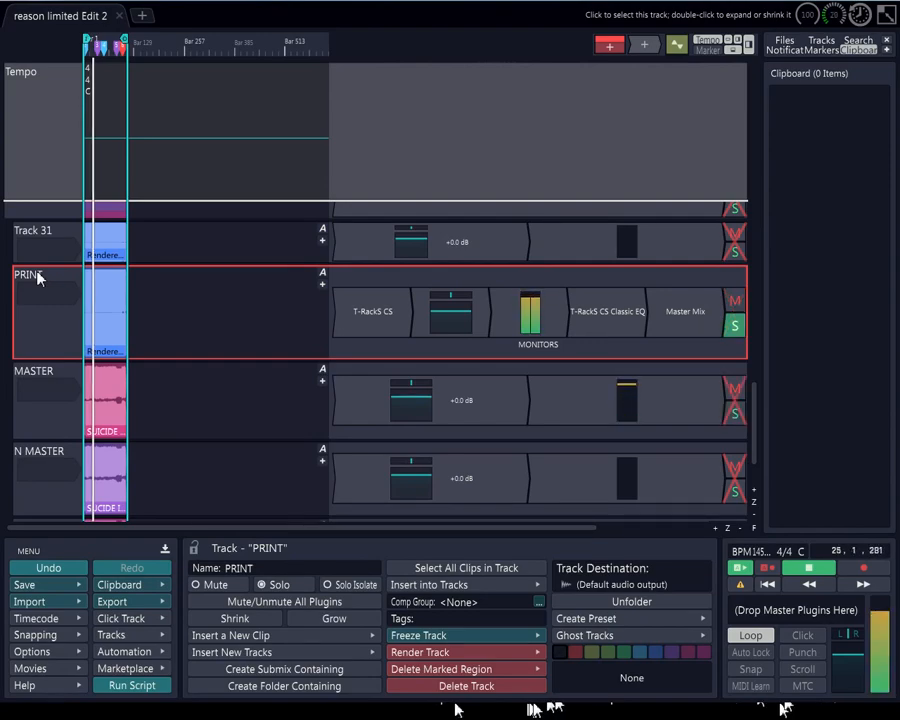
pyautogui.hotkey('ctrl', 'z')
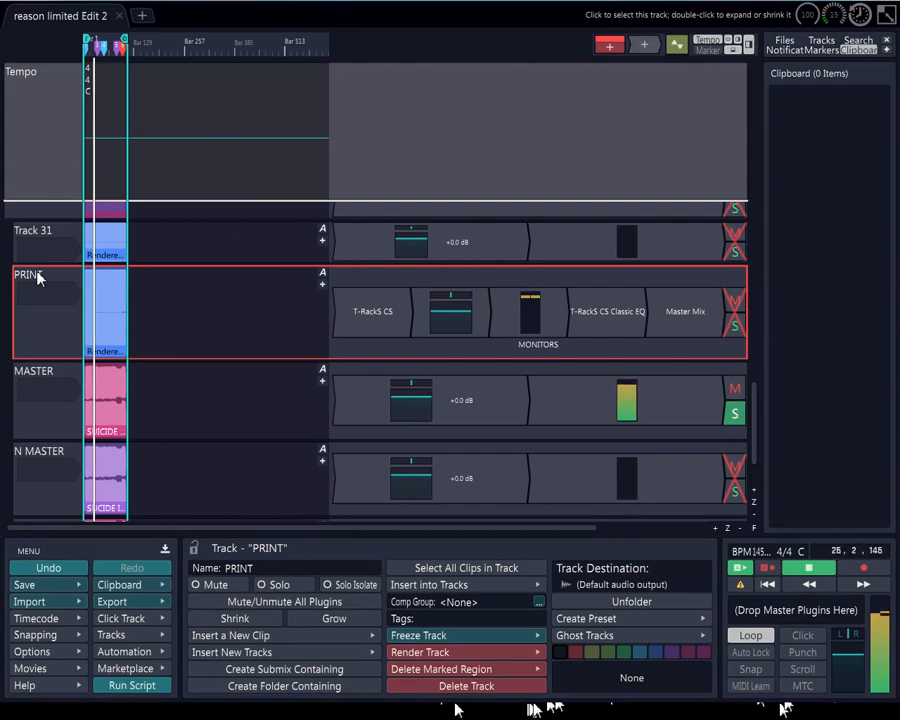
pyautogui.press('s')
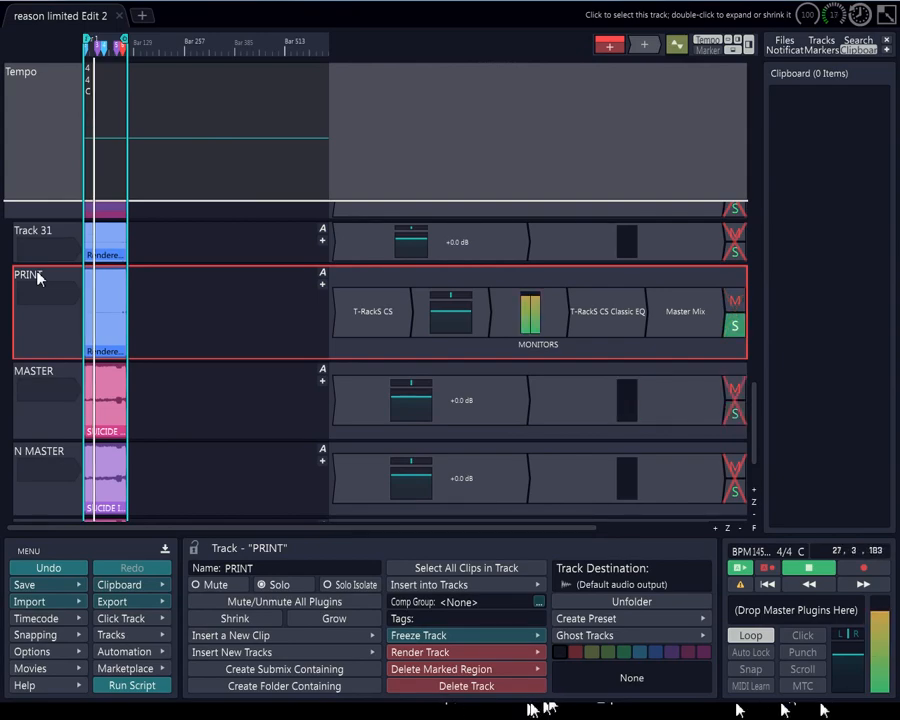
pyautogui.press('space')
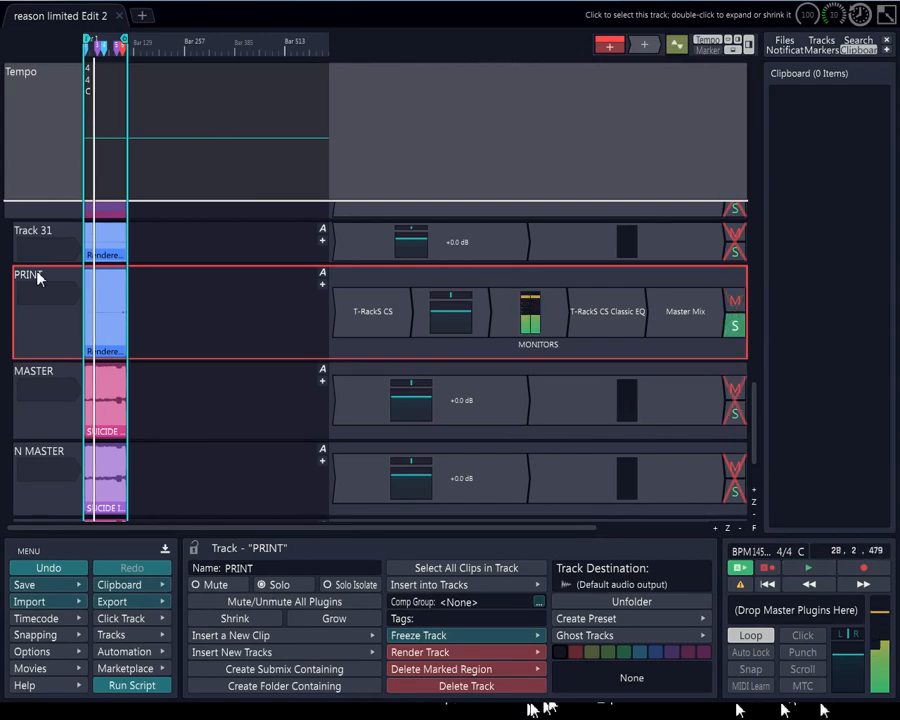
# Compare the PRINT, MASTER and N MASTER tracks by selecting them in turn, and inspect PRINT's rendered audio clip
pyautogui.click(42, 390)
pyautogui.click(38, 456)
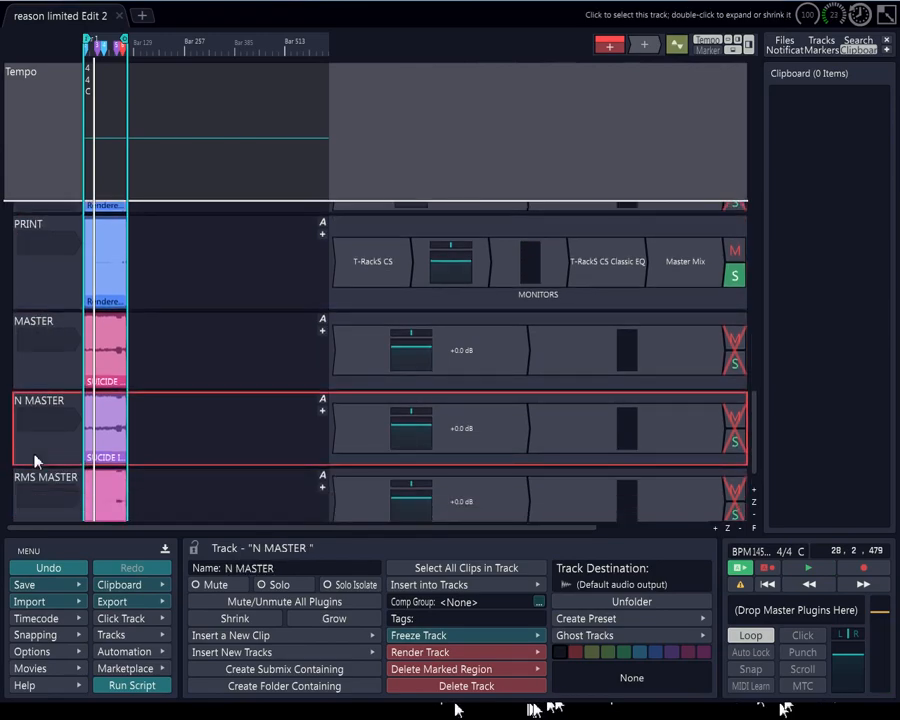
pyautogui.click(28, 326)
pyautogui.click(36, 228)
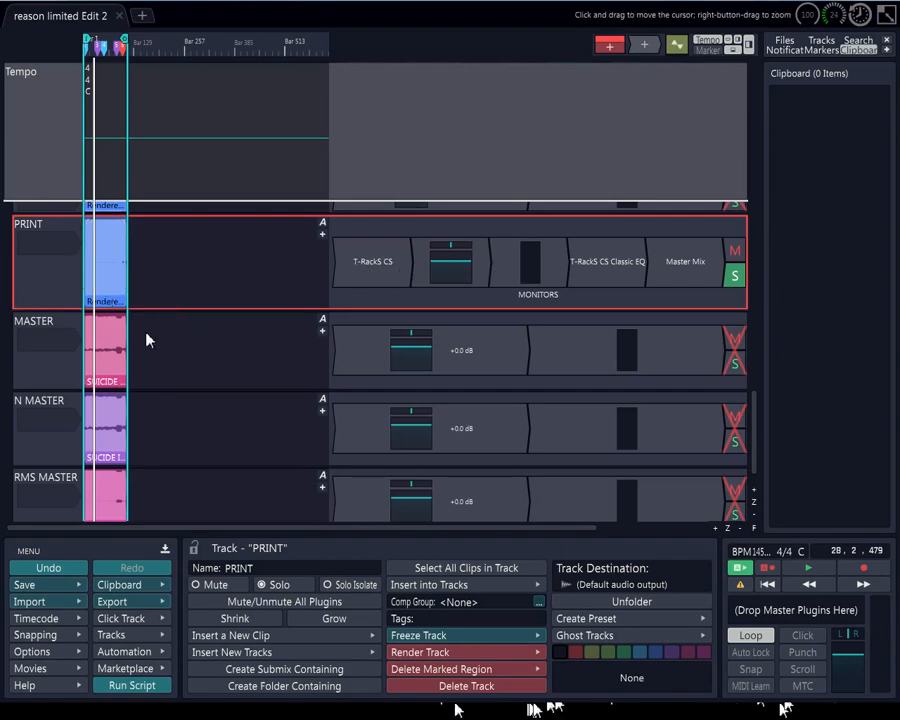
pyautogui.click(34, 328)
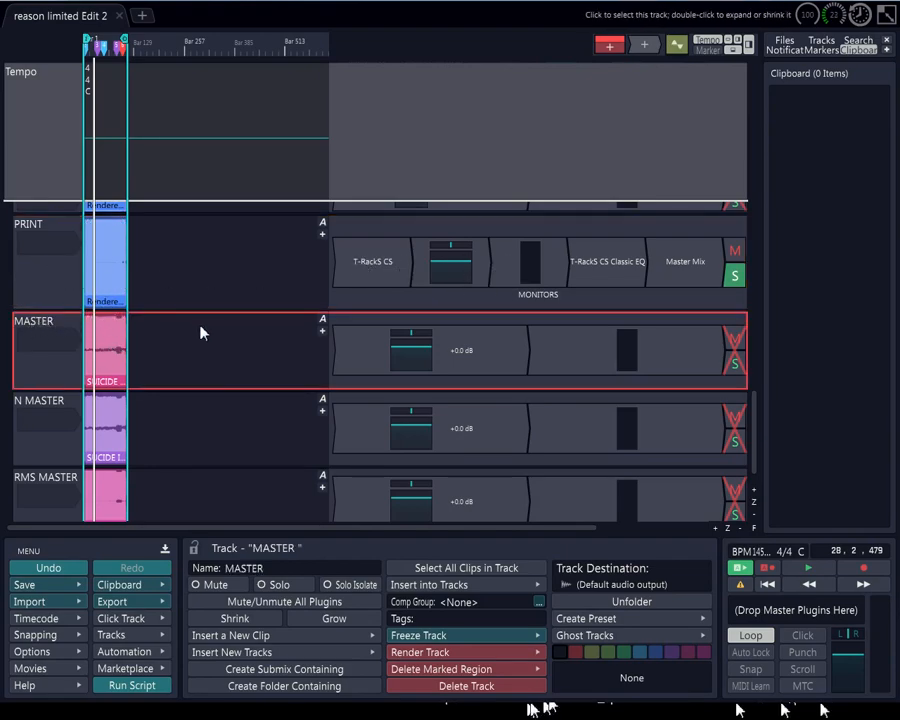
pyautogui.click(104, 254)
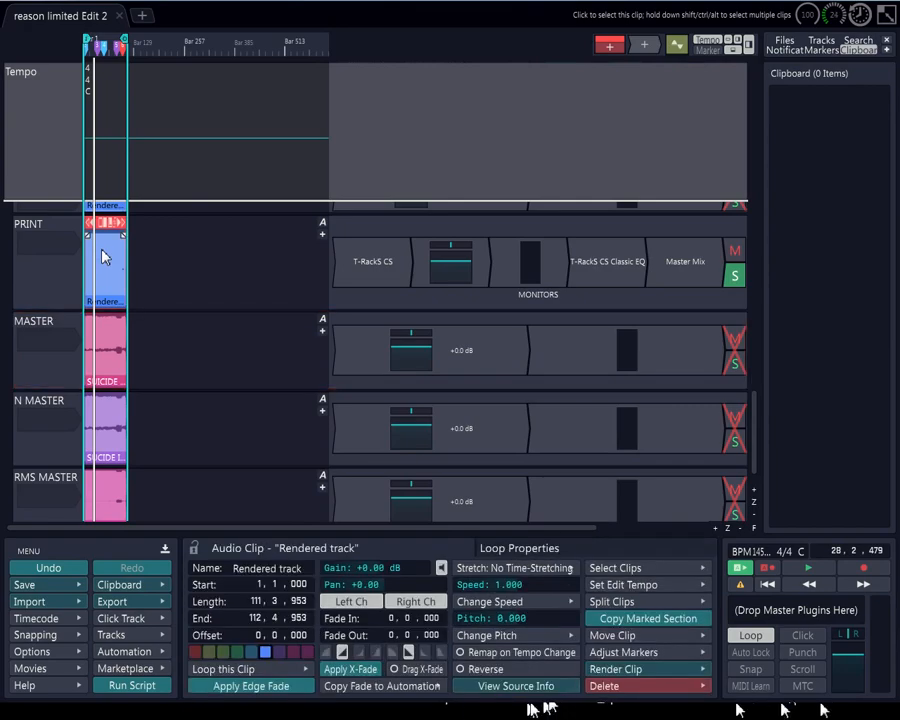
pyautogui.click(48, 233)
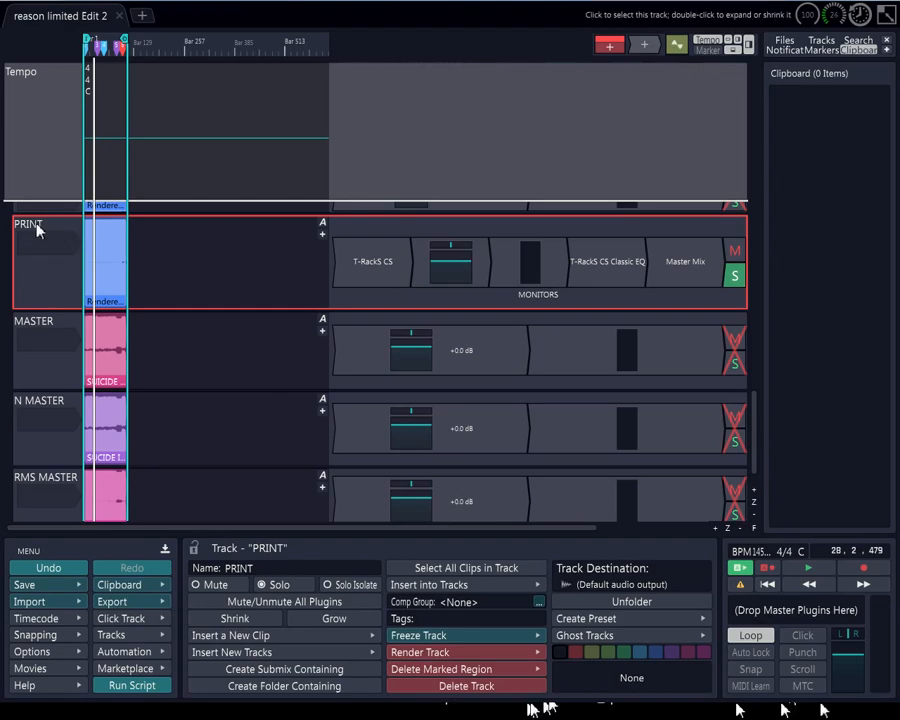
pyautogui.click(36, 330)
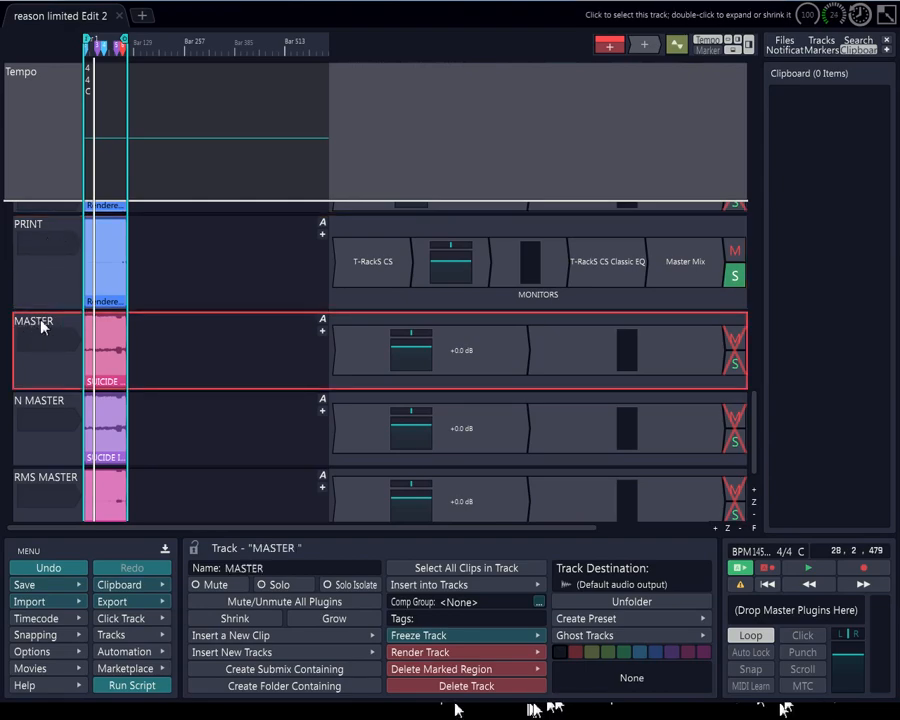
pyautogui.click(30, 232)
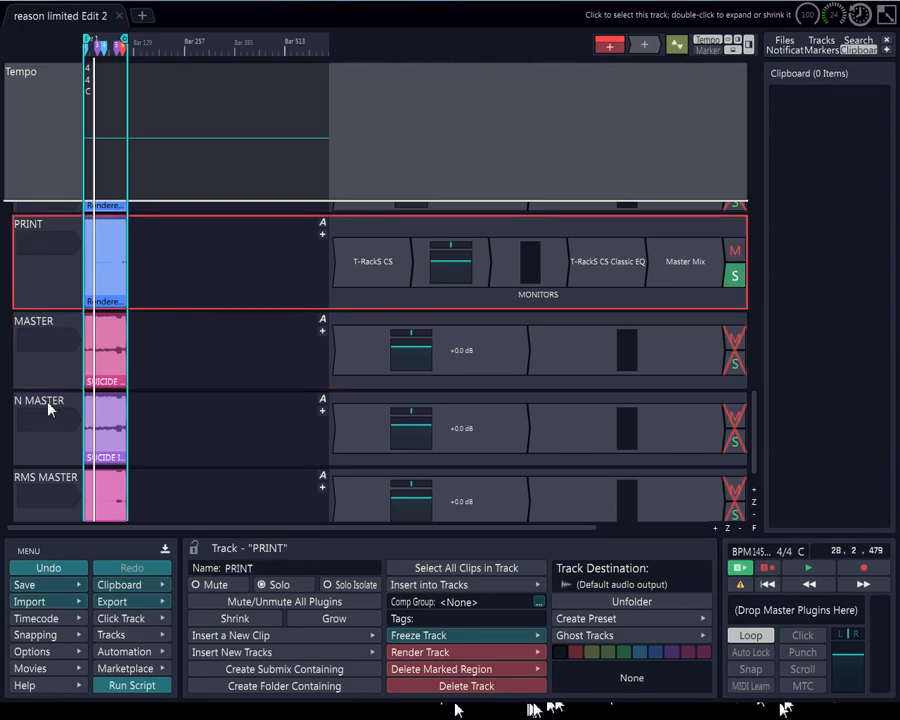
# Review the mastered versions from RMS MASTER up through N MASTER to MASTER, selecting each track
pyautogui.click(40, 483)
pyautogui.scroll(-3, 33, 454)
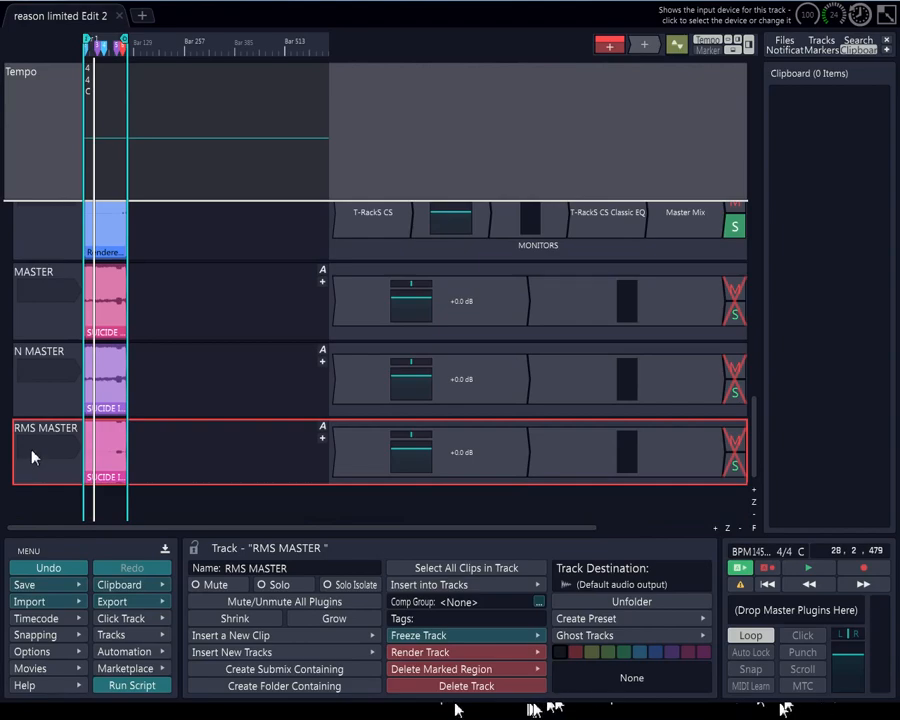
pyautogui.scroll(4, 32, 450)
pyautogui.scroll(1, 32, 454)
pyautogui.scroll(-3, 32, 452)
pyautogui.scroll(3, 32, 456)
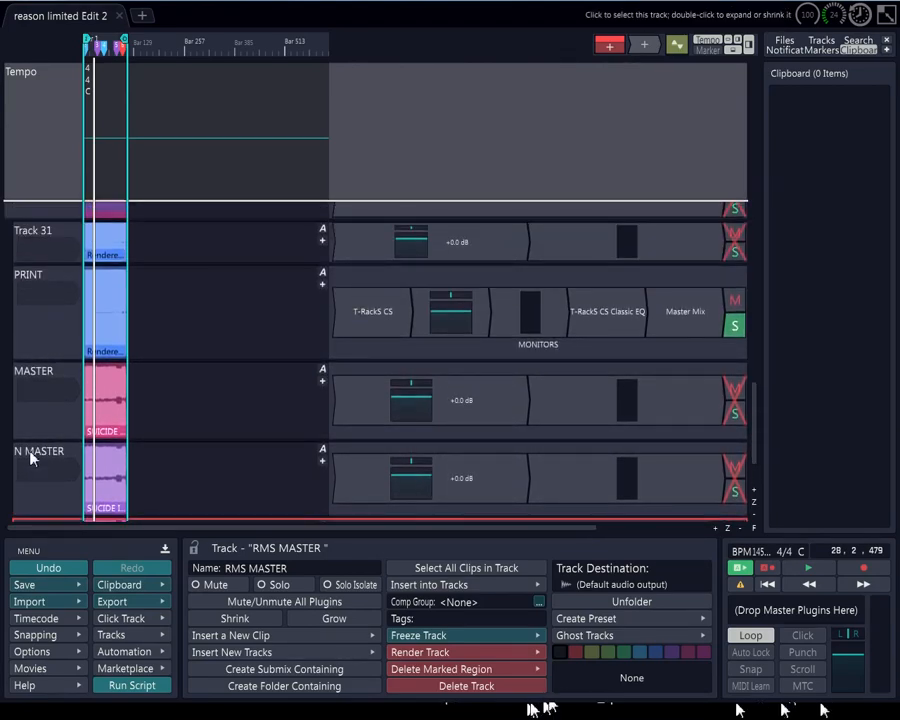
pyautogui.click(32, 456)
pyautogui.click(30, 378)
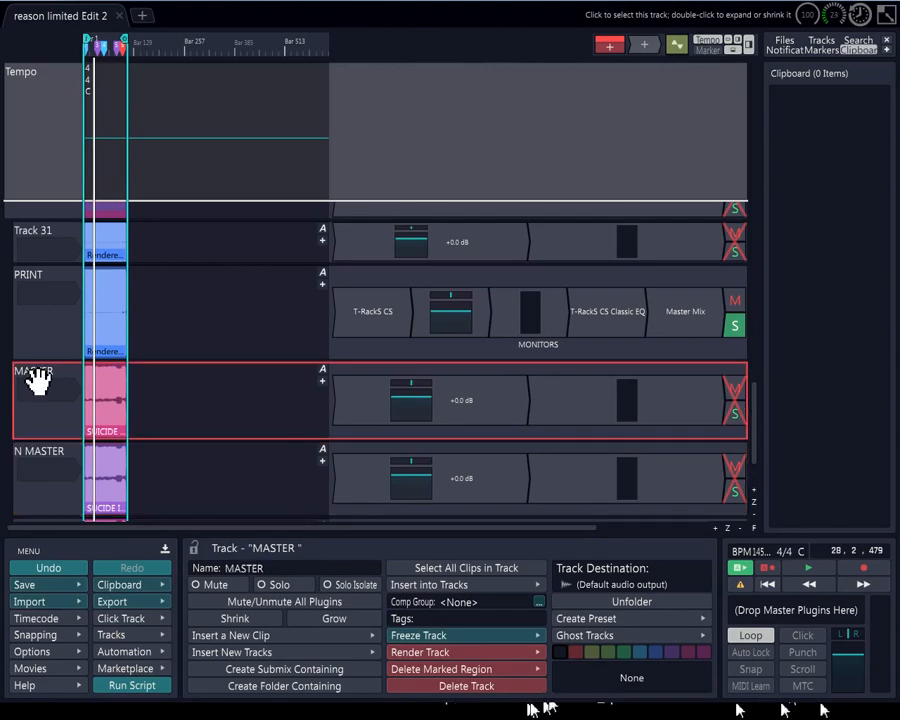
# Go back and forth through the RMS MASTER, N MASTER and MASTER tracks to compare them, finishing on RMS MASTER
pyautogui.scroll(-1, 32, 310)
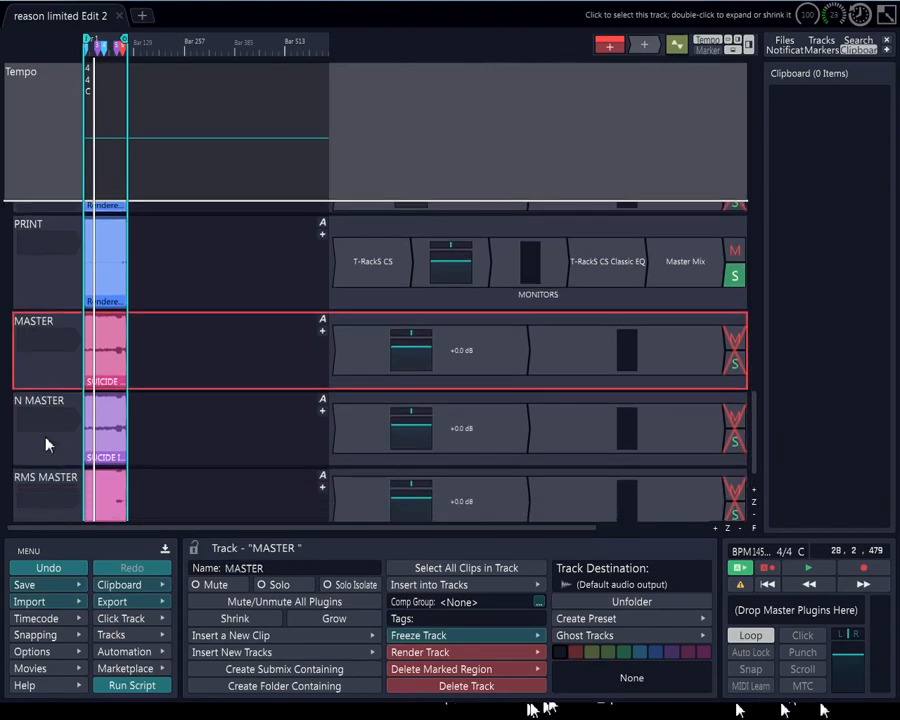
pyautogui.click(44, 476)
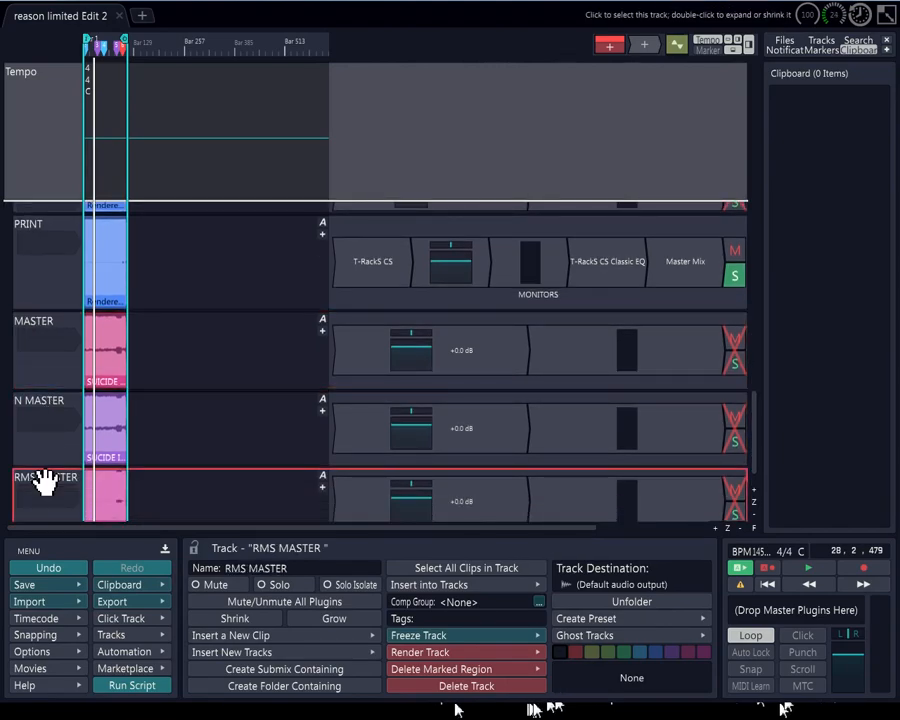
pyautogui.click(36, 402)
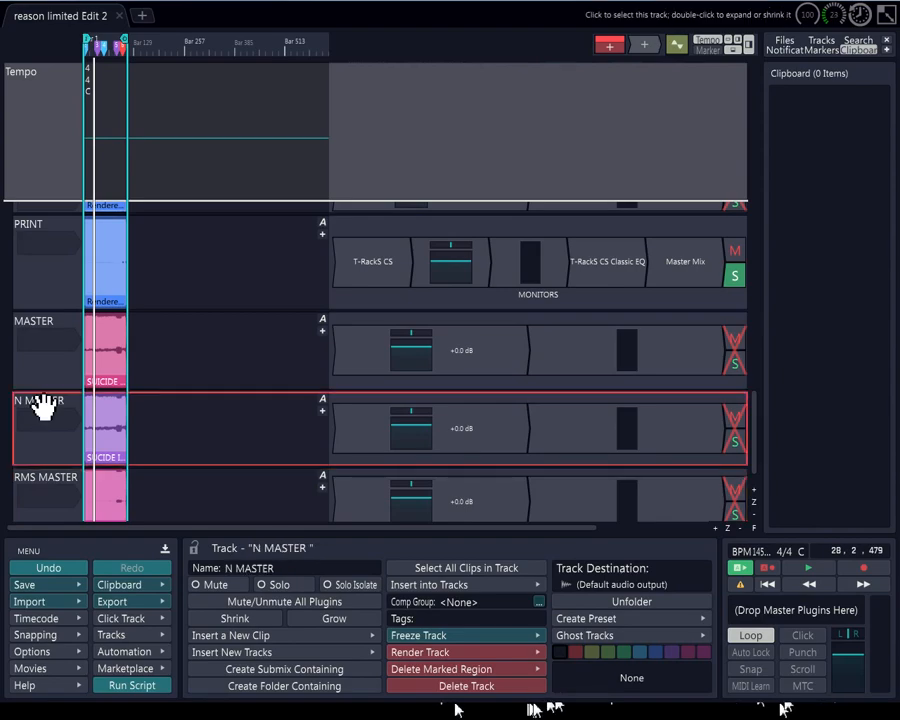
pyautogui.click(34, 324)
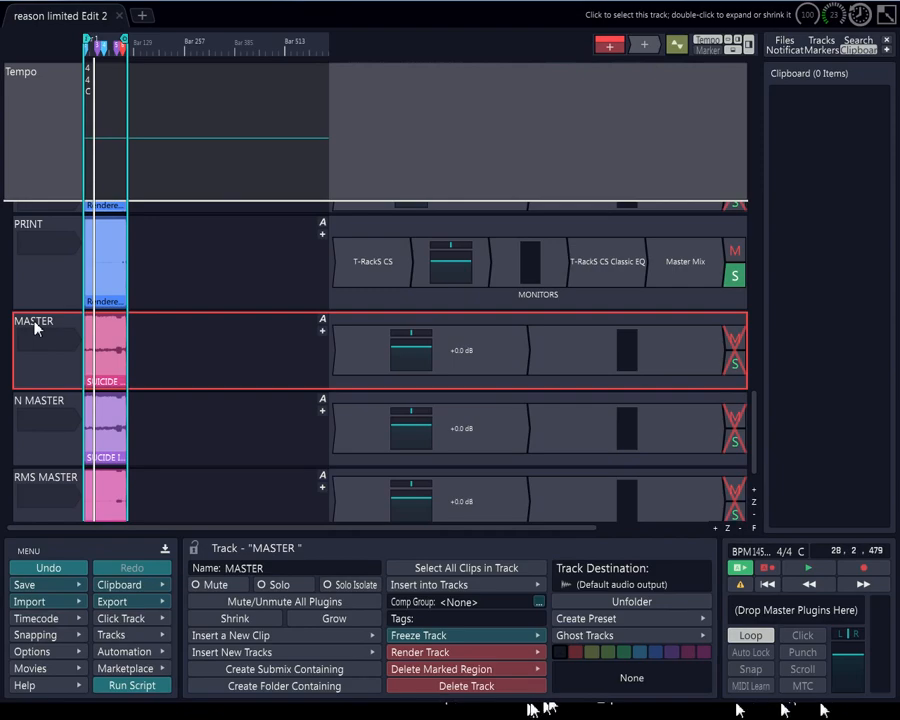
pyautogui.click(33, 408)
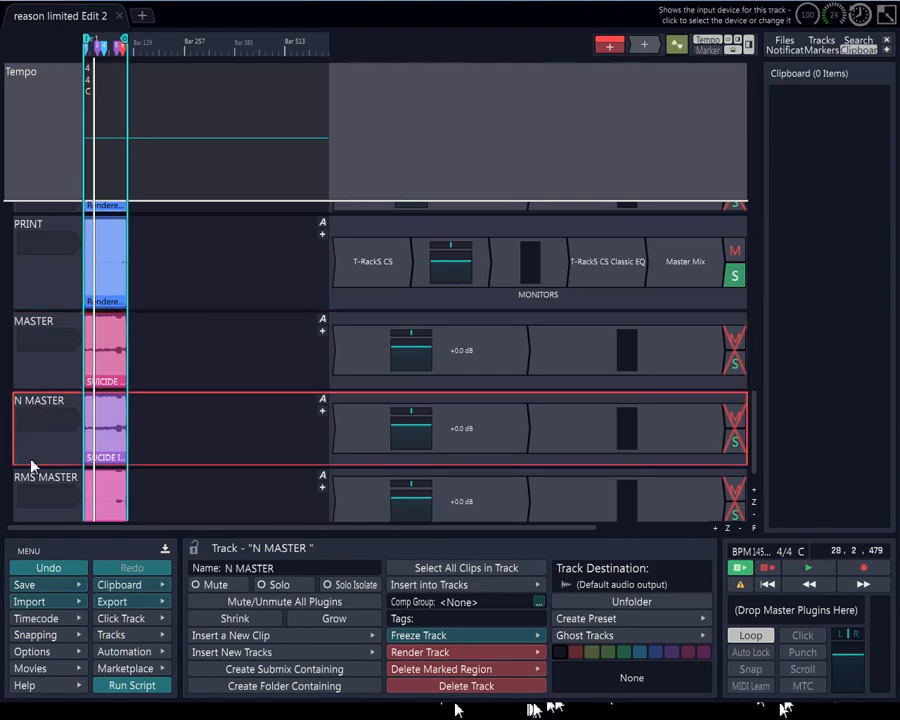
pyautogui.click(34, 482)
pyautogui.click(22, 408)
pyautogui.click(30, 302)
pyautogui.click(33, 322)
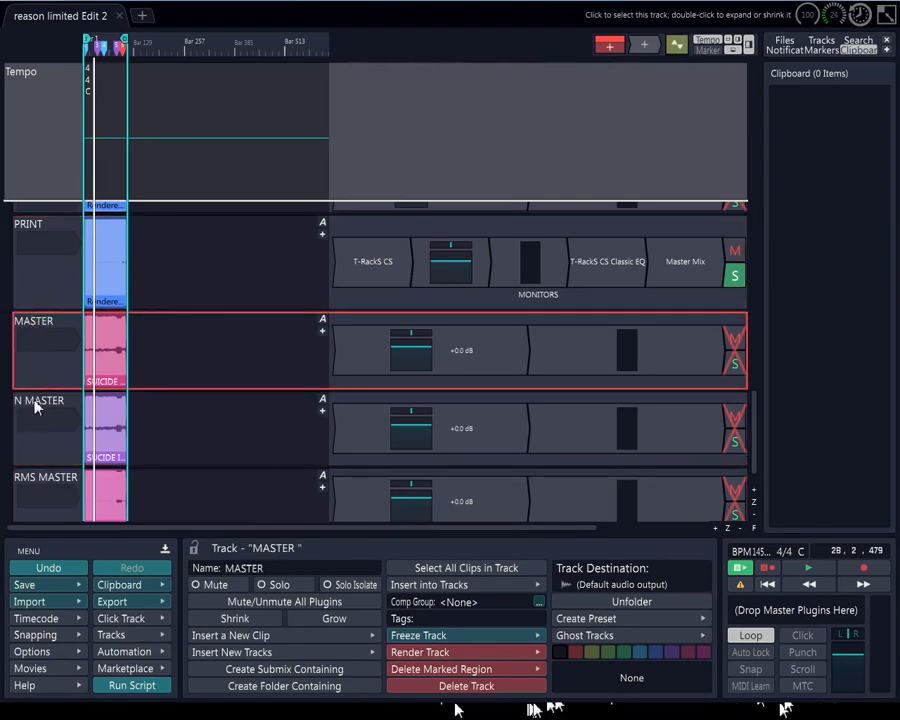
pyautogui.click(34, 405)
pyautogui.click(30, 476)
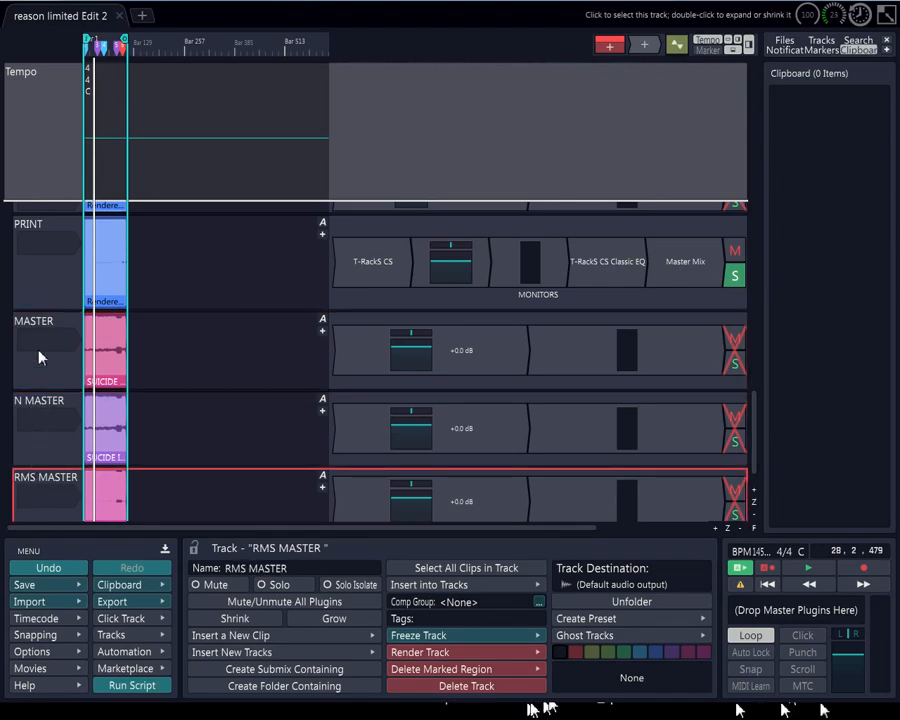
# Look over the tracks from Track 31 down to RMS MASTER, selecting N MASTER and RMS MASTER for comparison
pyautogui.scroll(1, 38, 330)
pyautogui.scroll(3, 38, 330)
pyautogui.scroll(-5, 38, 335)
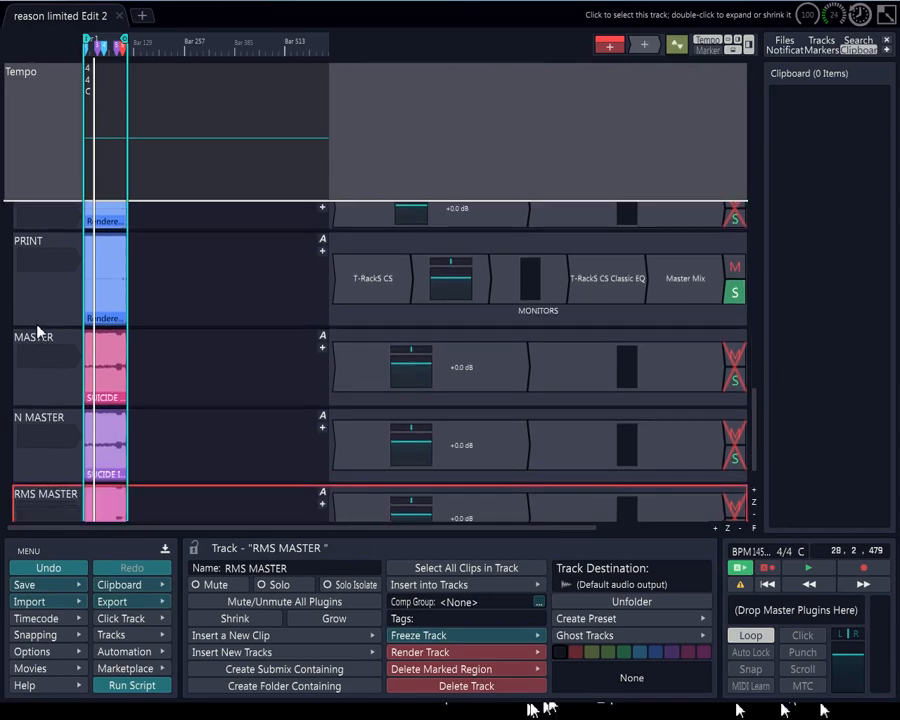
pyautogui.scroll(-2, 38, 341)
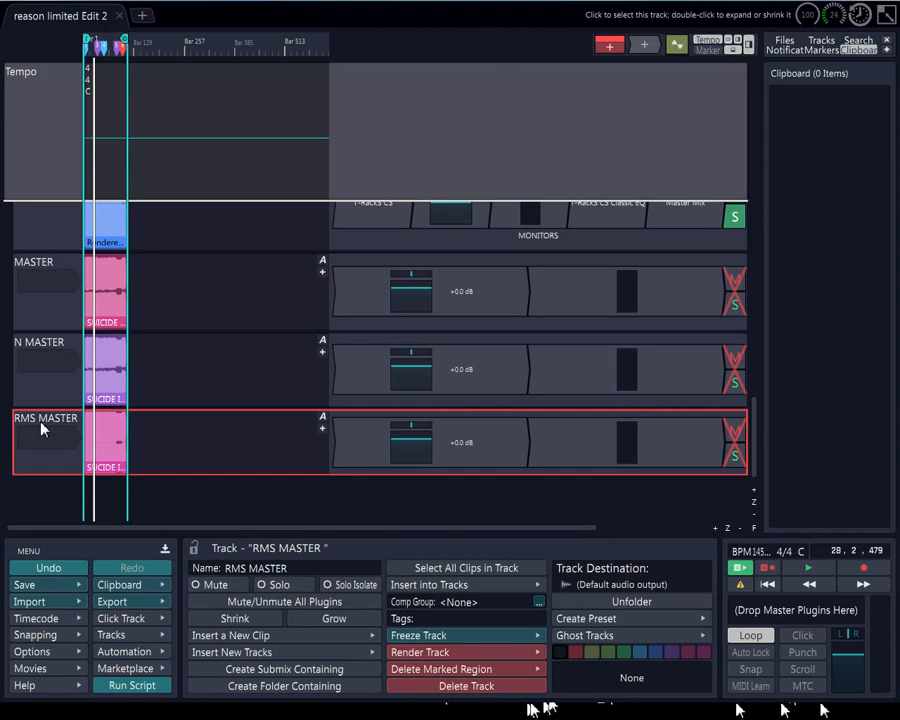
pyautogui.scroll(5, 40, 425)
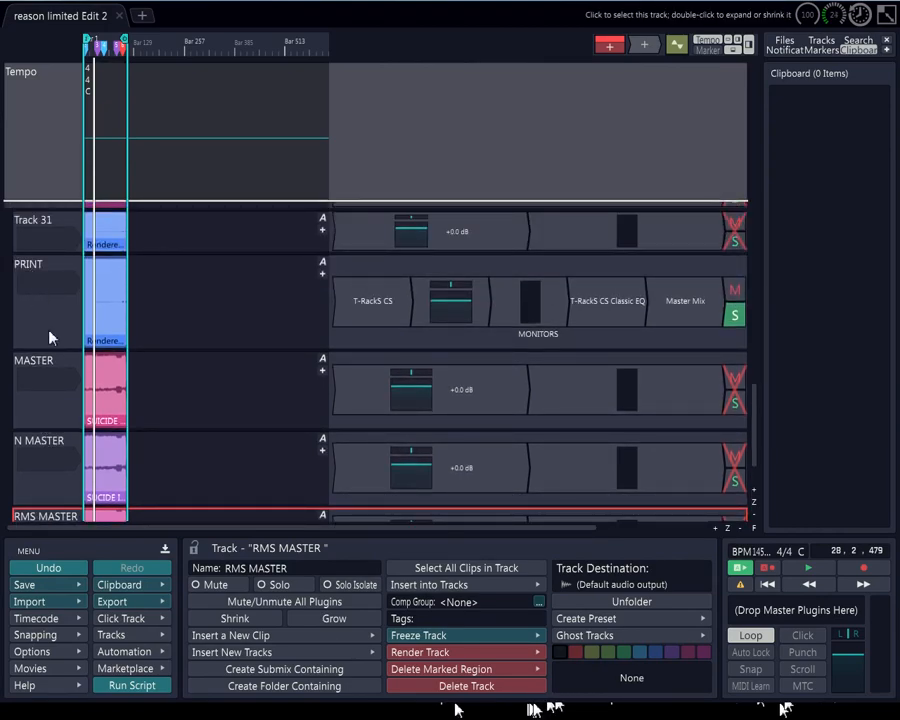
pyautogui.click(52, 446)
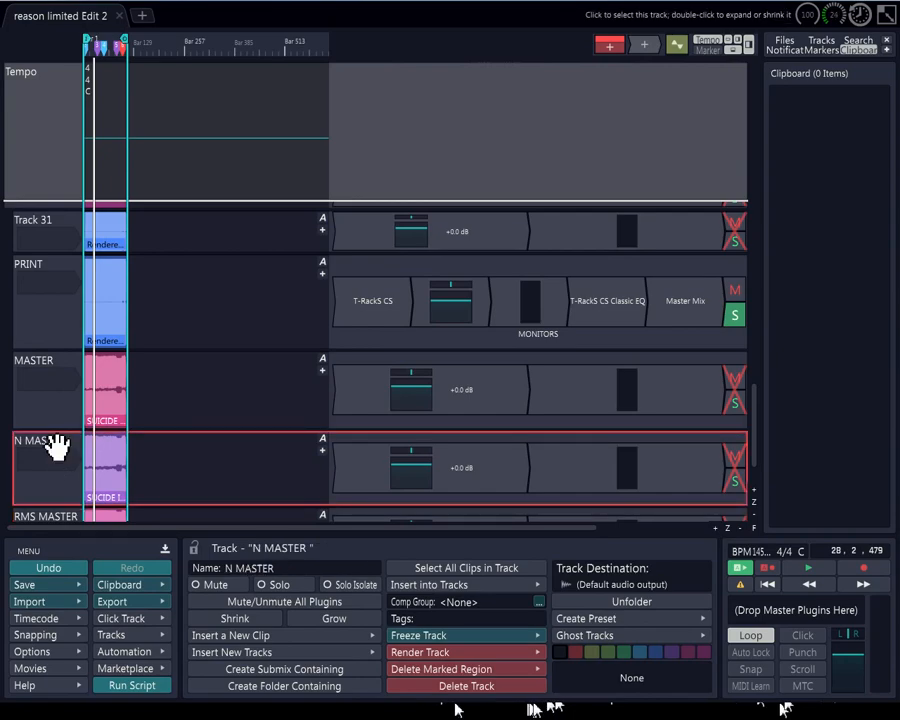
pyautogui.scroll(-1, 55, 450)
pyautogui.click(47, 477)
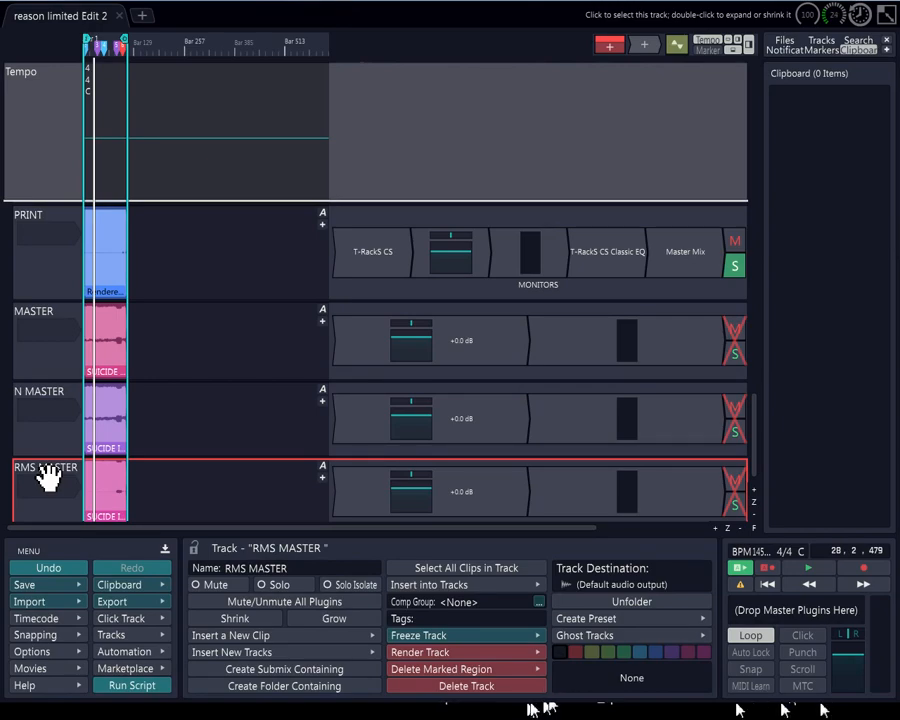
pyautogui.scroll(-1, 47, 477)
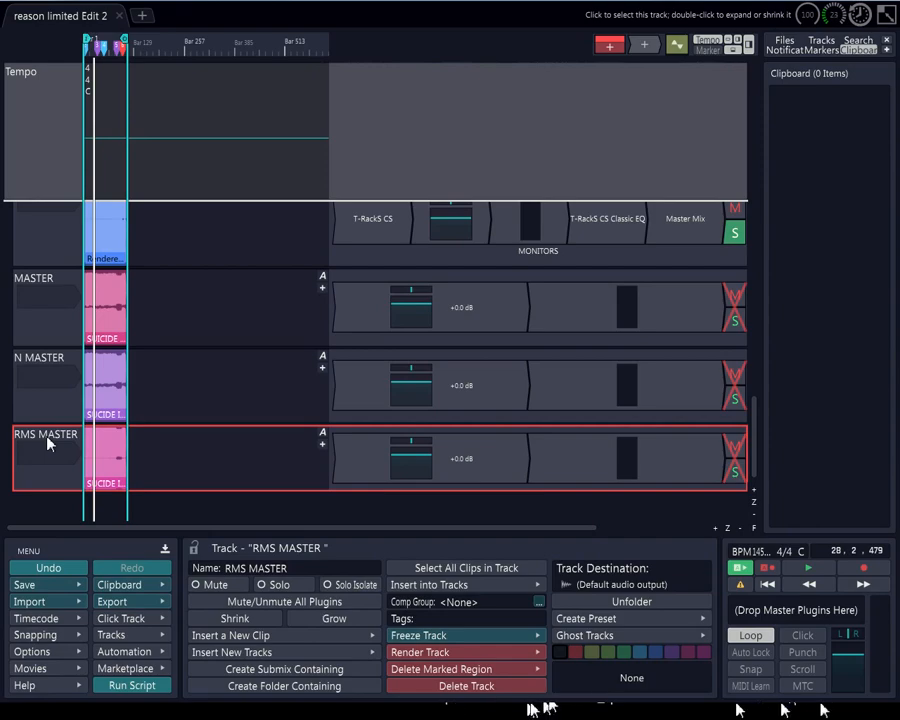
# Select the SUCIDE IN THE PAINT (RMS) clip on the RMS MASTER track and examine its waveform up close
pyautogui.scroll(3, 116, 432)
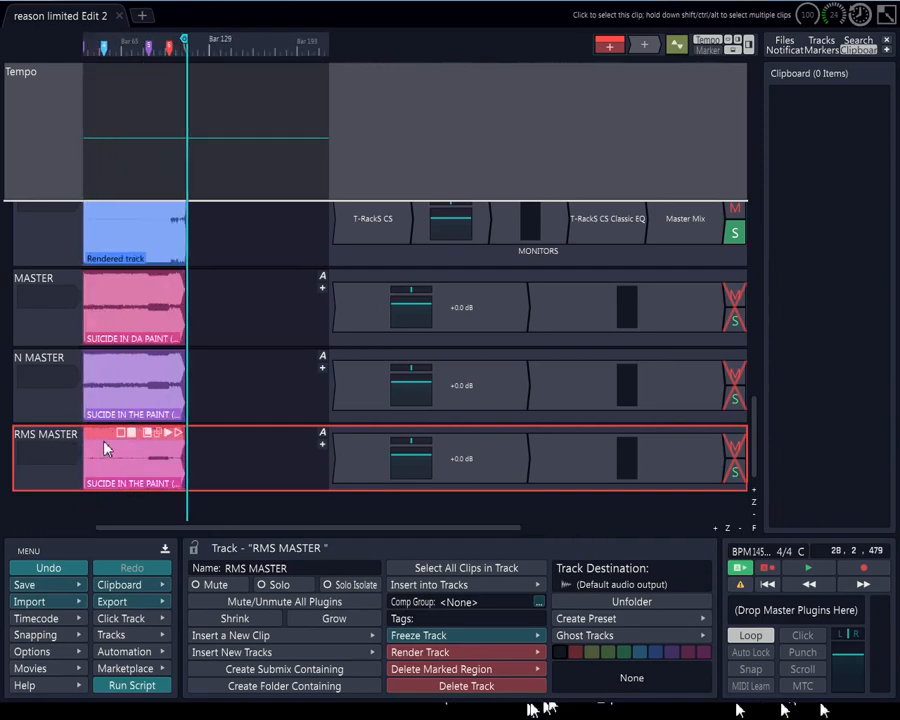
pyautogui.click(108, 443)
pyautogui.scroll(3, 106, 442)
pyautogui.scroll(6, 171, 350)
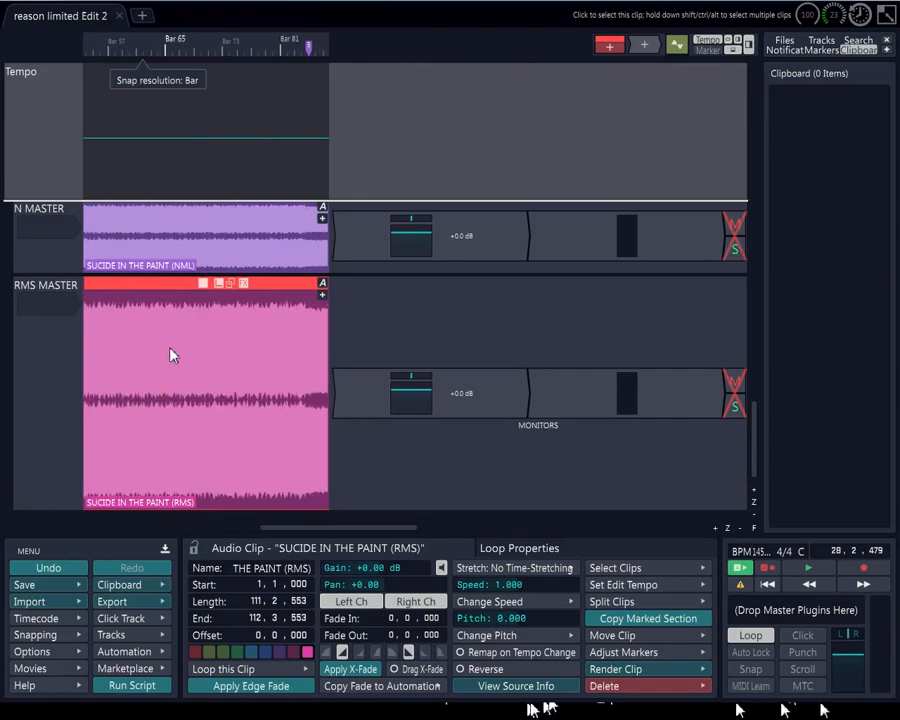
# Examine the RMS MASTER clip's waveform up close around bar 65, then return to the full-length overview
pyautogui.click(165, 331)
pyautogui.scroll(6, 167, 336)
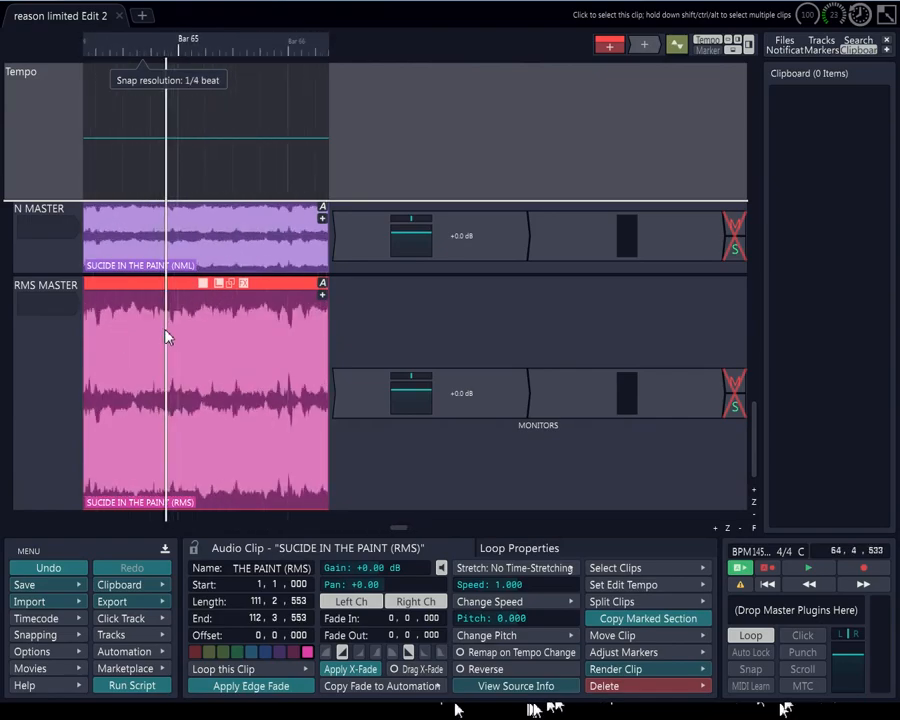
pyautogui.scroll(6, 167, 337)
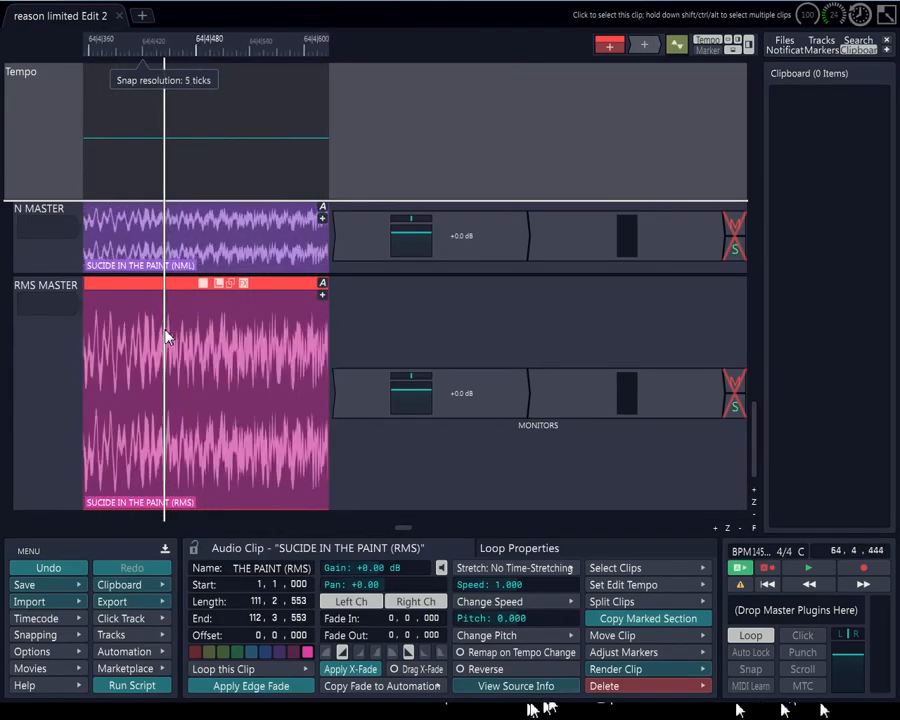
pyautogui.scroll(5, 260, 337)
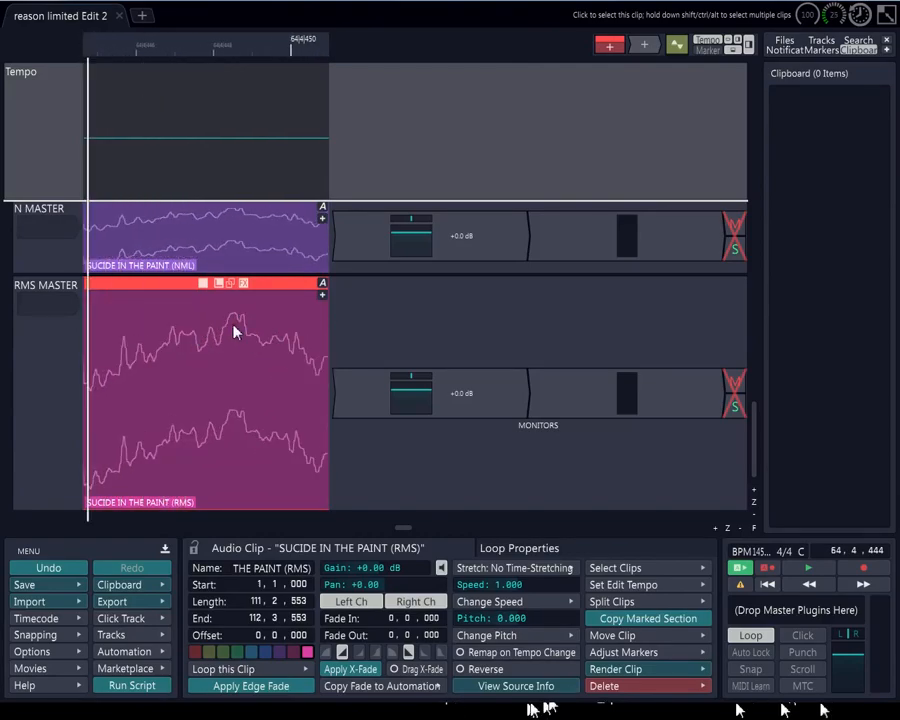
pyautogui.scroll(-4, 235, 340)
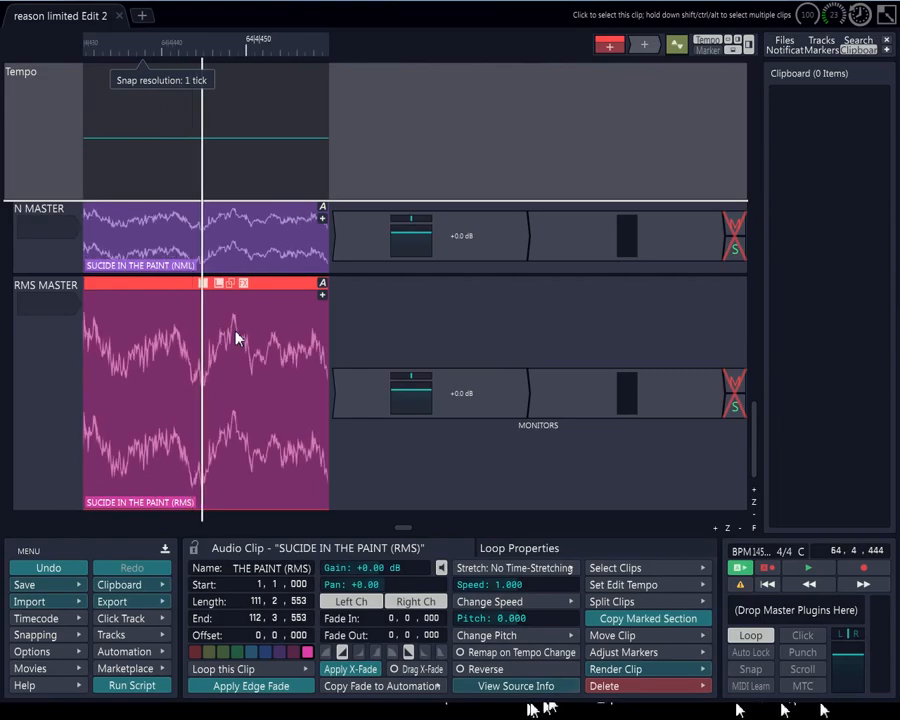
pyautogui.scroll(-7, 237, 338)
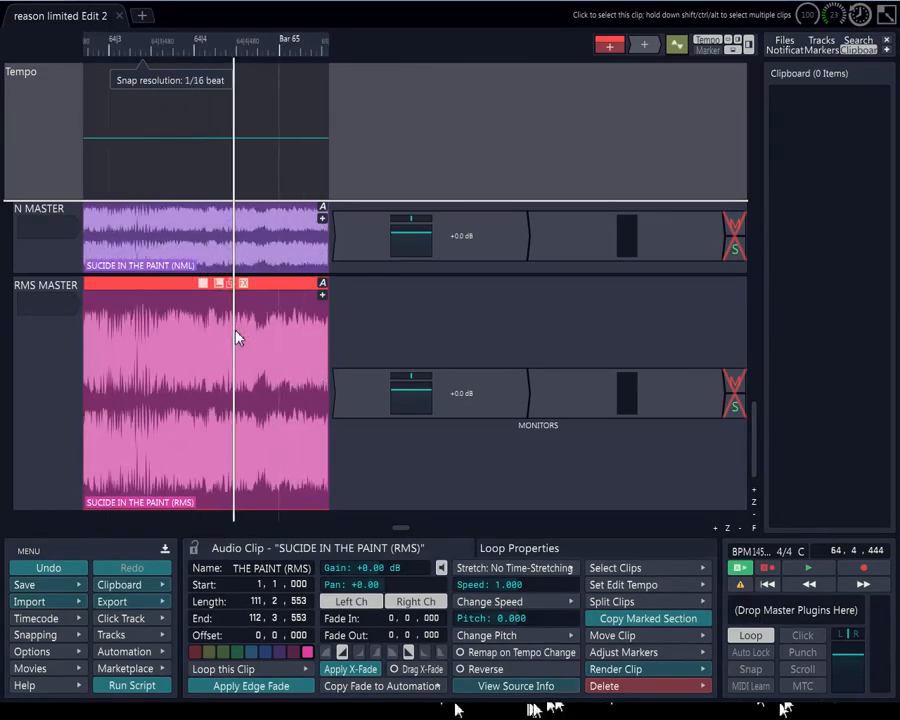
pyautogui.scroll(-4, 235, 337)
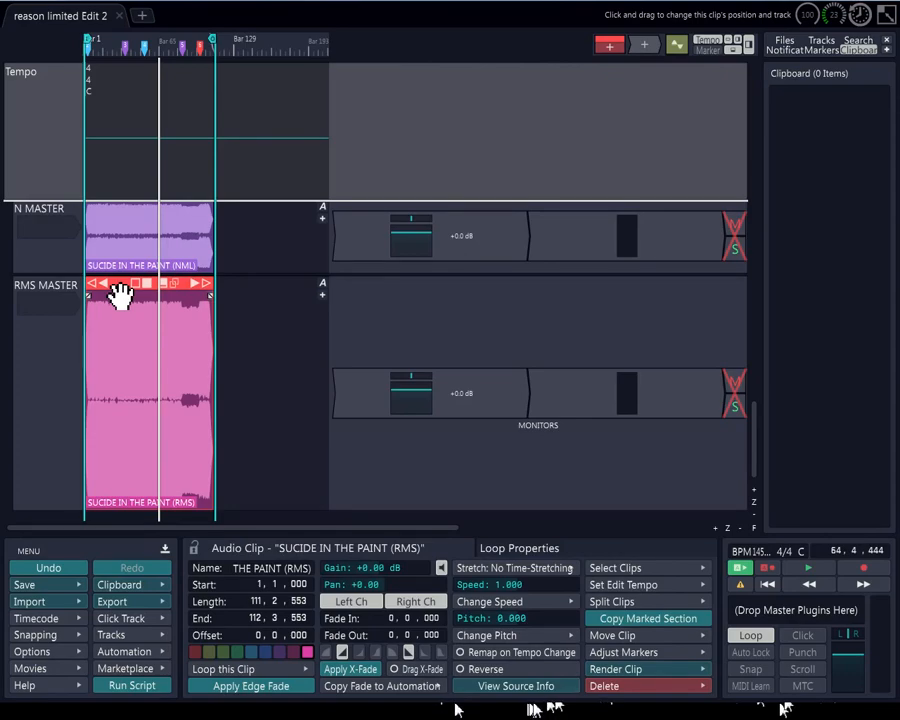
# Shrink the RMS MASTER track and compare the N MASTER and MASTER waveforms by selecting their clips
pyautogui.doubleClick(124, 287)
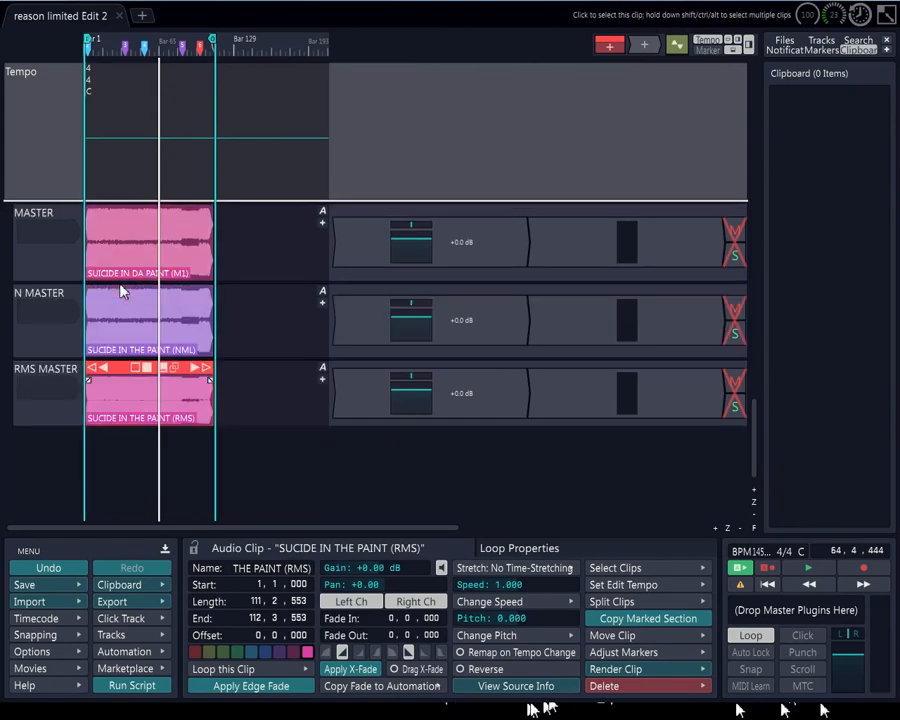
pyautogui.moveTo(102, 310)
pyautogui.click(120, 298)
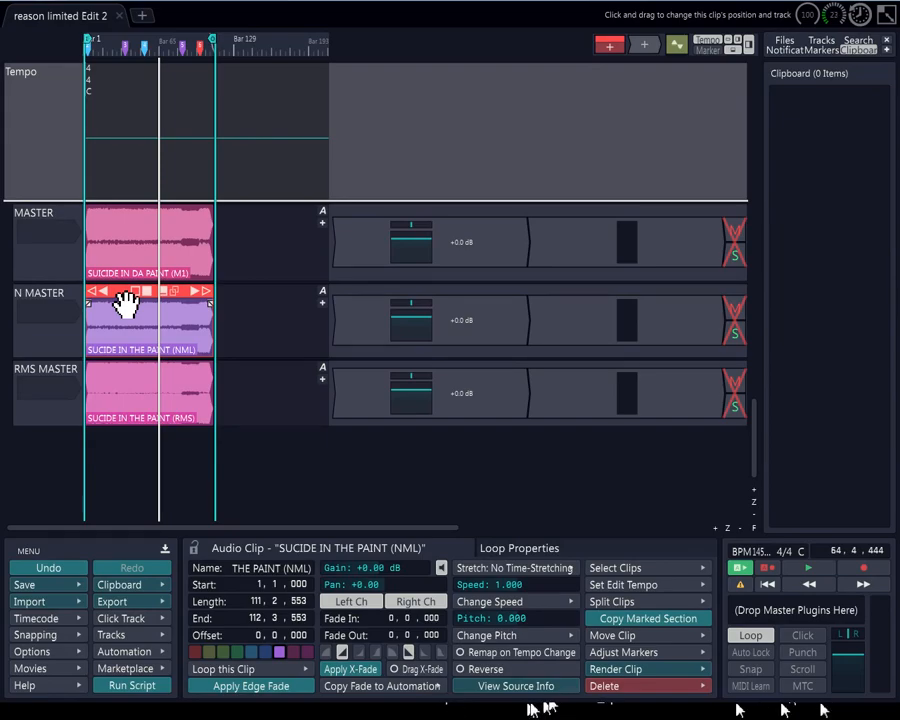
pyautogui.scroll(2, 127, 302)
pyautogui.scroll(-3, 128, 298)
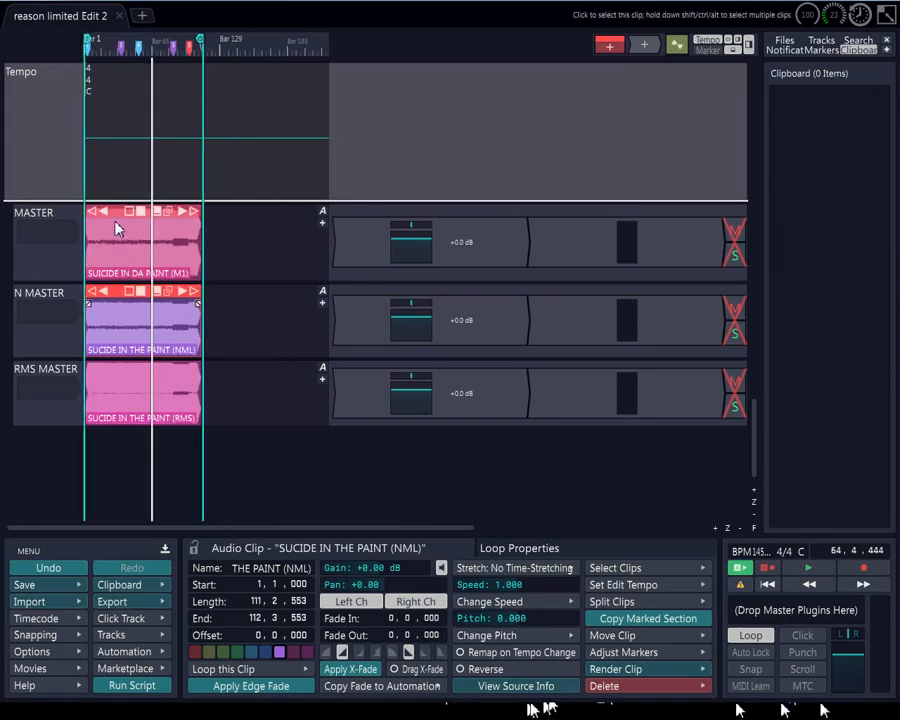
pyautogui.click(116, 228)
pyautogui.doubleClick(122, 226)
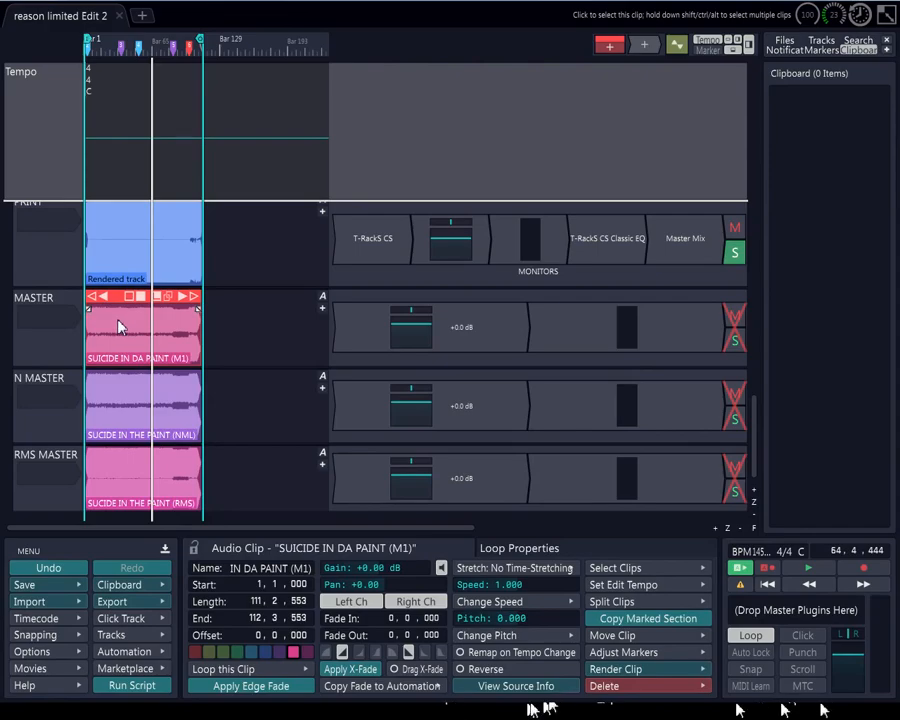
pyautogui.scroll(-3, 120, 342)
pyautogui.scroll(2, 110, 352)
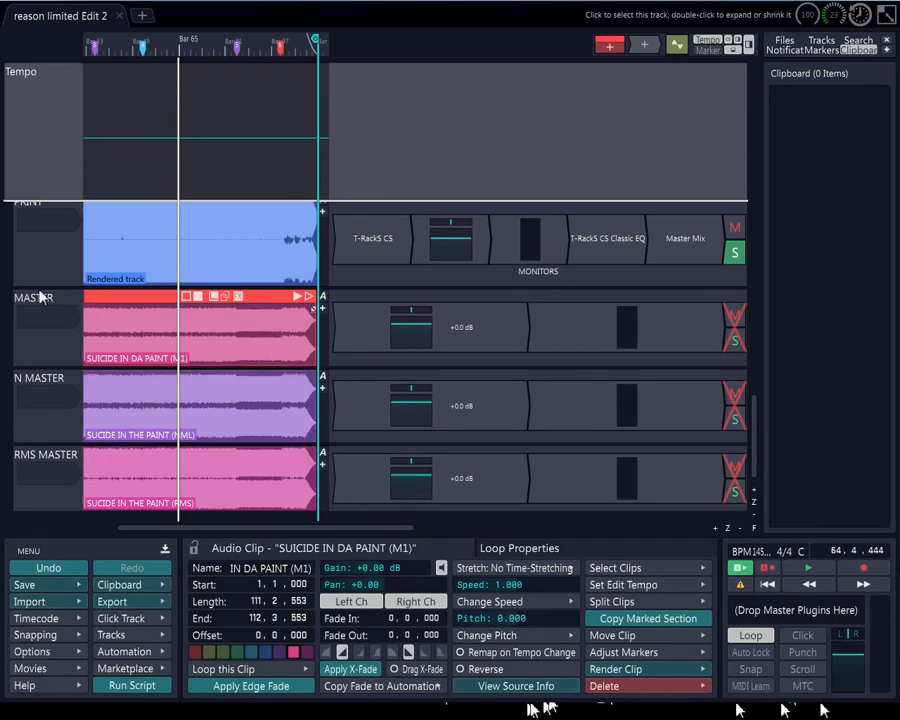
# Select the PRINT and RMS MASTER tracks for comparison, finishing on PRINT
pyautogui.scroll(1, 36, 195)
pyautogui.click(32, 218)
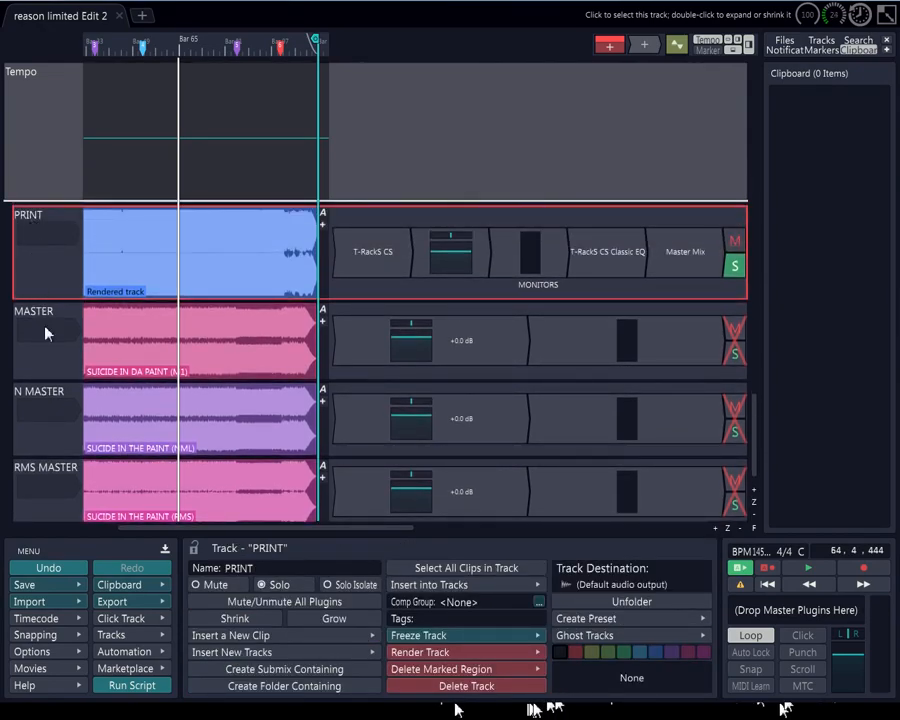
pyautogui.click(43, 473)
pyautogui.click(34, 221)
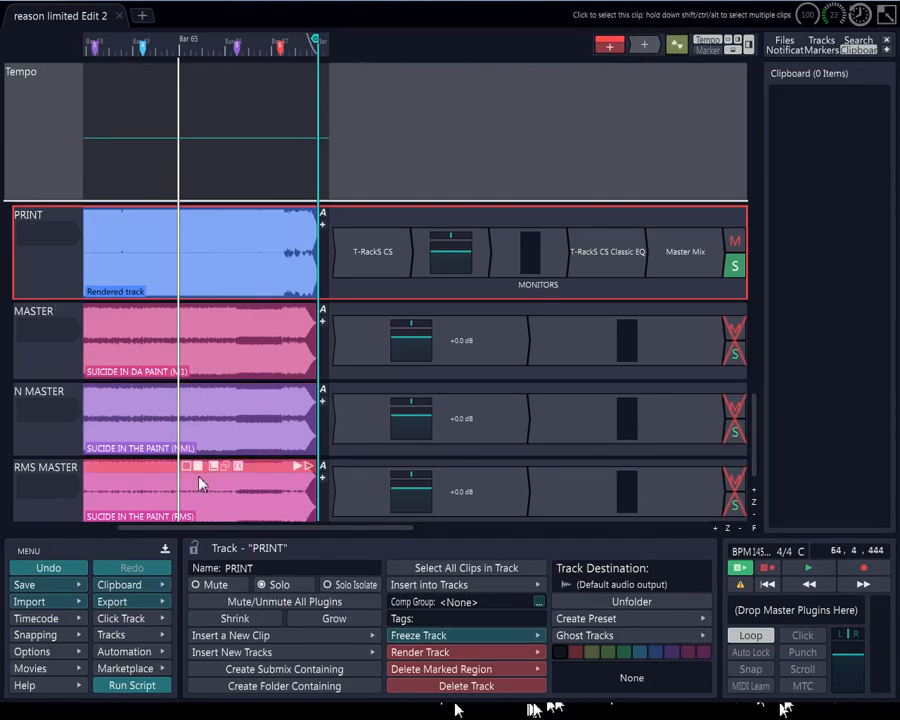
# Play the song from the beginning, alternating the solo between PRINT and RMS MASTER, and stop with RMS MASTER soloed
pyautogui.press('space')
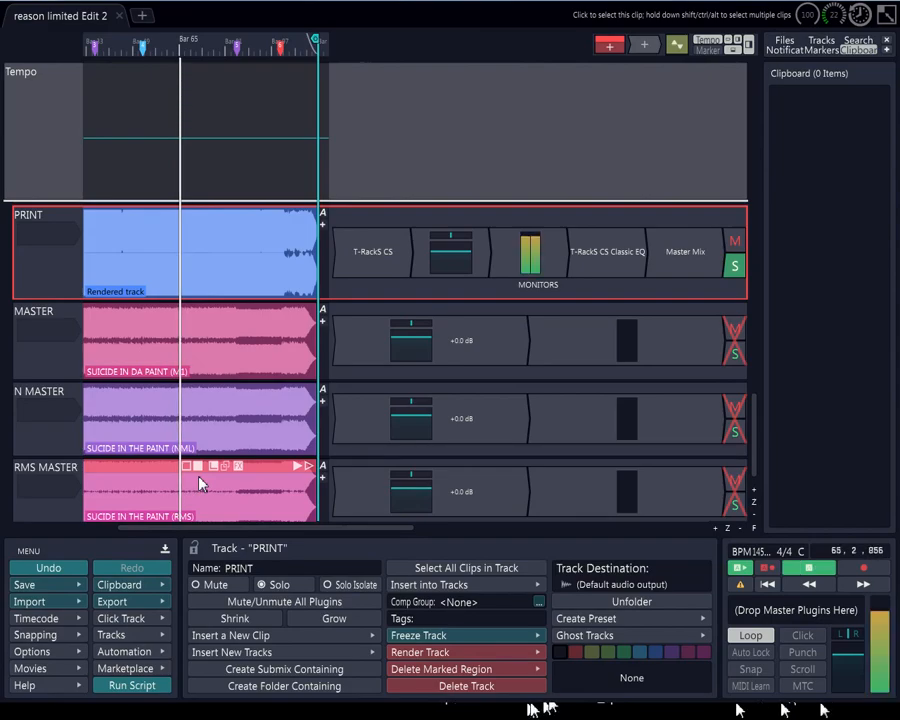
pyautogui.press('Home')
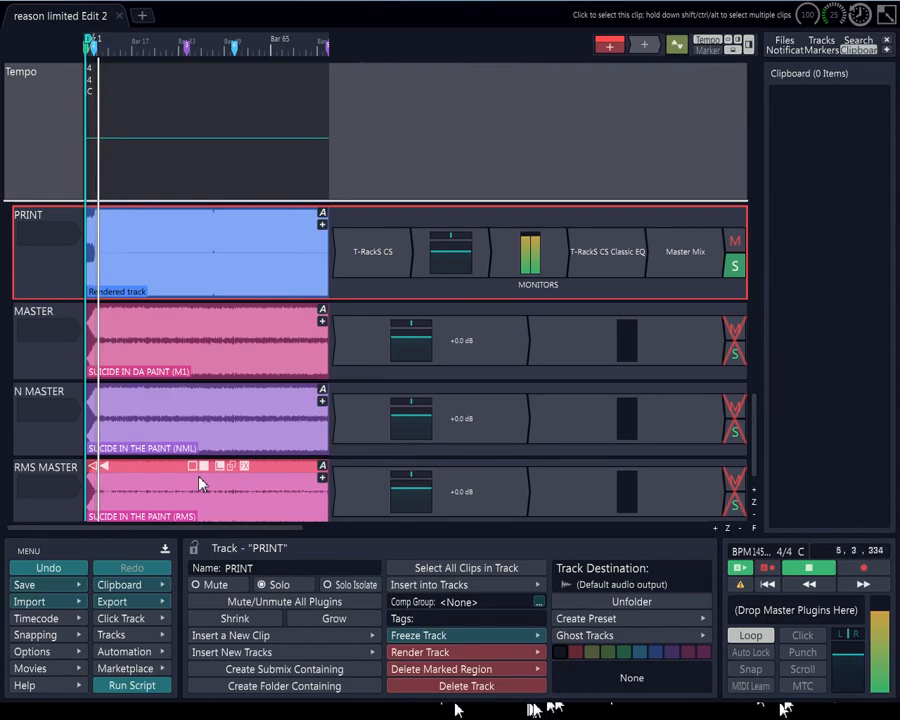
pyautogui.press('s')
pyautogui.press('s')
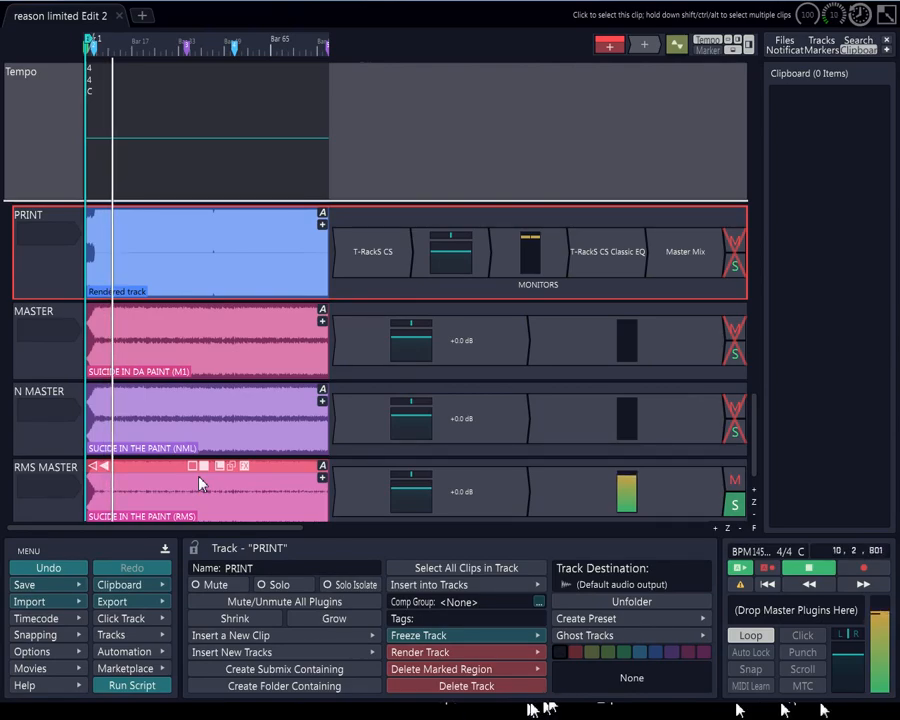
pyautogui.press('s')
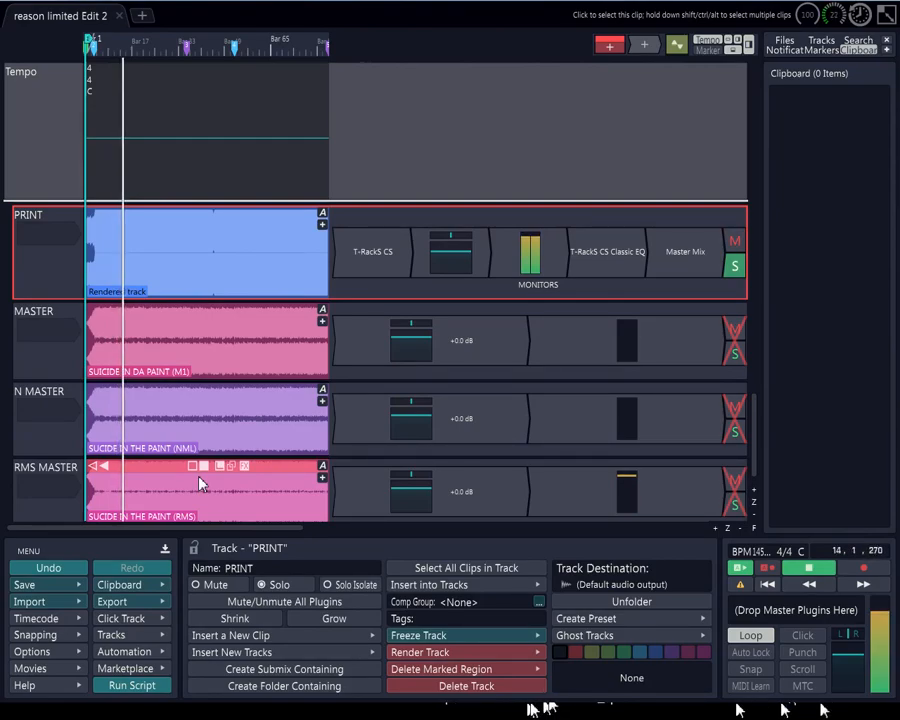
pyautogui.press('s')
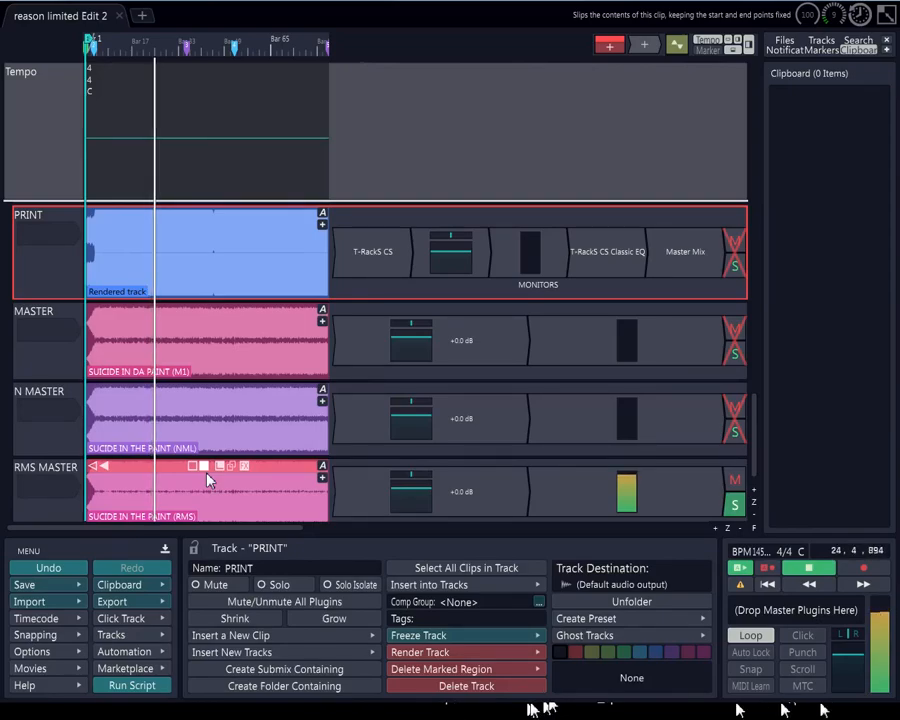
pyautogui.click(794, 572)
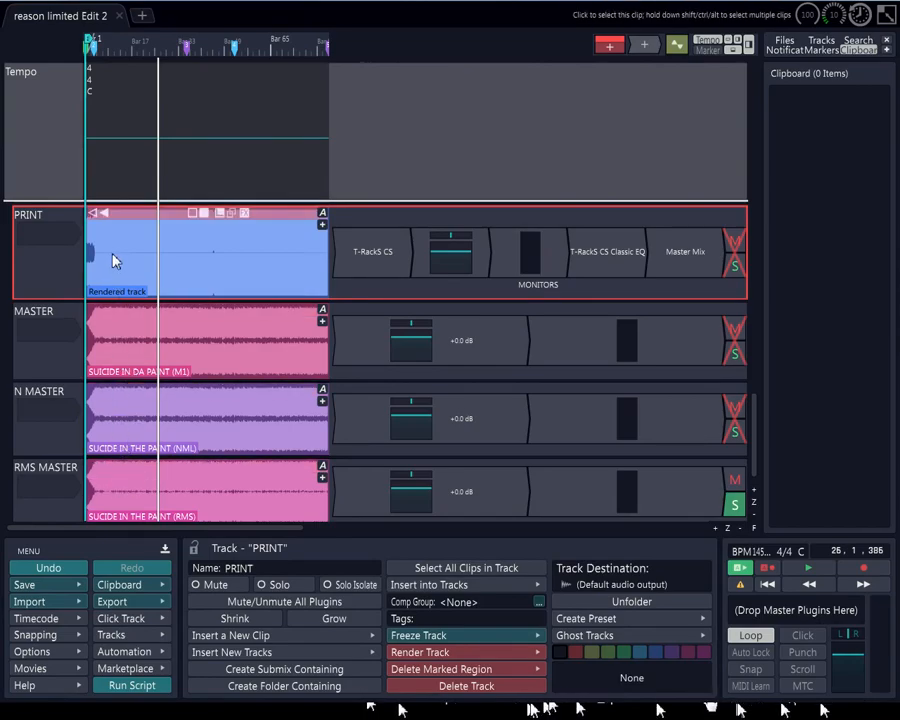
# Go through the RMS MASTER, N MASTER and MASTER tracks one by one, finishing on N MASTER
pyautogui.click(47, 477)
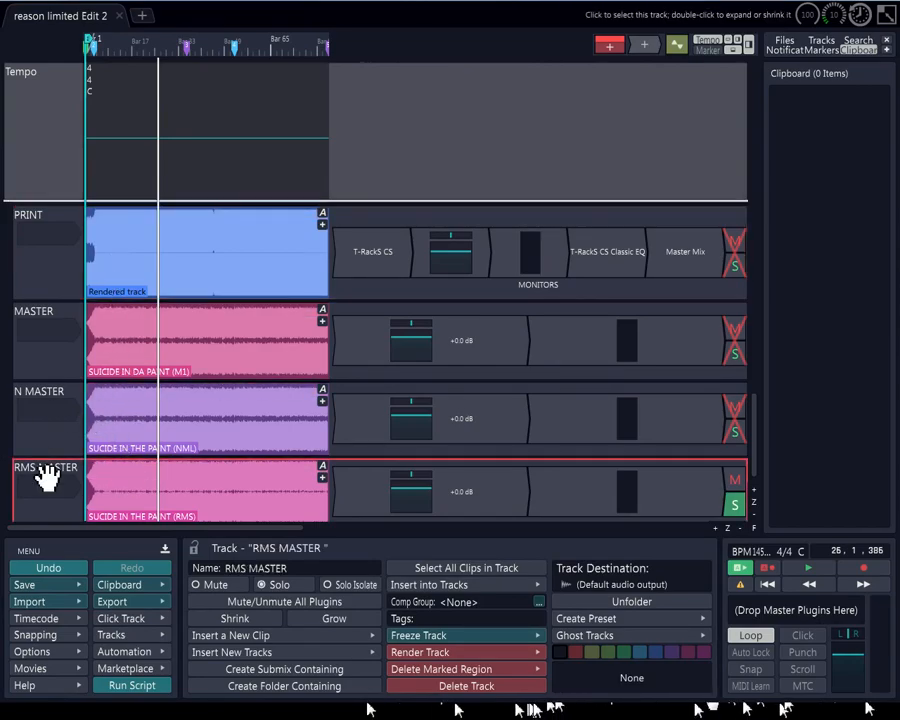
pyautogui.click(40, 400)
pyautogui.click(44, 314)
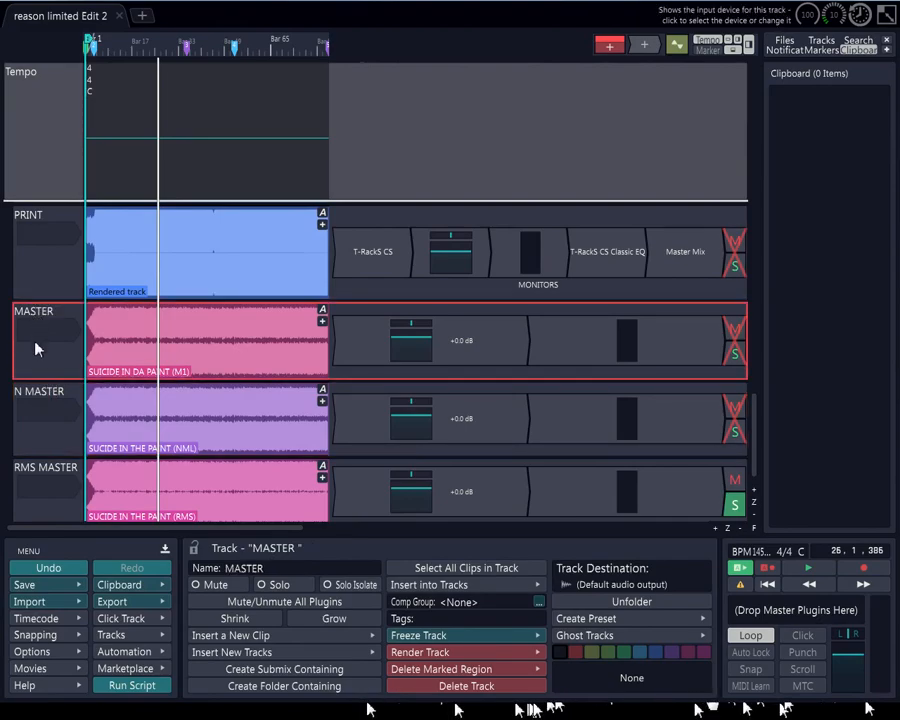
pyautogui.click(40, 411)
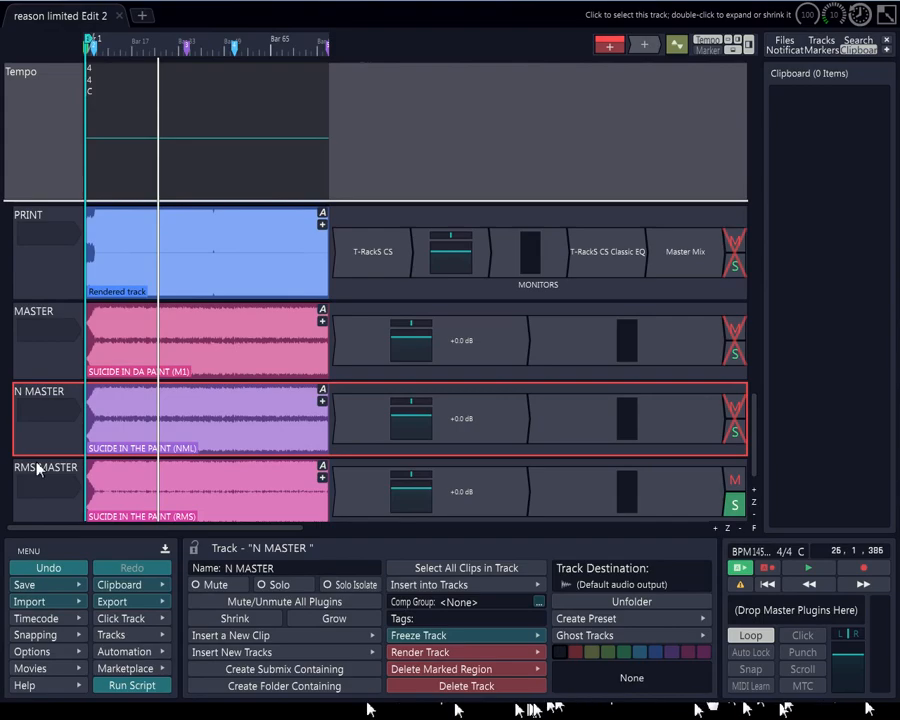
# Play from the start and compare RMS MASTER with N MASTER and MASTER by switching the solo, ending on RMS MASTER
pyautogui.press('Home')
pyautogui.press('space')
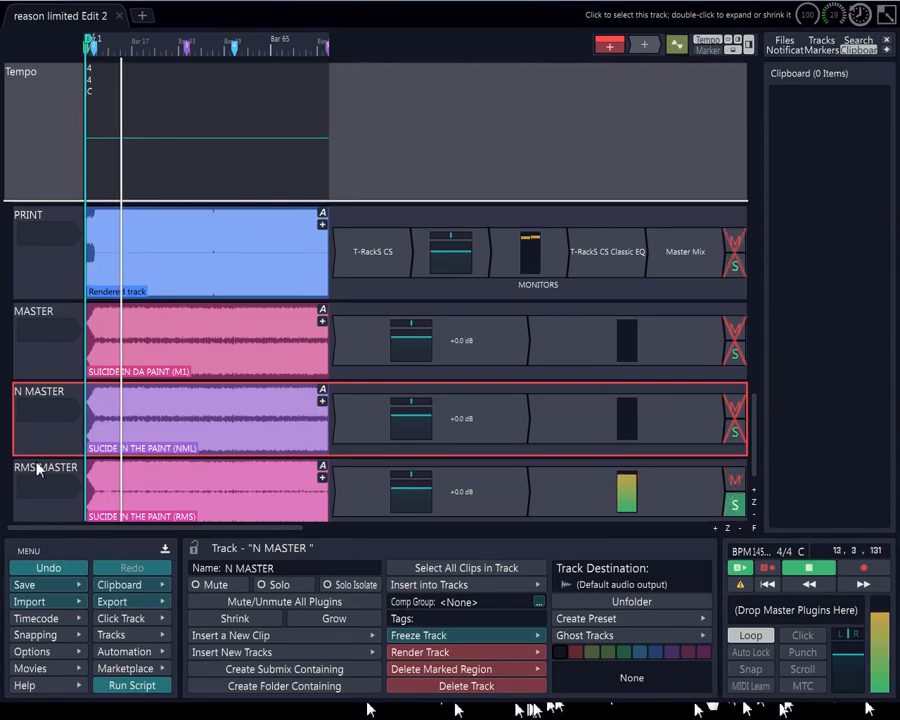
pyautogui.press('s')
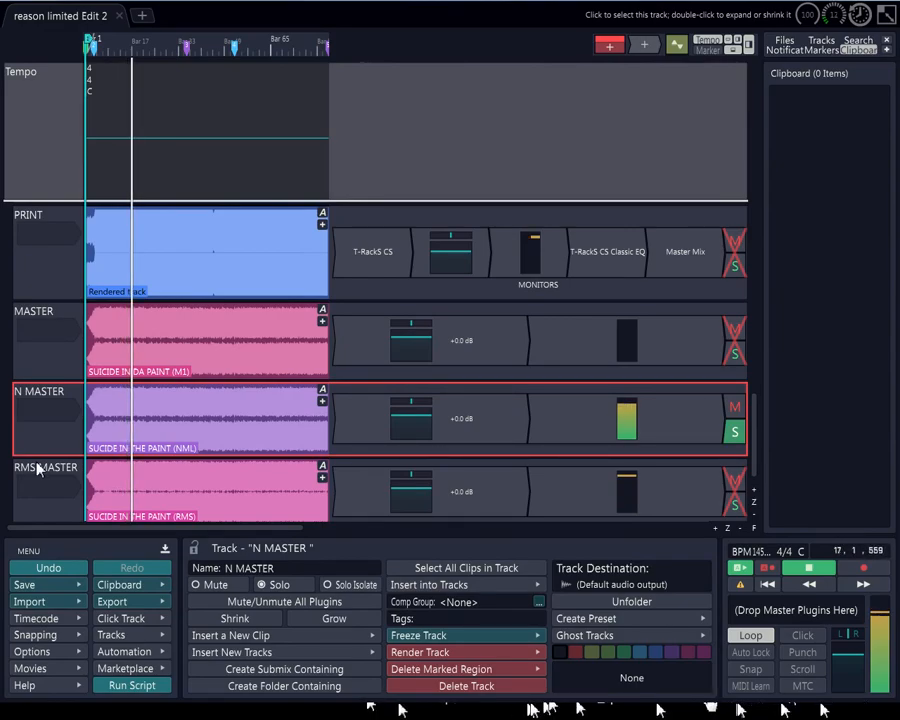
pyautogui.press('s')
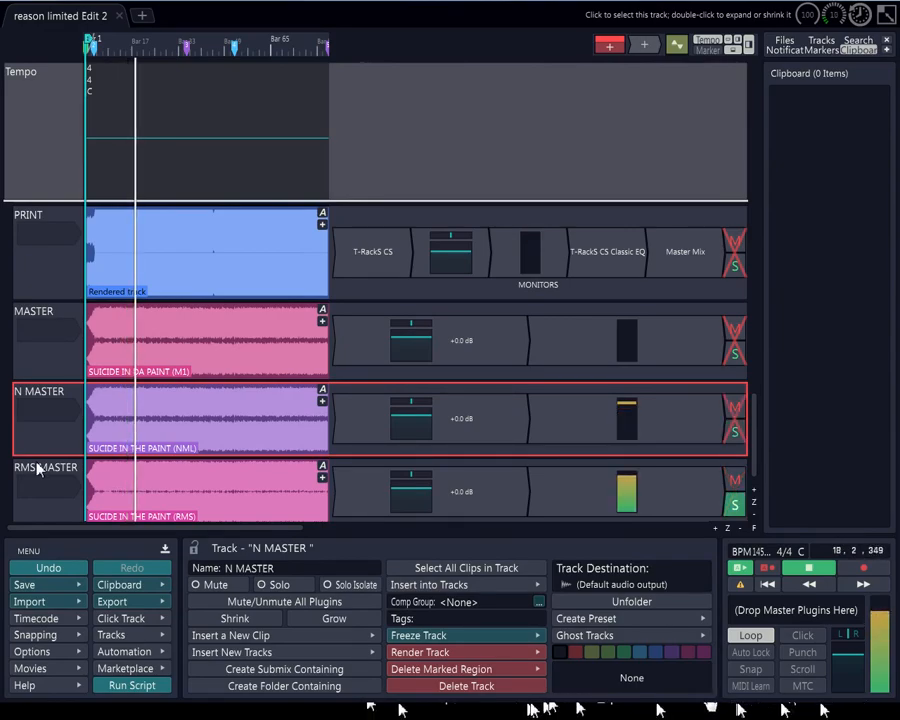
pyautogui.press('s')
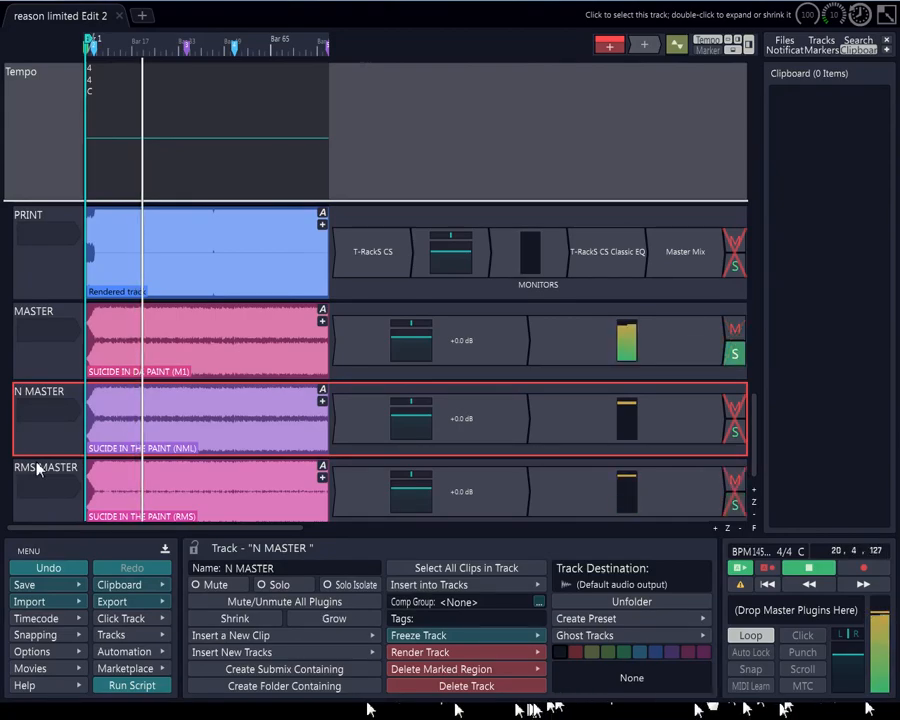
pyautogui.press('s')
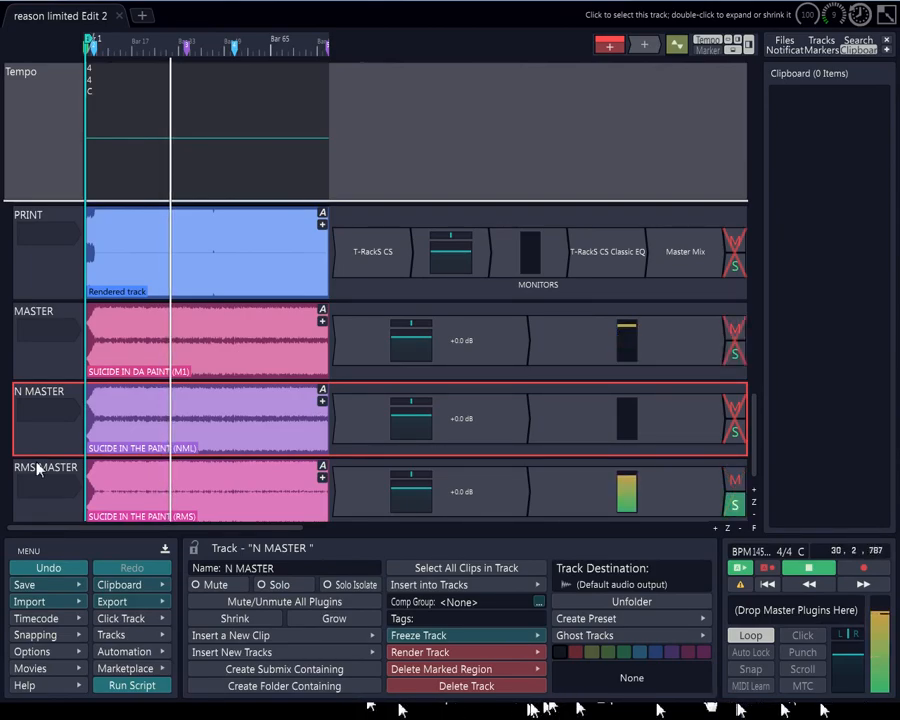
pyautogui.press('s')
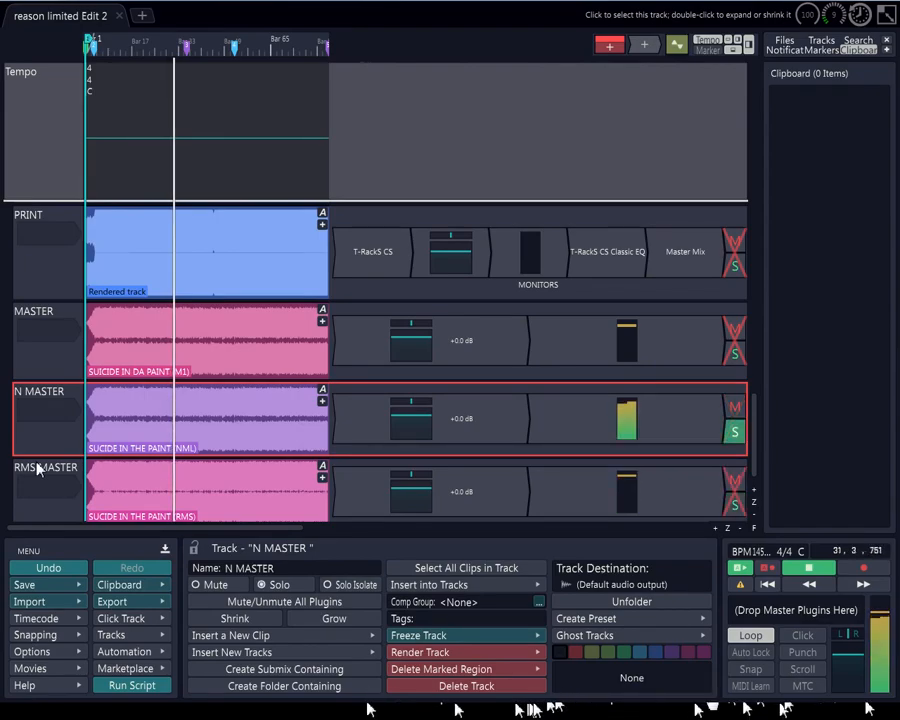
pyautogui.press('s')
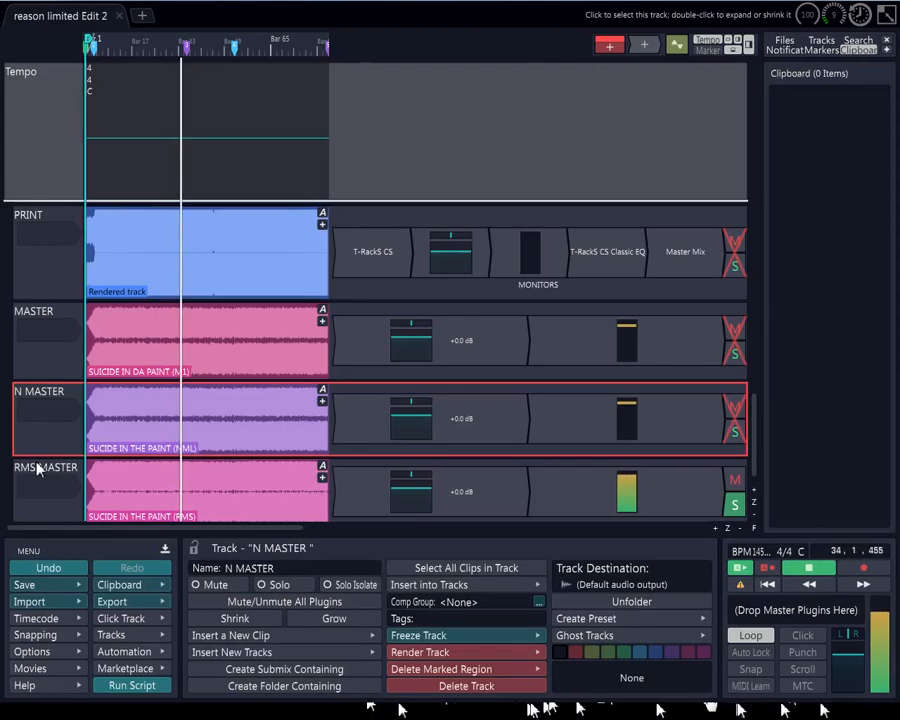
# Alternate the solo between PRINT and RMS MASTER during playback, stop on RMS MASTER and select the PRINT track
pyautogui.press('s')
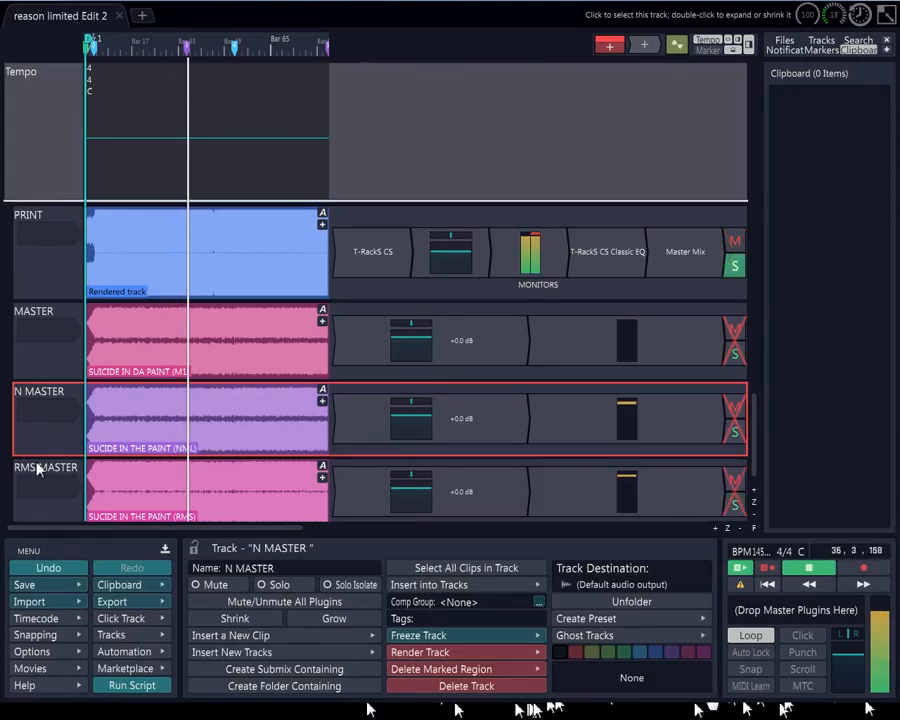
pyautogui.press('s')
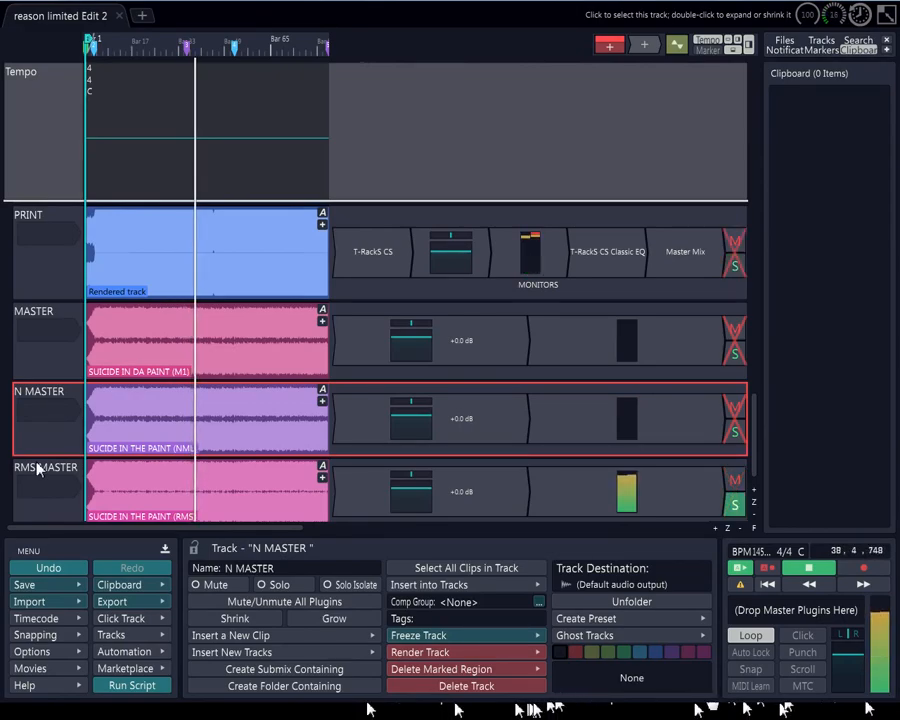
pyautogui.press('s')
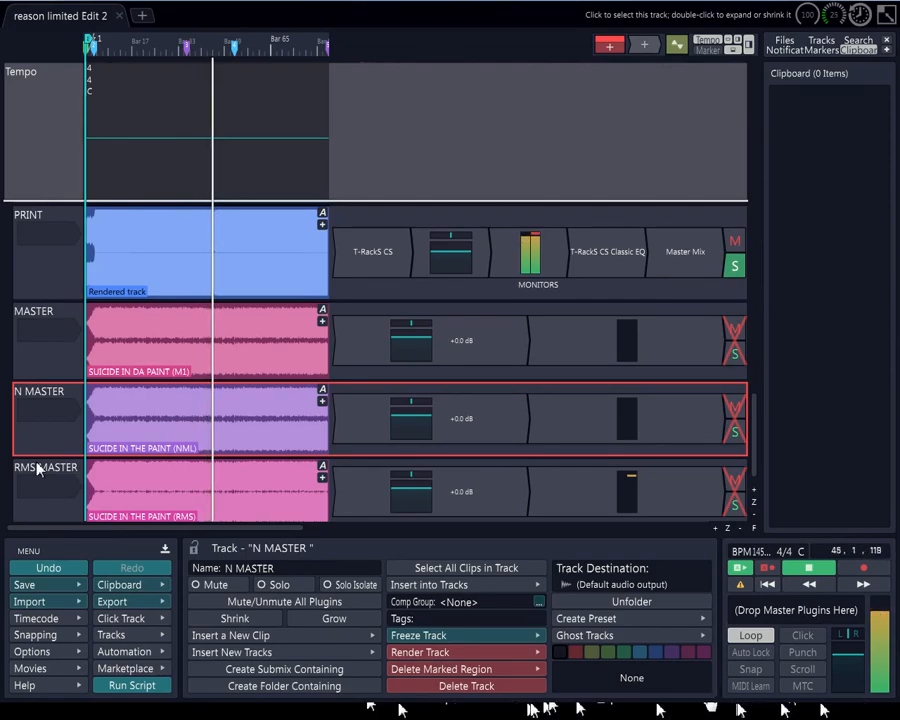
pyautogui.press('s')
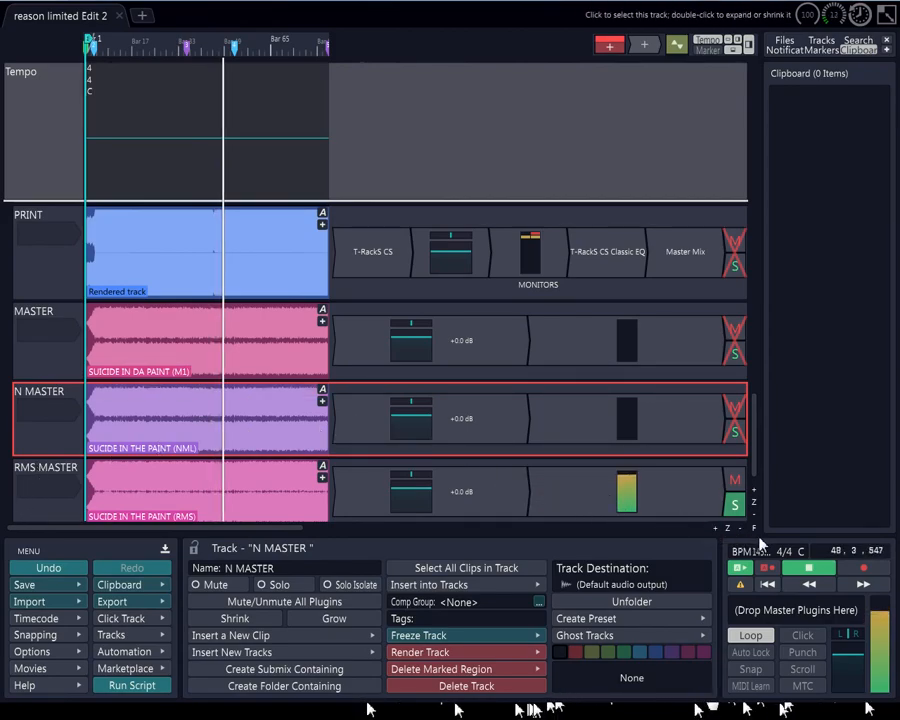
pyautogui.click(803, 572)
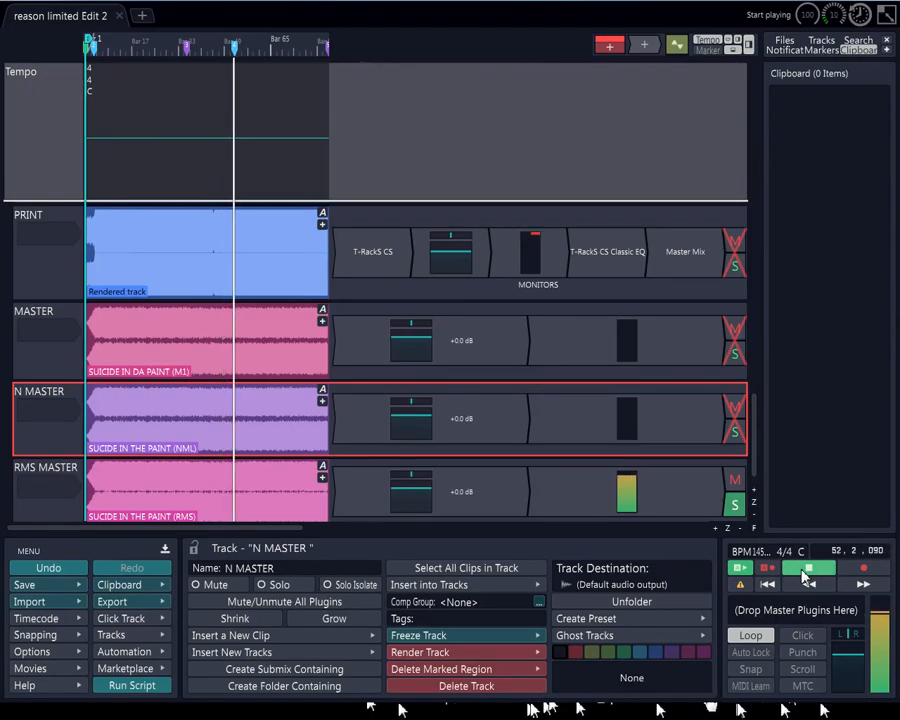
pyautogui.click(33, 222)
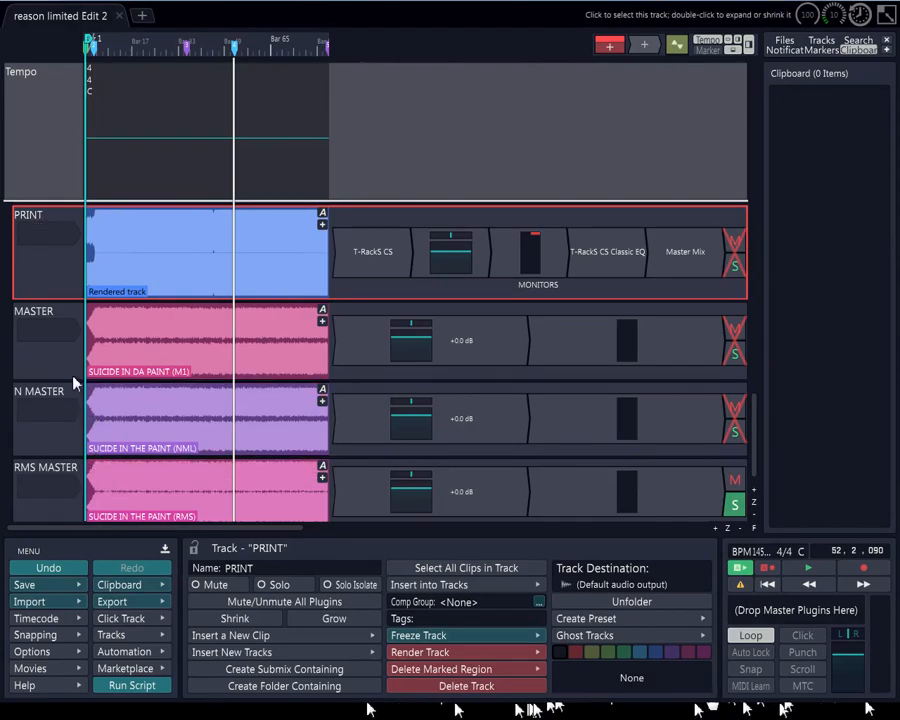
# Expand the PRINT track and shrink it back to its previous height, leaving it selected
pyautogui.doubleClick(31, 221)
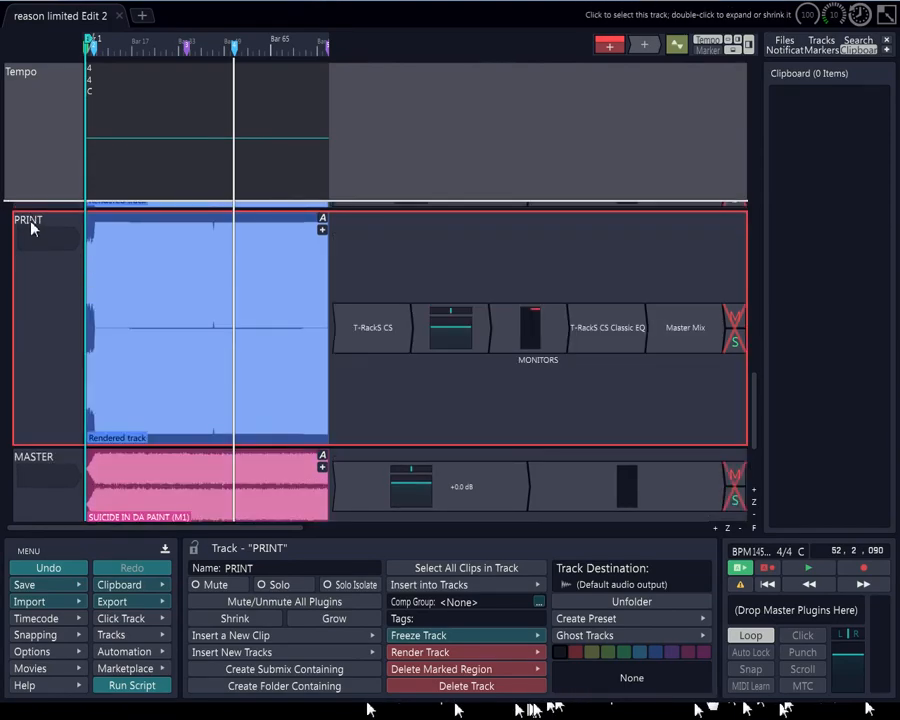
pyautogui.doubleClick(31, 226)
pyautogui.click(42, 386)
pyautogui.click(27, 317)
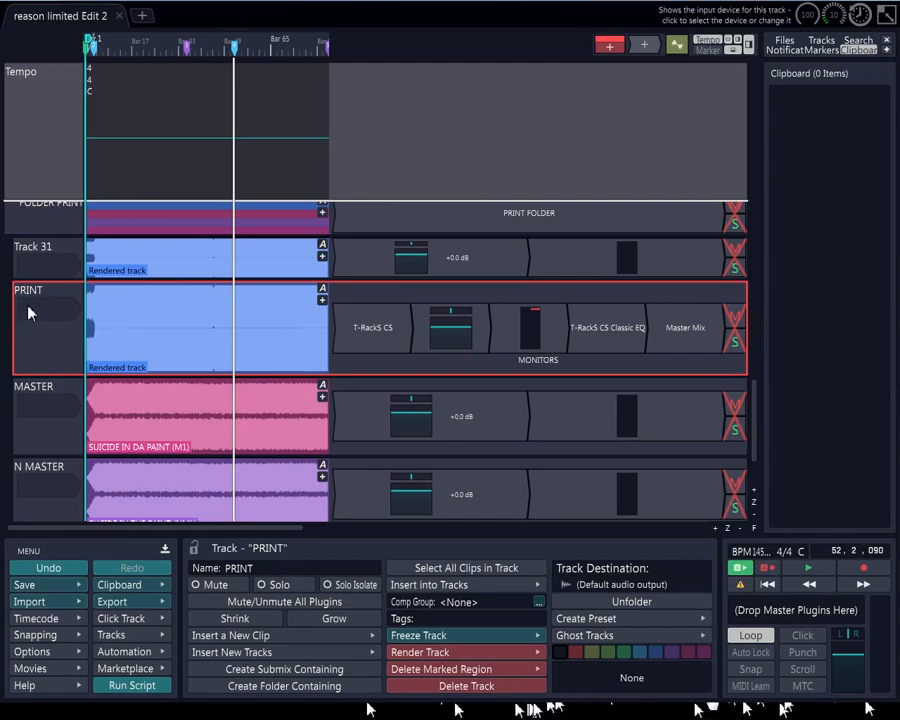
# Go through the MASTER, N MASTER and RMS MASTER tracks one by one to compare them, finishing on PRINT
pyautogui.click(36, 402)
pyautogui.click(40, 475)
pyautogui.scroll(-1, 40, 475)
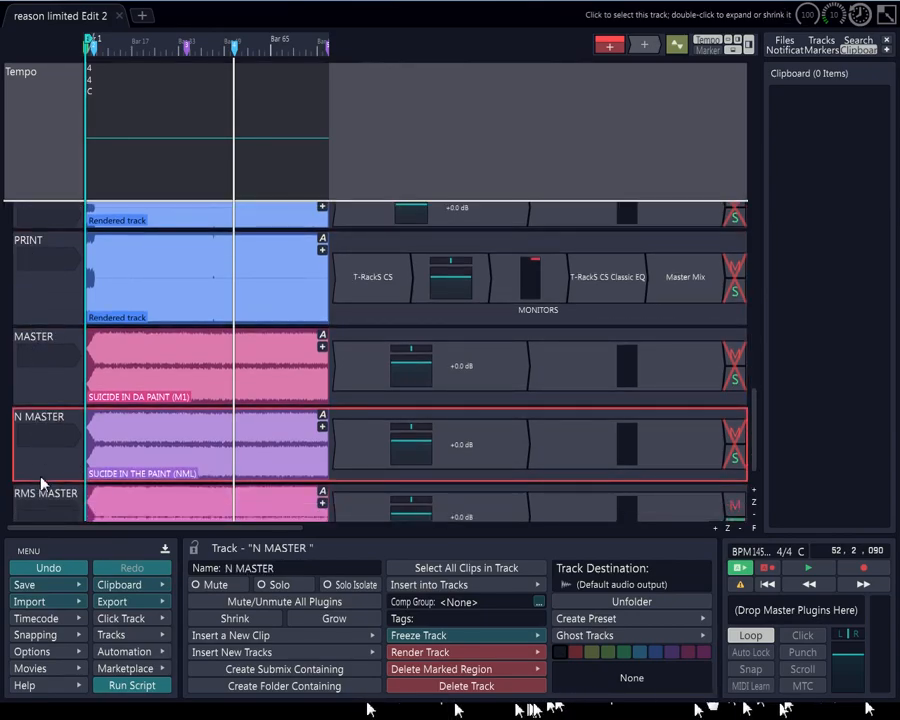
pyautogui.click(42, 497)
pyautogui.click(44, 421)
pyautogui.click(28, 500)
pyautogui.click(52, 425)
pyautogui.click(54, 342)
pyautogui.click(28, 275)
# Select the rendered clip on the PRINT track and rewind playback to the start of the edit
pyautogui.scroll(-5, 85, 366)
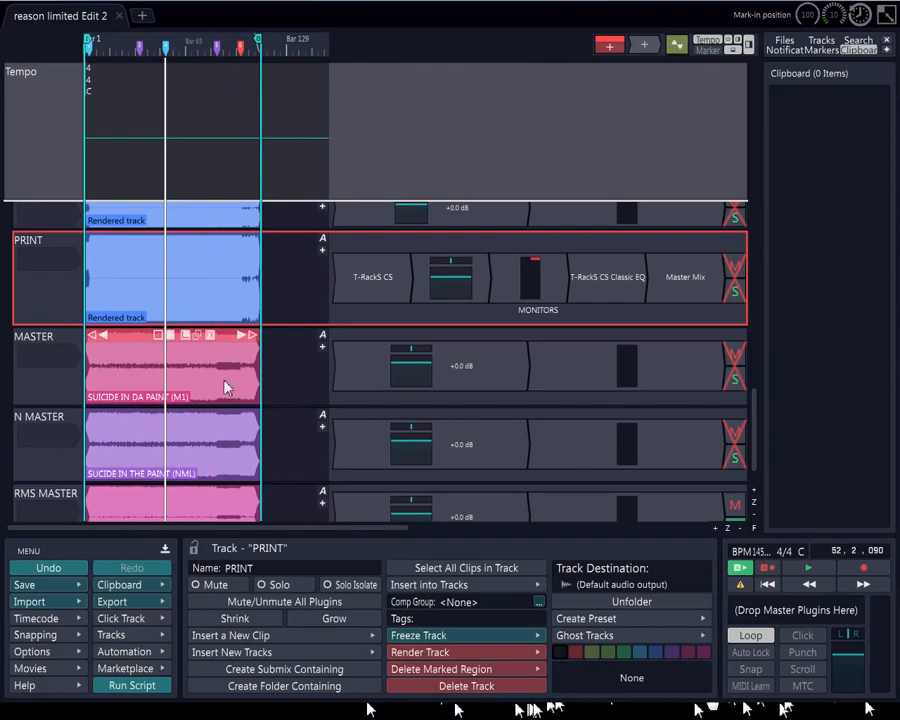
pyautogui.scroll(5, 112, 318)
pyautogui.click(110, 317)
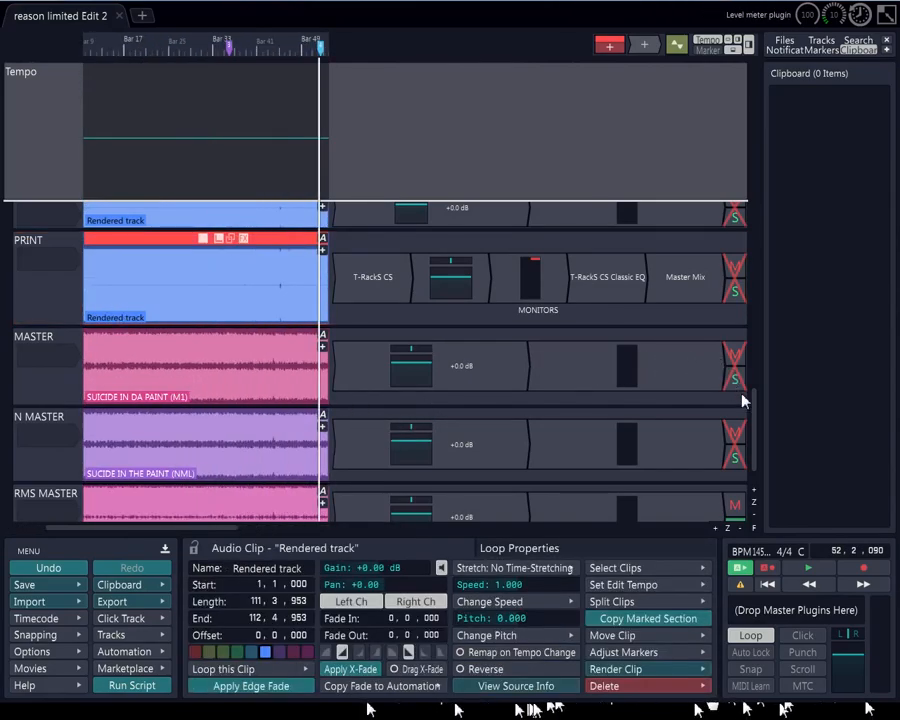
pyautogui.scroll(-1, 754, 416)
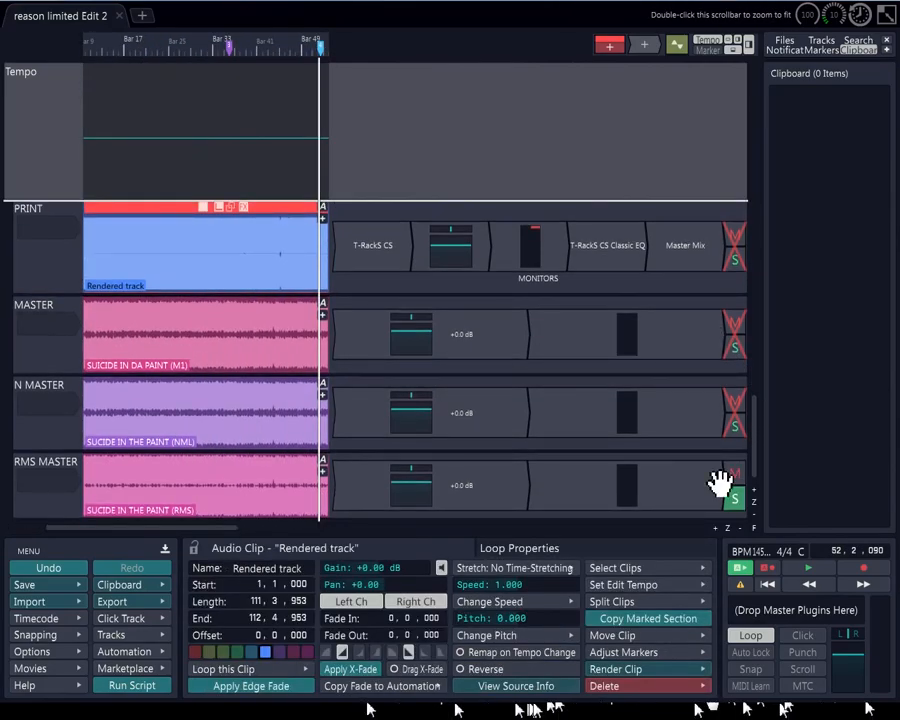
pyautogui.click(772, 590)
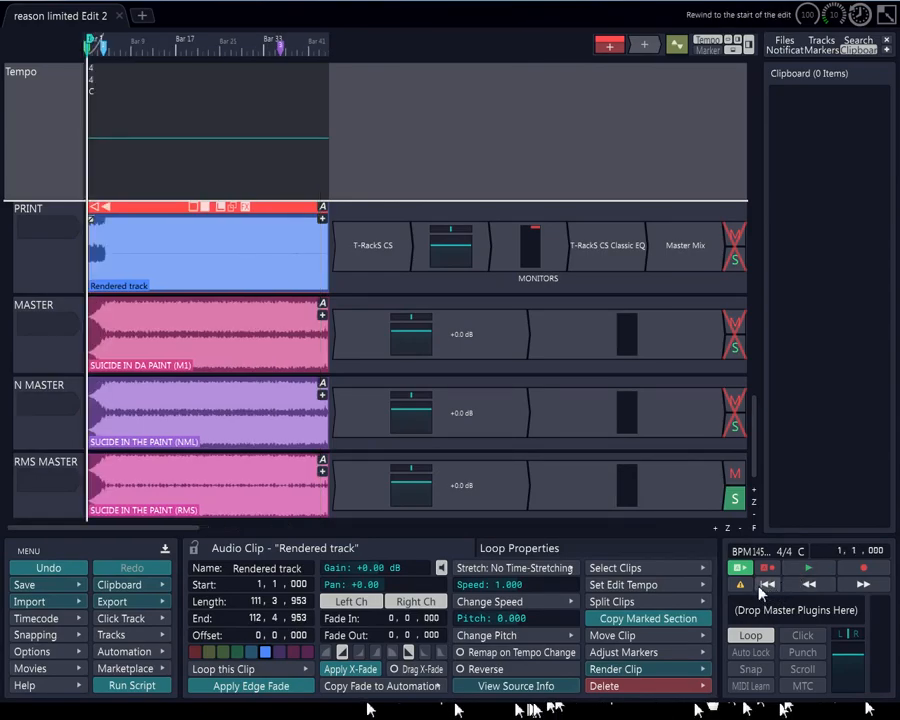